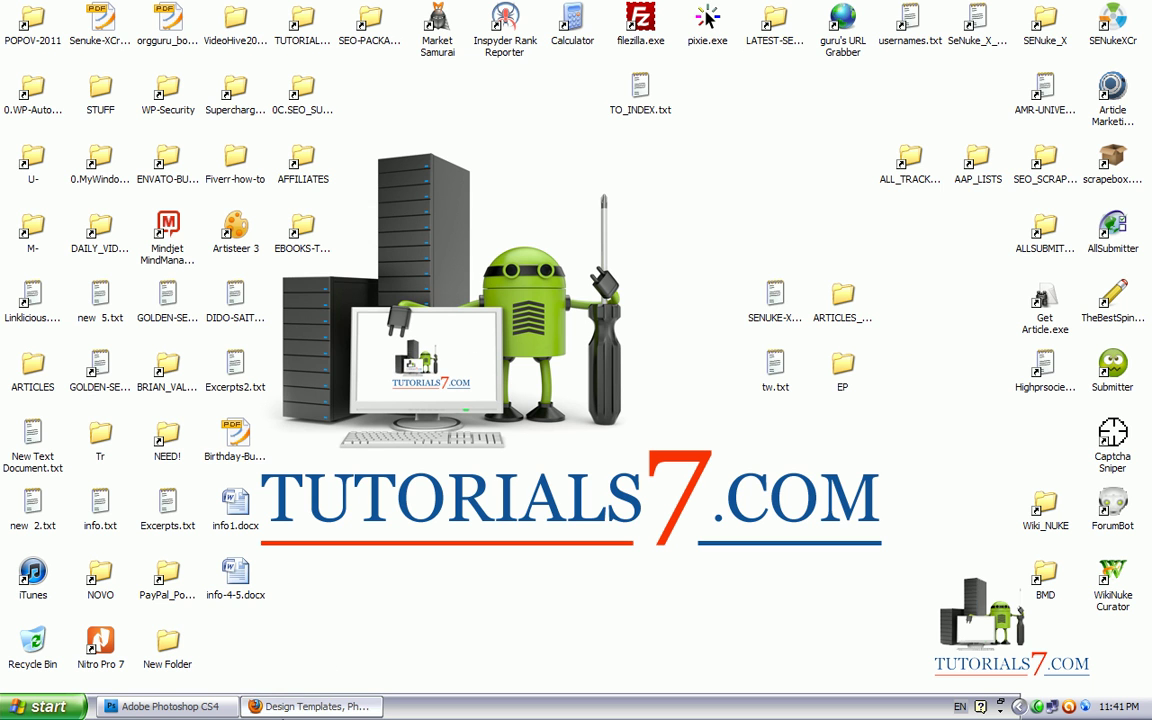
Step: Bring Firefox forward and point out the graphicriver.net address and logo
{"action": "key", "text": "alt+Tab"}
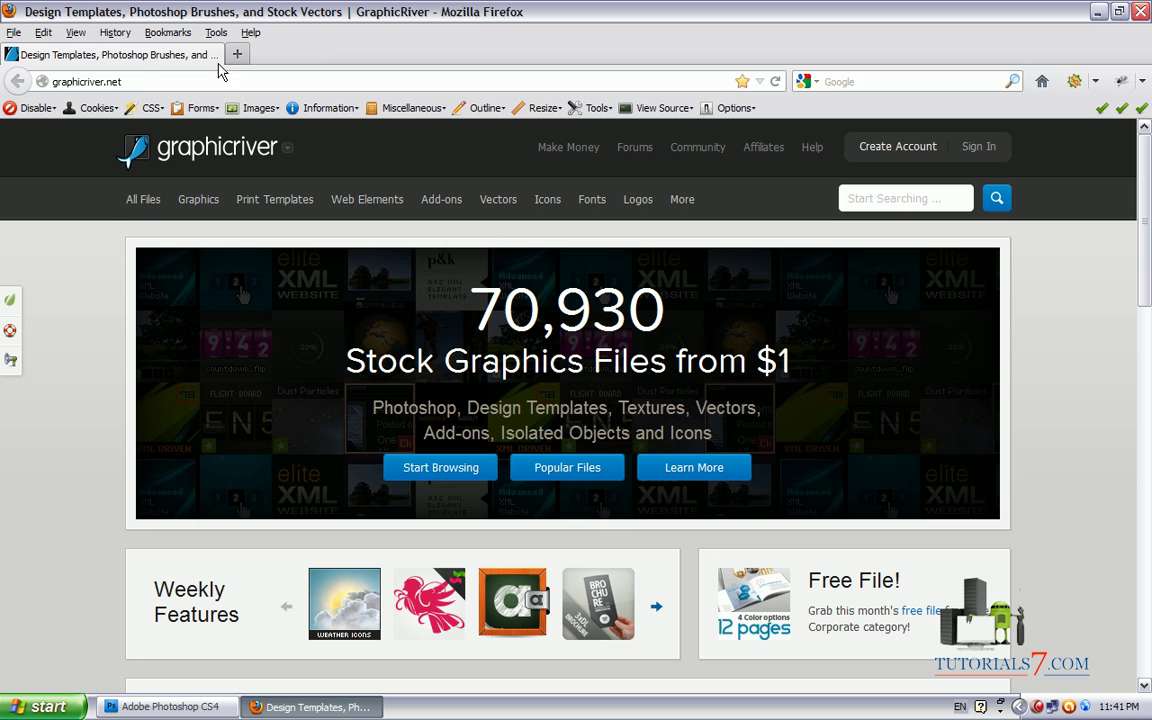
{"action": "mouse_move", "coordinate": [140, 199]}
{"action": "mouse_move", "coordinate": [352, 562]}
{"action": "left_mouse_down"}
{"action": "mouse_move", "coordinate": [284, 461]}
{"action": "mouse_move", "coordinate": [96, 125]}
{"action": "mouse_move", "coordinate": [148, 97]}
{"action": "mouse_move", "coordinate": [38, 73]}
{"action": "mouse_move", "coordinate": [37, 100]}
{"action": "mouse_move", "coordinate": [84, 112]}
{"action": "left_mouse_up"}
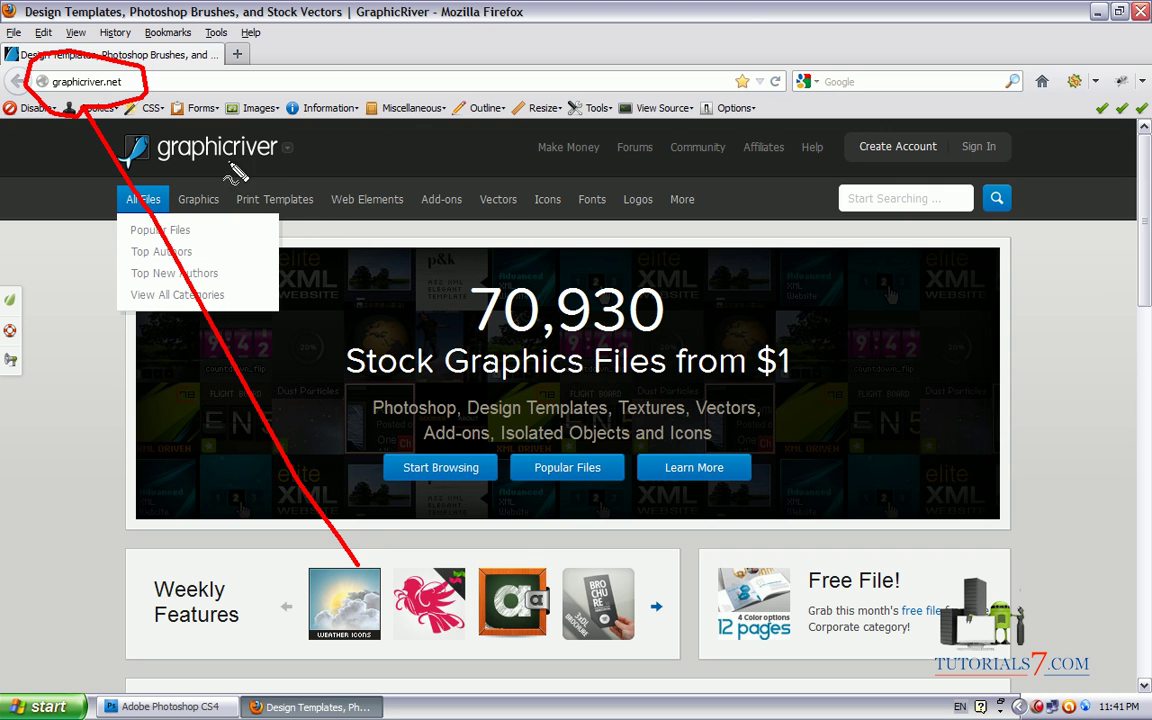
{"action": "mouse_move", "coordinate": [112, 140]}
{"action": "left_mouse_down"}
{"action": "mouse_move", "coordinate": [362, 168]}
{"action": "mouse_move", "coordinate": [100, 158]}
{"action": "left_mouse_up"}
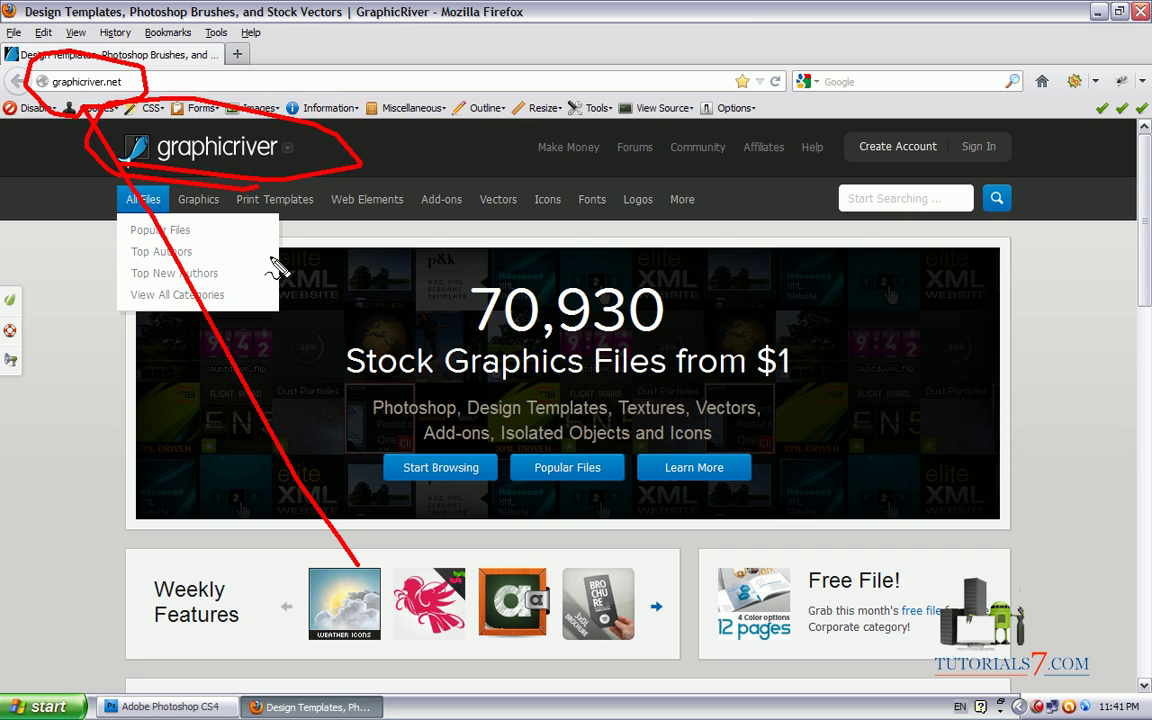
{"action": "key", "text": "Escape"}
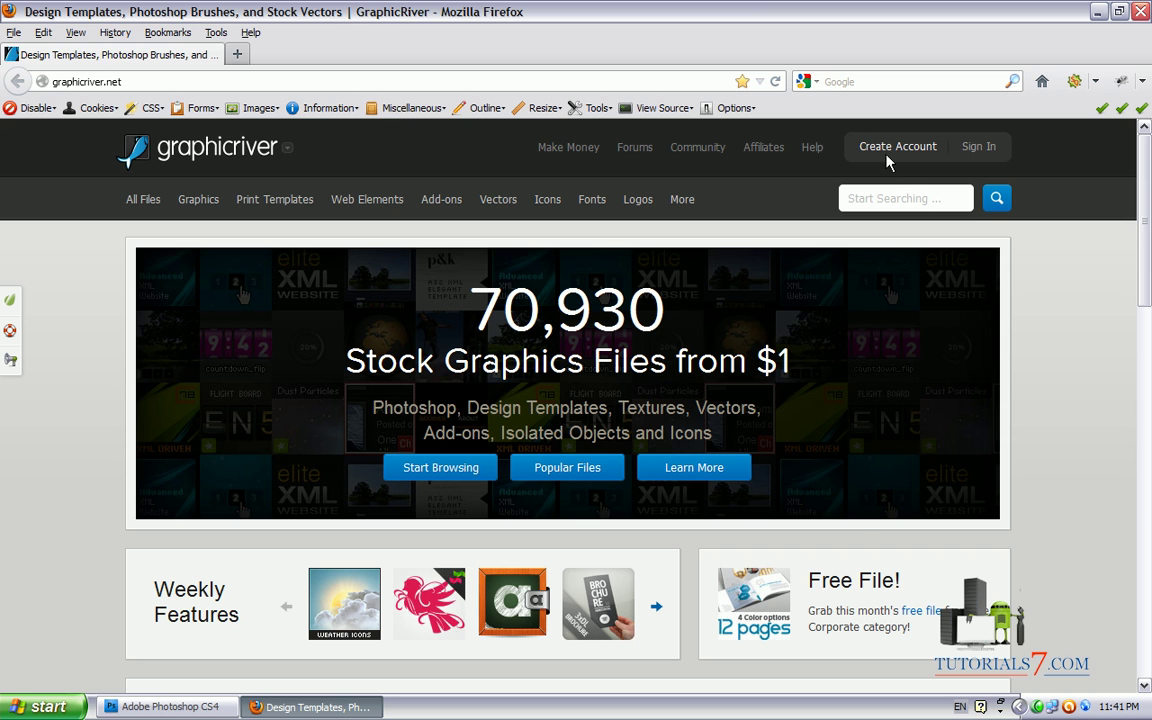
Step: Search GraphicRiver for 'facebook timeline cover'
{"action": "mouse_move", "coordinate": [738, 641]}
{"action": "left_mouse_down"}
{"action": "mouse_move", "coordinate": [875, 256]}
{"action": "mouse_move", "coordinate": [1045, 180]}
{"action": "mouse_move", "coordinate": [864, 272]}
{"action": "mouse_move", "coordinate": [869, 193]}
{"action": "left_mouse_up"}
{"action": "key", "text": "Escape"}
{"action": "left_click", "coordinate": [881, 197]}
{"action": "type", "text": "facebook timeline cover"}
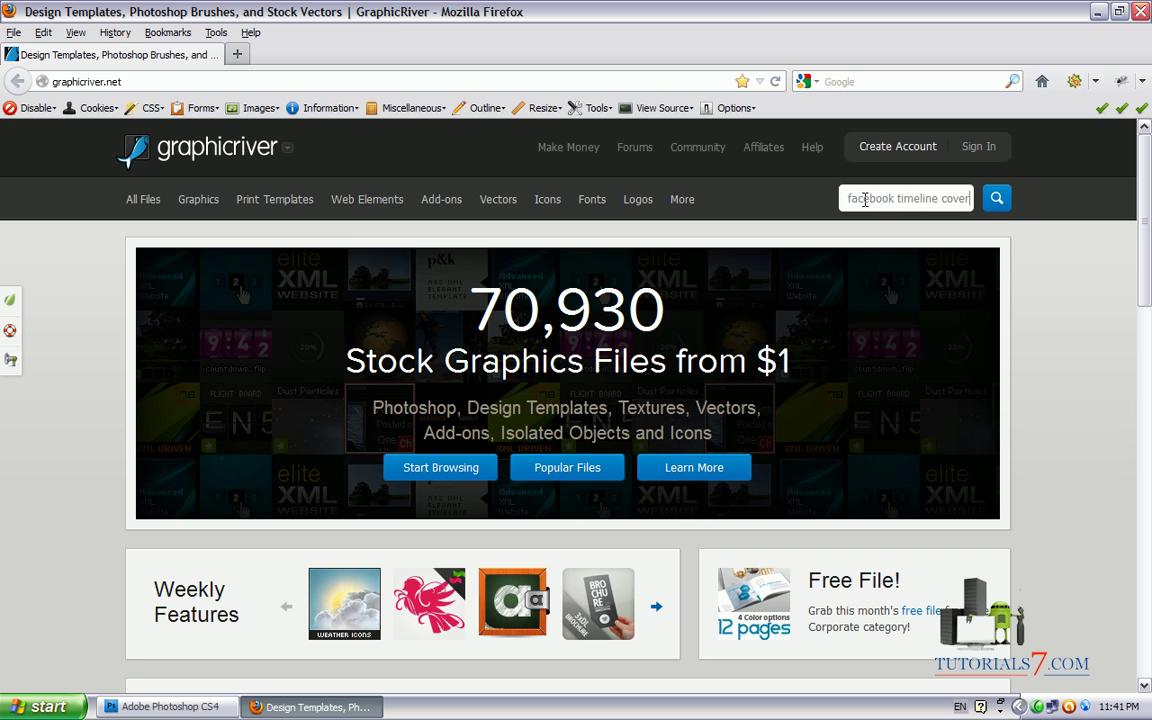
{"action": "key", "text": "Return"}
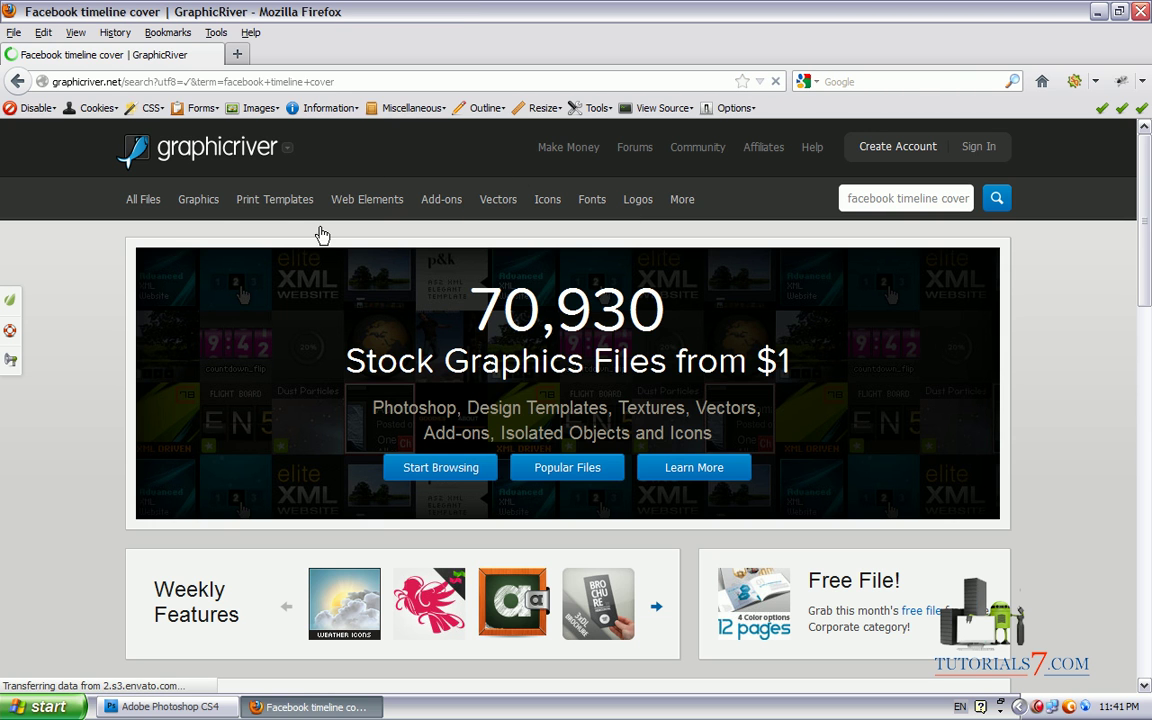
Step: Sort the 694 Facebook timeline cover results by Sales
{"action": "mouse_move", "coordinate": [248, 200]}
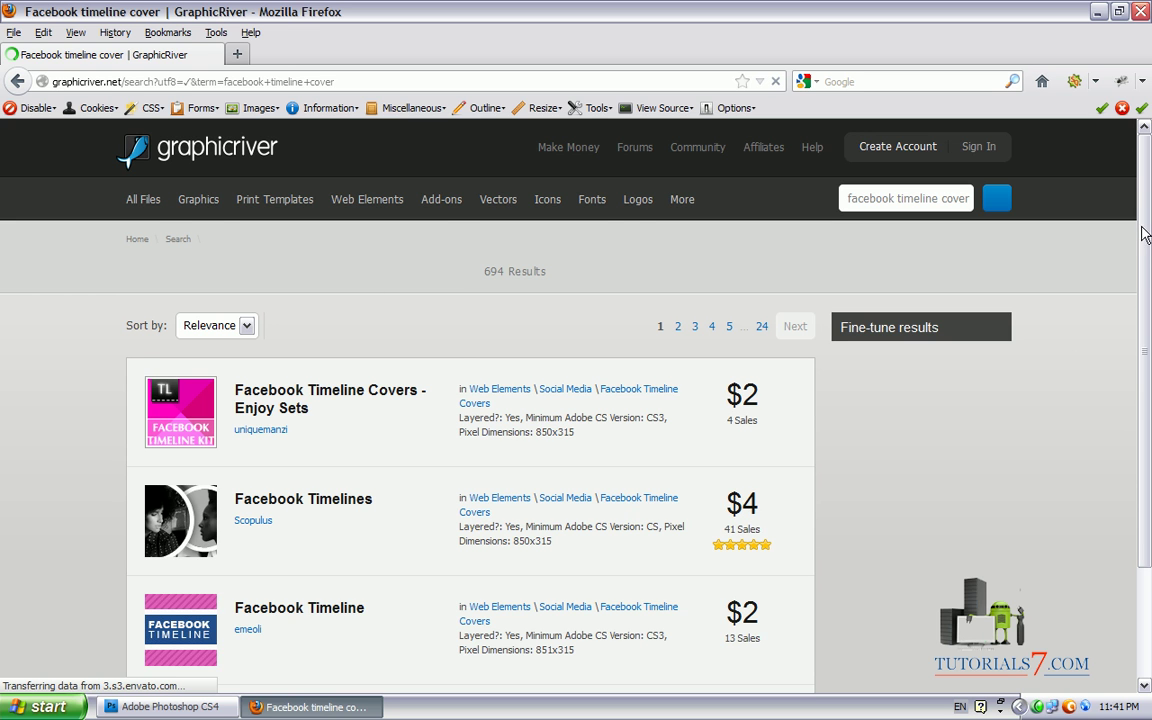
{"action": "scroll", "coordinate": [1147, 274], "scroll_direction": "down", "scroll_amount": 10}
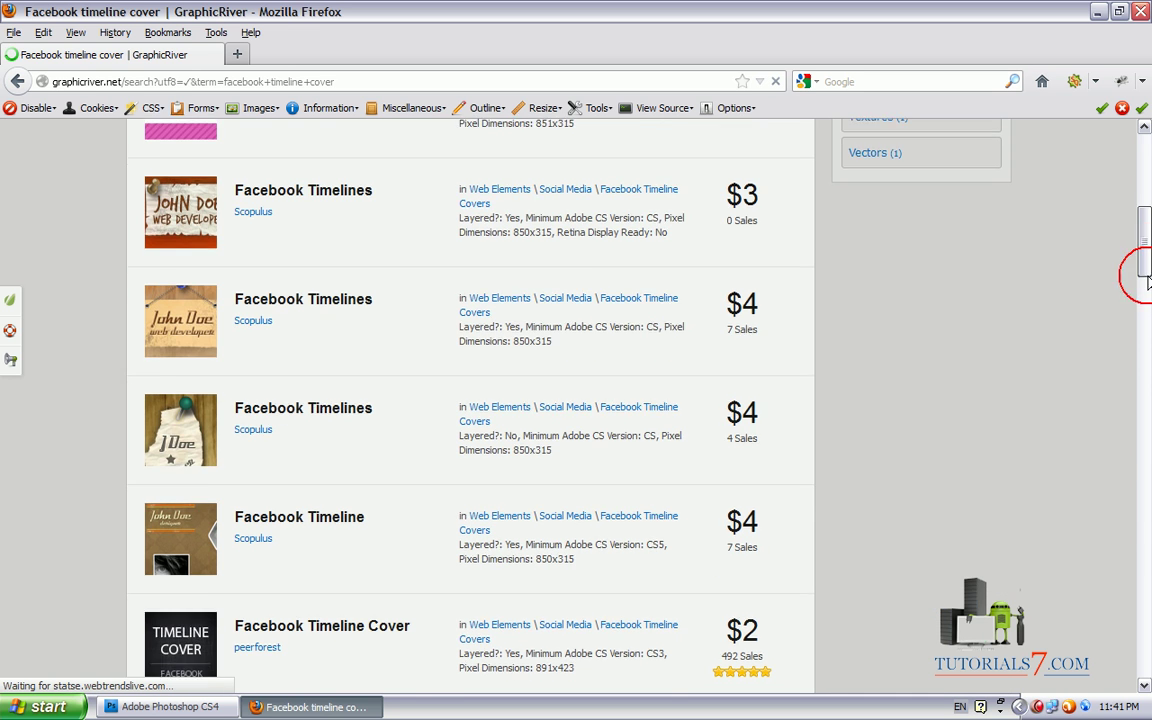
{"action": "scroll", "coordinate": [1138, 270], "scroll_direction": "down", "scroll_amount": 10}
{"action": "scroll", "coordinate": [1149, 147], "scroll_direction": "up", "scroll_amount": 14}
{"action": "scroll", "coordinate": [1149, 147], "scroll_direction": "up", "scroll_amount": 3}
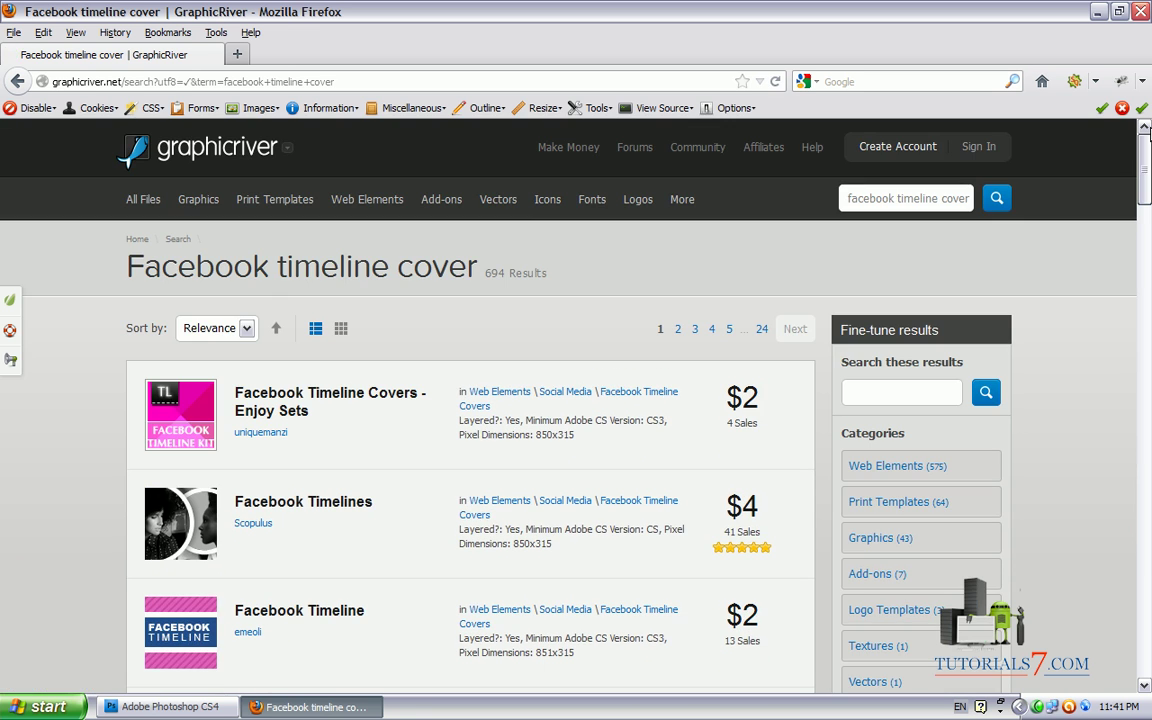
{"action": "left_click", "coordinate": [247, 329]}
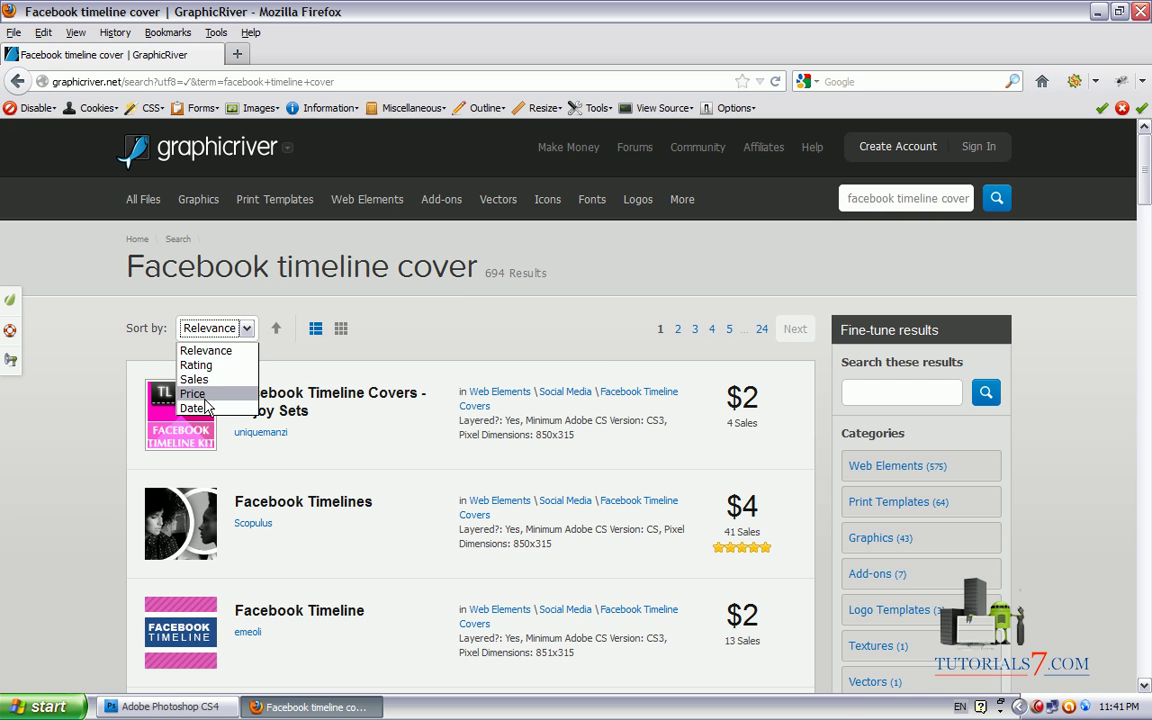
{"action": "left_click", "coordinate": [248, 330]}
{"action": "left_click", "coordinate": [248, 330]}
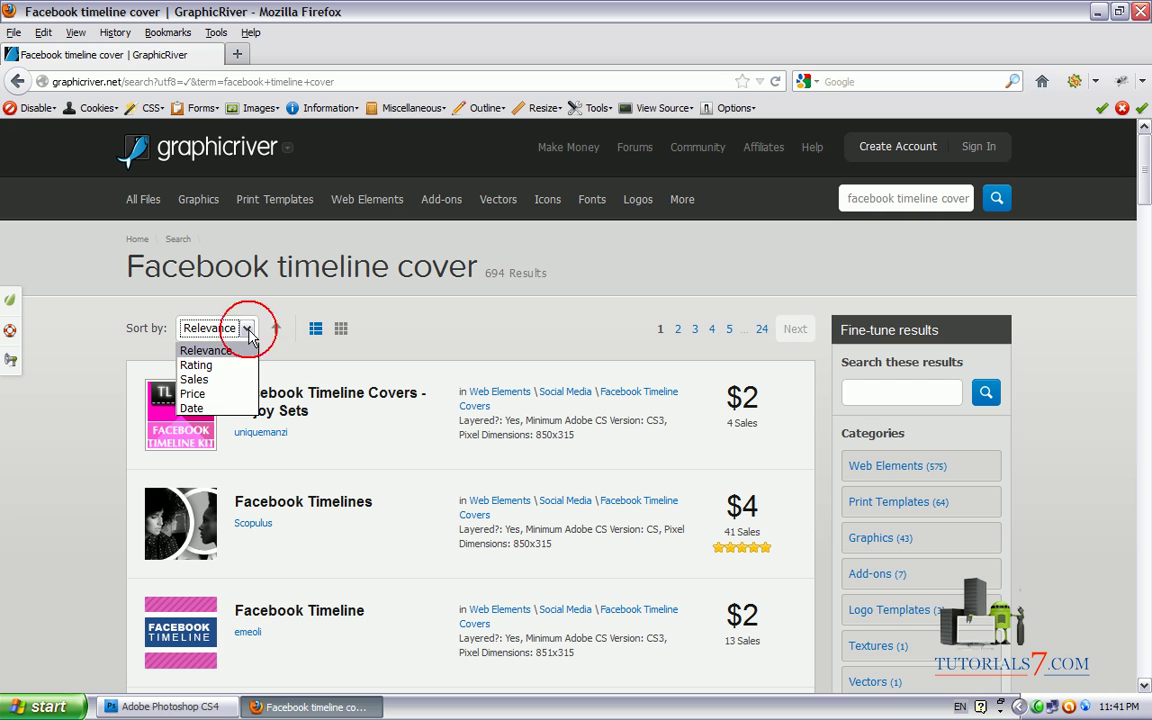
{"action": "left_click", "coordinate": [194, 379]}
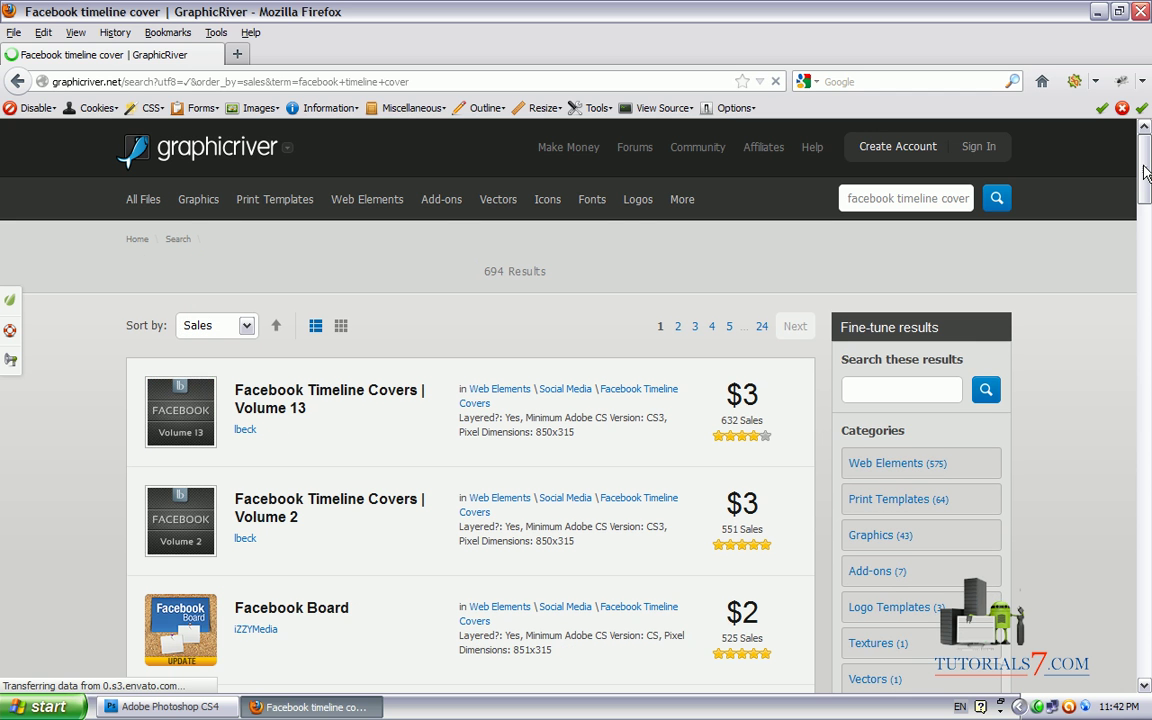
Step: Scroll through the sorted results and select the old search text
{"action": "left_click_drag", "start_coordinate": [1146, 172], "coordinate": [1125, 225]}
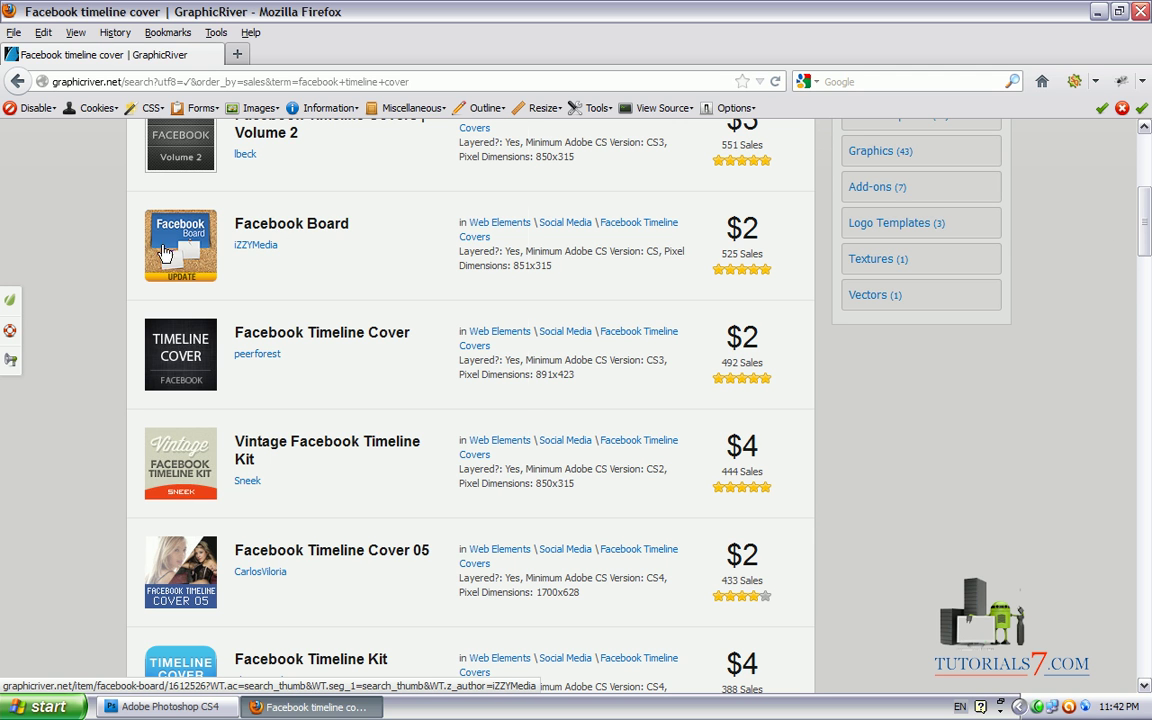
{"action": "mouse_move", "coordinate": [174, 232]}
{"action": "left_click_drag", "start_coordinate": [1142, 222], "coordinate": [1141, 150]}
{"action": "left_click_drag", "start_coordinate": [904, 198], "coordinate": [826, 207]}
Step: Replace the query with 'twitter background' and run the search
{"action": "key", "text": "Delete"}
{"action": "key", "text": "Delete"}
{"action": "key", "text": "Delete"}
{"action": "key", "text": "Delete"}
{"action": "key", "text": "Delete"}
{"action": "key", "text": "Delete"}
{"action": "key", "text": "Delete"}
{"action": "key", "text": "Delete"}
{"action": "key", "text": "Delete"}
{"action": "key", "text": "Delete"}
{"action": "key", "text": "Delete"}
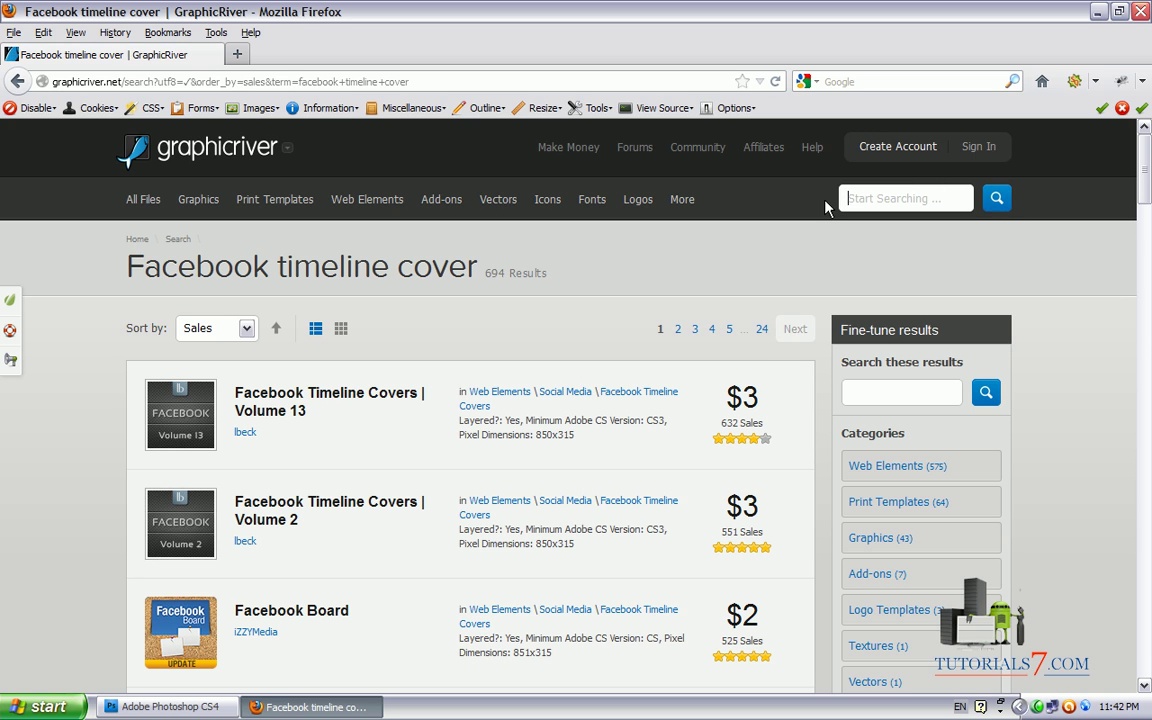
{"action": "type", "text": "twitter background"}
{"action": "key", "text": "Return"}
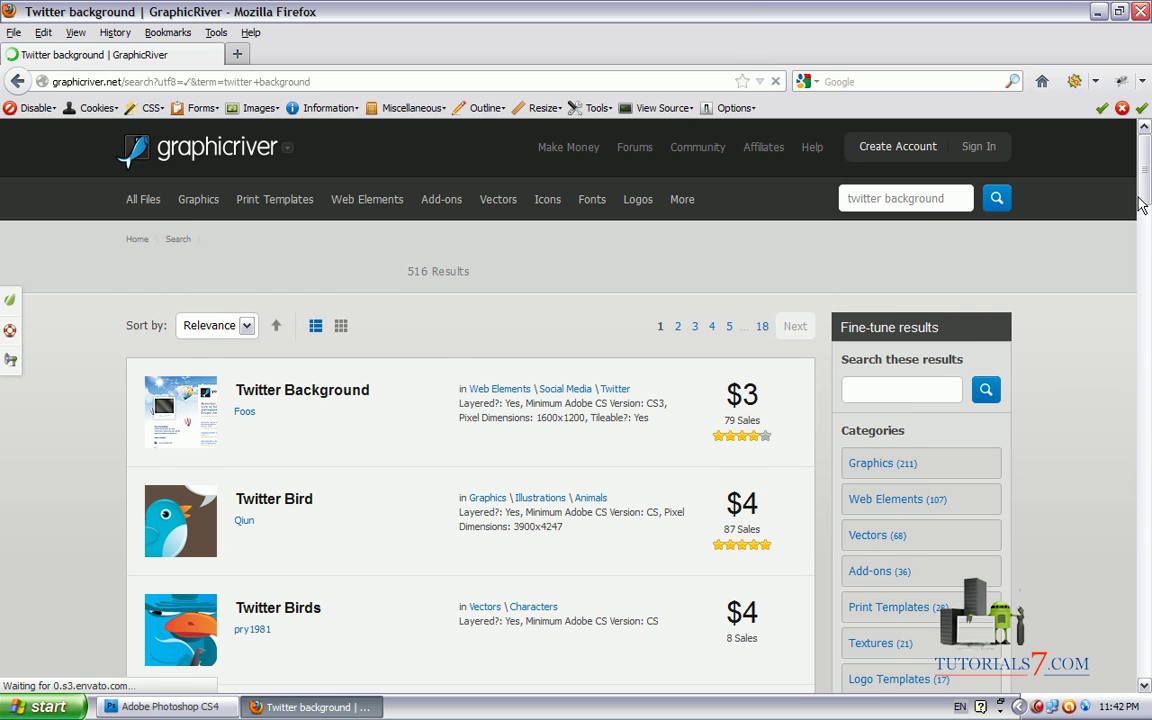
{"action": "scroll", "coordinate": [1140, 168], "scroll_direction": "down", "scroll_amount": 2}
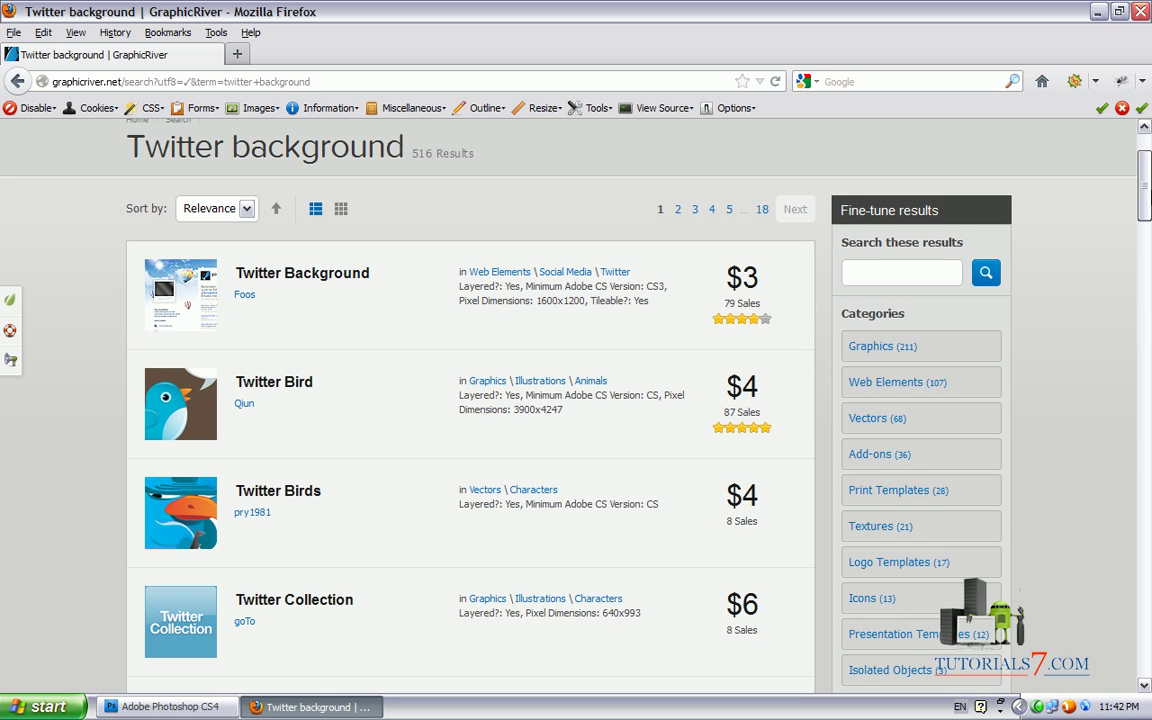
Step: Open the Twitter Background item in a new tab and highlight its $3 price
{"action": "right_click", "coordinate": [276, 270]}
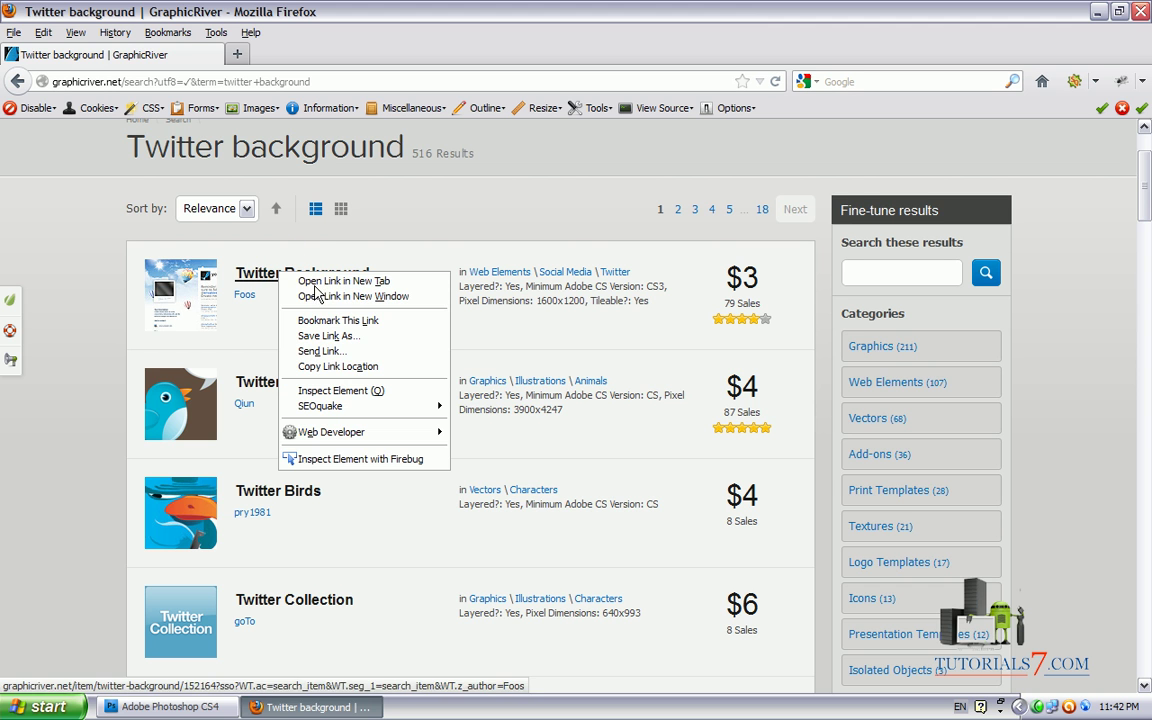
{"action": "left_click", "coordinate": [318, 281]}
{"action": "left_click_drag", "start_coordinate": [1140, 244], "coordinate": [1147, 282]}
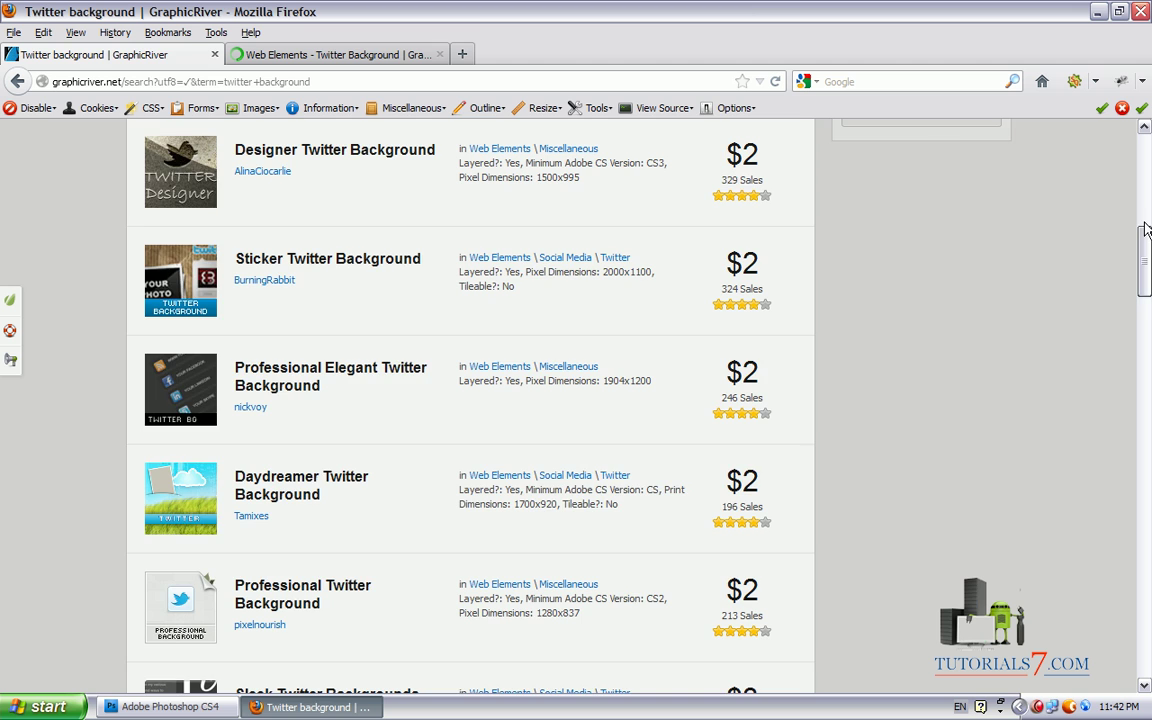
{"action": "left_click_drag", "start_coordinate": [1147, 230], "coordinate": [402, 93]}
{"action": "left_click", "coordinate": [335, 54]}
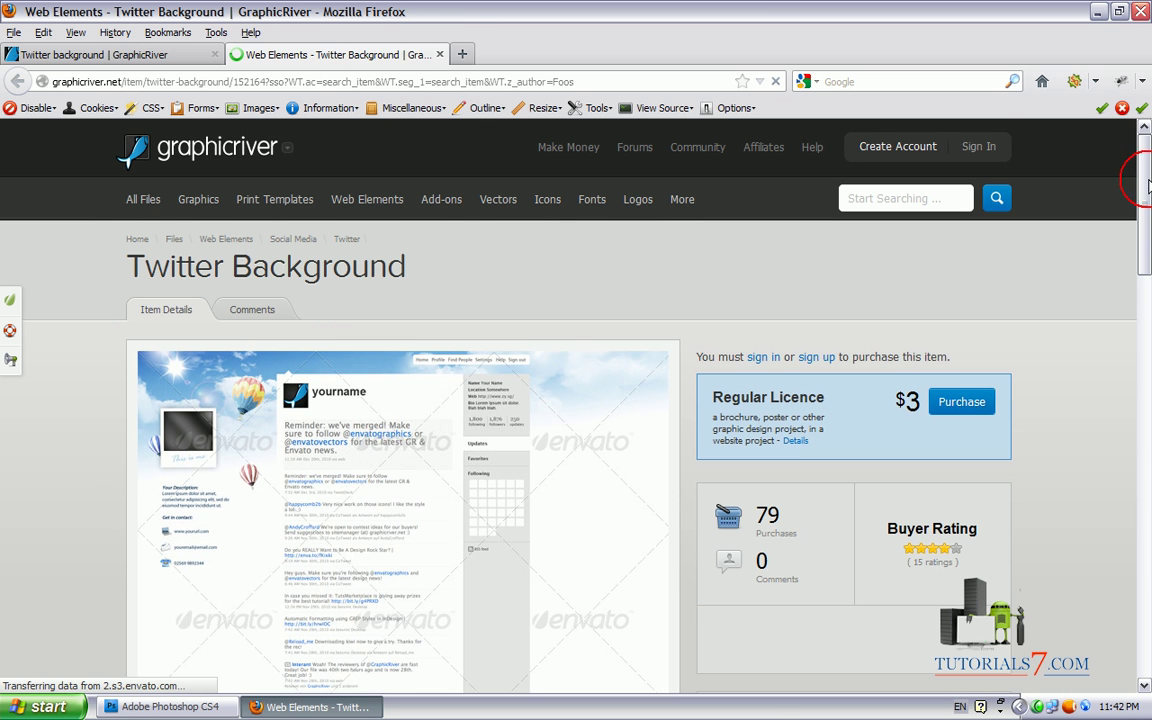
{"action": "left_click_drag", "start_coordinate": [1148, 188], "coordinate": [1148, 205]}
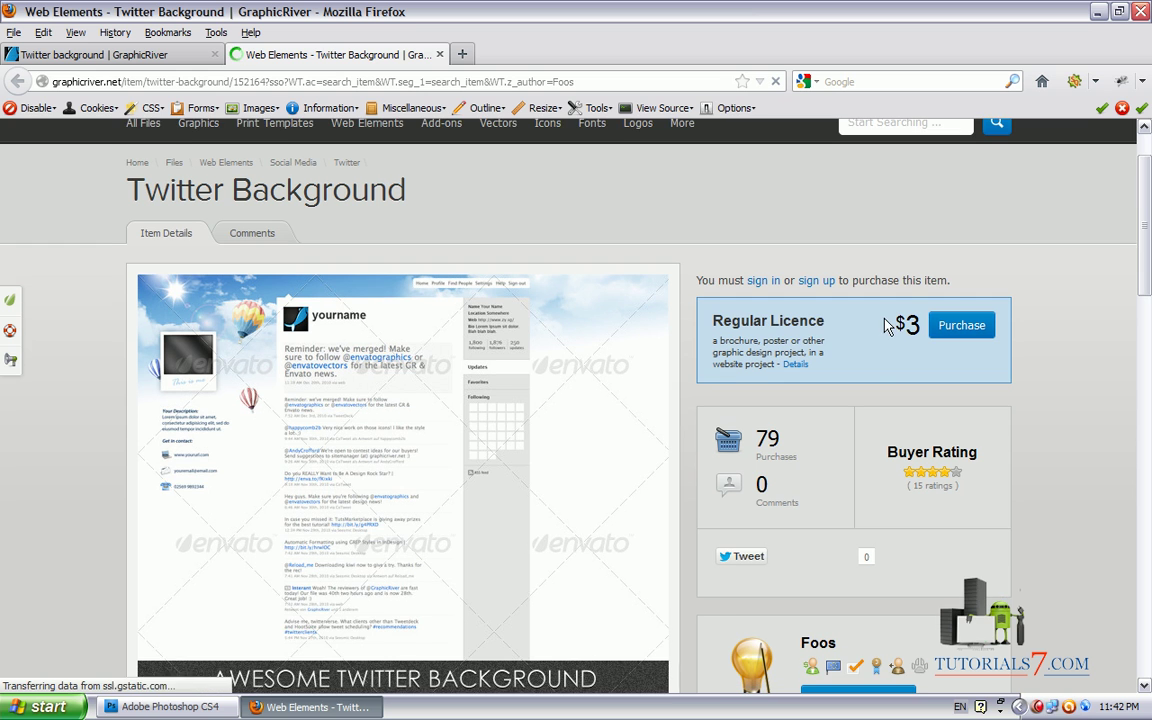
{"action": "mouse_move", "coordinate": [885, 387]}
{"action": "left_mouse_down"}
{"action": "mouse_move", "coordinate": [997, 350]}
{"action": "mouse_move", "coordinate": [882, 290]}
{"action": "mouse_move", "coordinate": [880, 378]}
{"action": "left_mouse_up"}
{"action": "mouse_move", "coordinate": [1145, 232]}
{"action": "left_mouse_down"}
{"action": "mouse_move", "coordinate": [1145, 550]}
{"action": "mouse_move", "coordinate": [1147, 296]}
{"action": "mouse_move", "coordinate": [1126, 170]}
{"action": "left_mouse_up"}
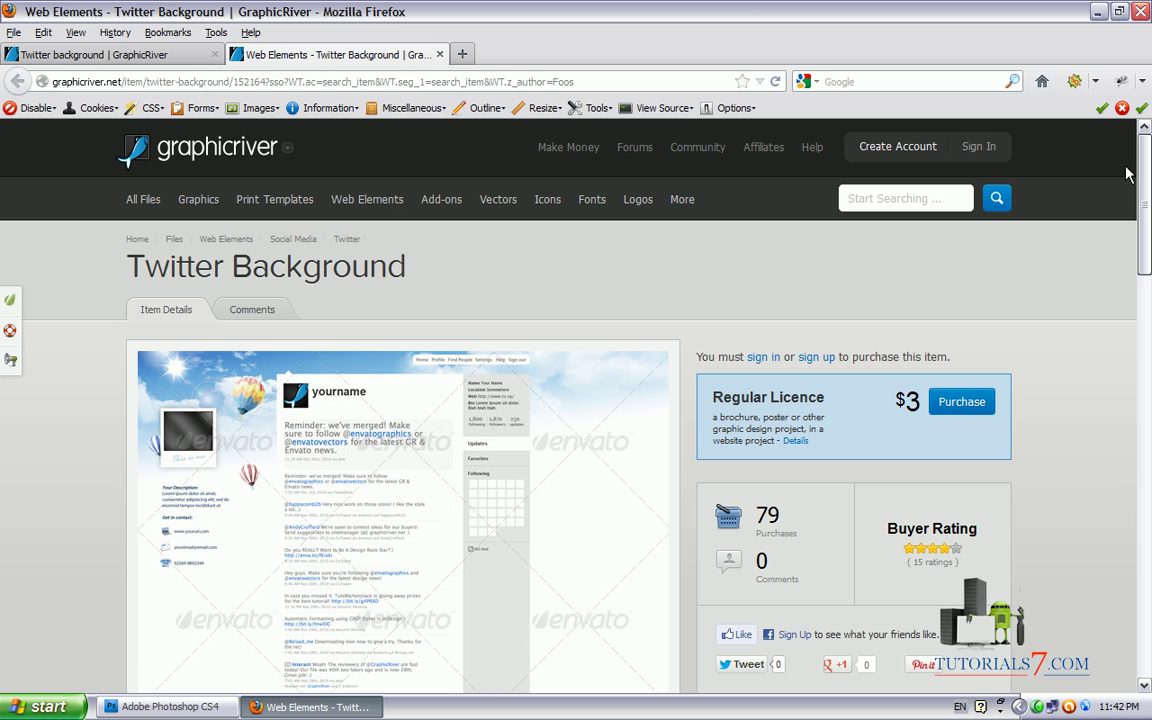
Step: Open the Create Account page and scroll through it
{"action": "left_click", "coordinate": [896, 147]}
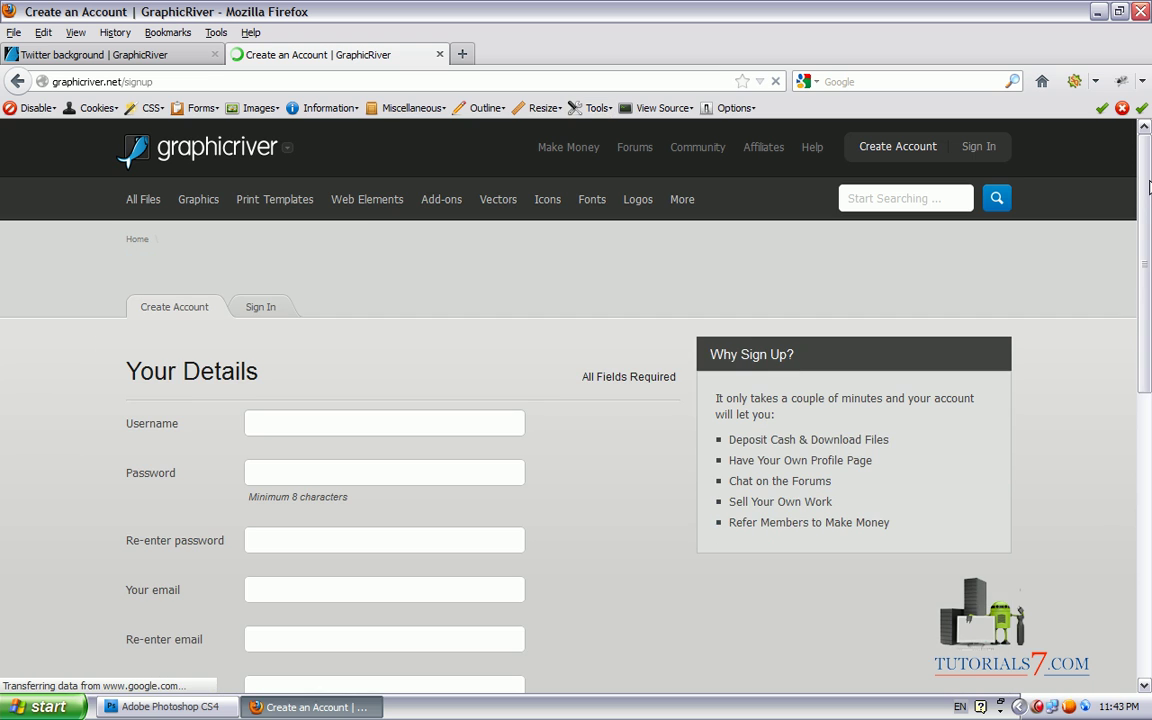
{"action": "scroll", "coordinate": [1147, 263], "scroll_direction": "down", "scroll_amount": 3}
{"action": "scroll", "coordinate": [720, 325], "scroll_direction": "down", "scroll_amount": 2}
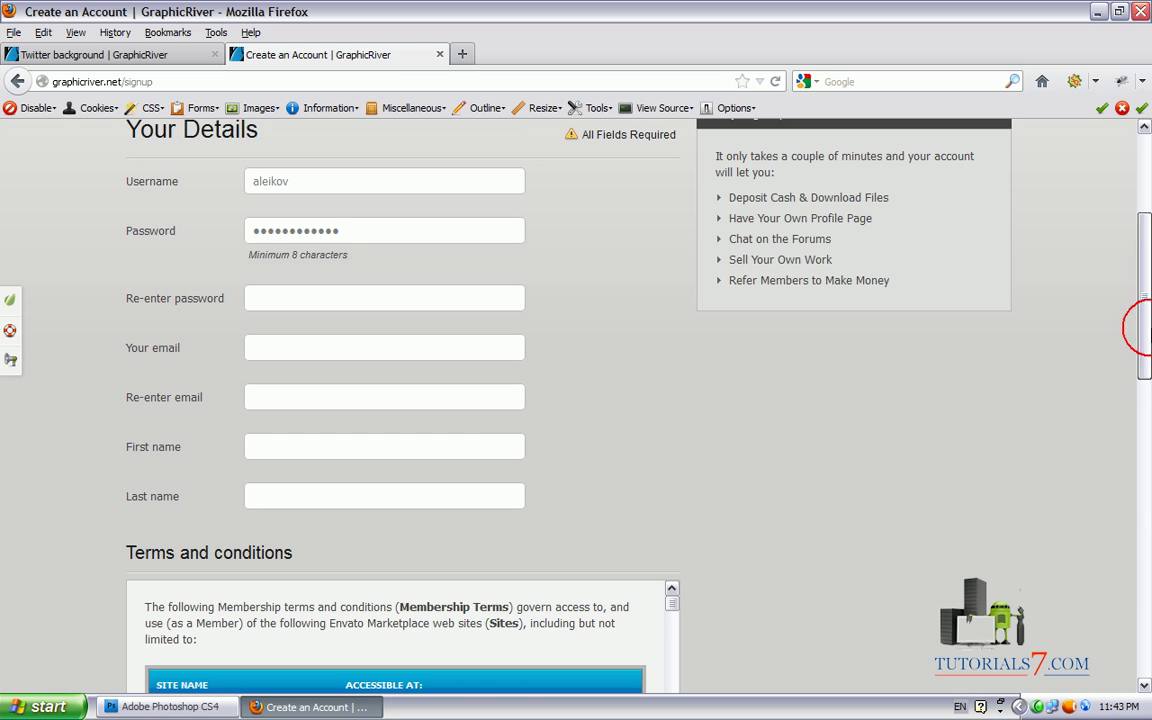
{"action": "mouse_move", "coordinate": [1140, 327]}
{"action": "left_mouse_down"}
{"action": "mouse_move", "coordinate": [1140, 363]}
{"action": "mouse_move", "coordinate": [1147, 219]}
{"action": "left_mouse_up"}
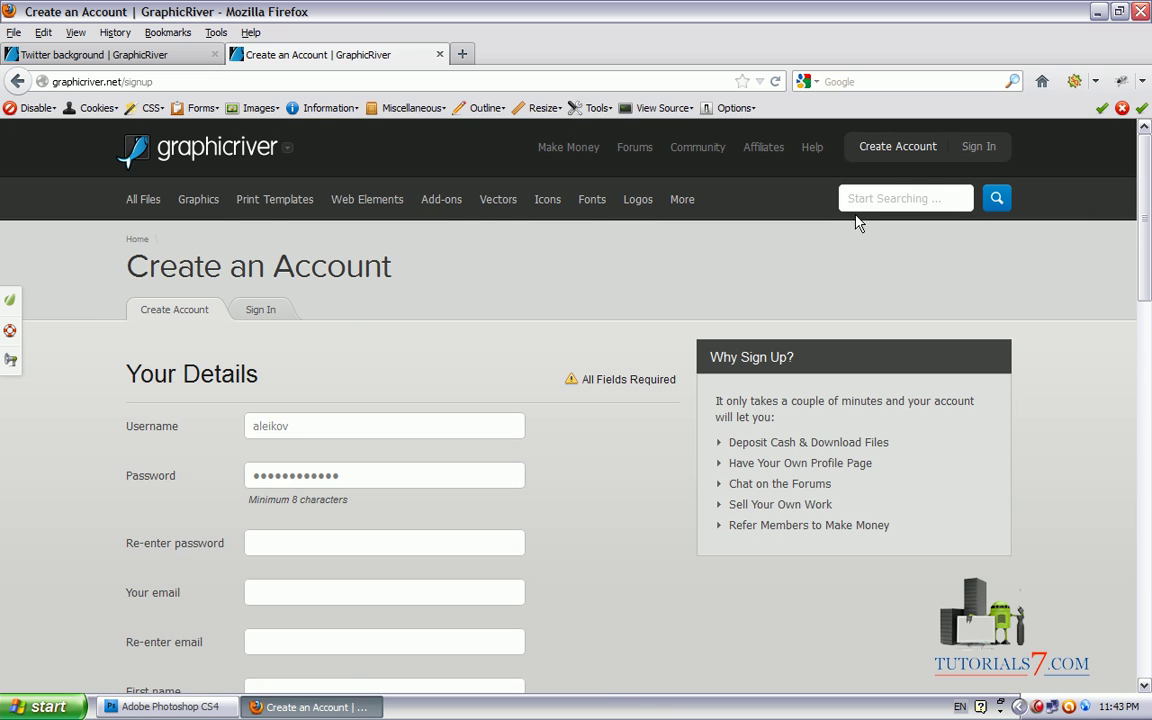
Step: Sign in with the saved credentials after solving the reCAPTCHA
{"action": "left_click", "coordinate": [978, 146]}
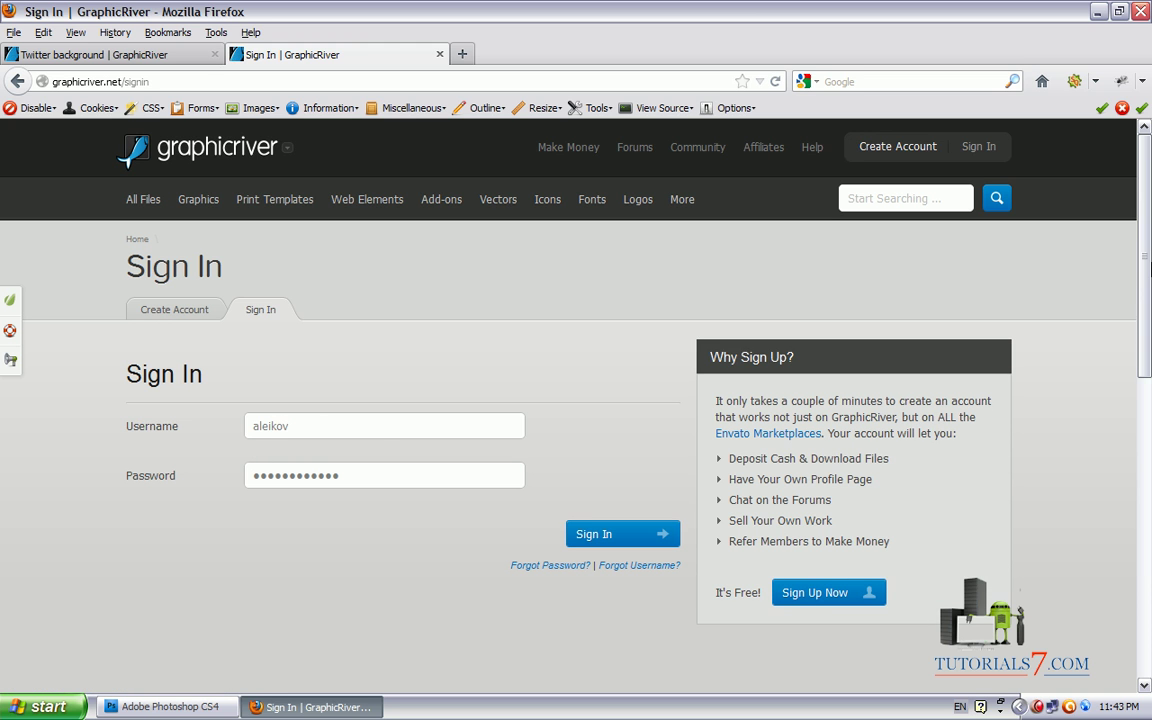
{"action": "key", "text": "Return"}
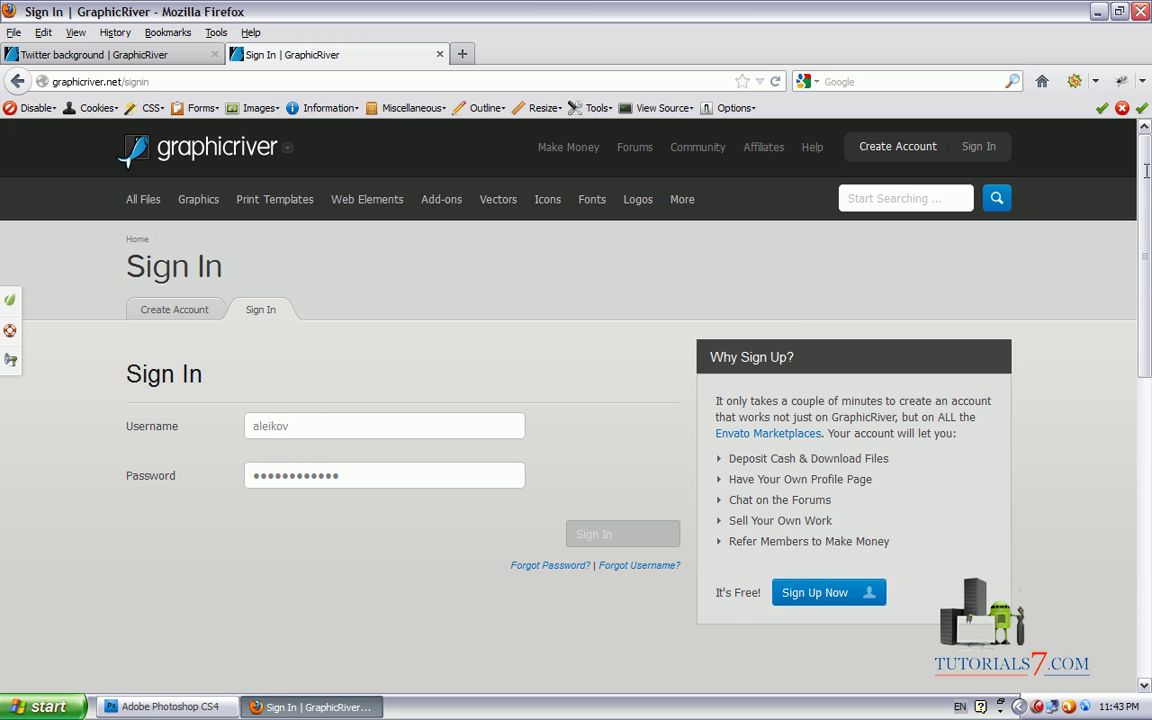
{"action": "scroll", "coordinate": [399, 562], "scroll_direction": "down", "scroll_amount": 1}
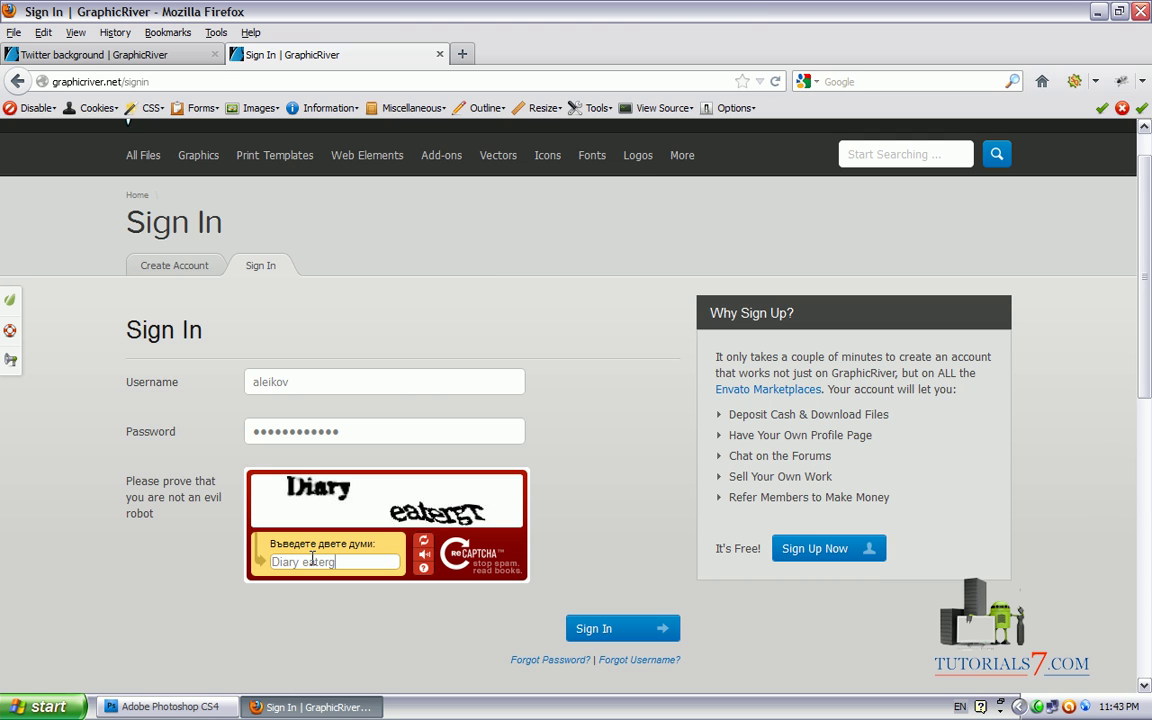
{"action": "left_click", "coordinate": [624, 628]}
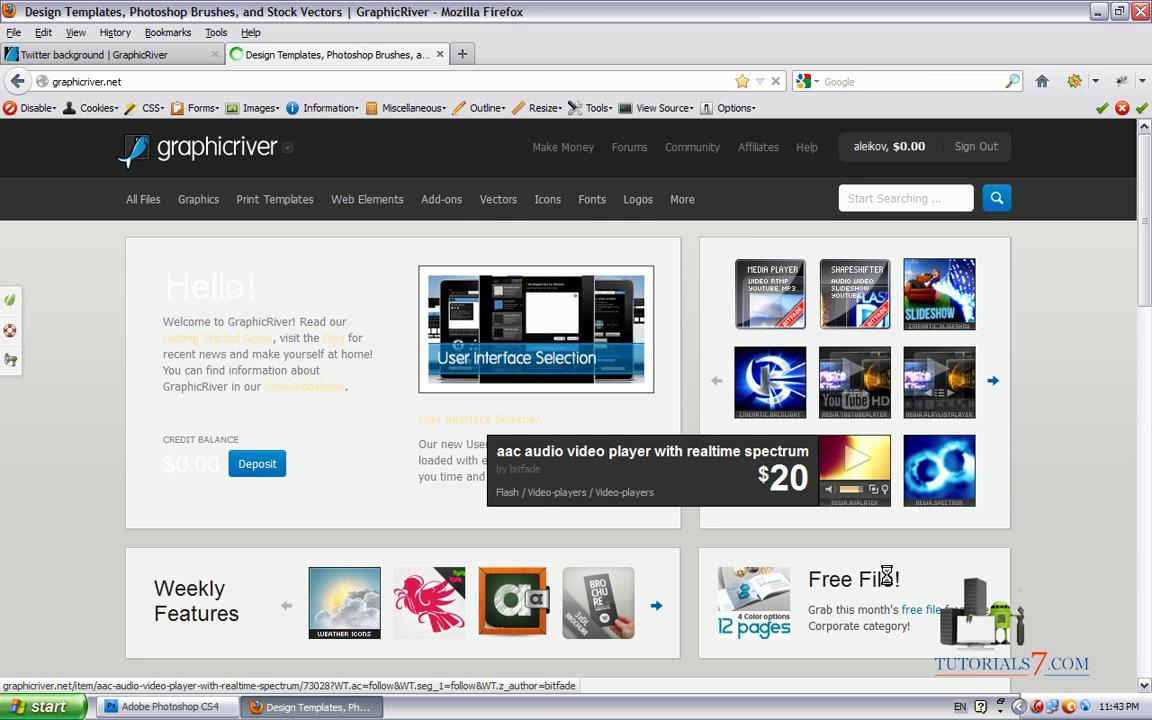
Step: Point out the $0.00 account balance and open the Downloads list
{"action": "mouse_move", "coordinate": [893, 585]}
{"action": "left_mouse_down"}
{"action": "mouse_move", "coordinate": [848, 118]}
{"action": "mouse_move", "coordinate": [915, 172]}
{"action": "mouse_move", "coordinate": [877, 185]}
{"action": "mouse_move", "coordinate": [889, 155]}
{"action": "left_mouse_up"}
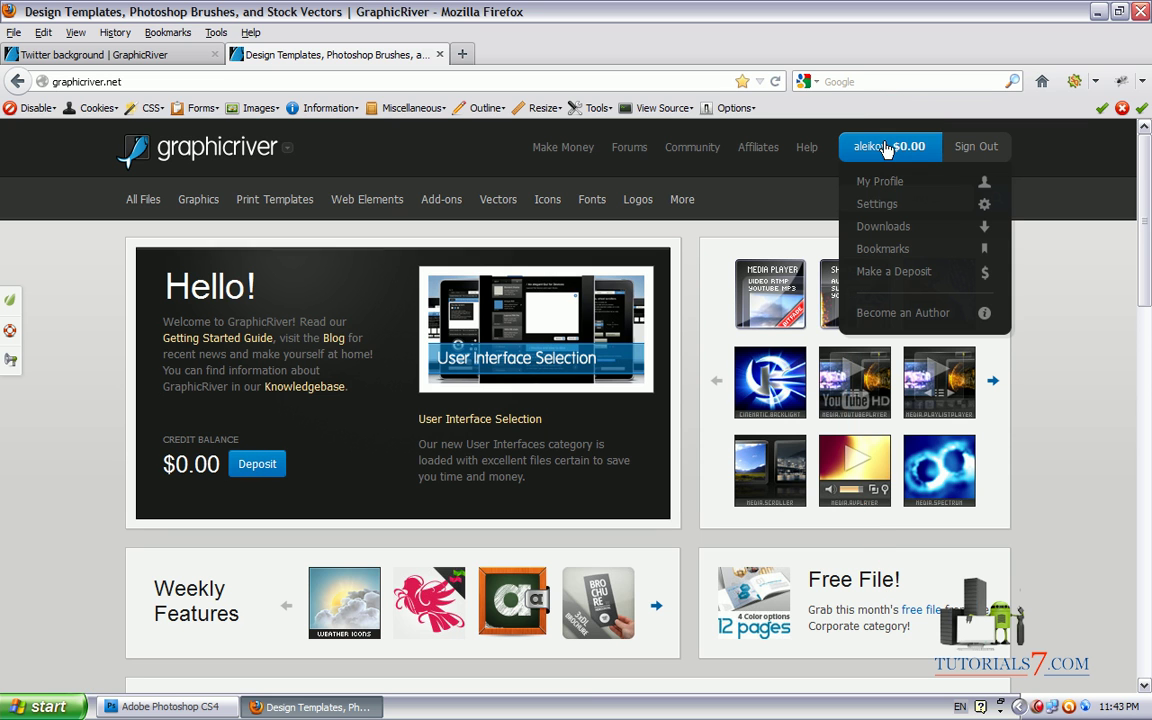
{"action": "mouse_move", "coordinate": [884, 150]}
{"action": "left_click", "coordinate": [858, 229]}
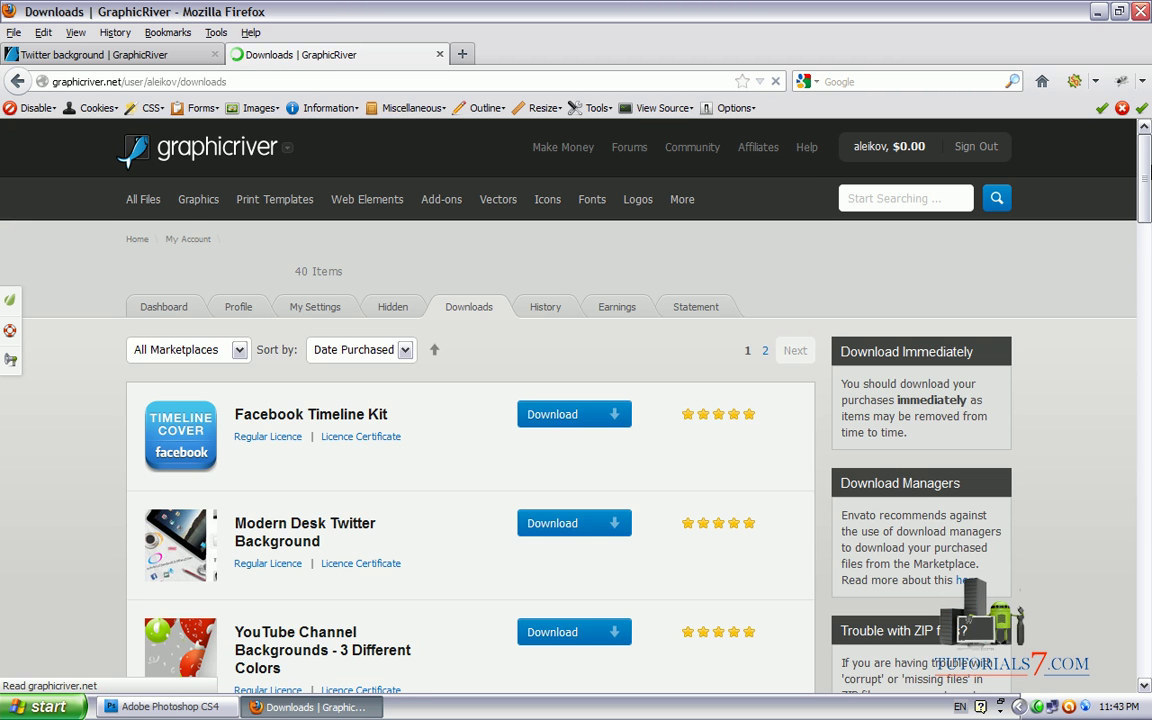
Step: Open Facebook Timeline Kit and the YouTube backgrounds item in new tabs
{"action": "scroll", "coordinate": [347, 237], "scroll_direction": "down", "scroll_amount": 4}
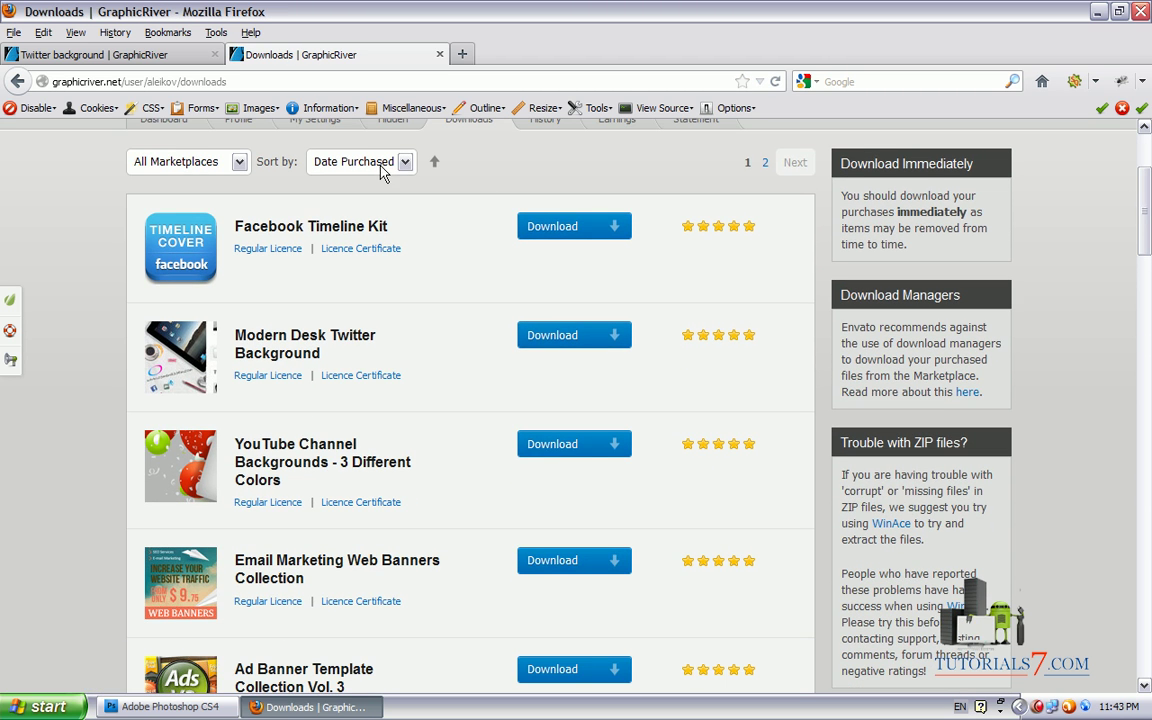
{"action": "right_click", "coordinate": [313, 230]}
{"action": "left_click", "coordinate": [330, 233]}
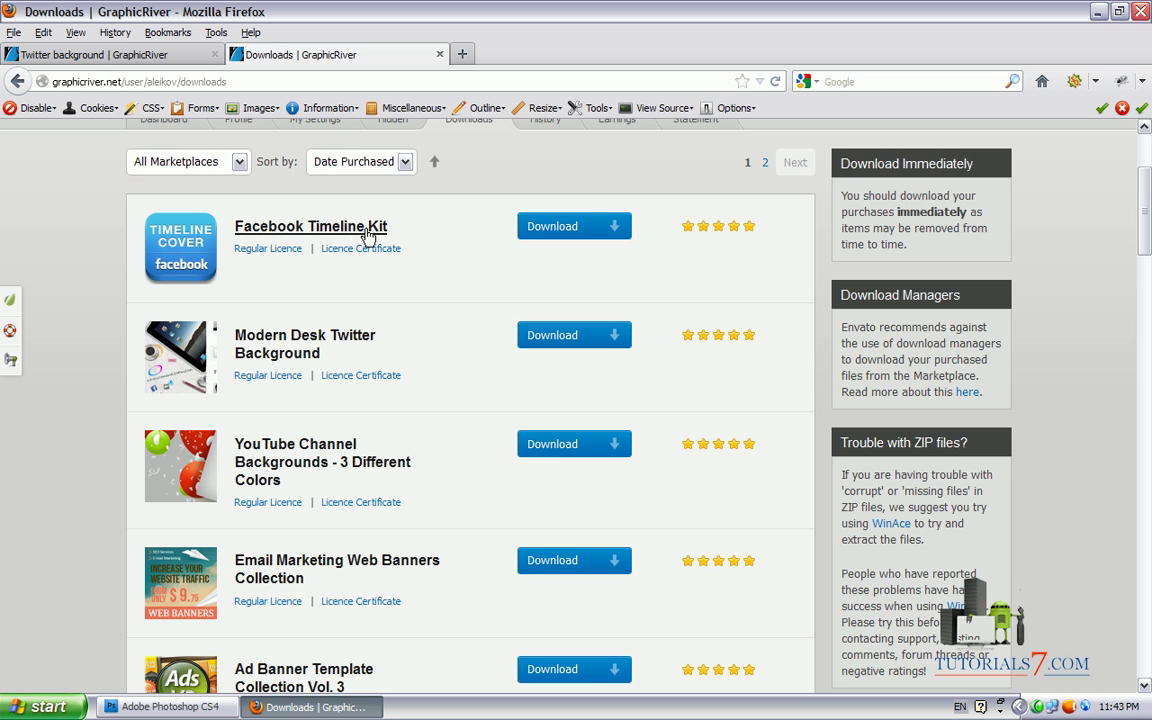
{"action": "right_click", "coordinate": [282, 338]}
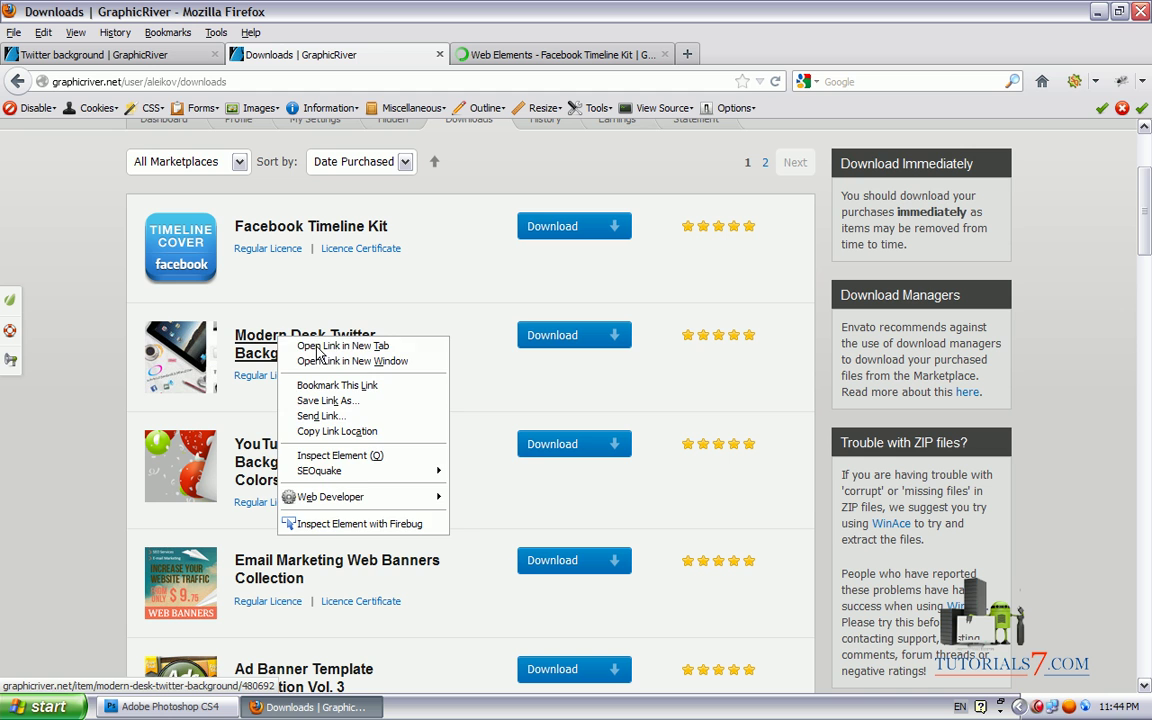
{"action": "key", "text": "Escape"}
{"action": "right_click", "coordinate": [273, 468]}
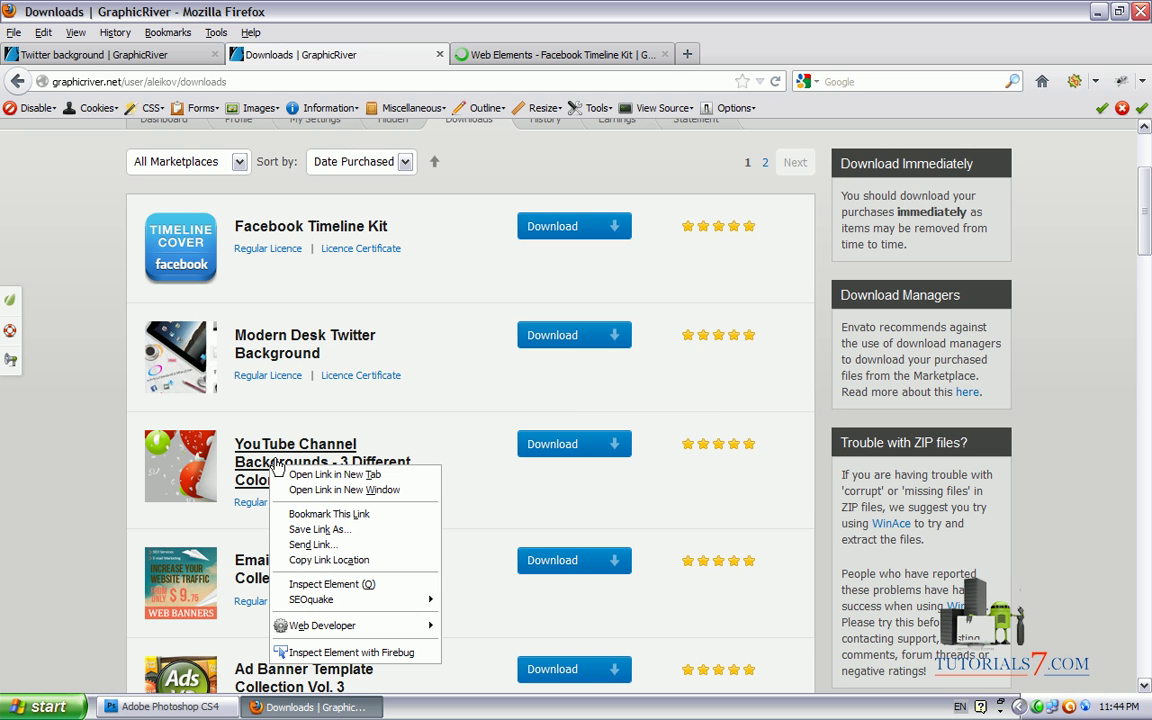
{"action": "left_click", "coordinate": [303, 476]}
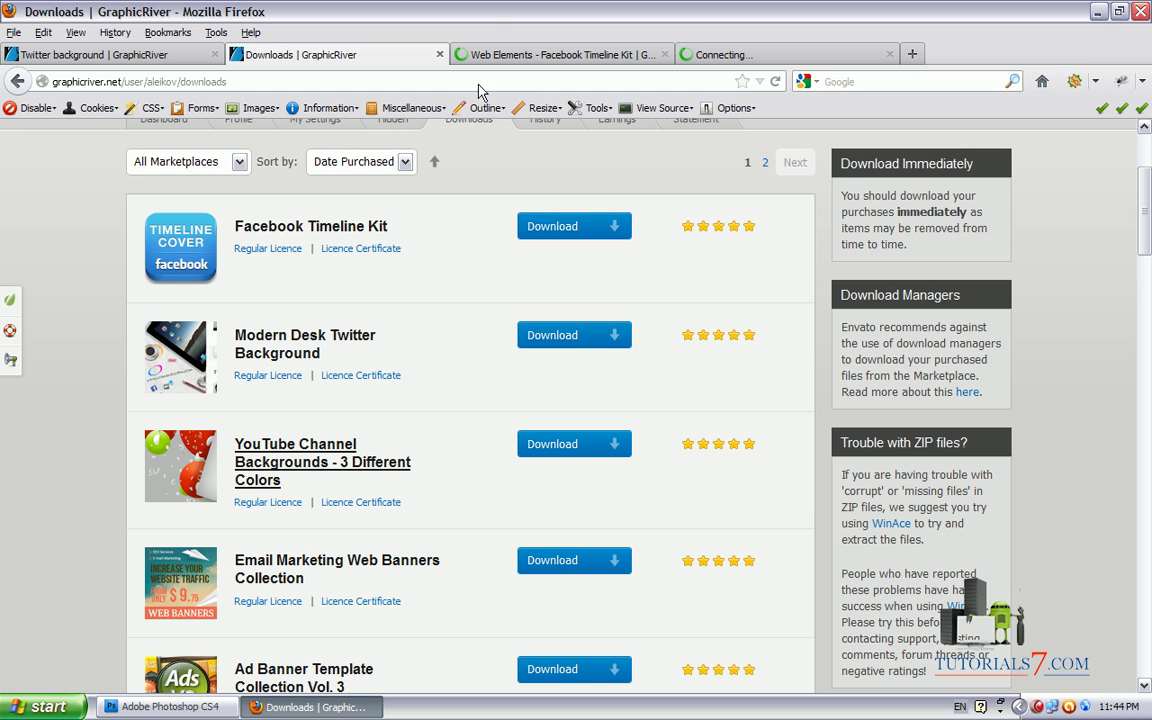
Step: Preview the Facebook Timeline Kit, Modern Desk Twitter and YouTube Channel Backgrounds tabs
{"action": "left_click", "coordinate": [530, 54]}
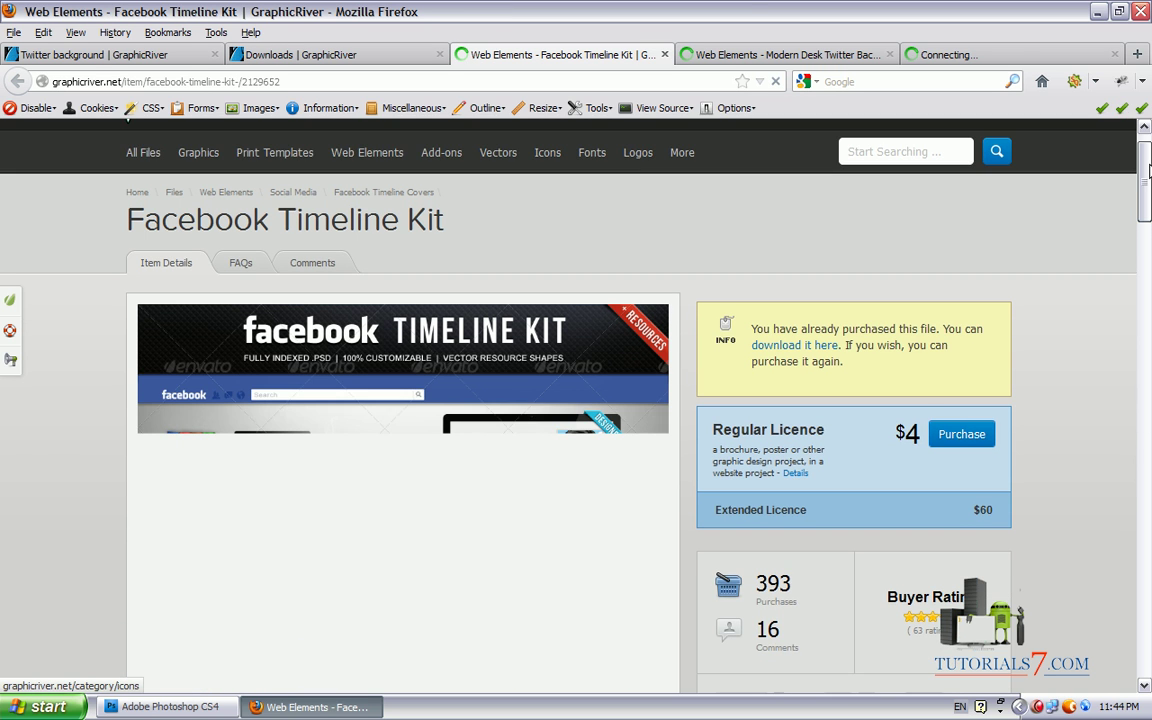
{"action": "scroll", "coordinate": [1150, 170], "scroll_direction": "down", "scroll_amount": 1}
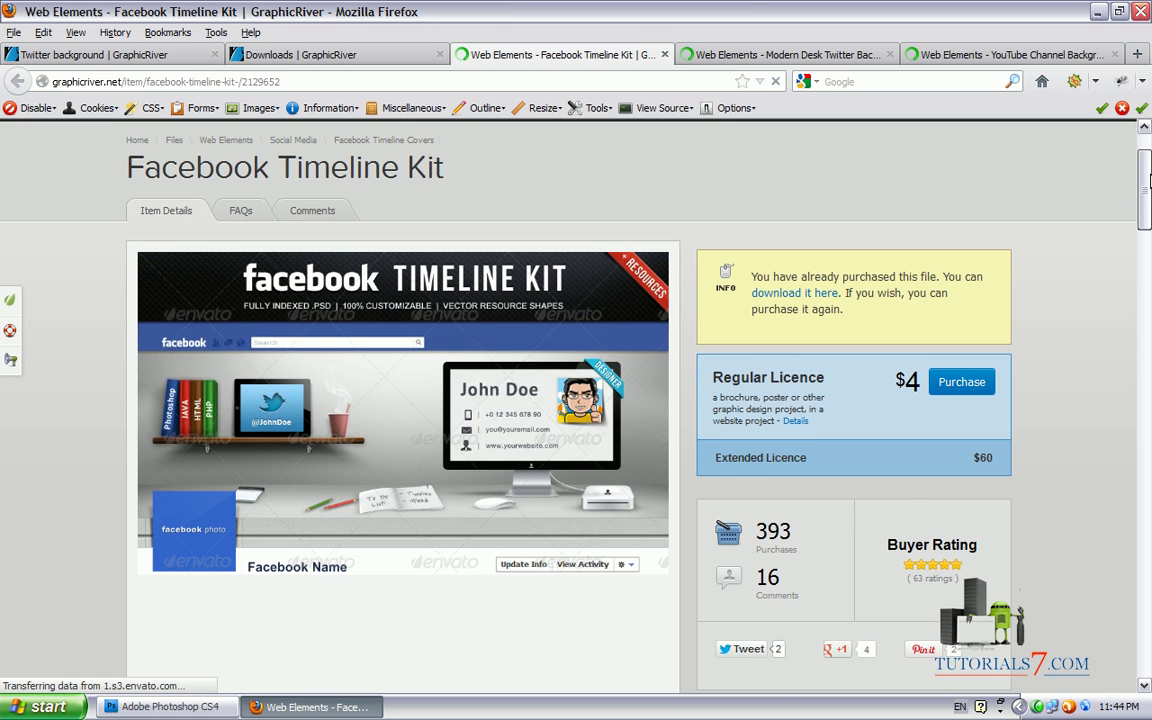
{"action": "scroll", "coordinate": [1150, 178], "scroll_direction": "down", "scroll_amount": 1}
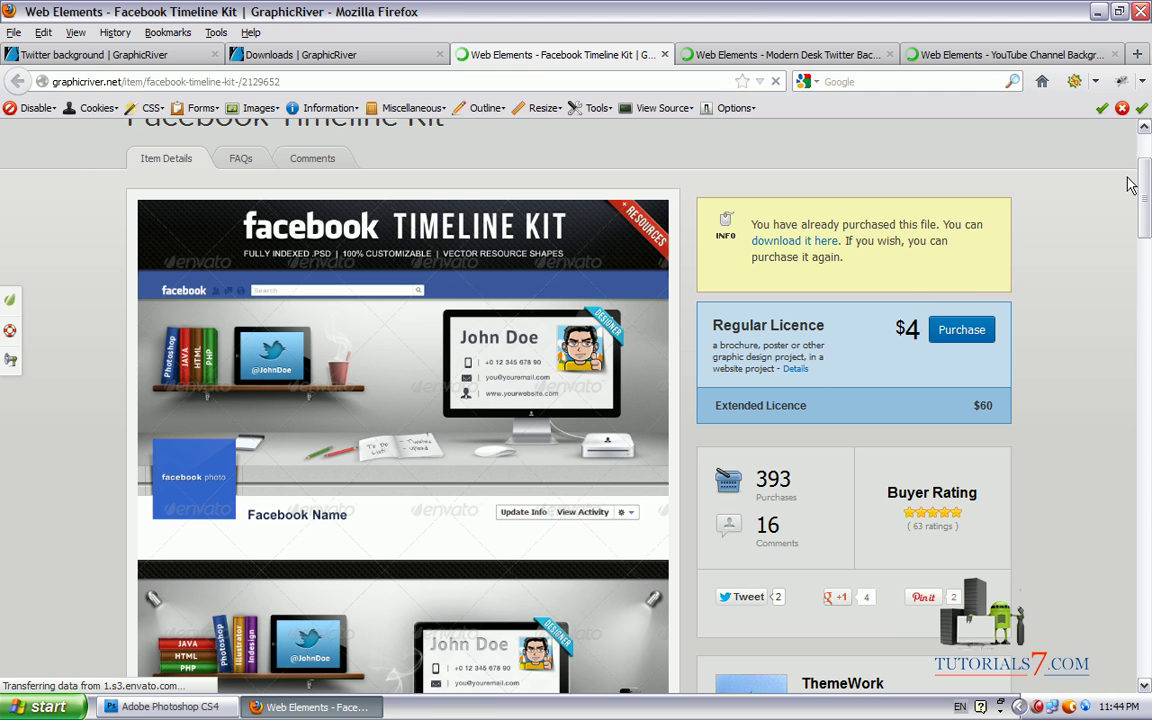
{"action": "mouse_move", "coordinate": [1143, 208]}
{"action": "left_mouse_down"}
{"action": "mouse_move", "coordinate": [1146, 362]}
{"action": "mouse_move", "coordinate": [1147, 193]}
{"action": "left_mouse_up"}
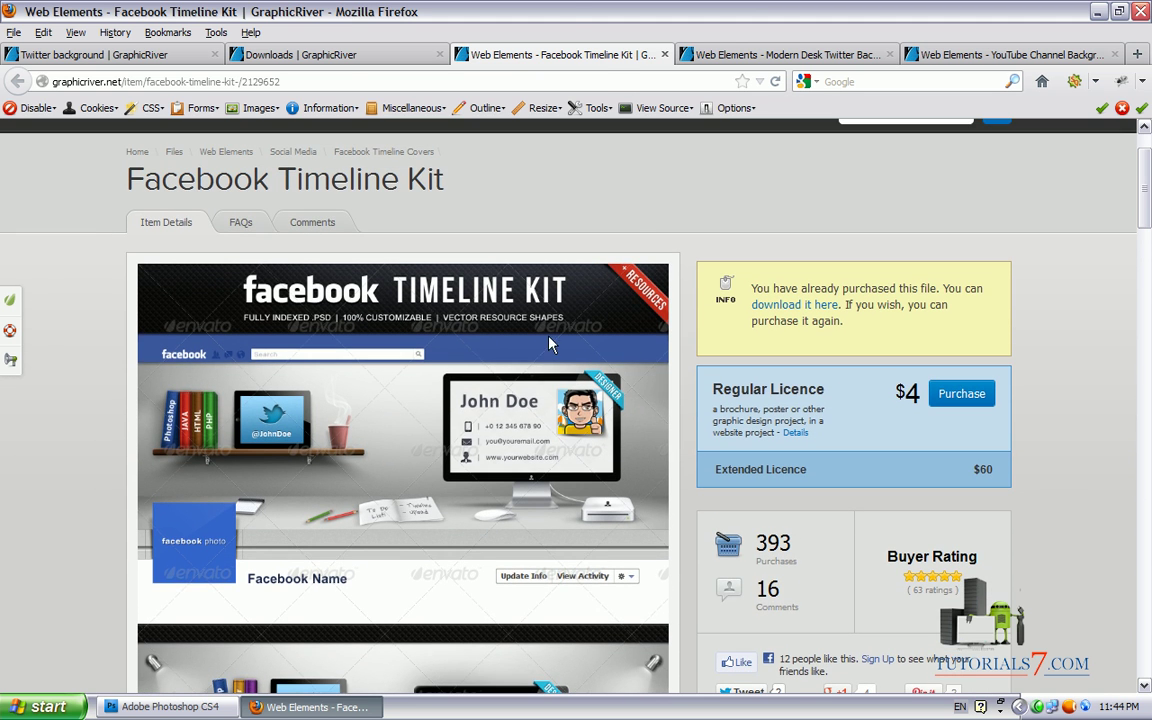
{"action": "left_click", "coordinate": [704, 54]}
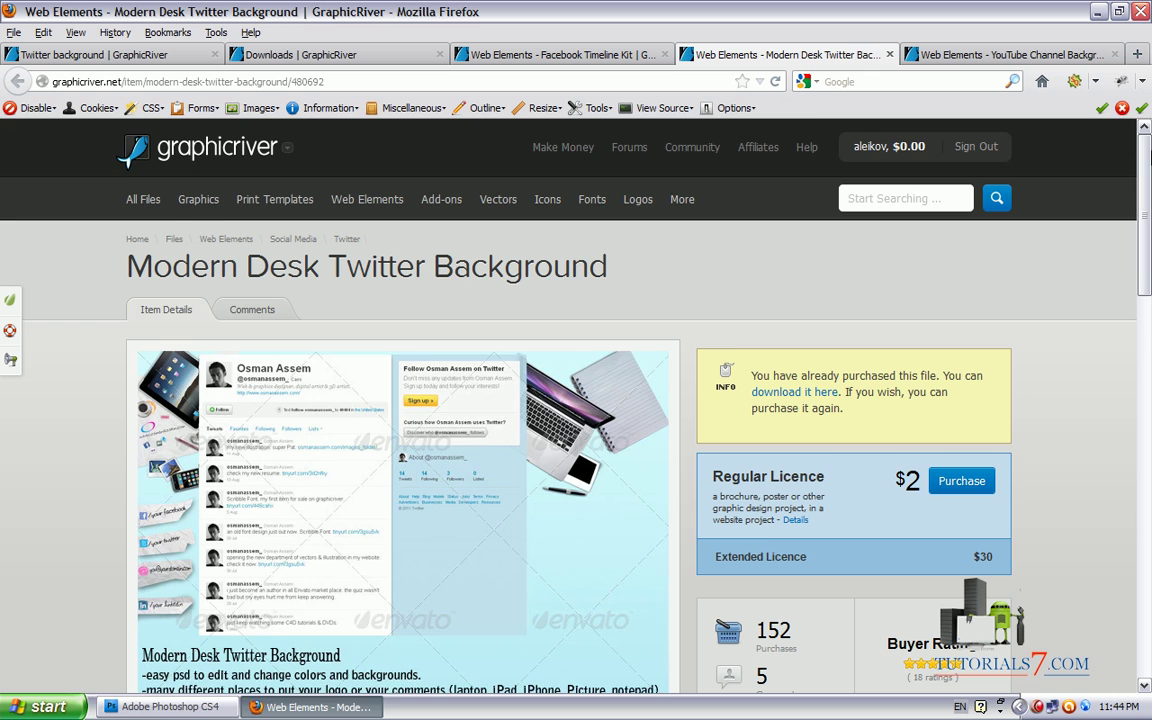
{"action": "scroll", "coordinate": [366, 170], "scroll_direction": "down", "scroll_amount": 1}
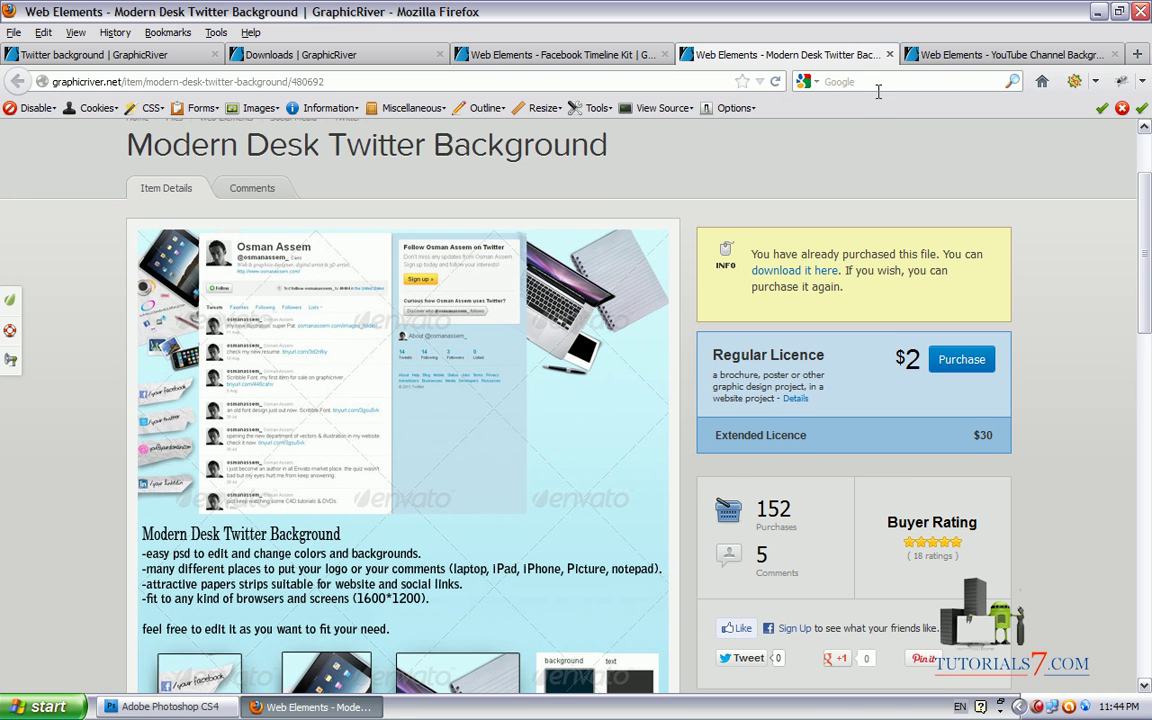
{"action": "left_click", "coordinate": [960, 54]}
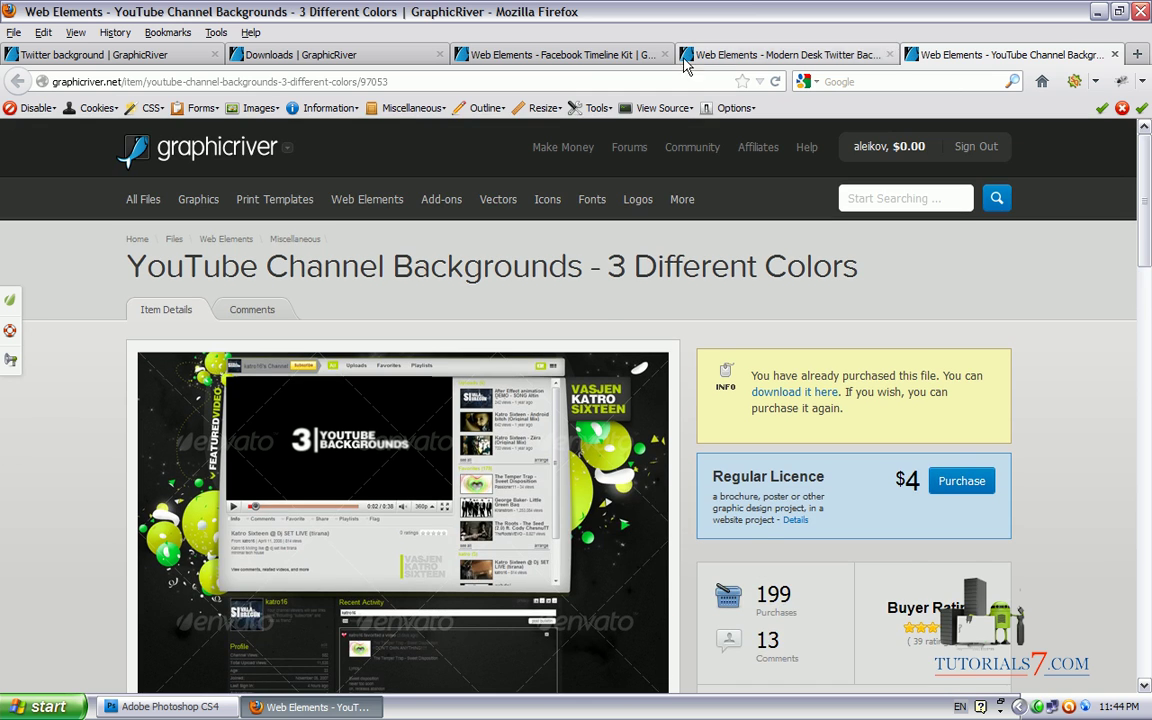
Step: Save the Facebook Timeline Kit, Modern Desk Twitter and YouTube backgrounds zips
{"action": "left_click", "coordinate": [572, 55]}
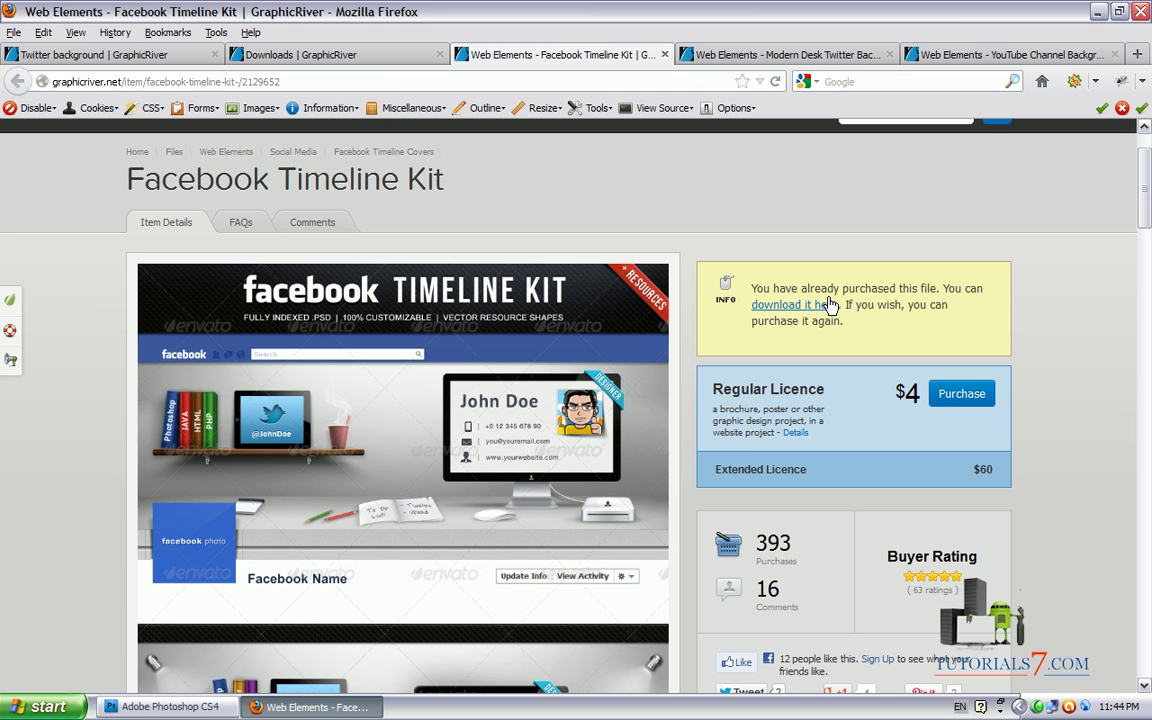
{"action": "left_click", "coordinate": [805, 304]}
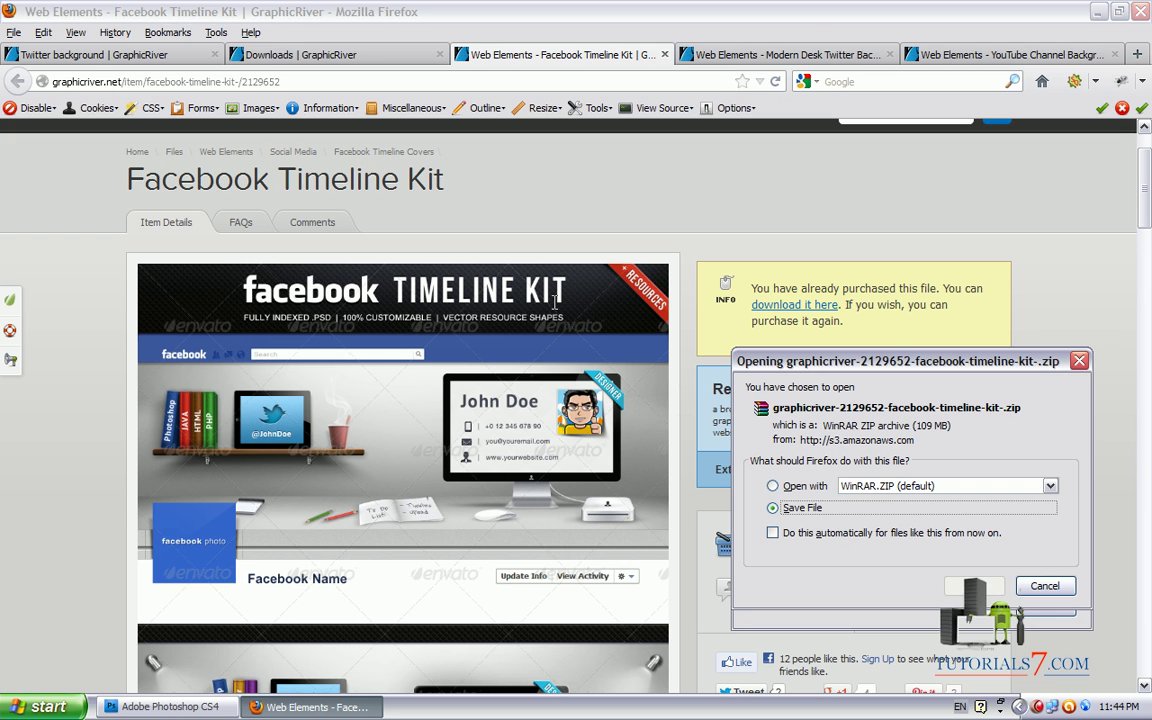
{"action": "left_click", "coordinate": [660, 52]}
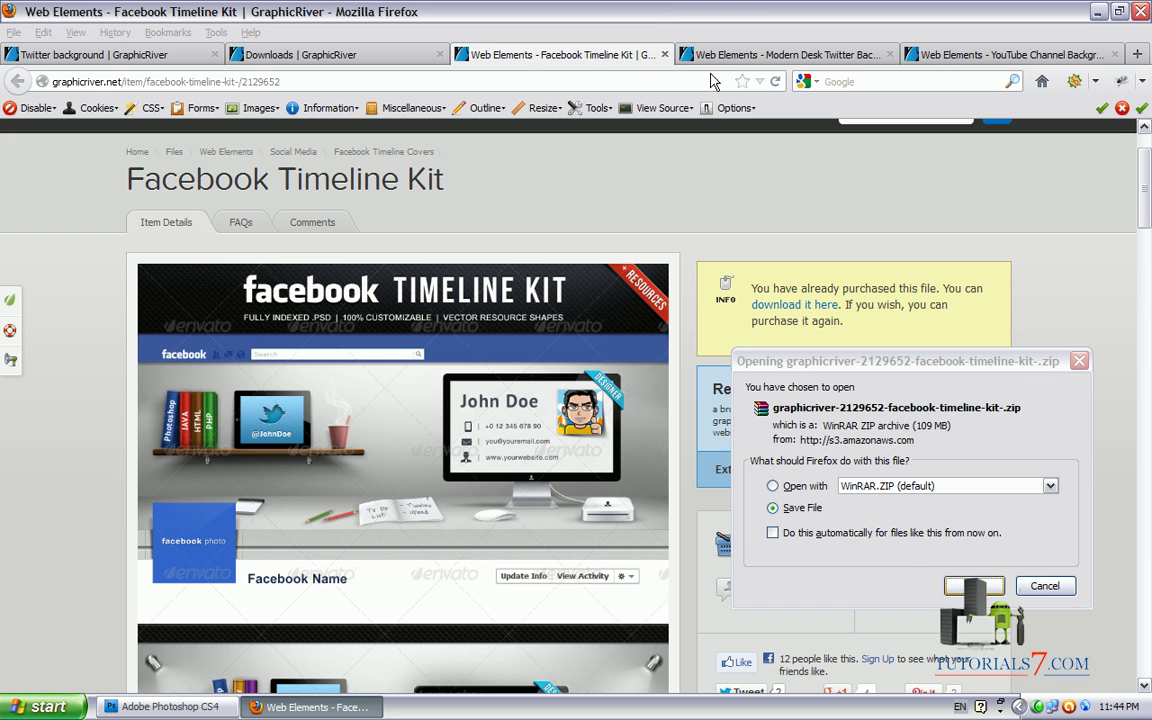
{"action": "left_click", "coordinate": [735, 57]}
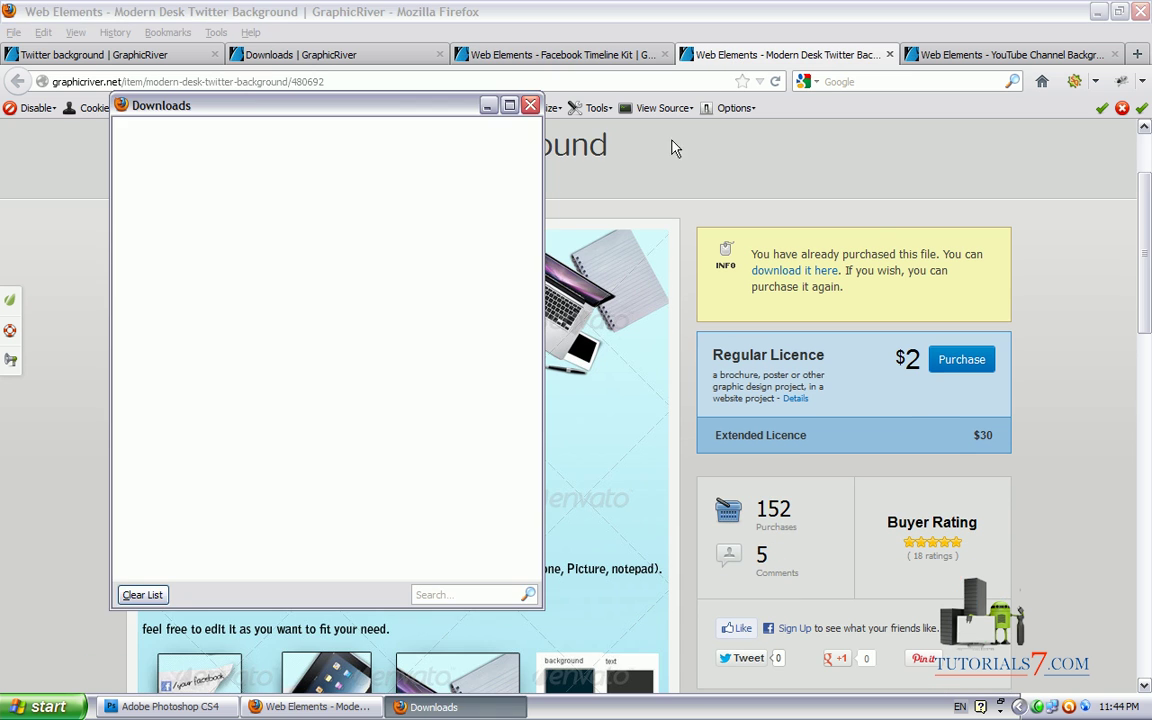
{"action": "left_click", "coordinate": [838, 327]}
{"action": "left_click", "coordinate": [794, 270]}
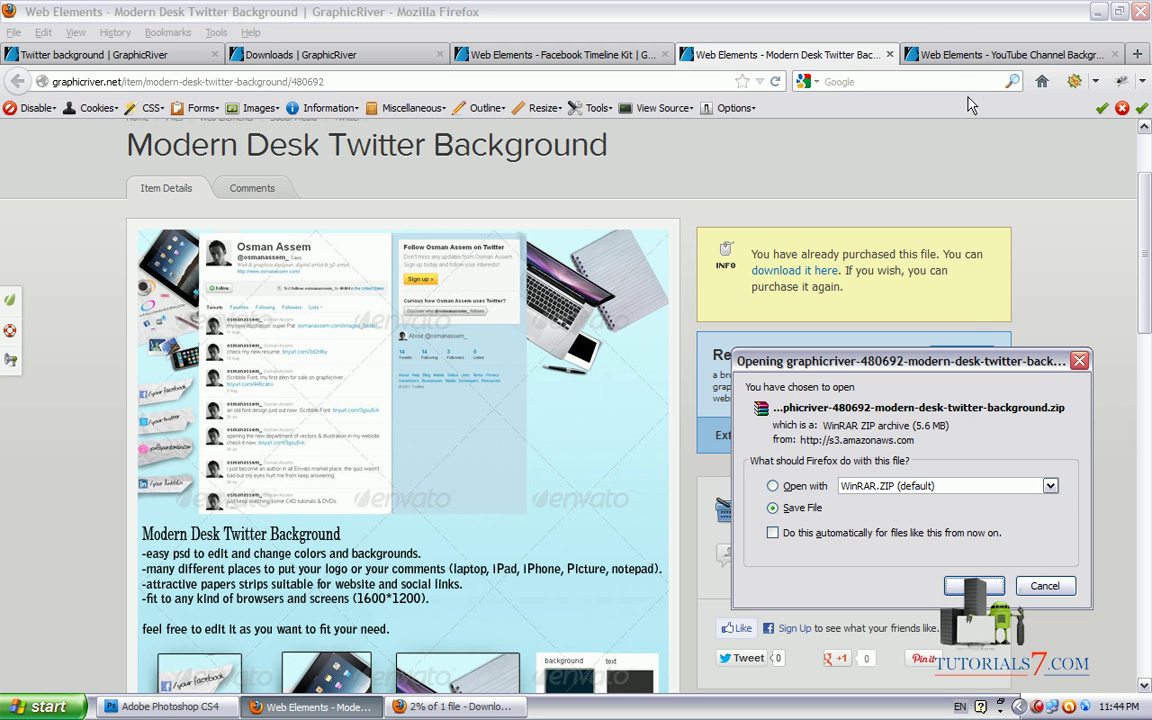
{"action": "left_click", "coordinate": [948, 56]}
{"action": "left_click", "coordinate": [925, 55]}
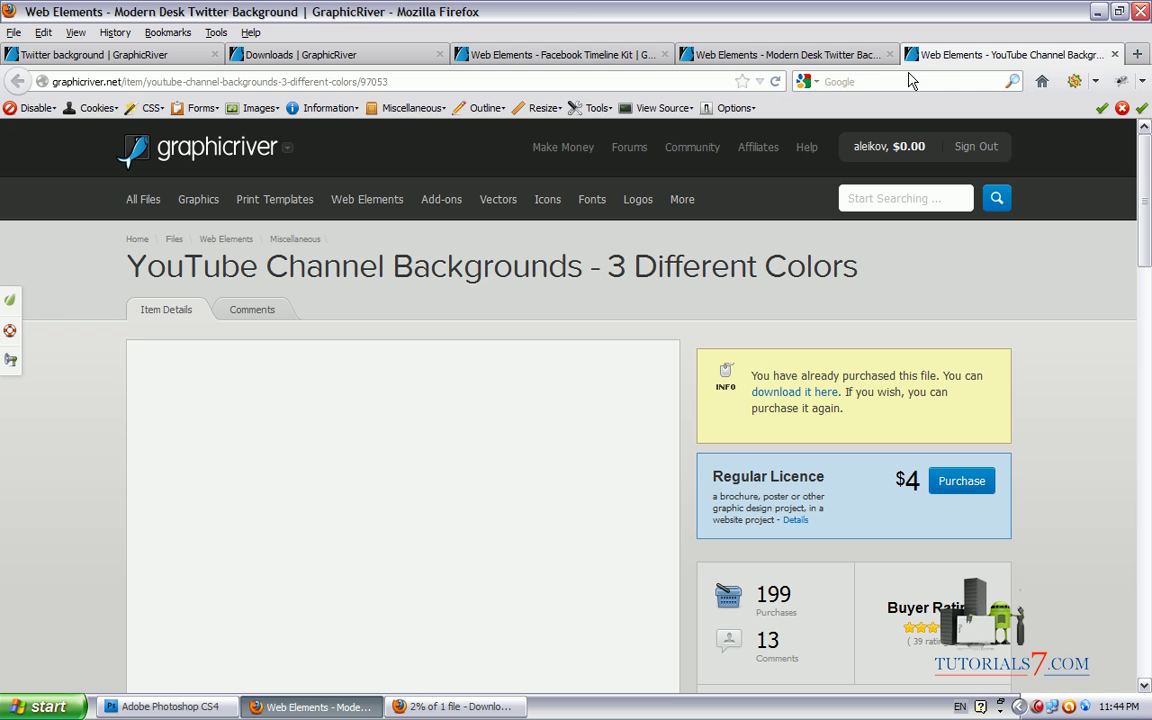
{"action": "left_click", "coordinate": [785, 392]}
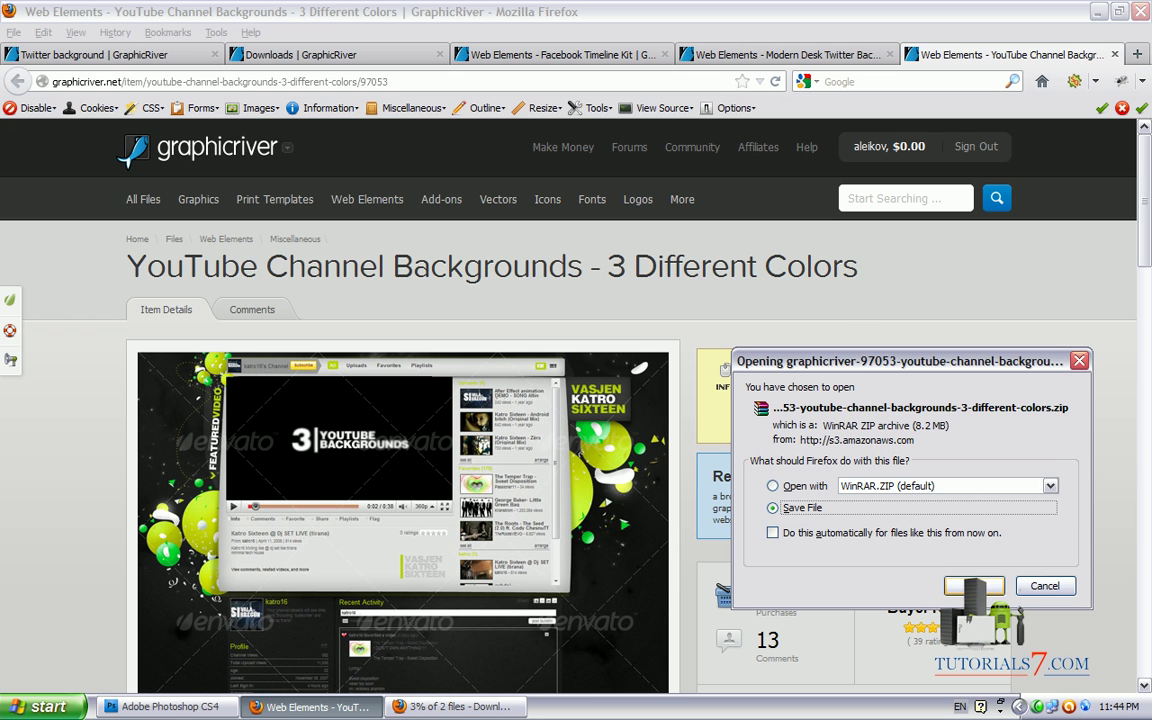
{"action": "left_click", "coordinate": [974, 585]}
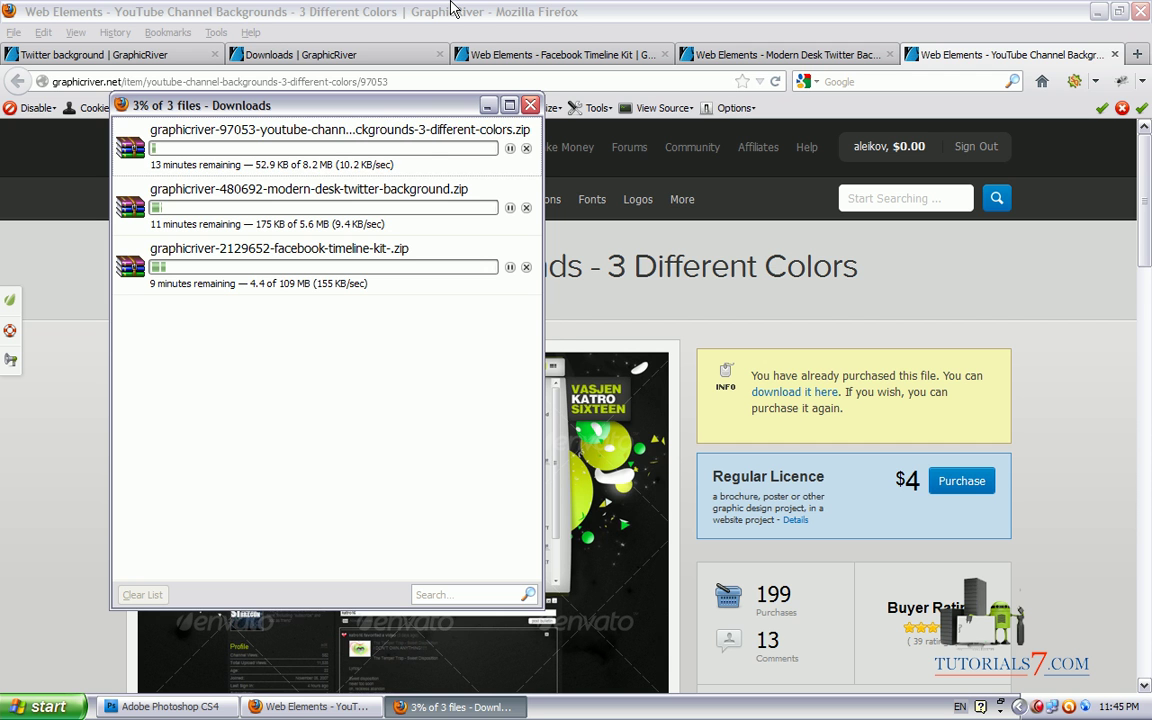
Step: Create a new folder, New Folder (2), on the desktop
{"action": "key", "text": "super+d"}
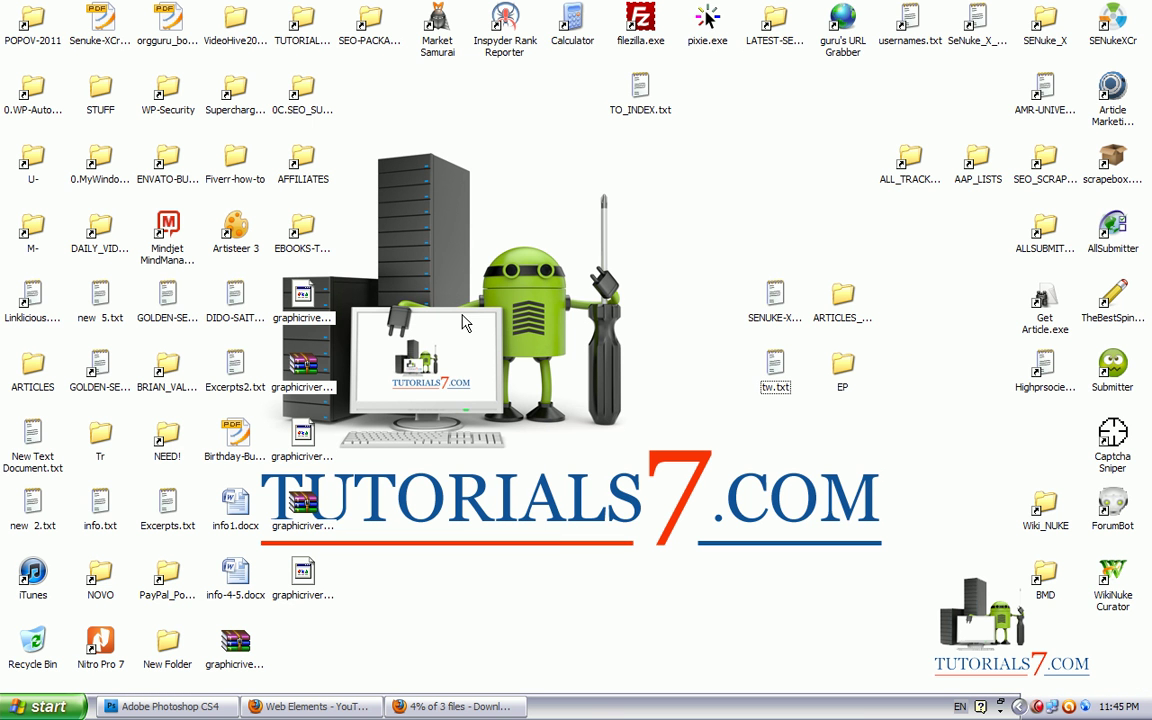
{"action": "right_click", "coordinate": [459, 258]}
{"action": "mouse_move", "coordinate": [506, 416]}
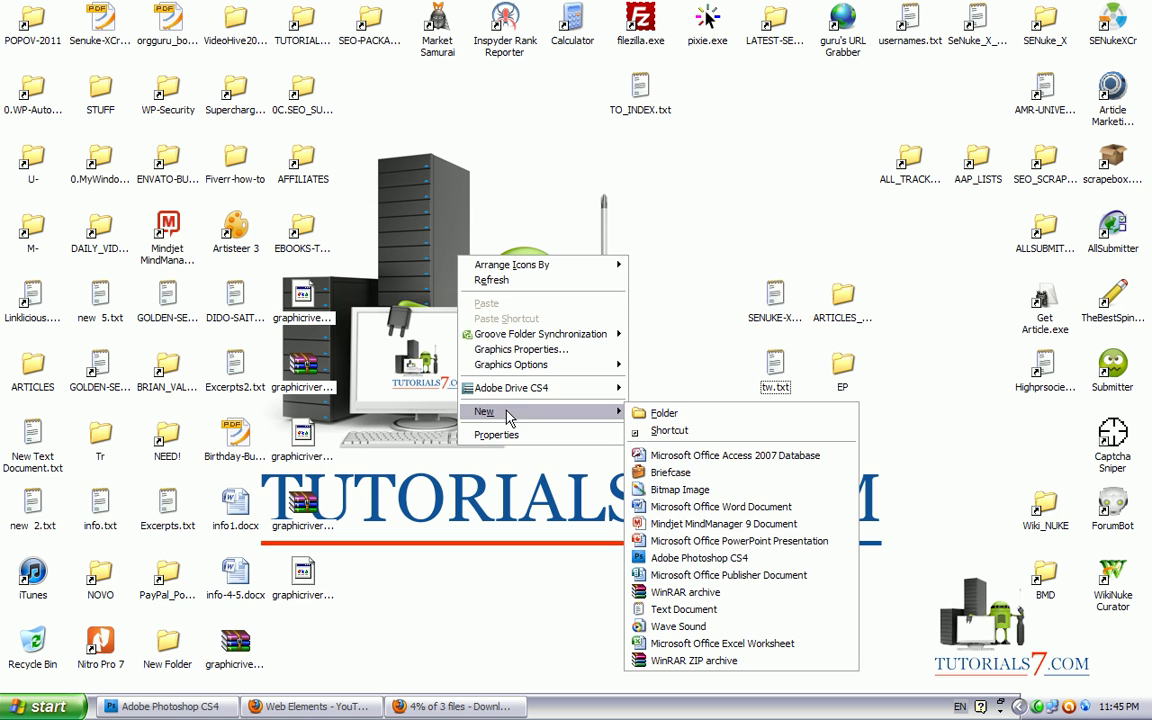
{"action": "left_click", "coordinate": [655, 413]}
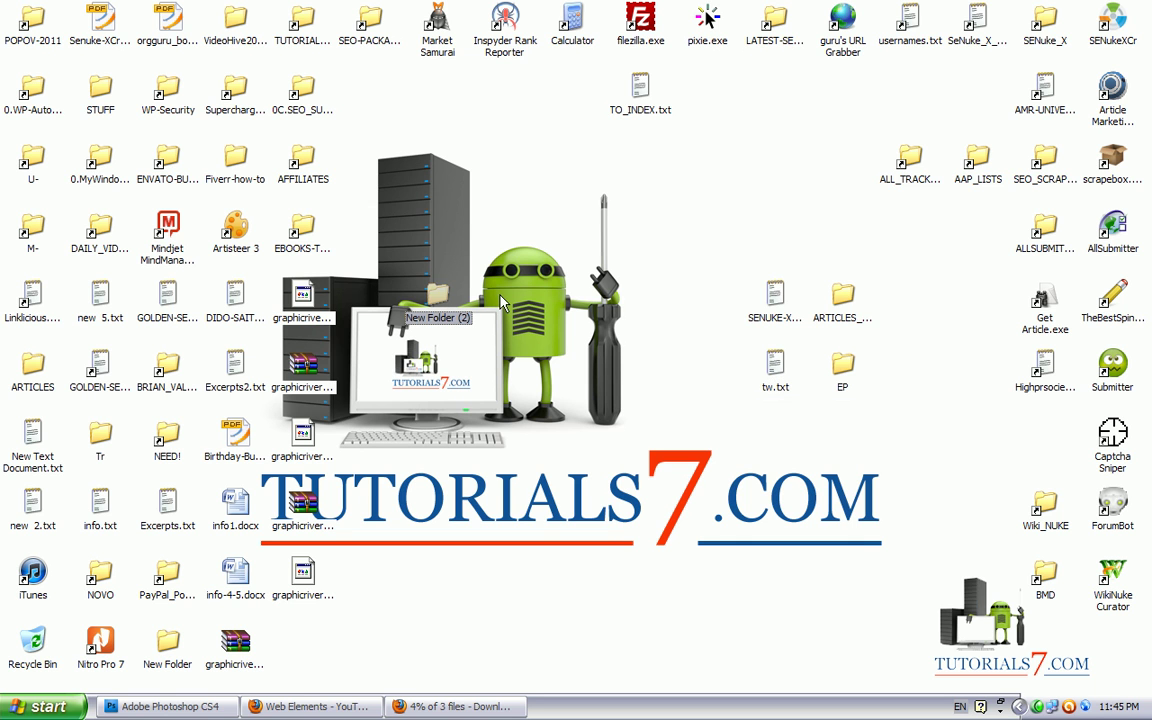
Step: Move the Twitter and YouTube background zips into New Folder (2) and open it
{"action": "left_click", "coordinate": [455, 706]}
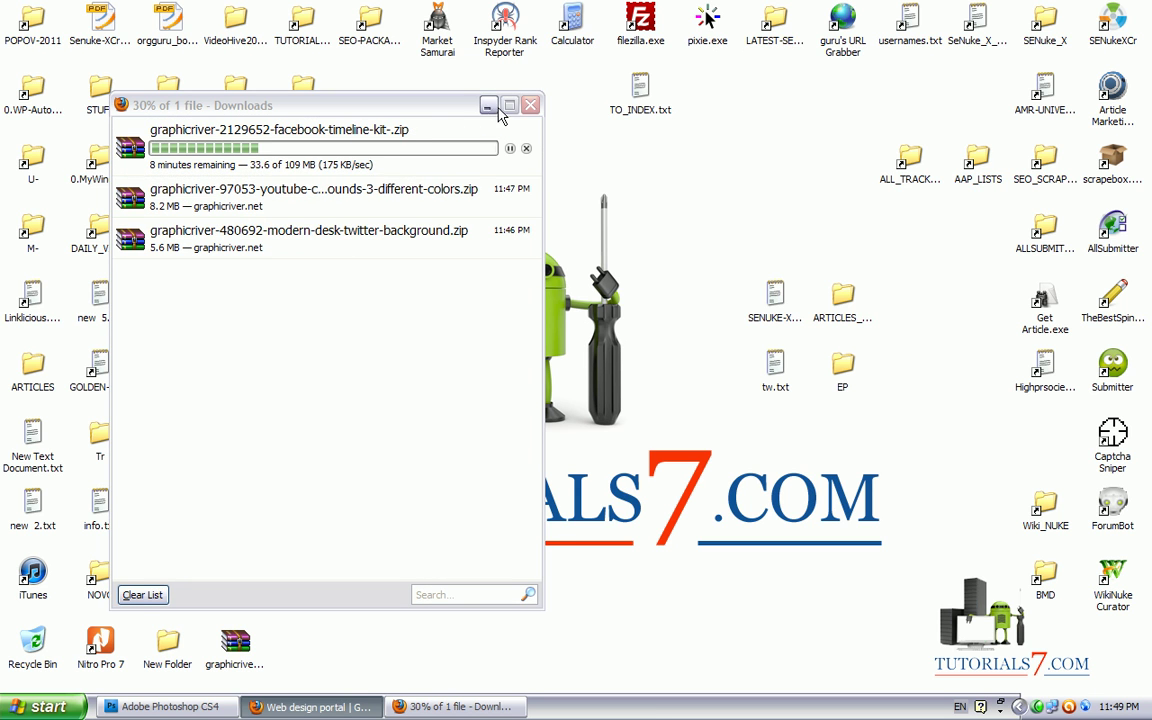
{"action": "left_click", "coordinate": [488, 105]}
{"action": "left_click", "coordinate": [305, 386]}
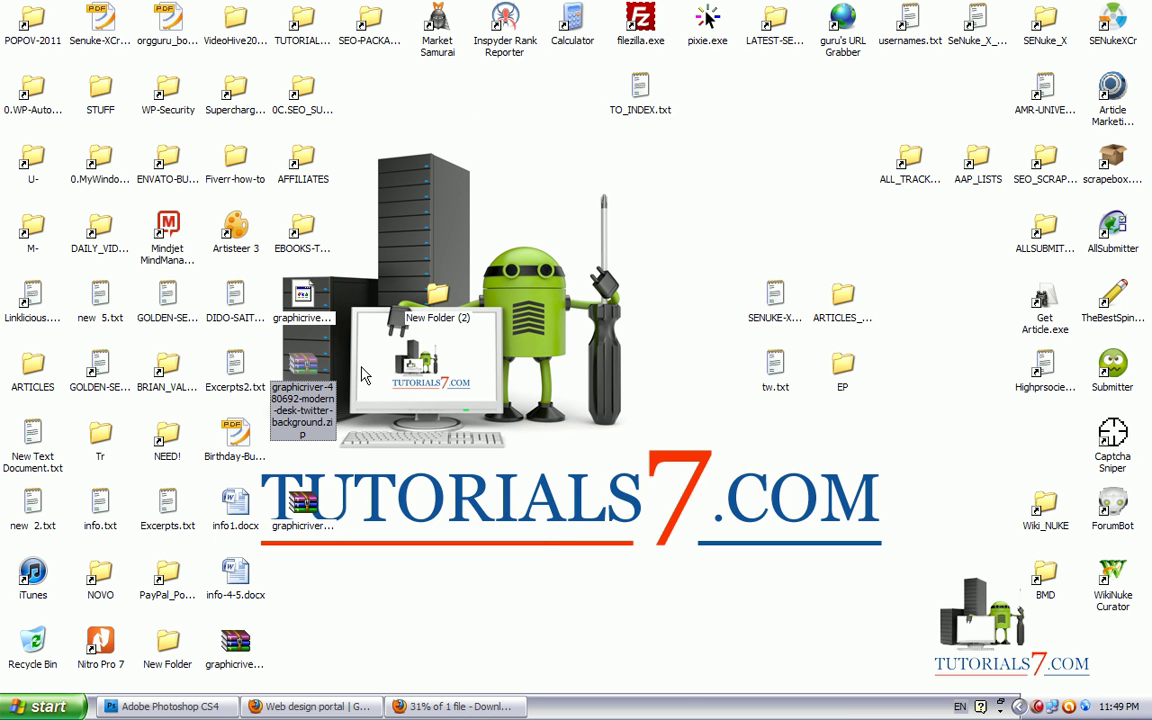
{"action": "left_click_drag", "start_coordinate": [293, 362], "coordinate": [432, 296]}
{"action": "left_click", "coordinate": [302, 500]}
{"action": "left_click_drag", "start_coordinate": [316, 503], "coordinate": [303, 237]}
{"action": "double_click", "coordinate": [441, 311]}
Step: Extract both zips with WinRAR and send twitter background.psd to Photoshop
{"action": "right_click", "coordinate": [337, 234]}
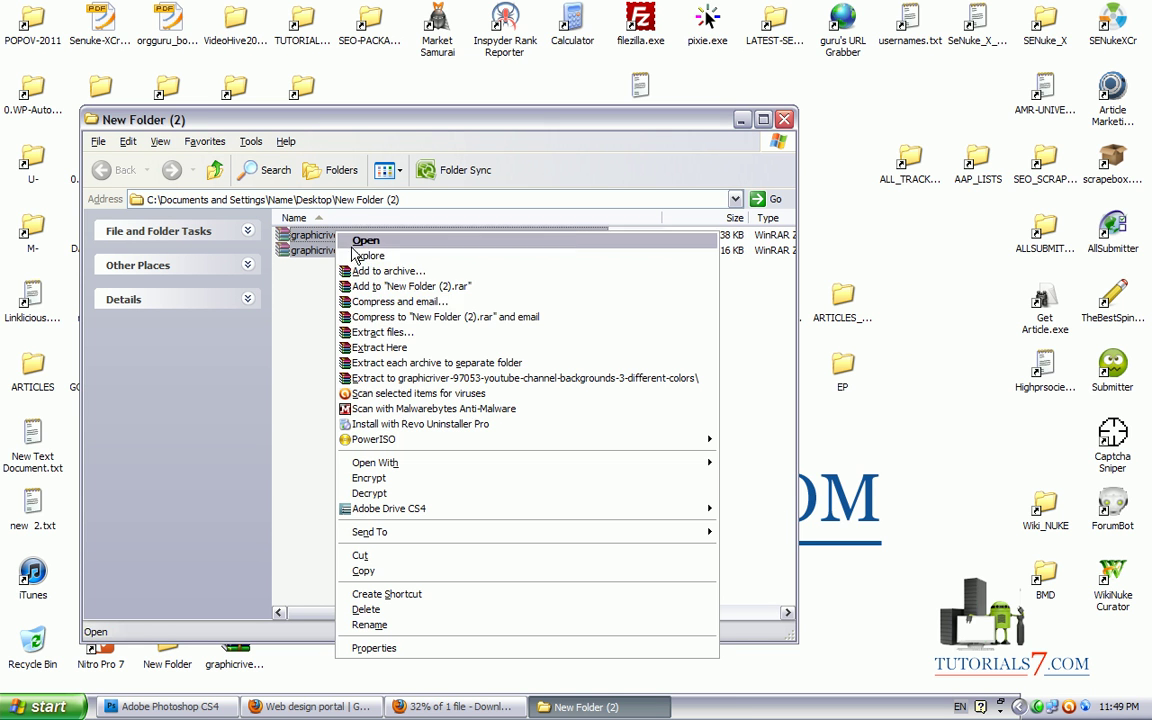
{"action": "left_click", "coordinate": [381, 349]}
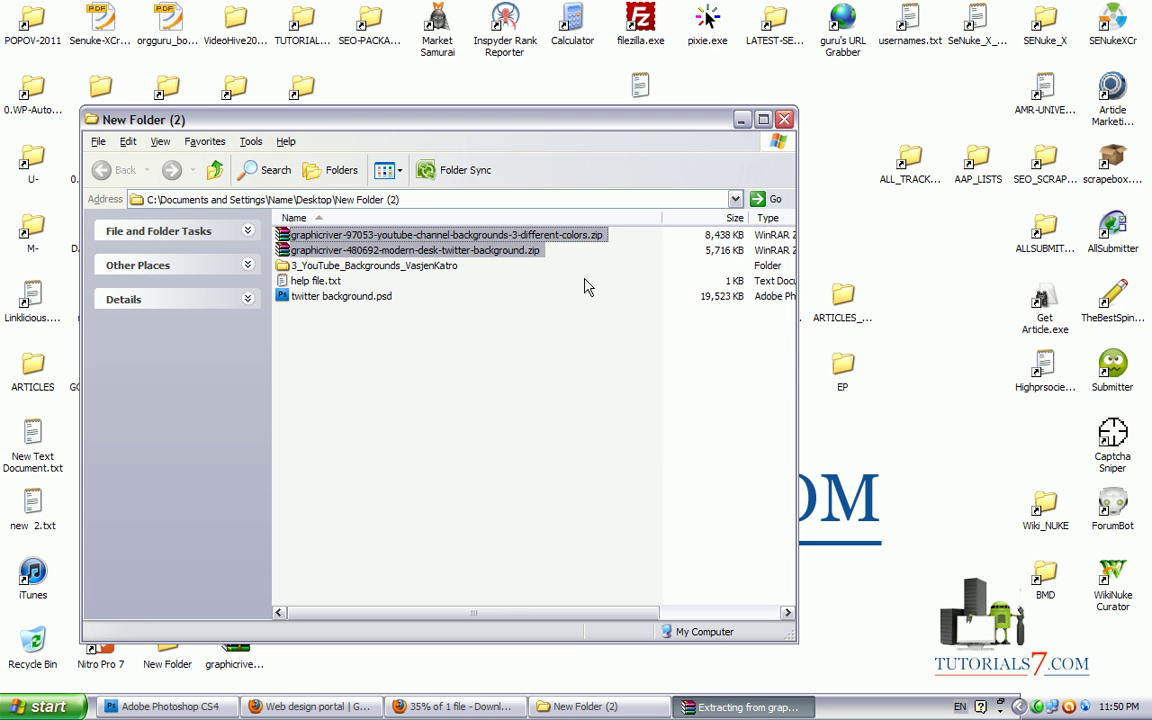
{"action": "left_click", "coordinate": [332, 296]}
{"action": "left_click", "coordinate": [283, 300]}
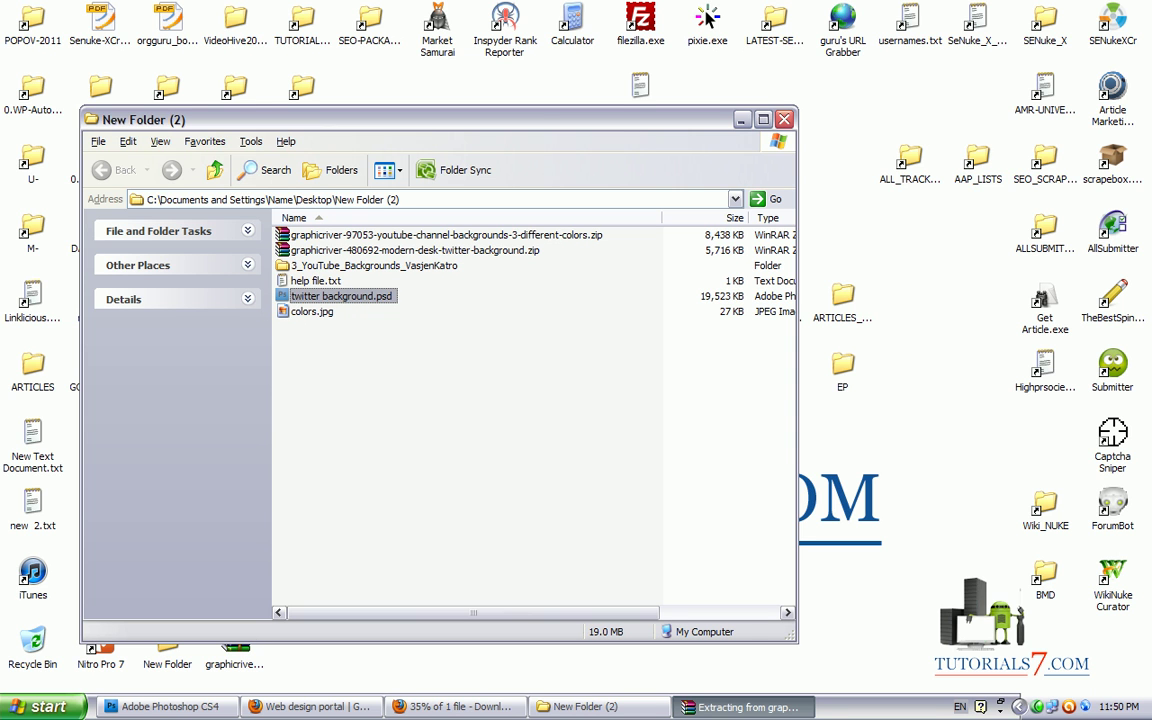
{"action": "left_click_drag", "start_coordinate": [283, 300], "coordinate": [372, 296]}
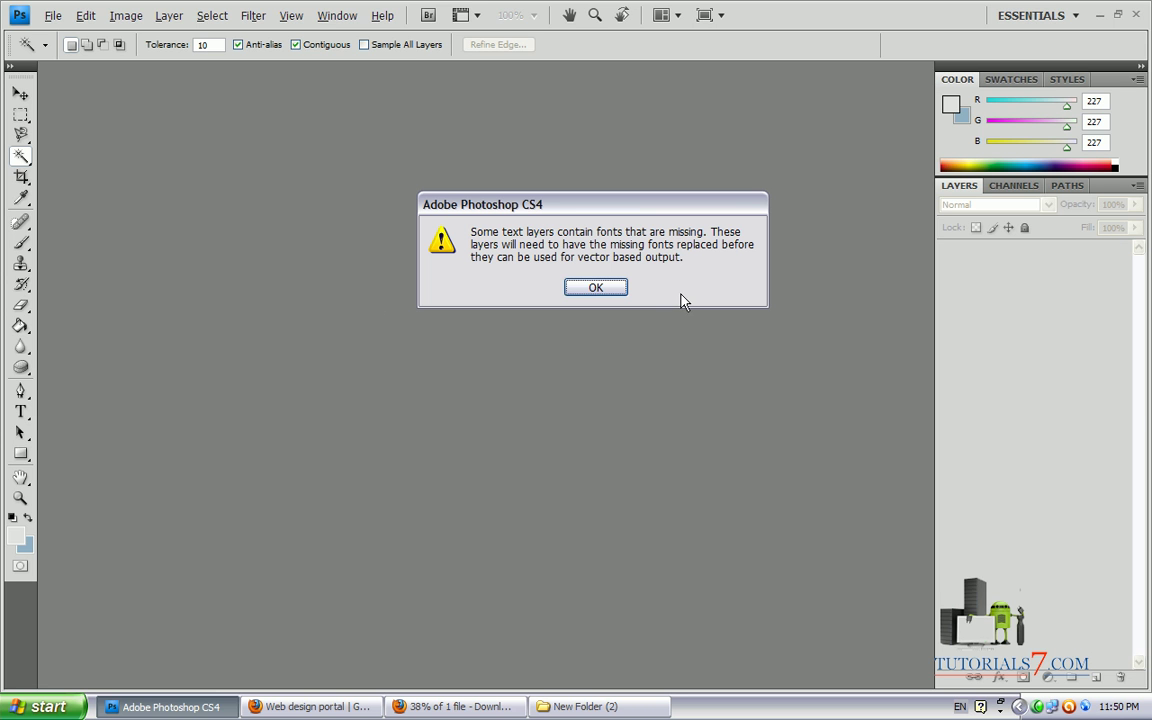
Step: Dismiss the missing-fonts warning and circle the social paper tags and layer list in red
{"action": "left_click", "coordinate": [596, 287]}
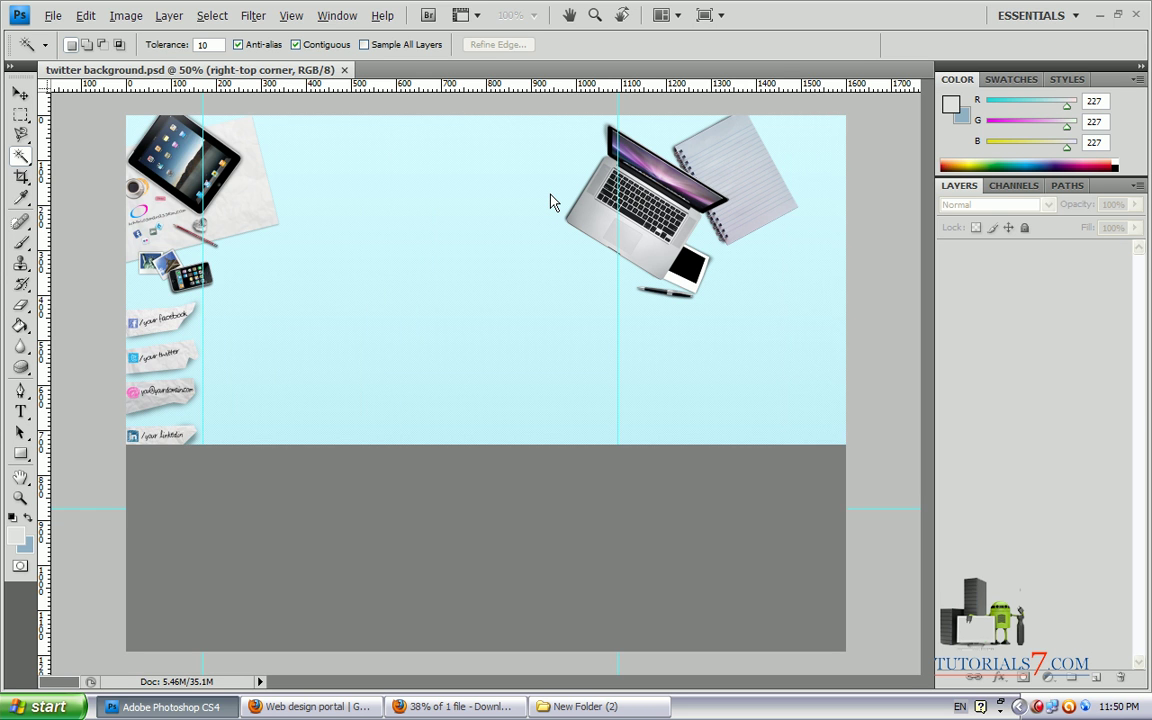
{"action": "left_click", "coordinate": [19, 95]}
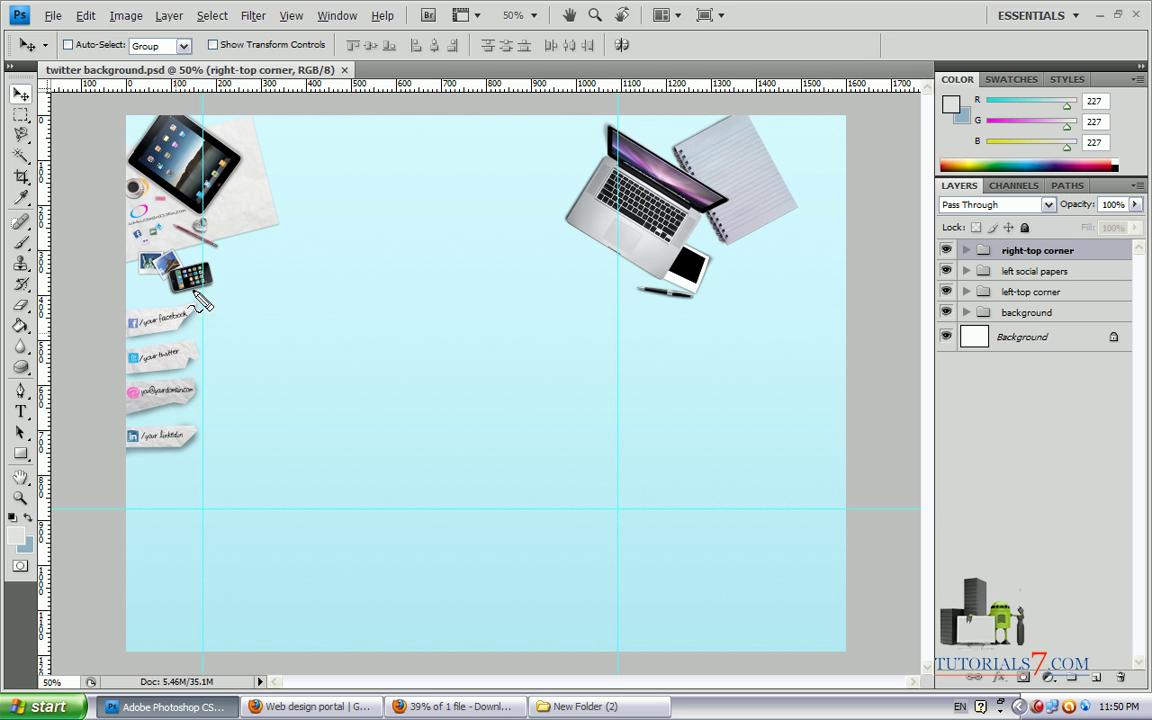
{"action": "left_click_drag", "start_coordinate": [195, 293], "coordinate": [200, 297]}
{"action": "mouse_move", "coordinate": [208, 298]}
{"action": "left_mouse_down"}
{"action": "mouse_move", "coordinate": [175, 297]}
{"action": "mouse_move", "coordinate": [104, 346]}
{"action": "mouse_move", "coordinate": [129, 468]}
{"action": "mouse_move", "coordinate": [218, 306]}
{"action": "left_mouse_up"}
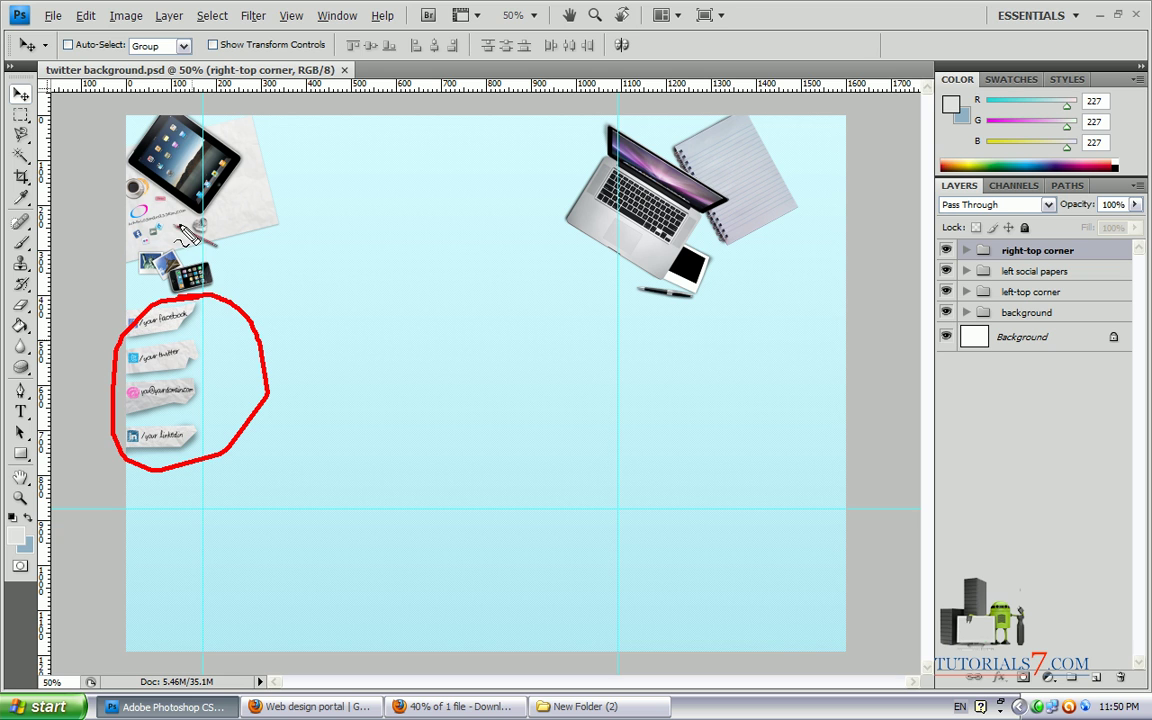
{"action": "mouse_move", "coordinate": [352, 265]}
{"action": "left_mouse_down"}
{"action": "mouse_move", "coordinate": [178, 222]}
{"action": "mouse_move", "coordinate": [184, 256]}
{"action": "mouse_move", "coordinate": [235, 213]}
{"action": "left_mouse_up"}
{"action": "left_click_drag", "start_coordinate": [168, 234], "coordinate": [213, 211]}
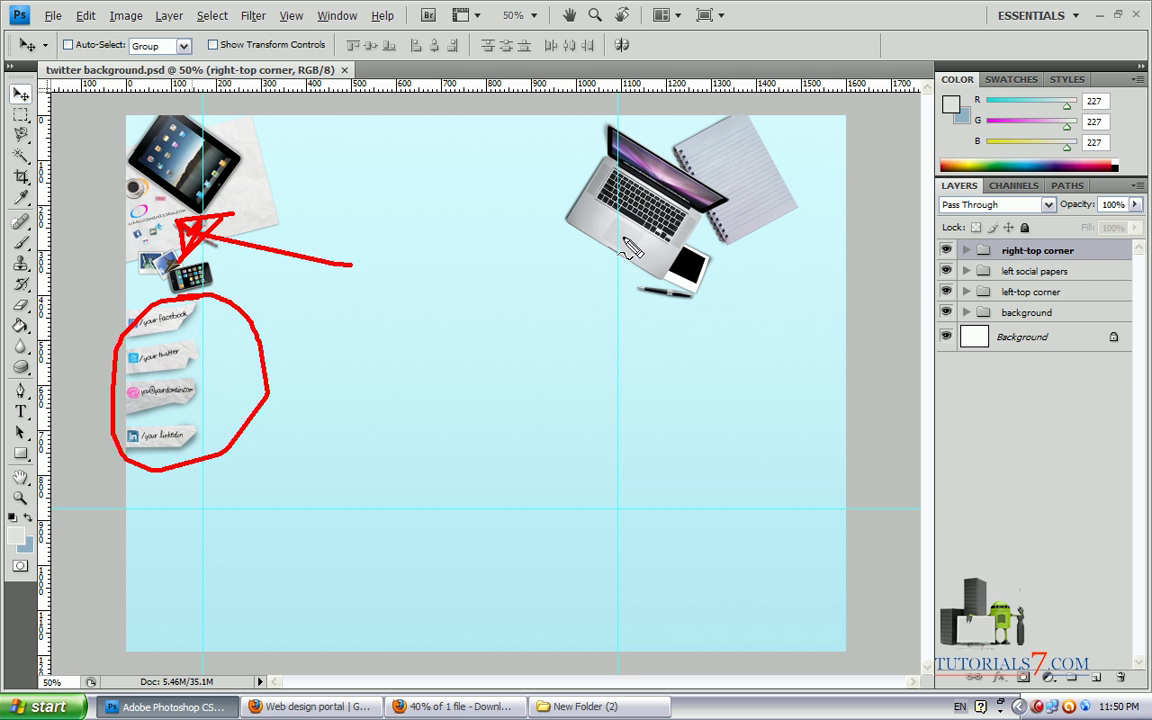
{"action": "mouse_move", "coordinate": [1048, 206]}
{"action": "left_mouse_down"}
{"action": "mouse_move", "coordinate": [925, 210]}
{"action": "mouse_move", "coordinate": [905, 290]}
{"action": "mouse_move", "coordinate": [1124, 373]}
{"action": "mouse_move", "coordinate": [1055, 207]}
{"action": "left_mouse_up"}
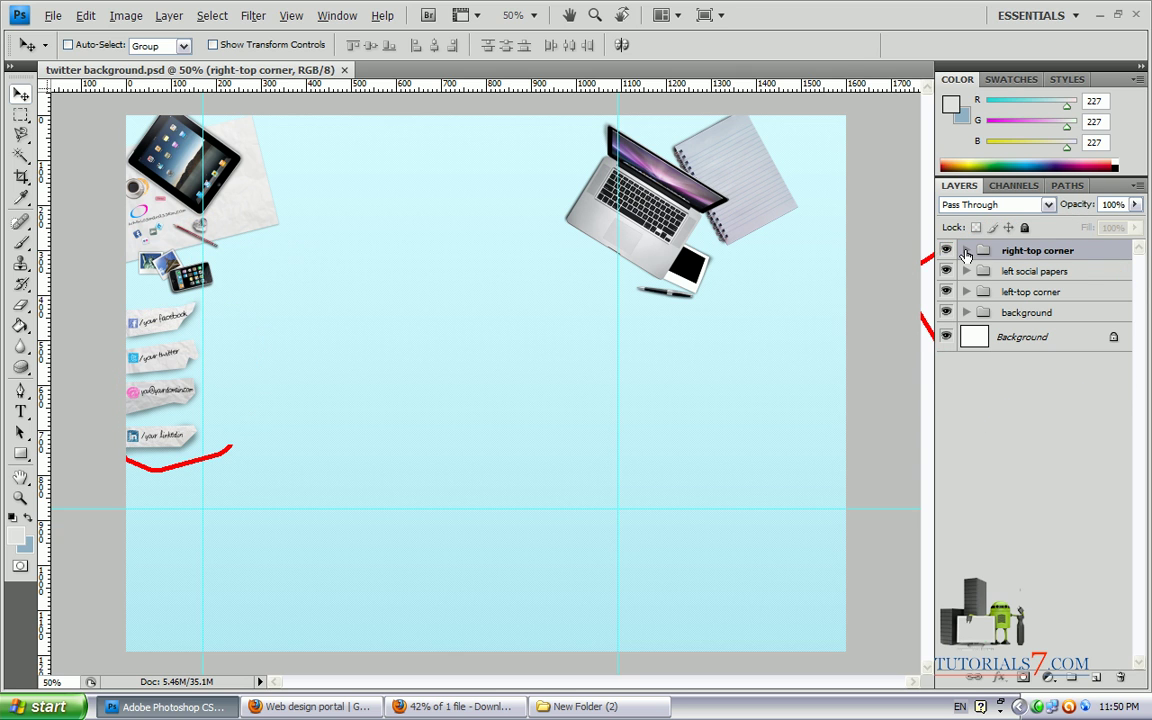
Step: Hide the gradiant layer in the background group so the canvas turns white
{"action": "left_click", "coordinate": [966, 250]}
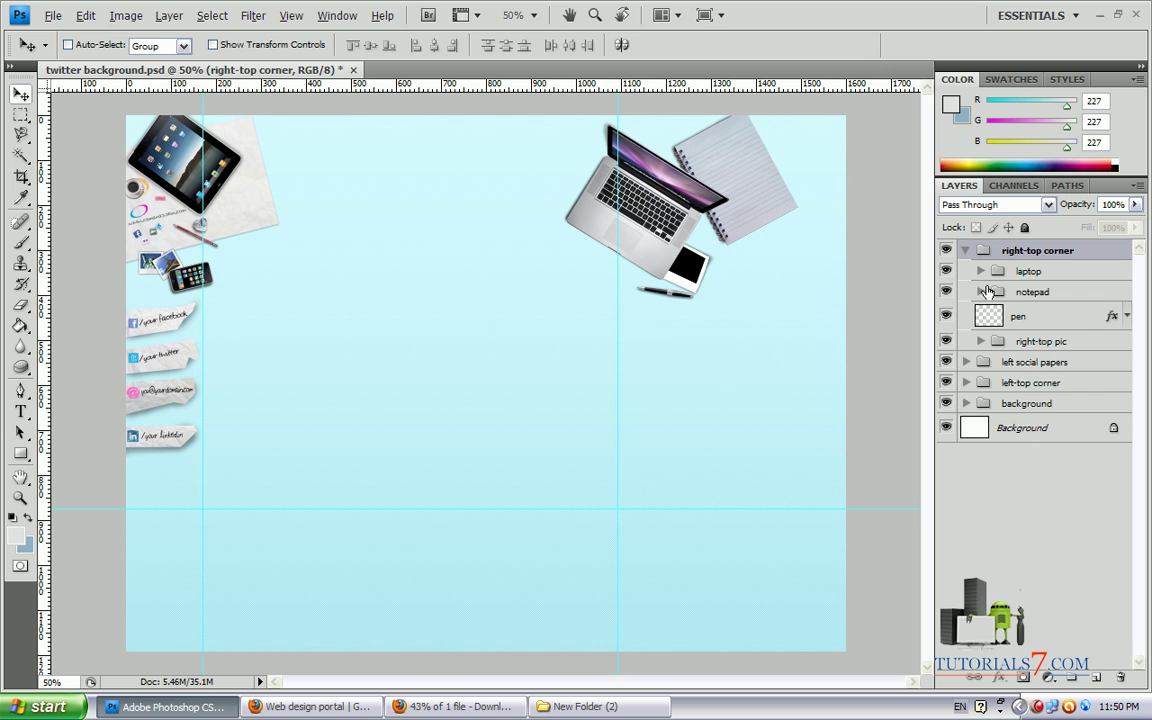
{"action": "left_click", "coordinate": [966, 250]}
{"action": "left_click", "coordinate": [966, 271]}
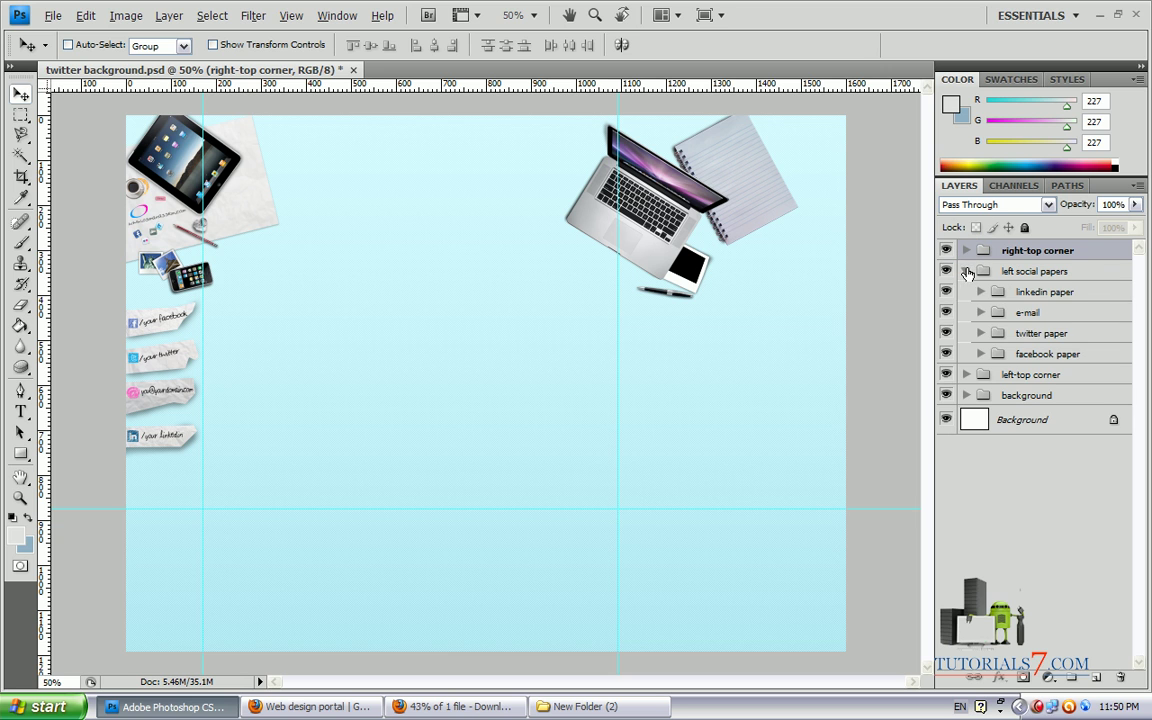
{"action": "left_click", "coordinate": [966, 272]}
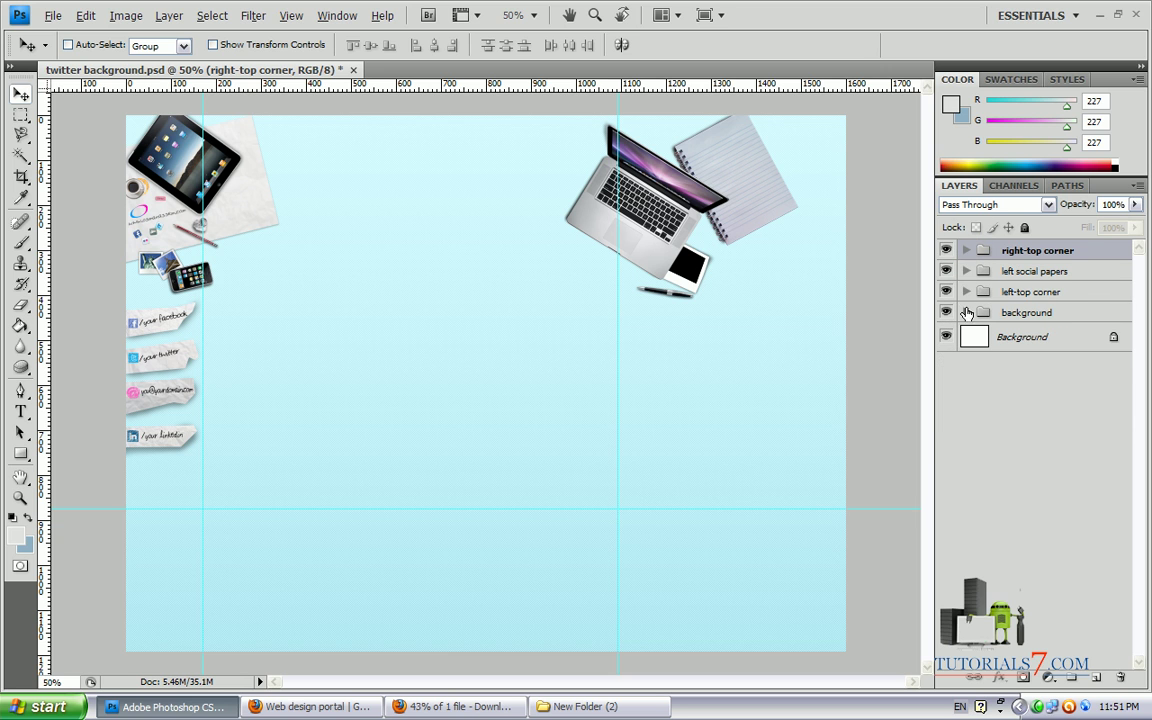
{"action": "left_click", "coordinate": [966, 313]}
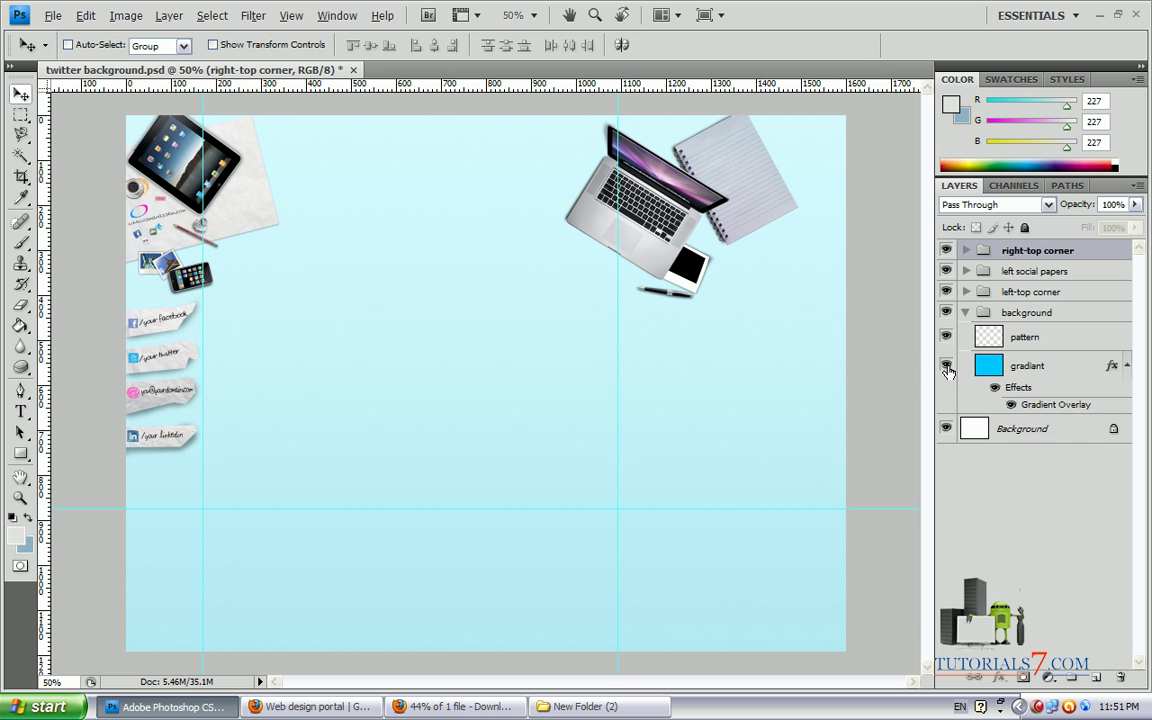
{"action": "left_click", "coordinate": [946, 368]}
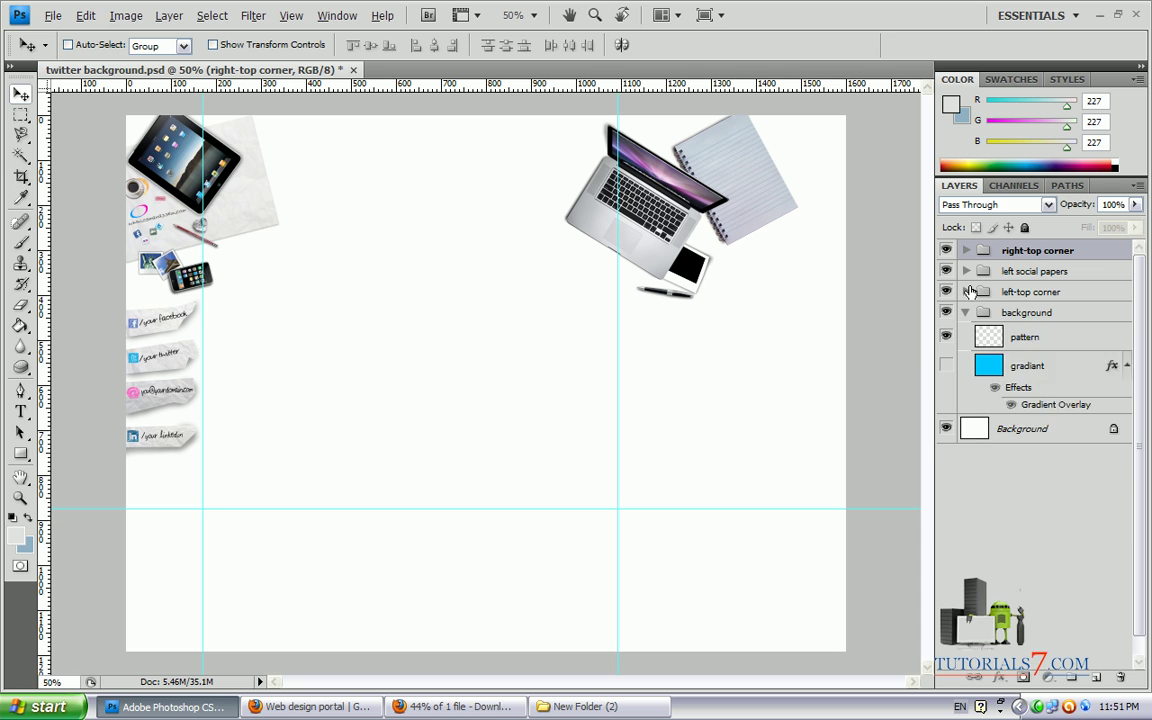
{"action": "left_click", "coordinate": [967, 291]}
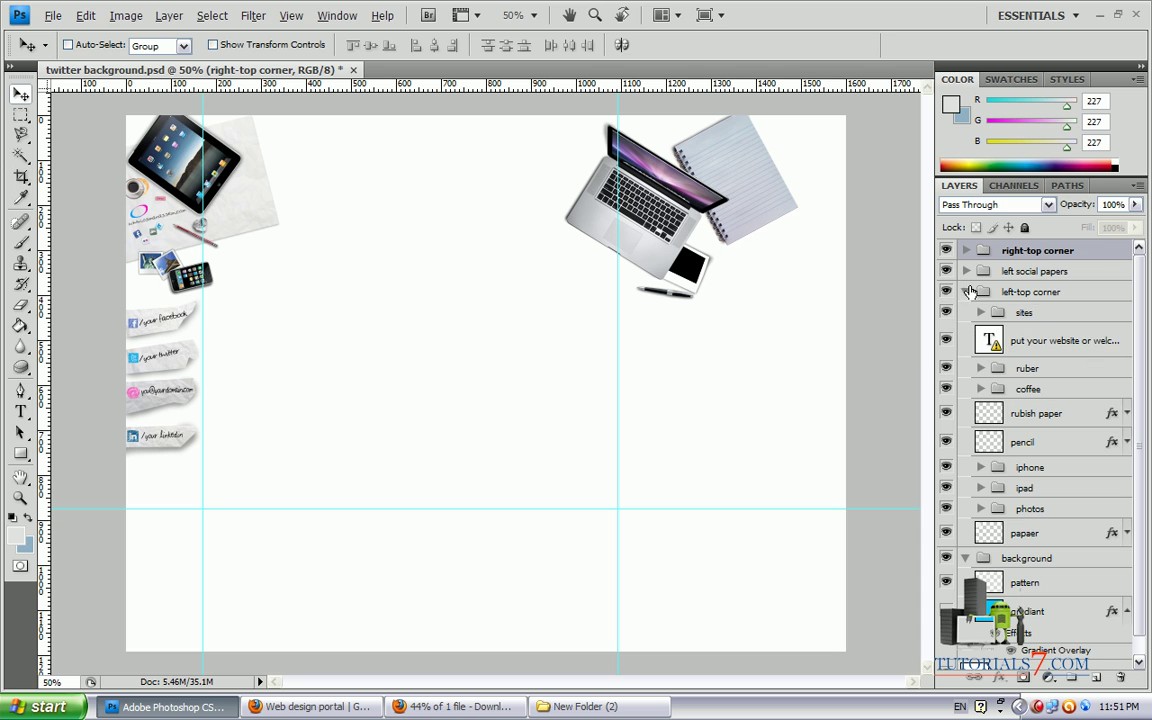
Step: Enter editing on the welcome-message text, zoom to 200% and select the Tutorials7.com text
{"action": "double_click", "coordinate": [990, 341]}
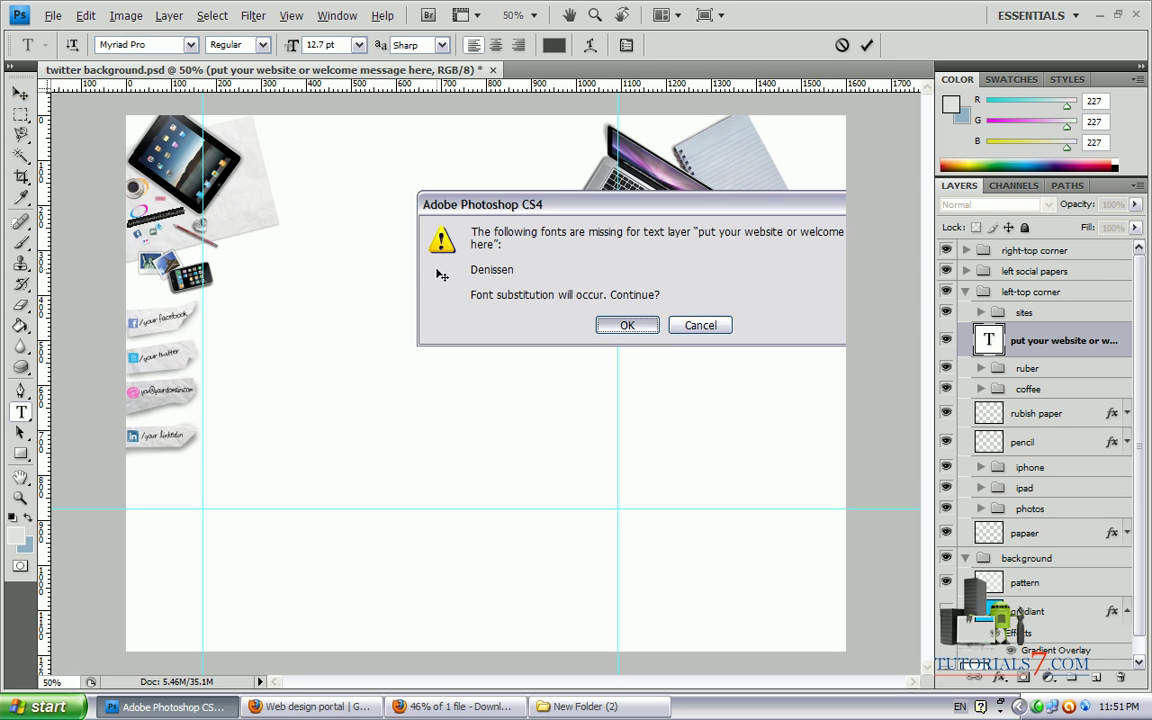
{"action": "key", "text": "Return"}
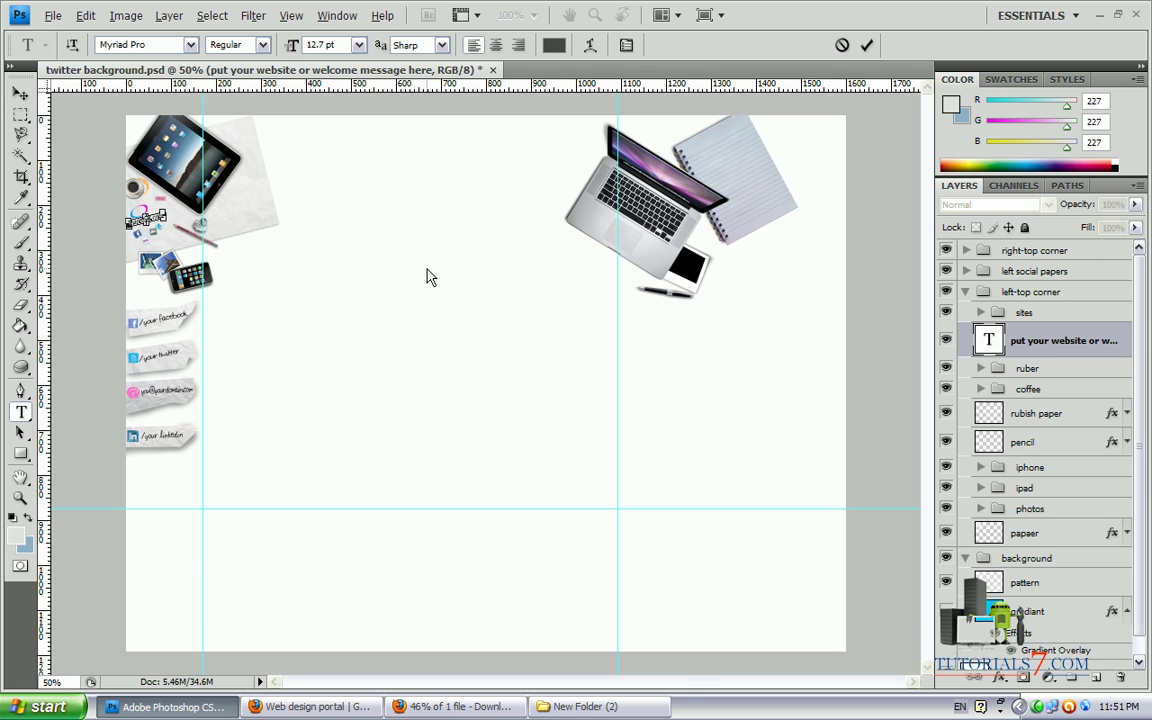
{"action": "key", "text": "ctrl+plus"}
{"action": "key", "text": "ctrl+plus"}
{"action": "key", "text": "ctrl+plus"}
{"action": "left_click_drag", "start_coordinate": [553, 676], "coordinate": [290, 679]}
{"action": "left_click_drag", "start_coordinate": [928, 400], "coordinate": [926, 215]}
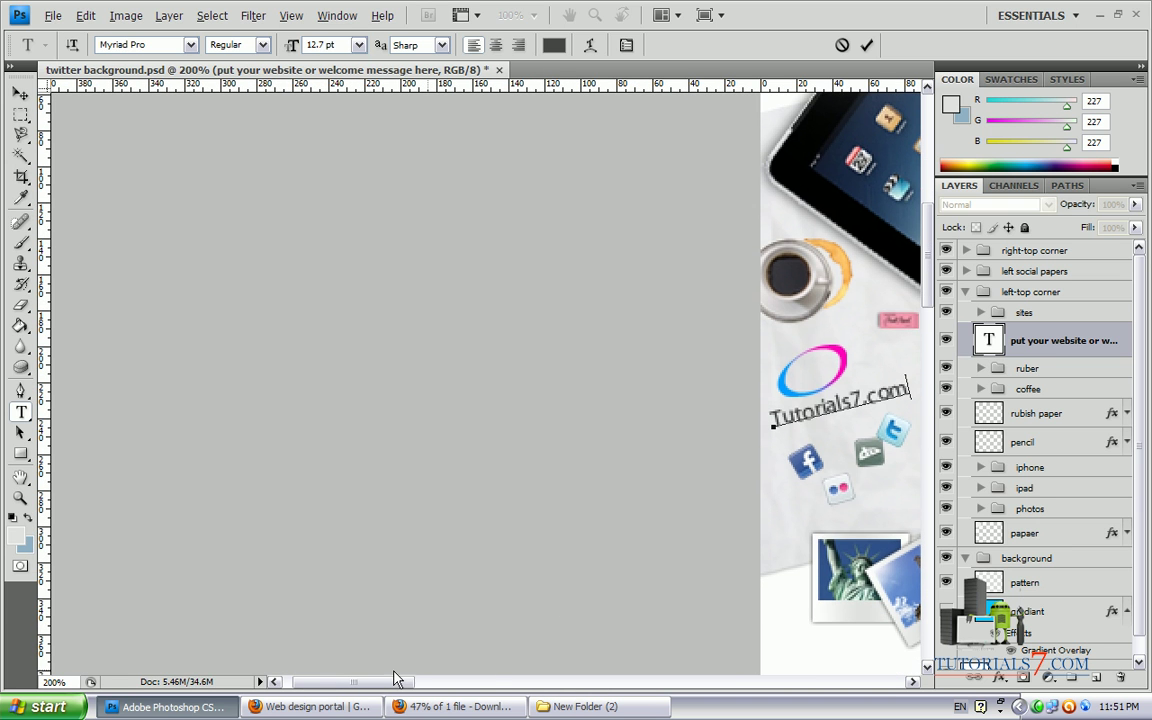
{"action": "left_click_drag", "start_coordinate": [380, 681], "coordinate": [442, 681]}
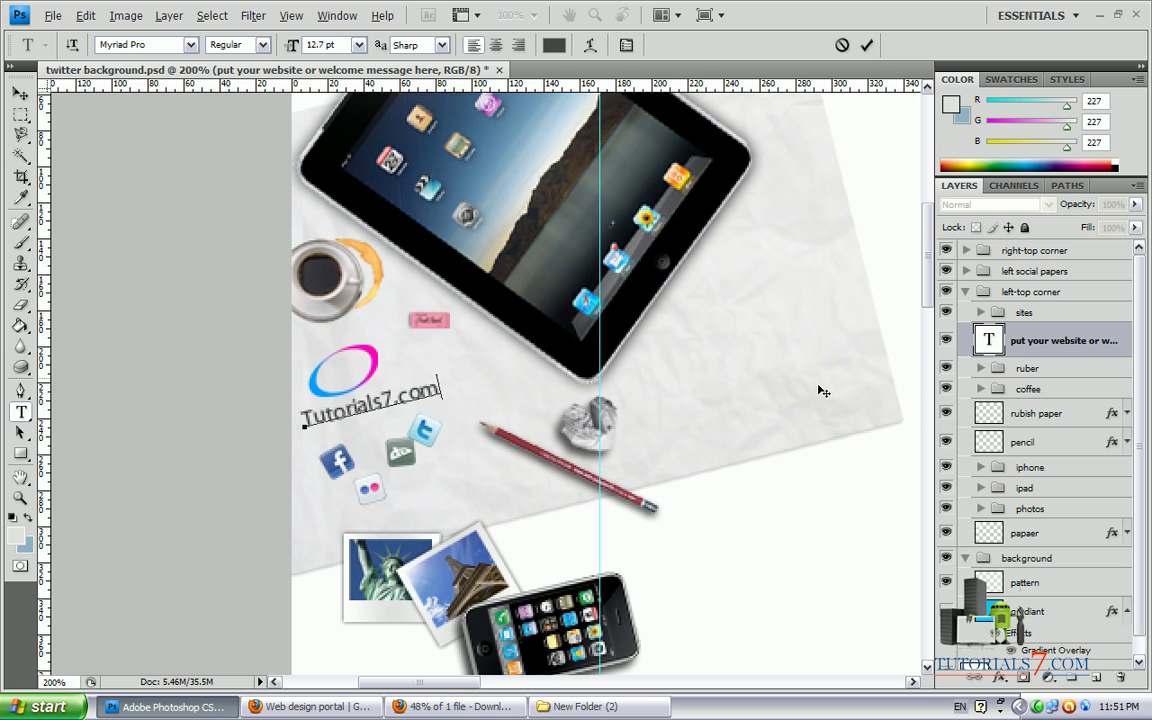
{"action": "left_click_drag", "start_coordinate": [443, 390], "coordinate": [297, 414]}
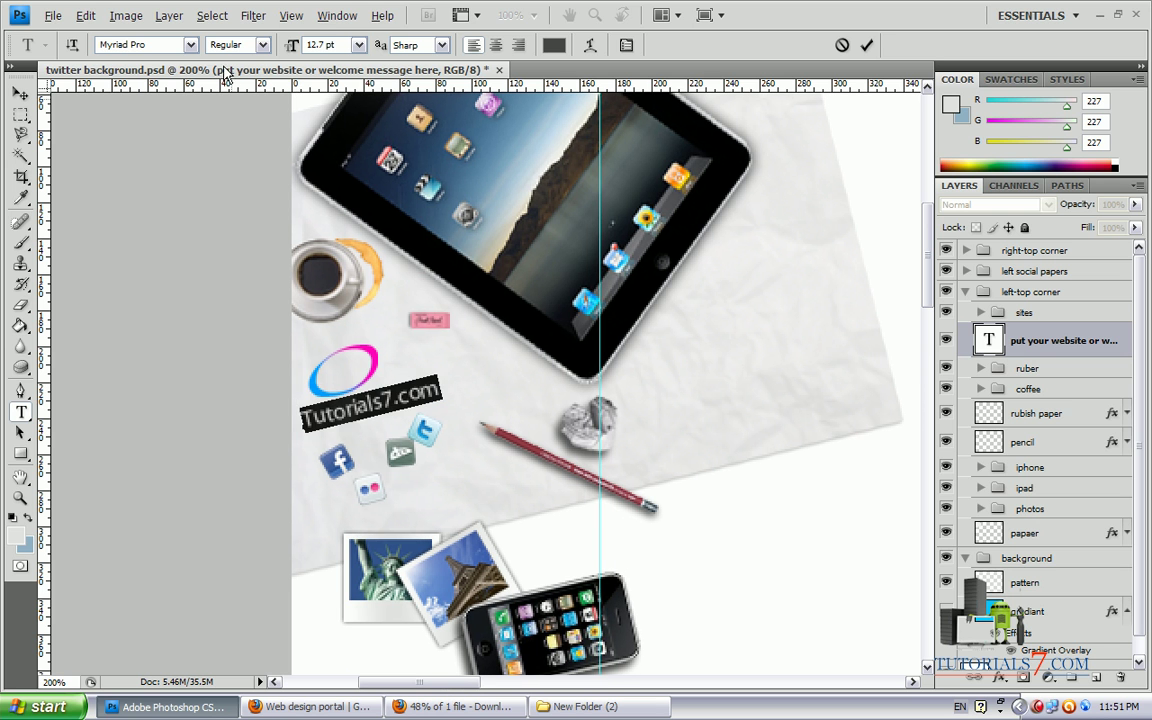
Step: Set the Tutorials7.com text to Georgia at 20 pt
{"action": "left_click", "coordinate": [190, 44]}
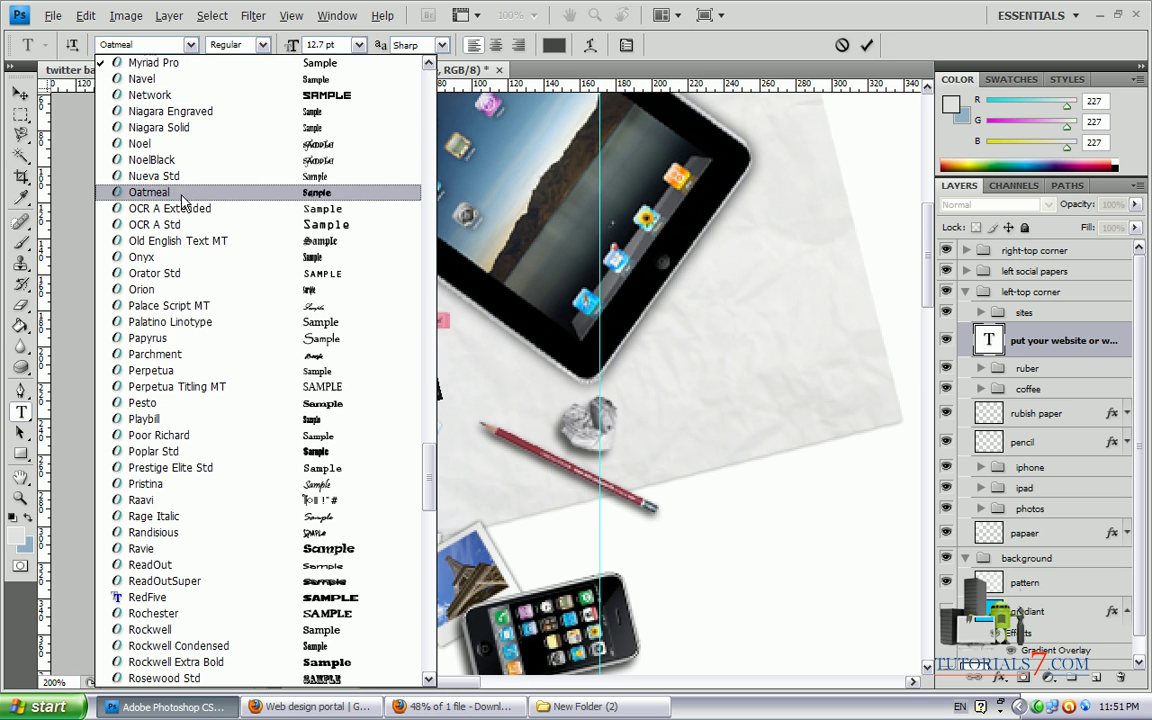
{"action": "left_click", "coordinate": [188, 190]}
{"action": "left_click", "coordinate": [188, 44]}
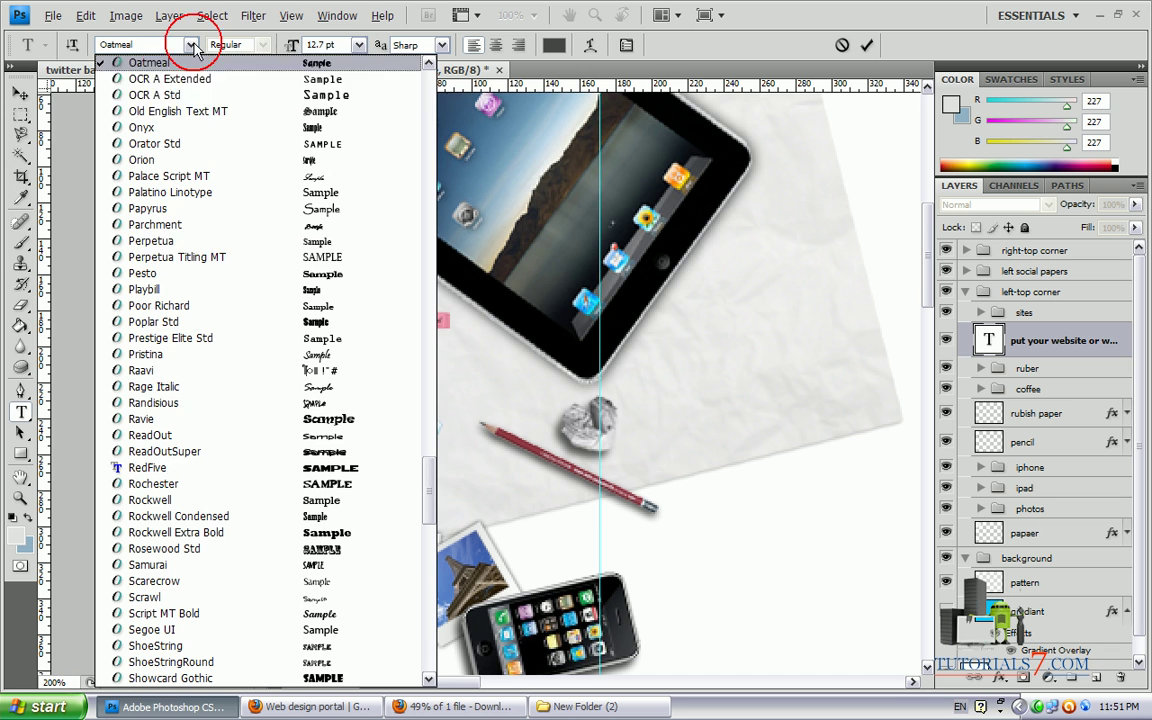
{"action": "left_click", "coordinate": [428, 474]}
{"action": "left_click_drag", "start_coordinate": [428, 474], "coordinate": [399, 285]}
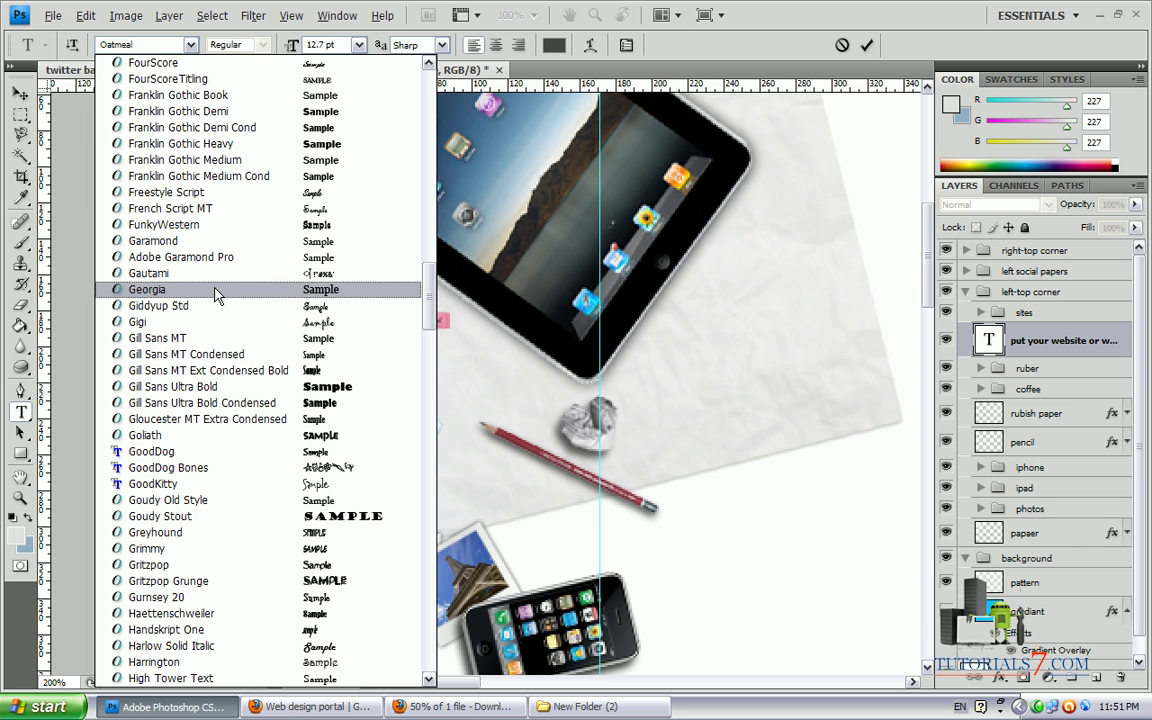
{"action": "key", "text": "Return"}
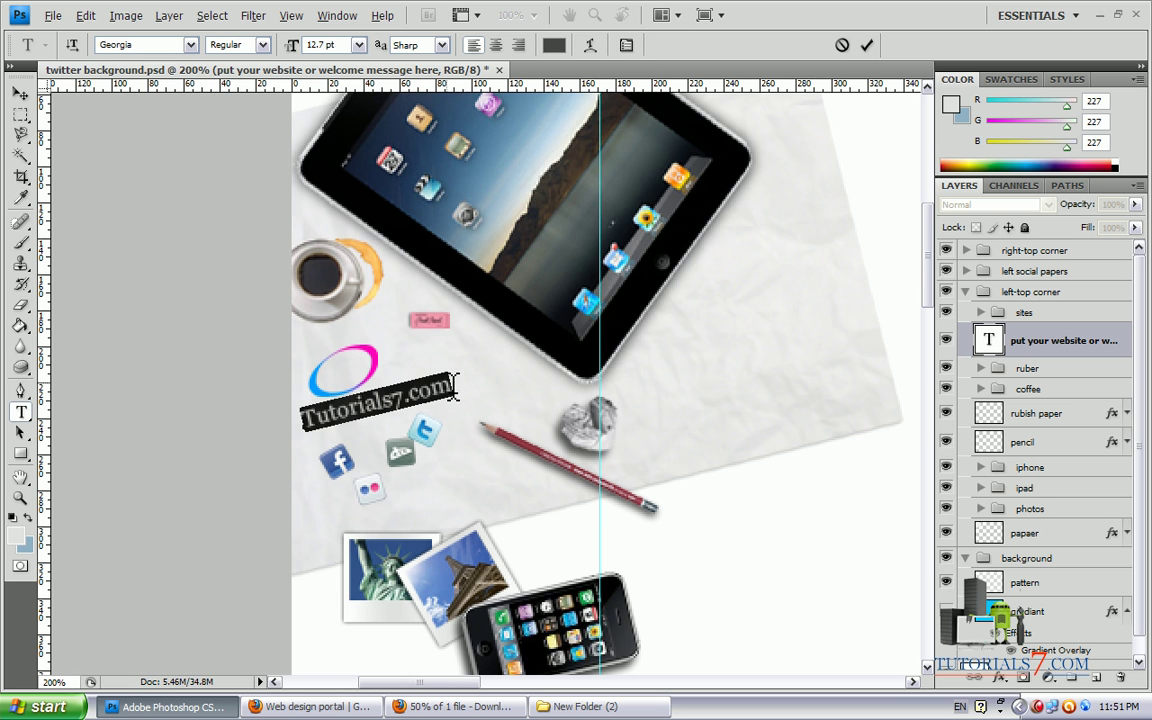
{"action": "left_click", "coordinate": [356, 46]}
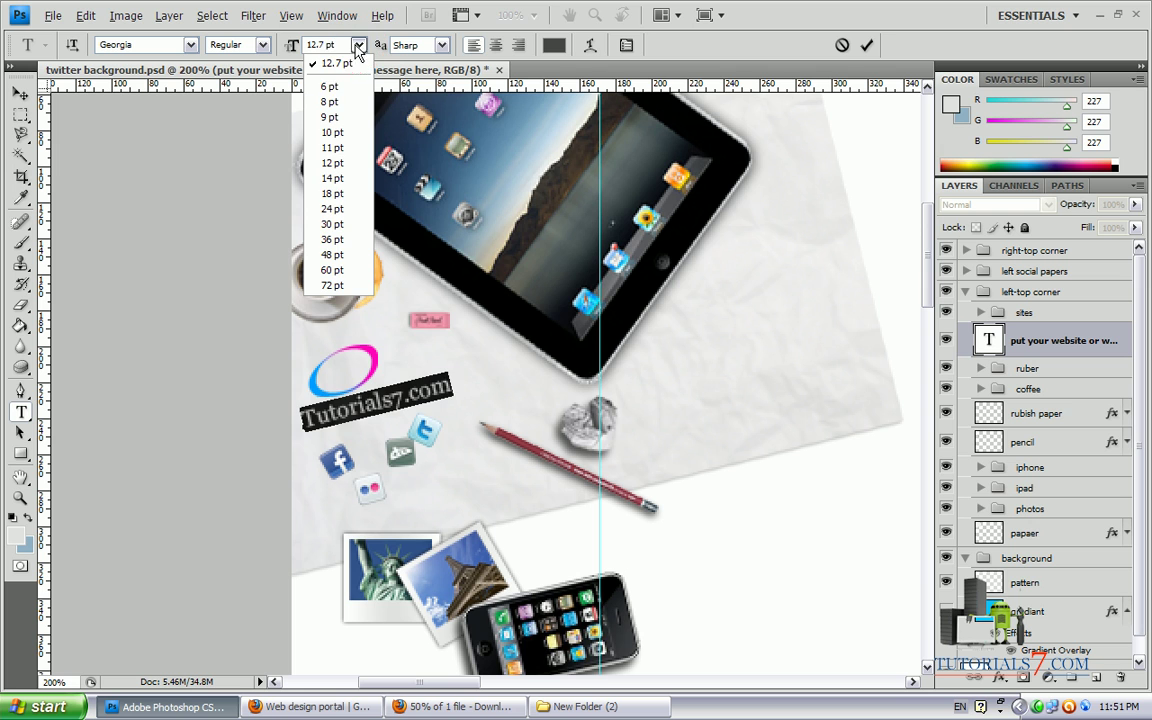
{"action": "left_click", "coordinate": [334, 216]}
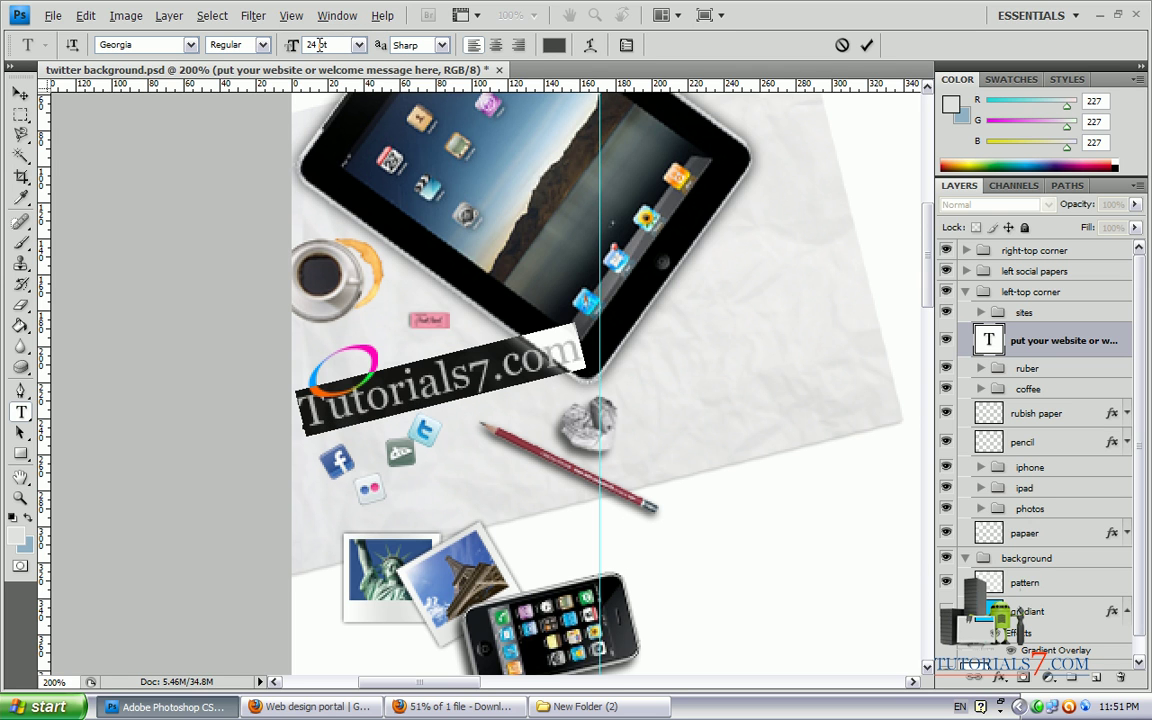
{"action": "scroll", "coordinate": [311, 45], "scroll_direction": "down", "scroll_amount": 2}
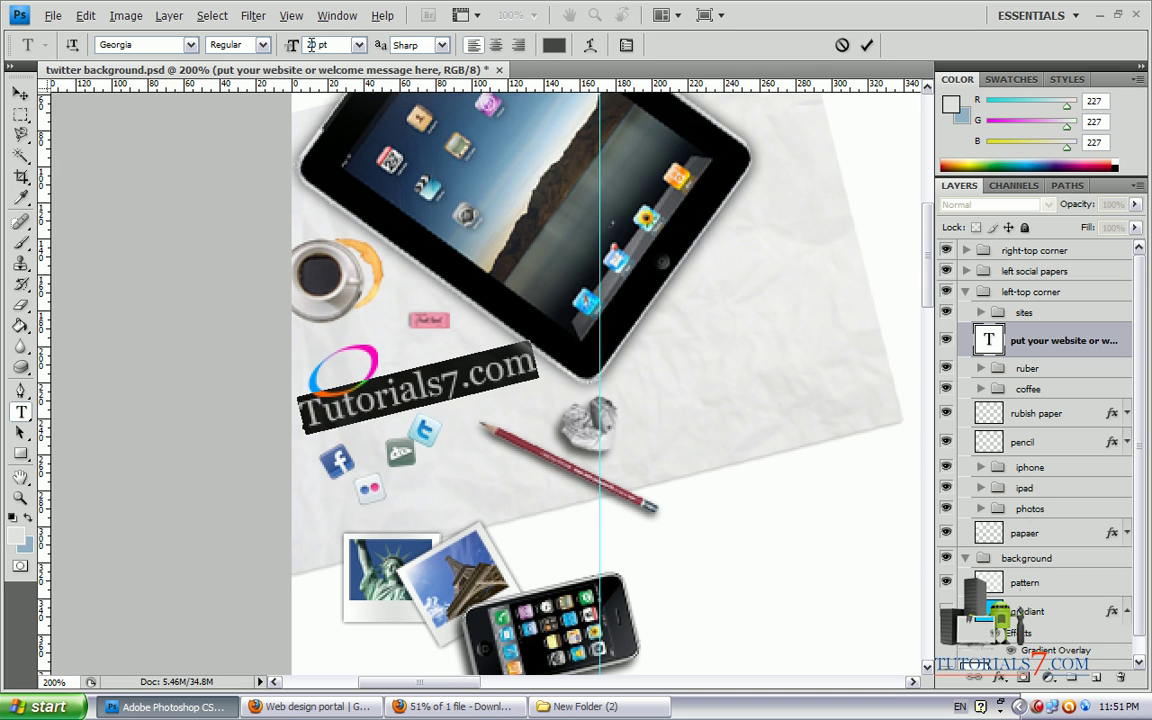
{"action": "left_click", "coordinate": [458, 380]}
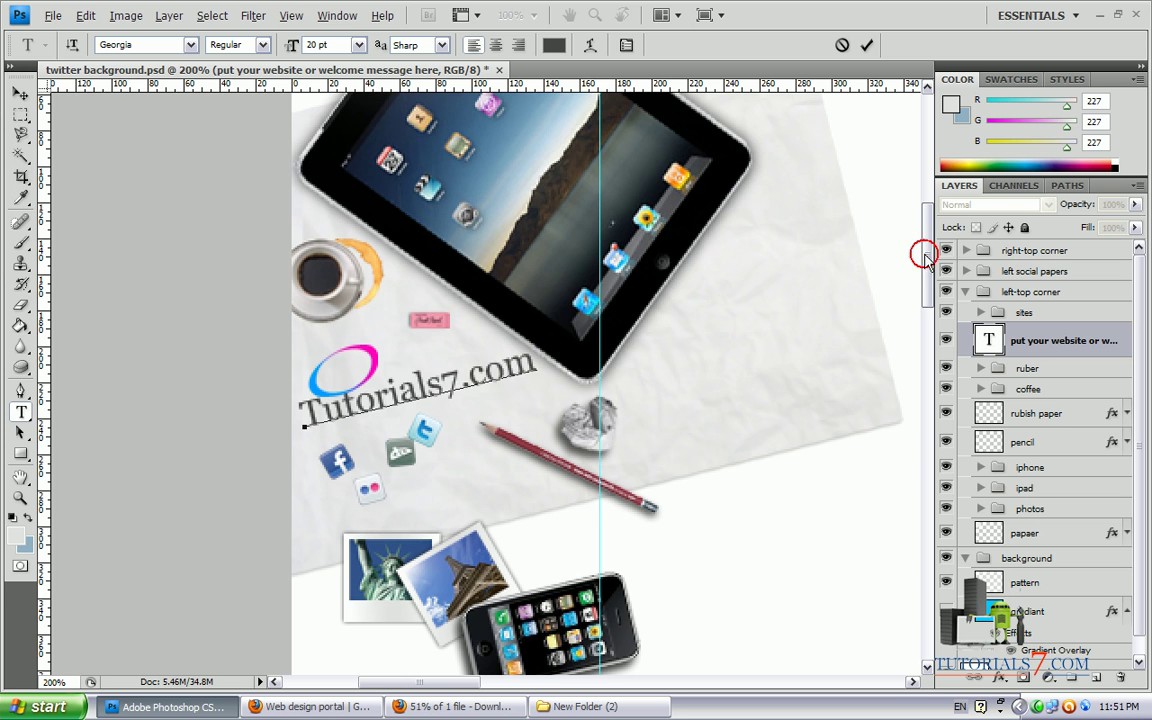
Step: Collapse the left-top corner group and expand the left social papers group
{"action": "left_click_drag", "start_coordinate": [928, 249], "coordinate": [917, 372]}
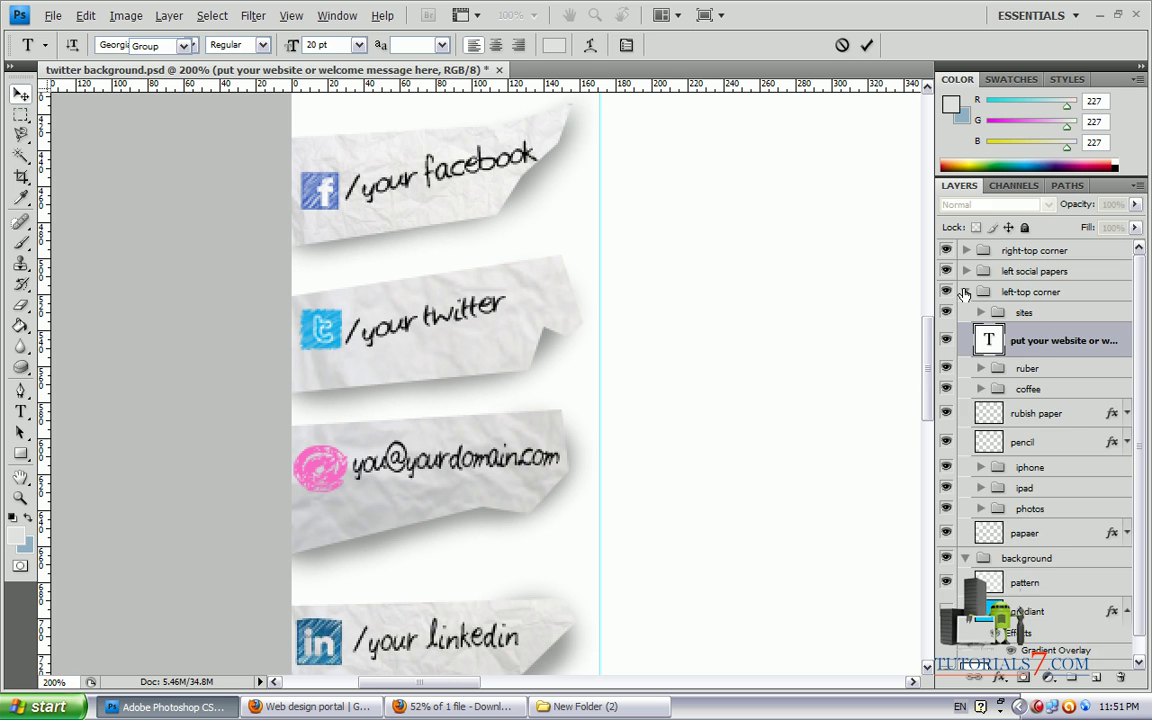
{"action": "left_click", "coordinate": [964, 292]}
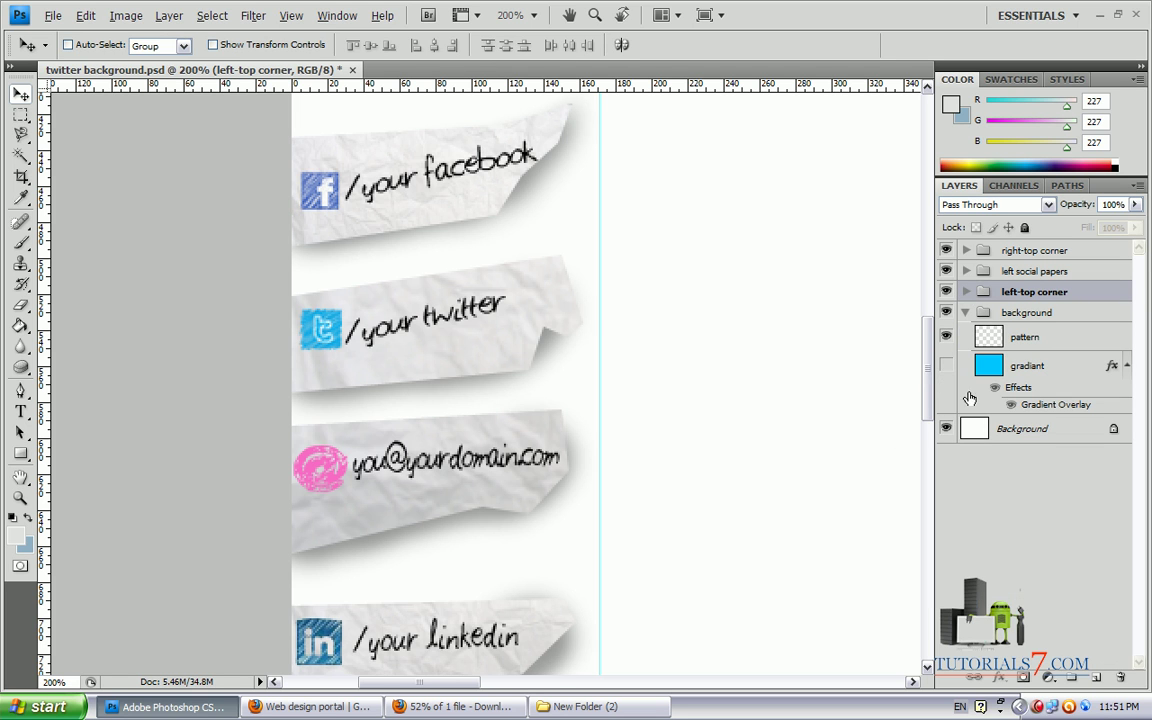
{"action": "left_click", "coordinate": [966, 272]}
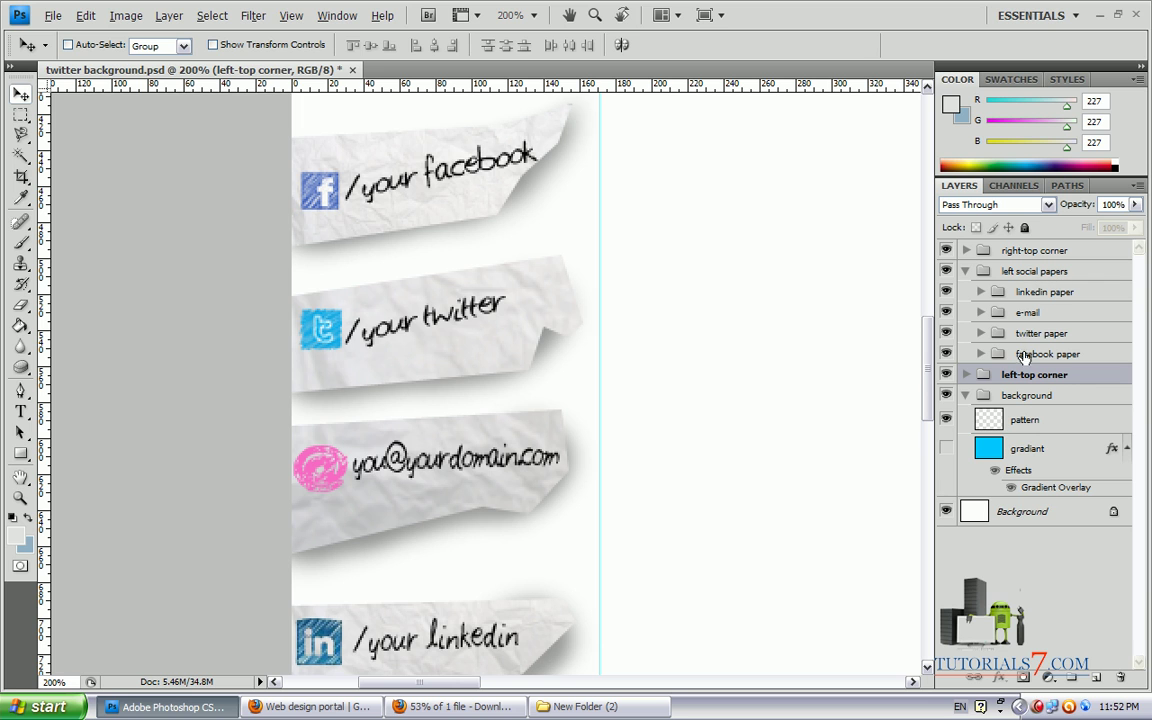
Step: Hide the linkedin and e-mail labels and change the twitter label to /golearnweb
{"action": "left_click", "coordinate": [946, 291]}
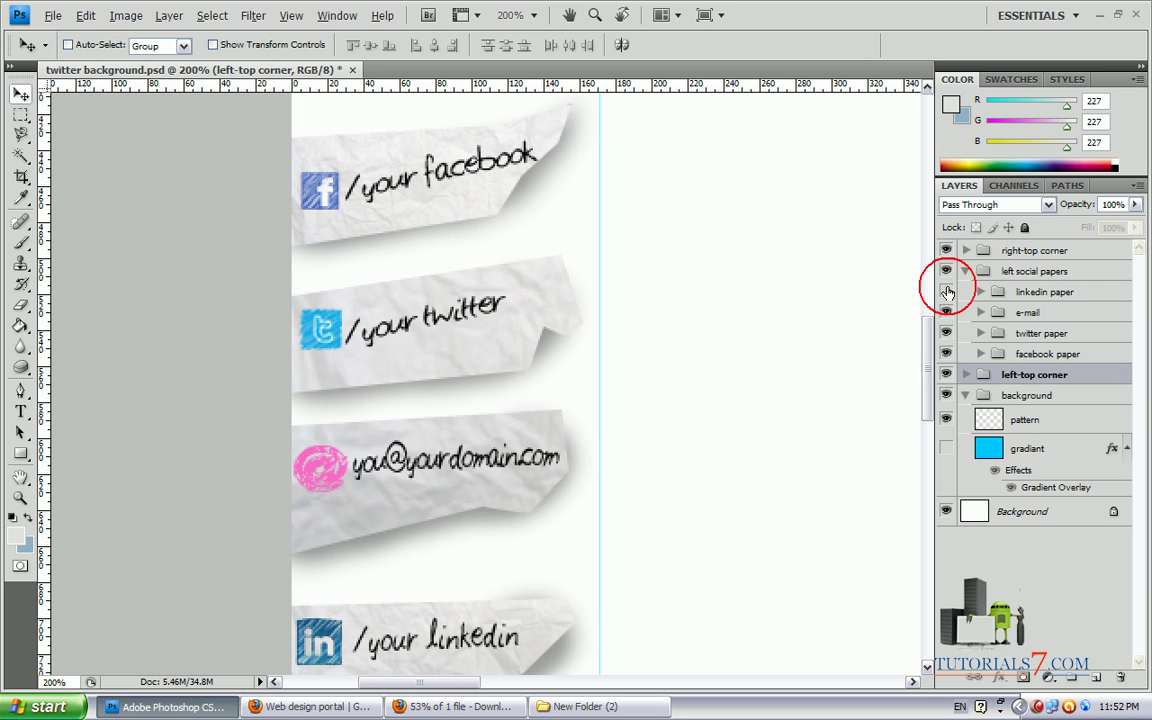
{"action": "left_click", "coordinate": [946, 312]}
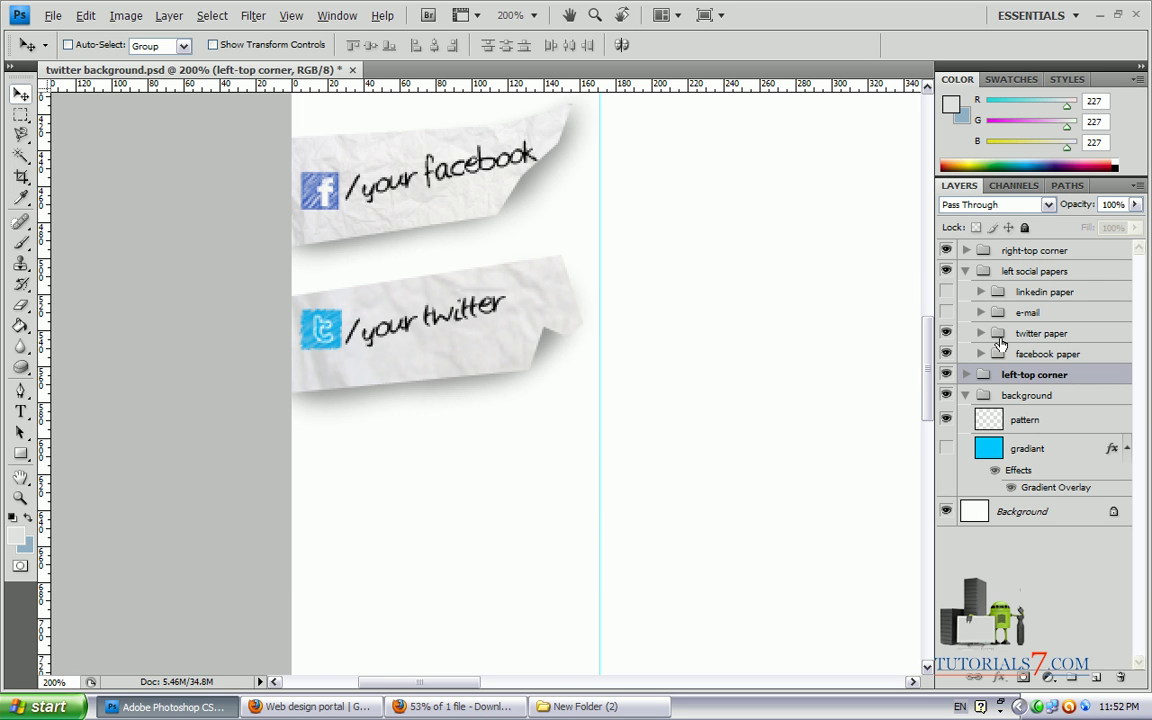
{"action": "left_click", "coordinate": [981, 333]}
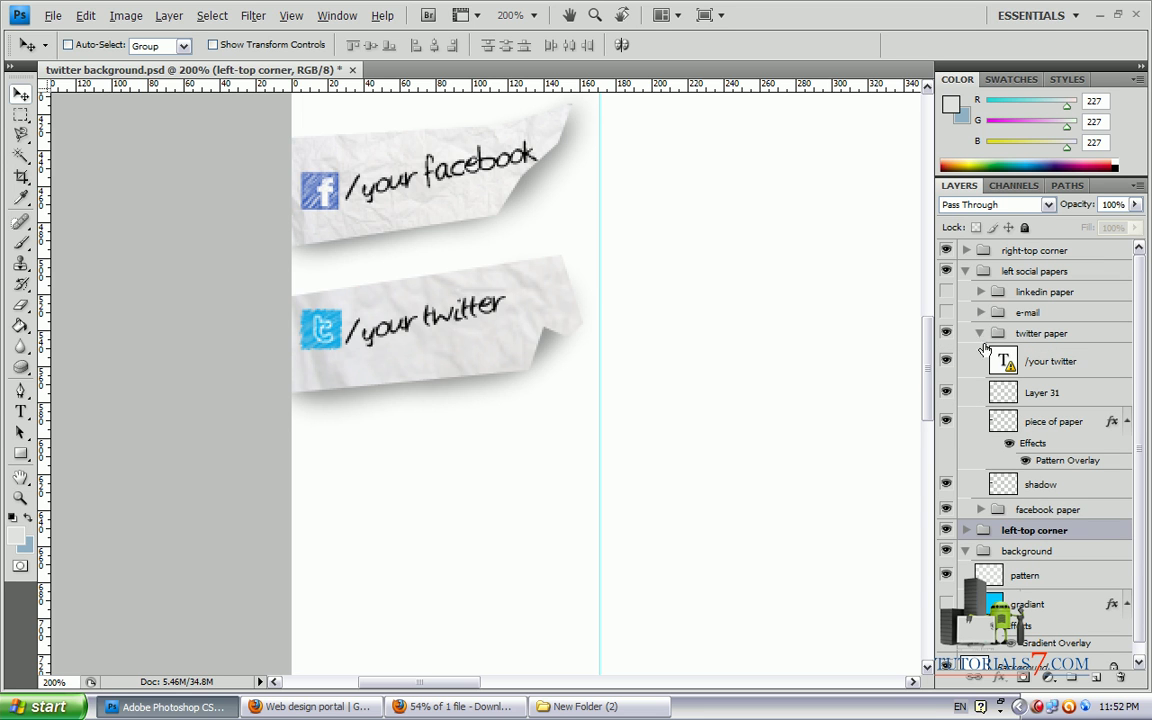
{"action": "double_click", "coordinate": [1004, 364]}
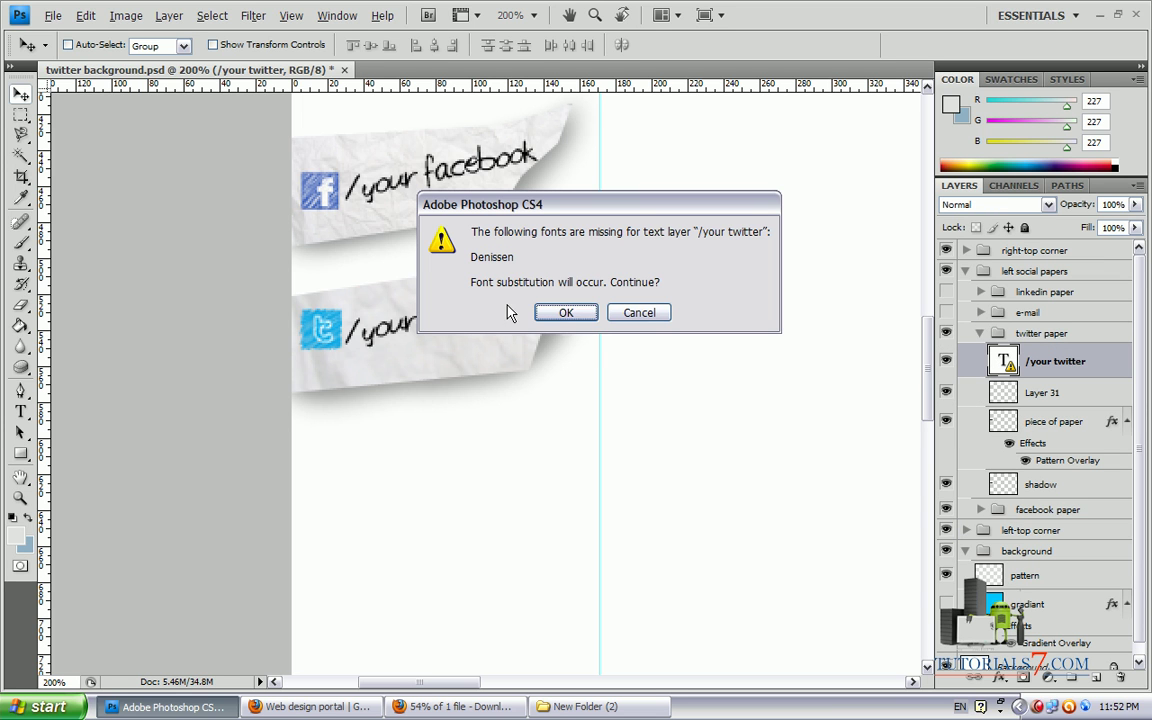
{"action": "left_click", "coordinate": [576, 316]}
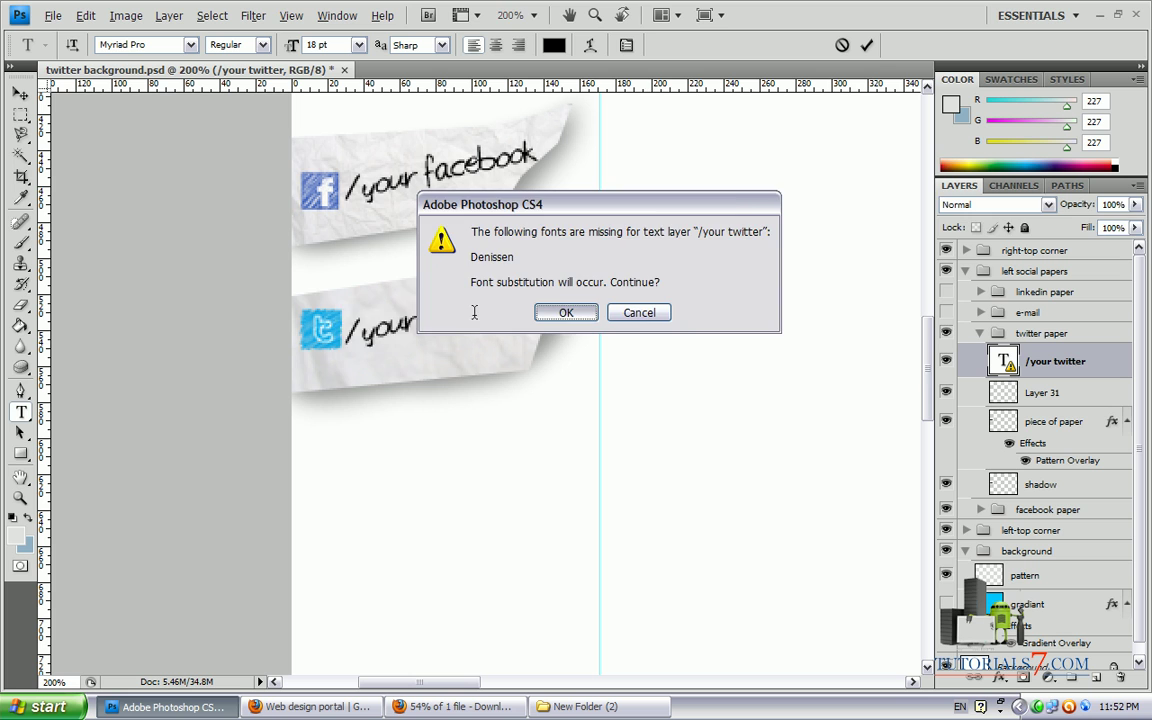
{"action": "type", "text": "go"}
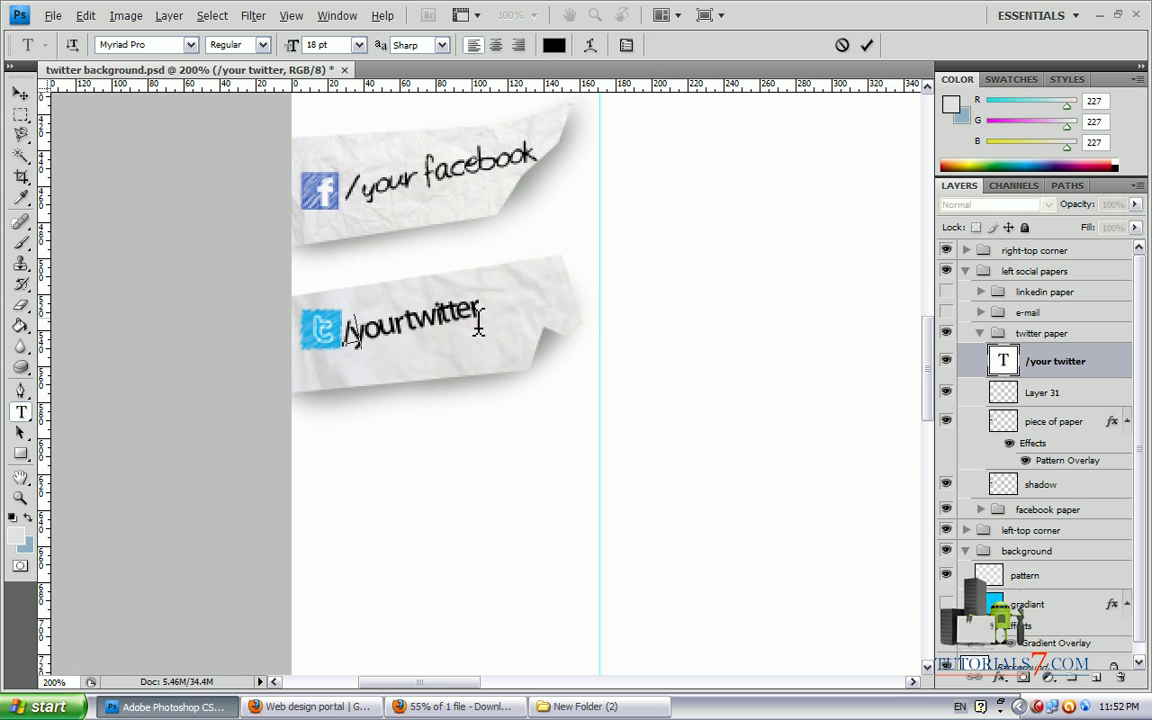
{"action": "type", "text": "learnweb"}
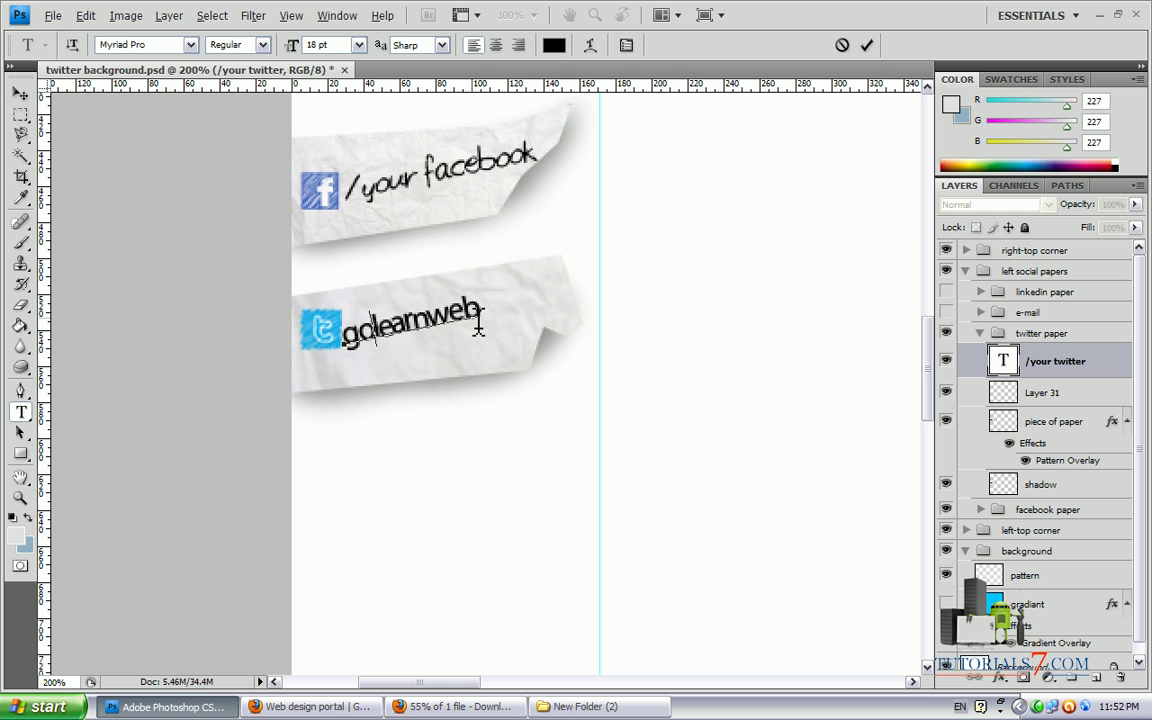
{"action": "left_click", "coordinate": [343, 328]}
{"action": "type", "text": "/"}
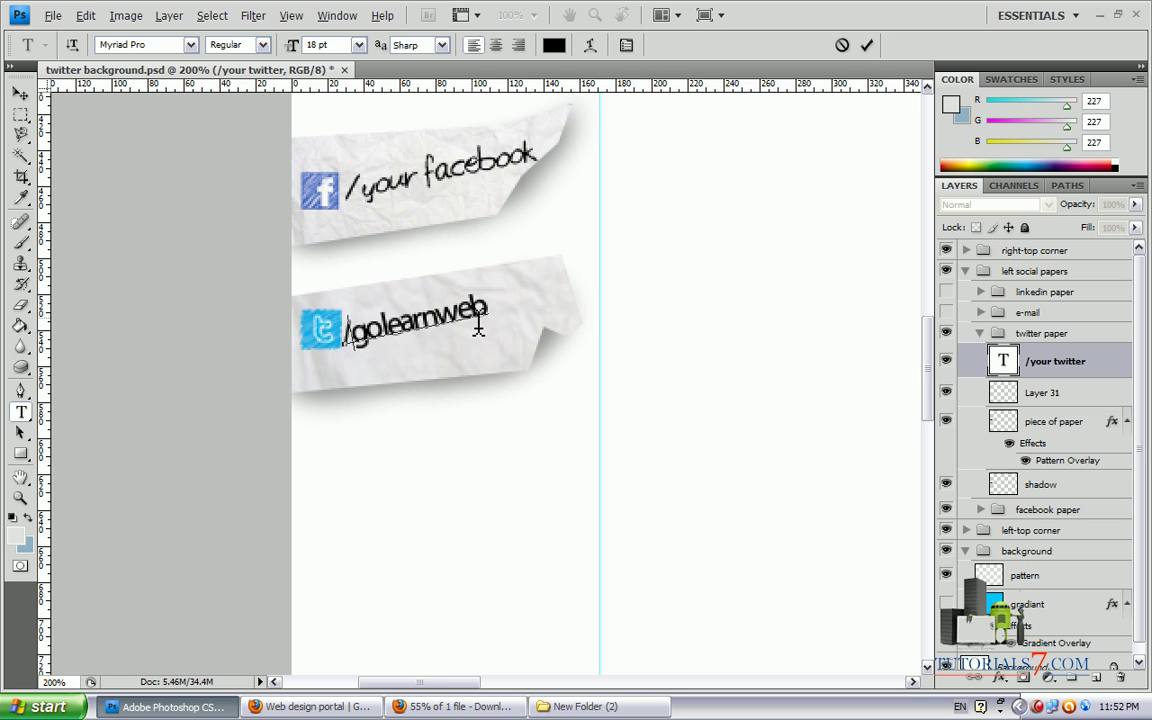
Step: Enlarge the /golearnweb text to 24 pt and nudge it slightly right
{"action": "left_click_drag", "start_coordinate": [486, 312], "coordinate": [343, 318]}
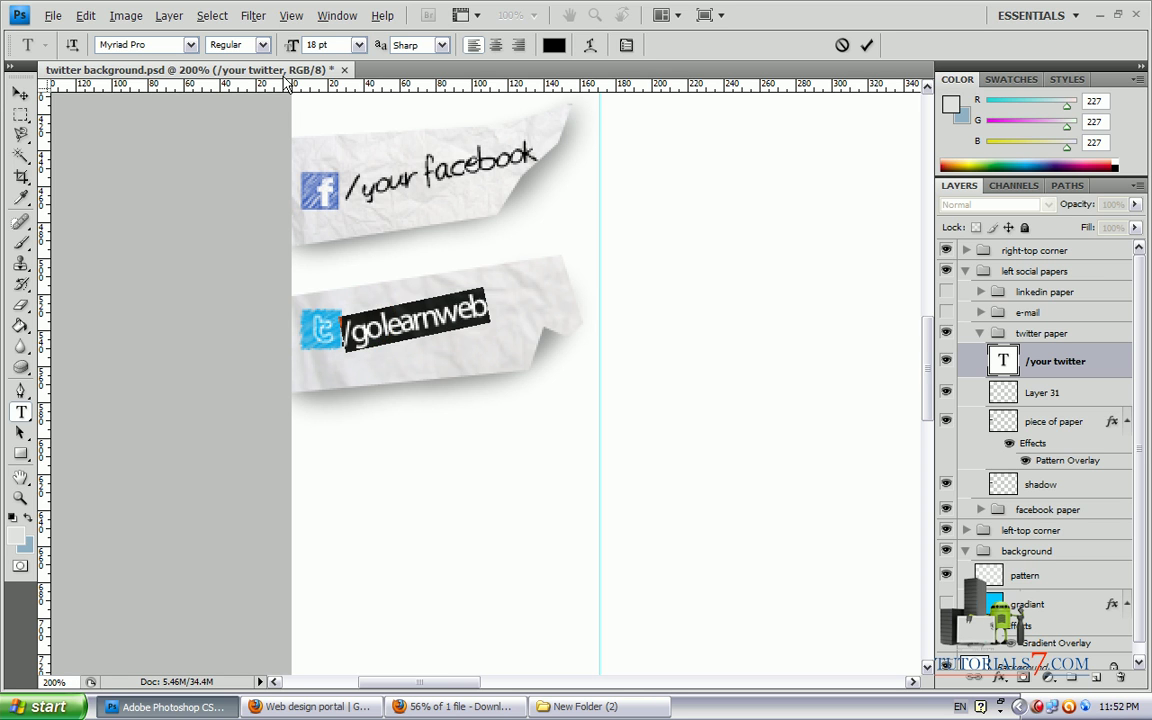
{"action": "left_click", "coordinate": [357, 45]}
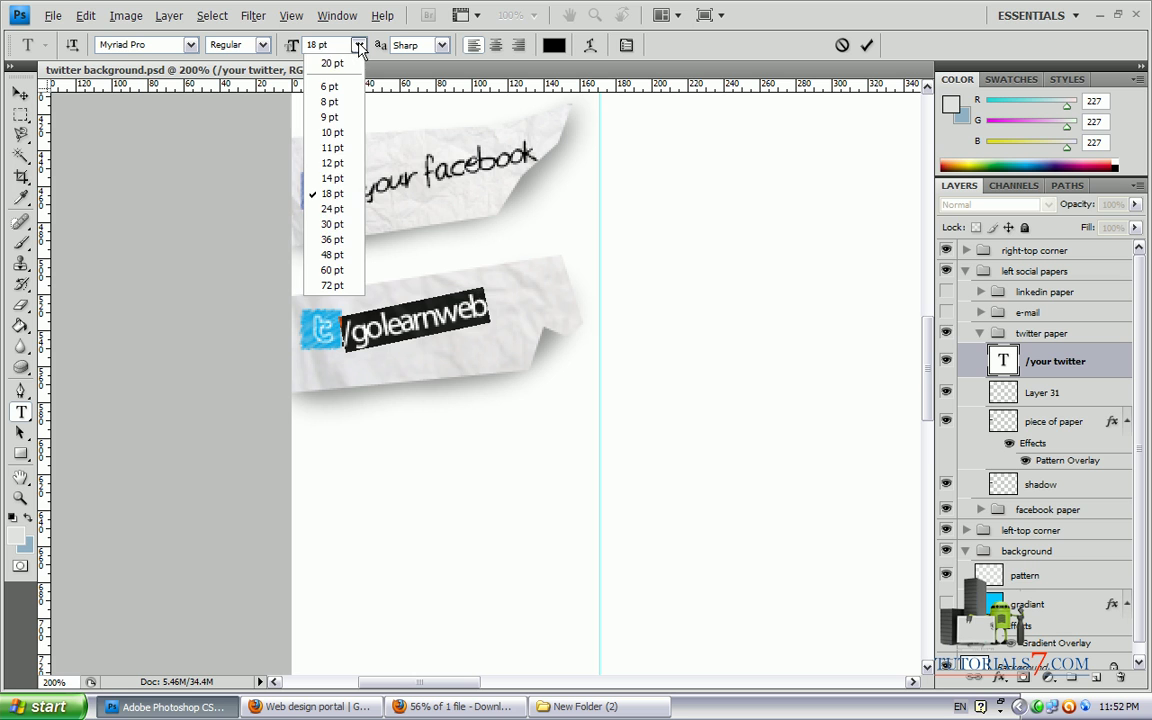
{"action": "left_click", "coordinate": [332, 209]}
{"action": "left_click", "coordinate": [20, 93]}
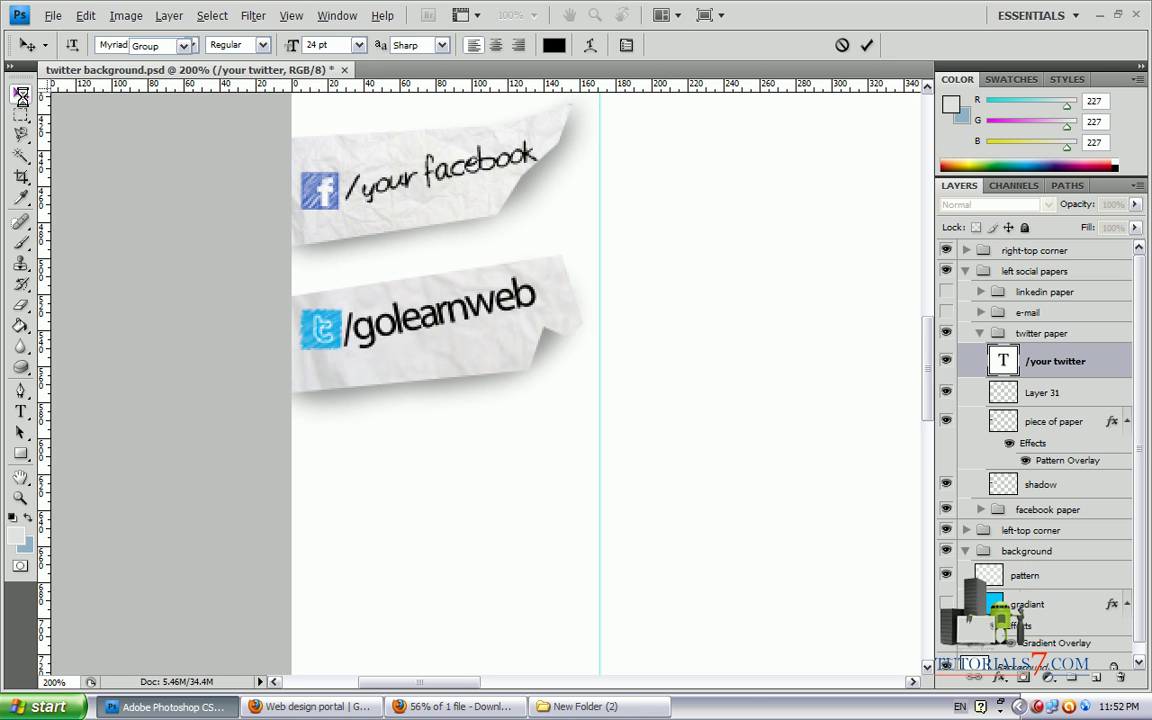
{"action": "key", "text": "Right"}
{"action": "key", "text": "Right"}
{"action": "key", "text": "Right"}
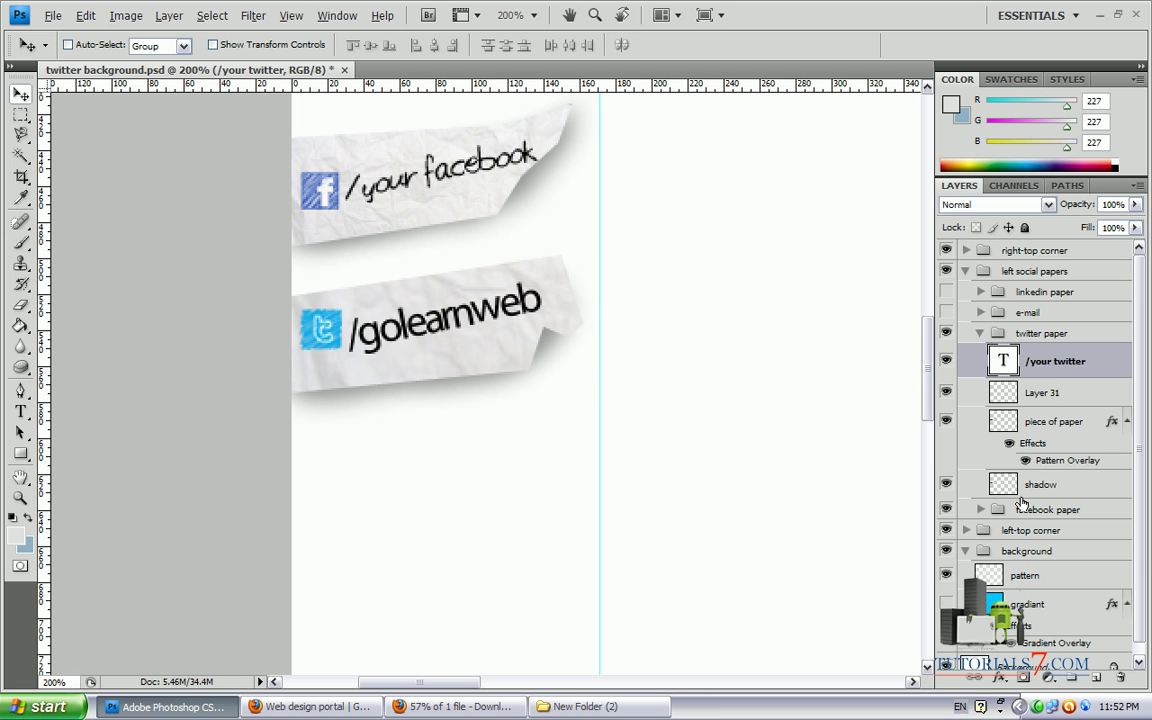
Step: Change the facebook label to /WebDesignTutorial and reduce its size slightly
{"action": "left_click", "coordinate": [981, 509]}
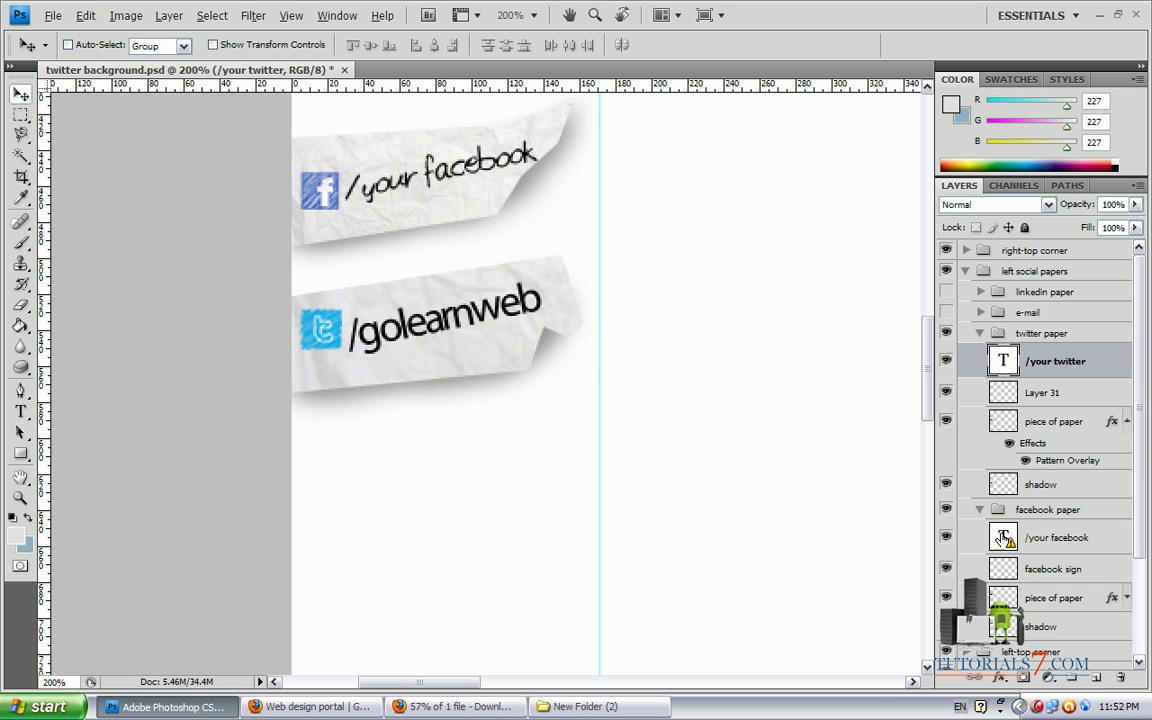
{"action": "double_click", "coordinate": [1001, 537]}
{"action": "left_click", "coordinate": [568, 312]}
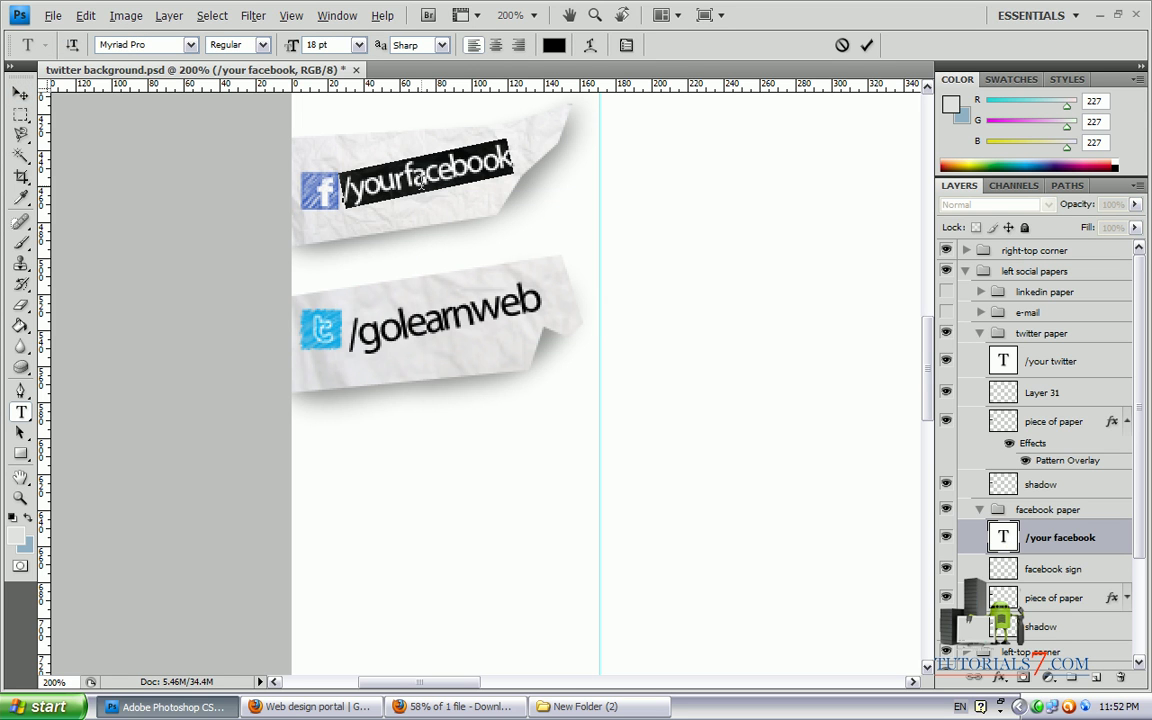
{"action": "key", "text": "End"}
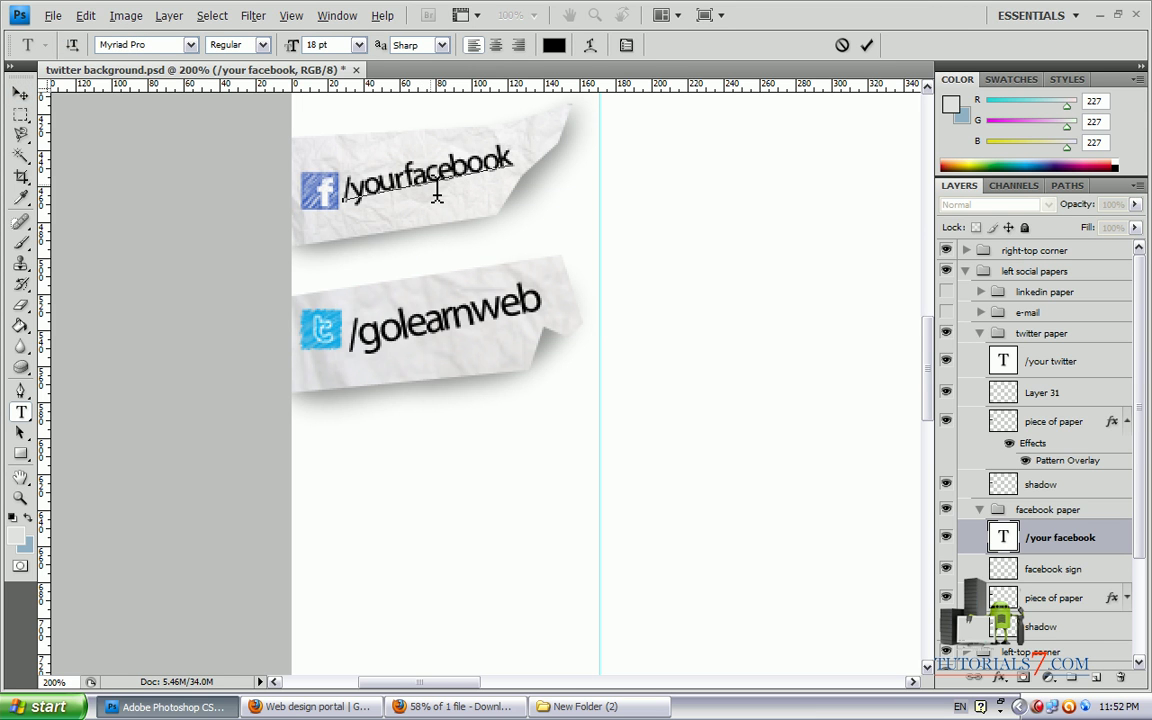
{"action": "key", "text": "BackSpace"}
{"action": "key", "text": "BackSpace"}
{"action": "key", "text": "BackSpace"}
{"action": "key", "text": "BackSpace"}
{"action": "key", "text": "BackSpace"}
{"action": "key", "text": "BackSpace"}
{"action": "key", "text": "BackSpace"}
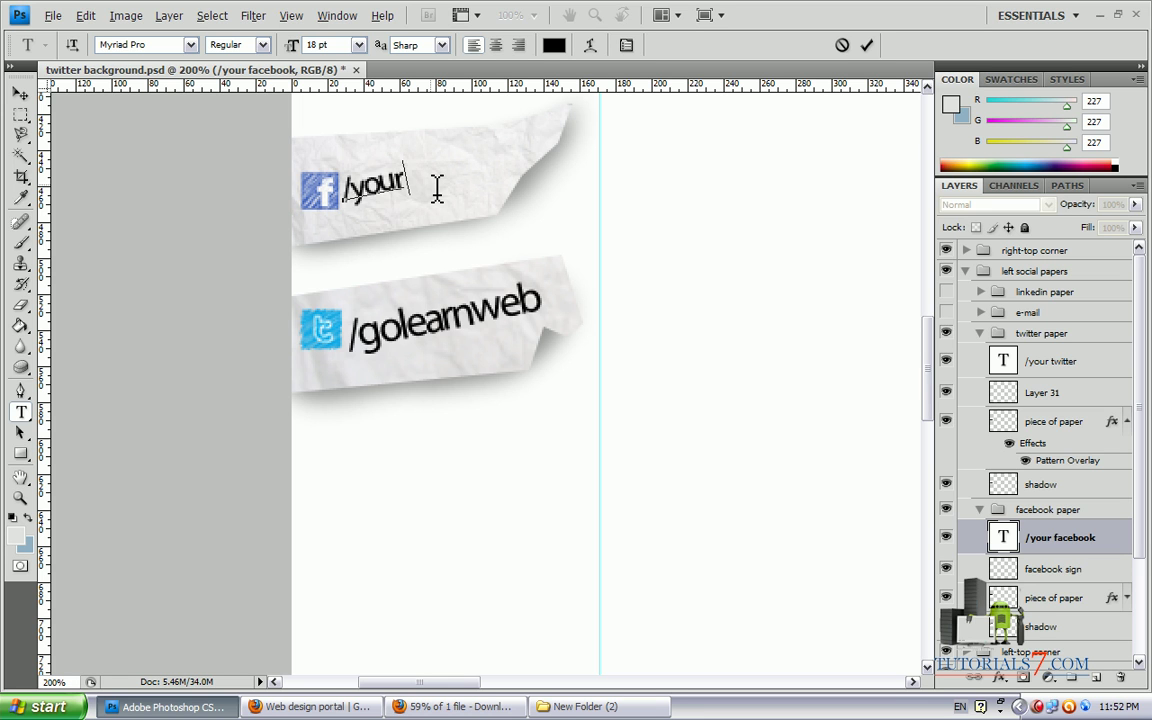
{"action": "key", "text": "BackSpace"}
{"action": "key", "text": "BackSpace"}
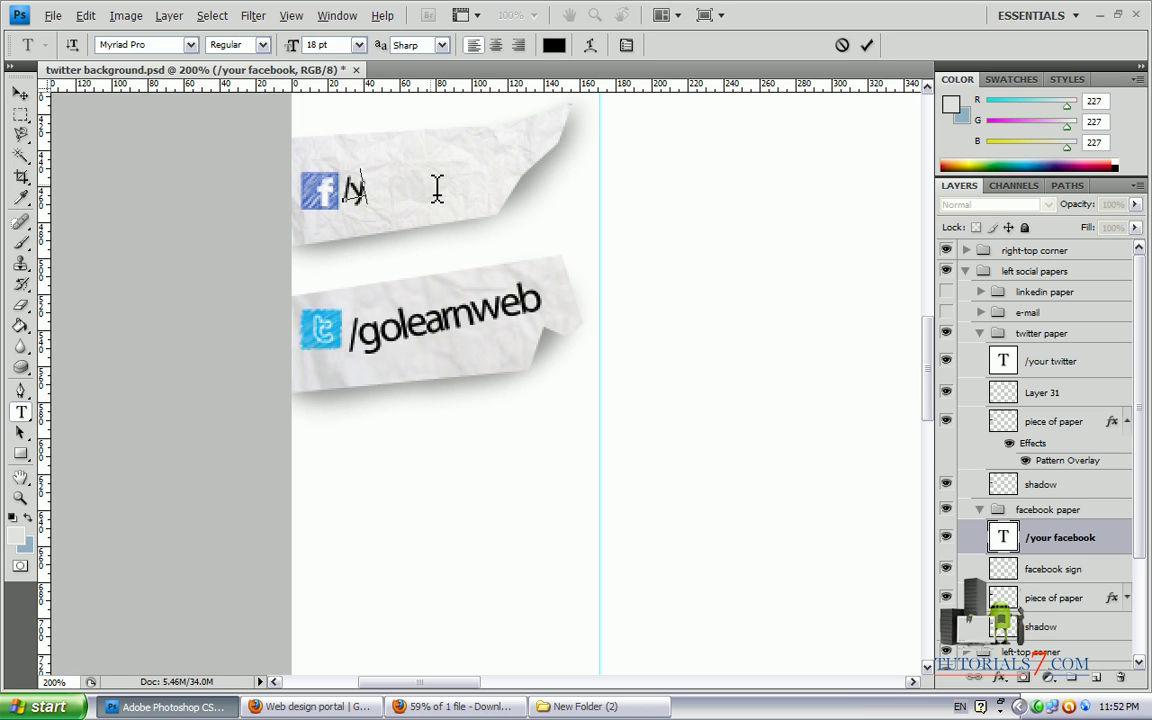
{"action": "type", "text": "Web"}
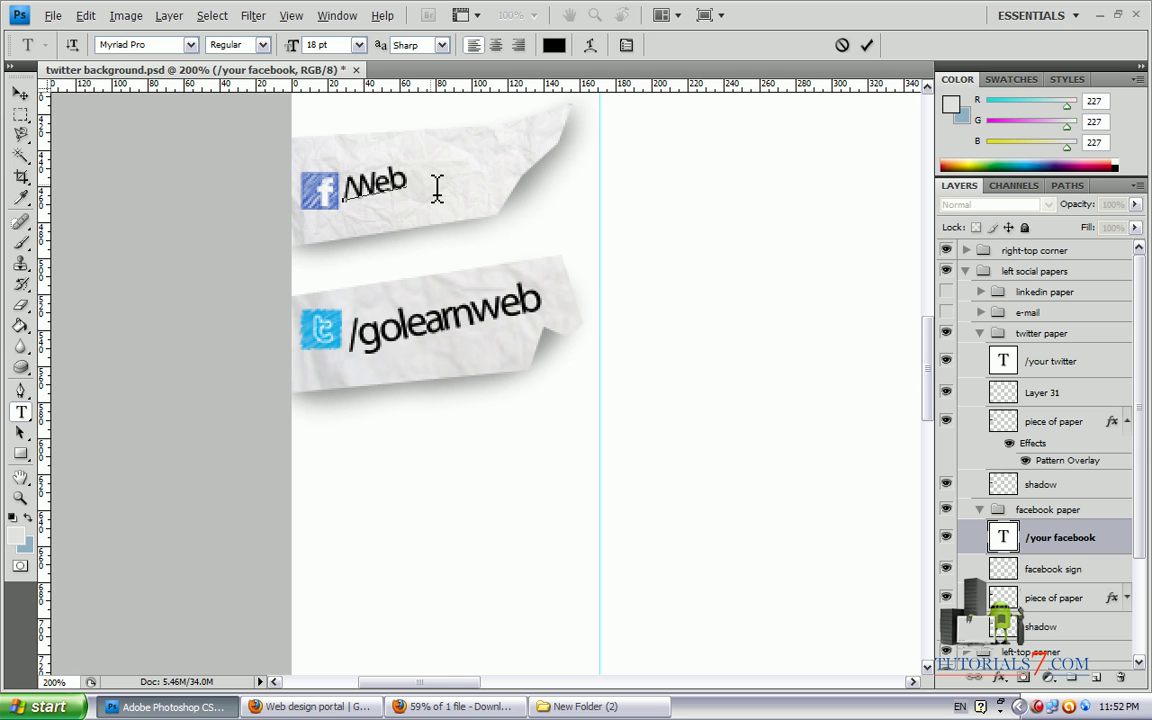
{"action": "type", "text": "DesignTutorial"}
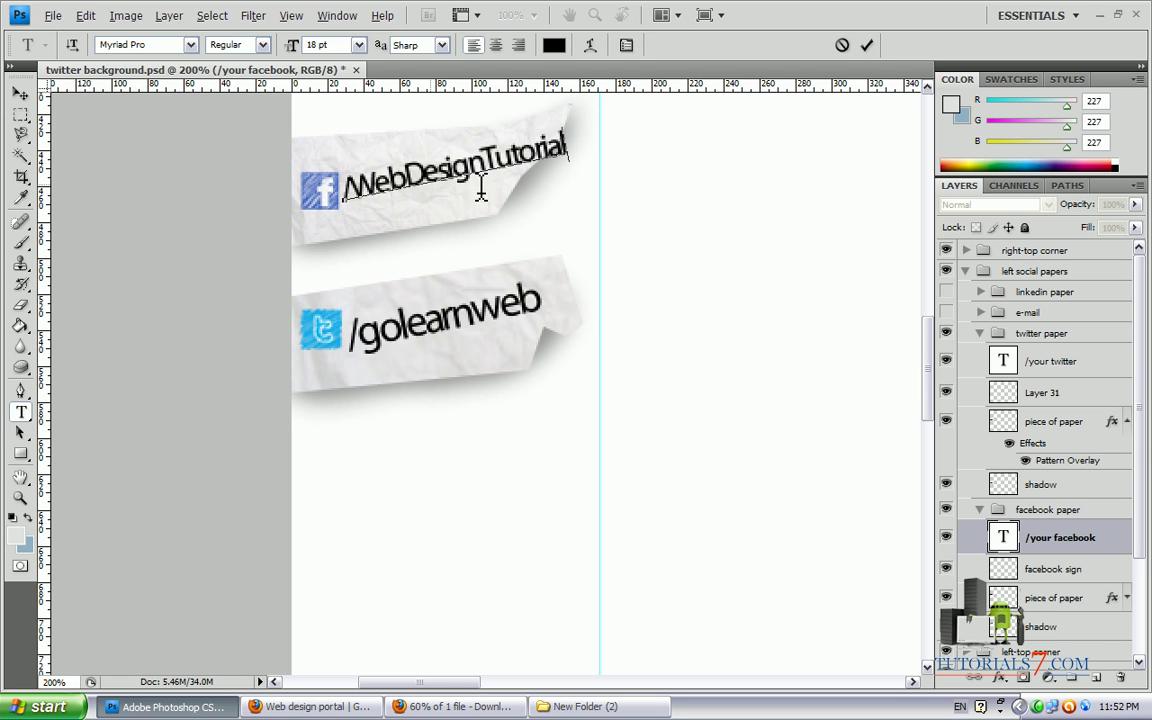
{"action": "left_click_drag", "start_coordinate": [571, 136], "coordinate": [265, 154]}
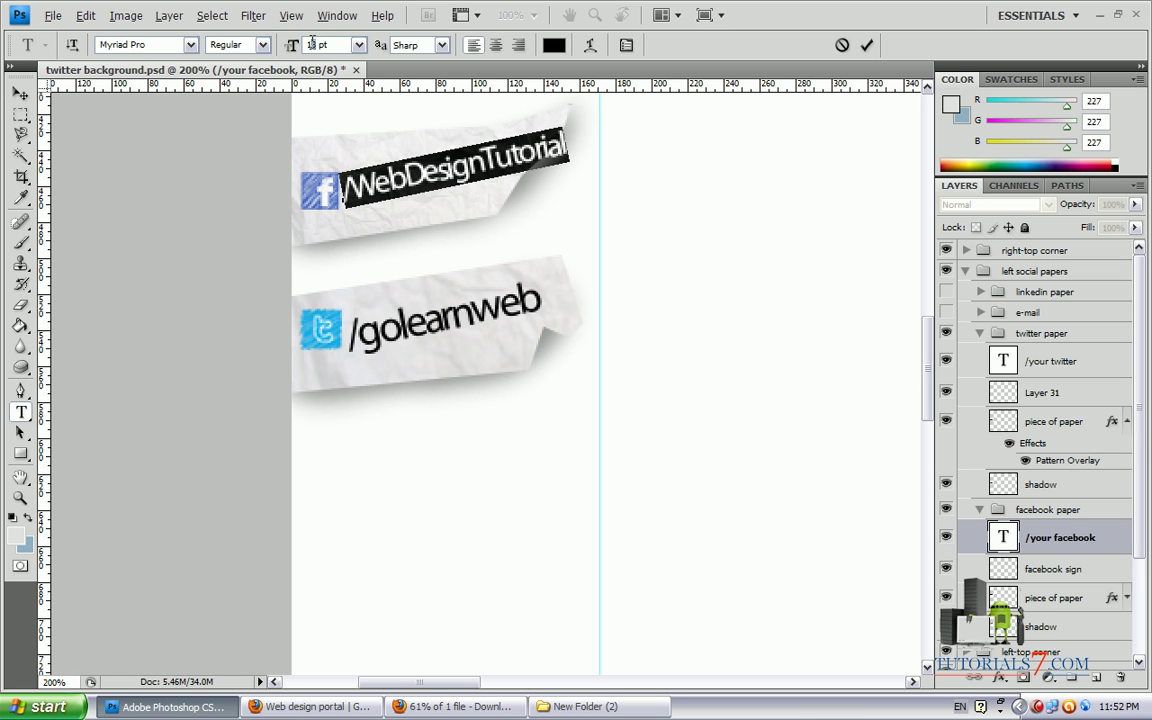
{"action": "key", "text": "Down"}
{"action": "key", "text": "Down"}
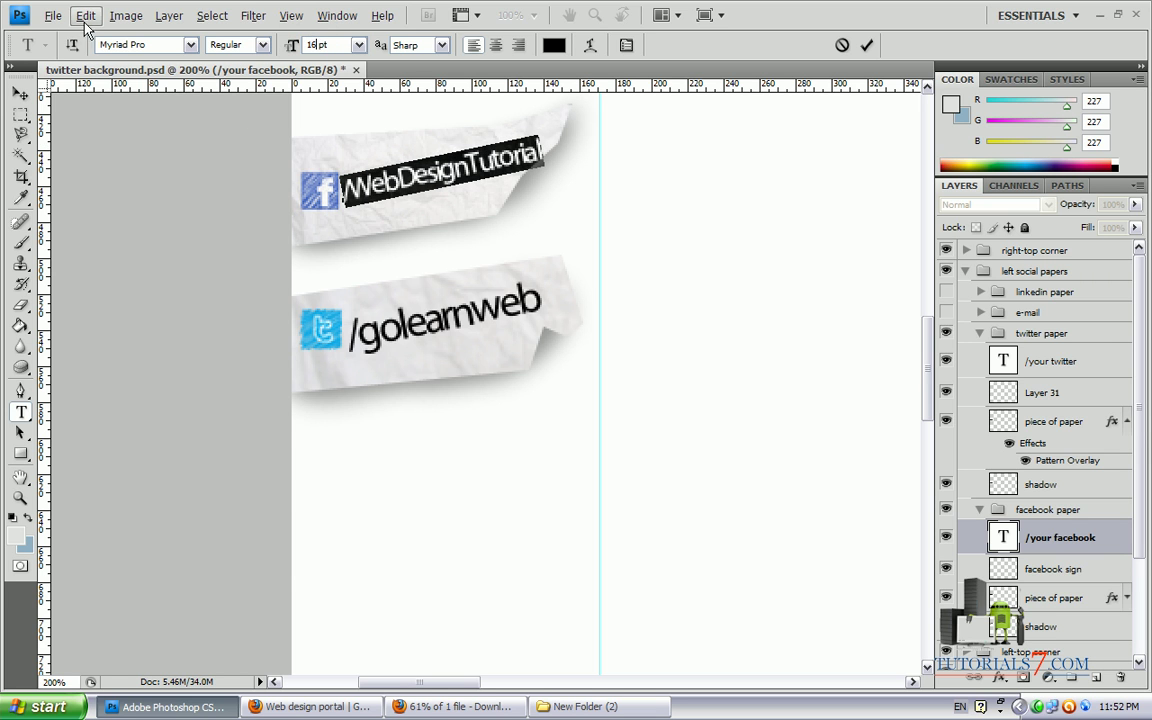
Step: Free Transform the /WebDesignTutorial text, narrowing and skewing it to follow the tilted paper
{"action": "left_click", "coordinate": [86, 15]}
{"action": "left_click", "coordinate": [116, 307]}
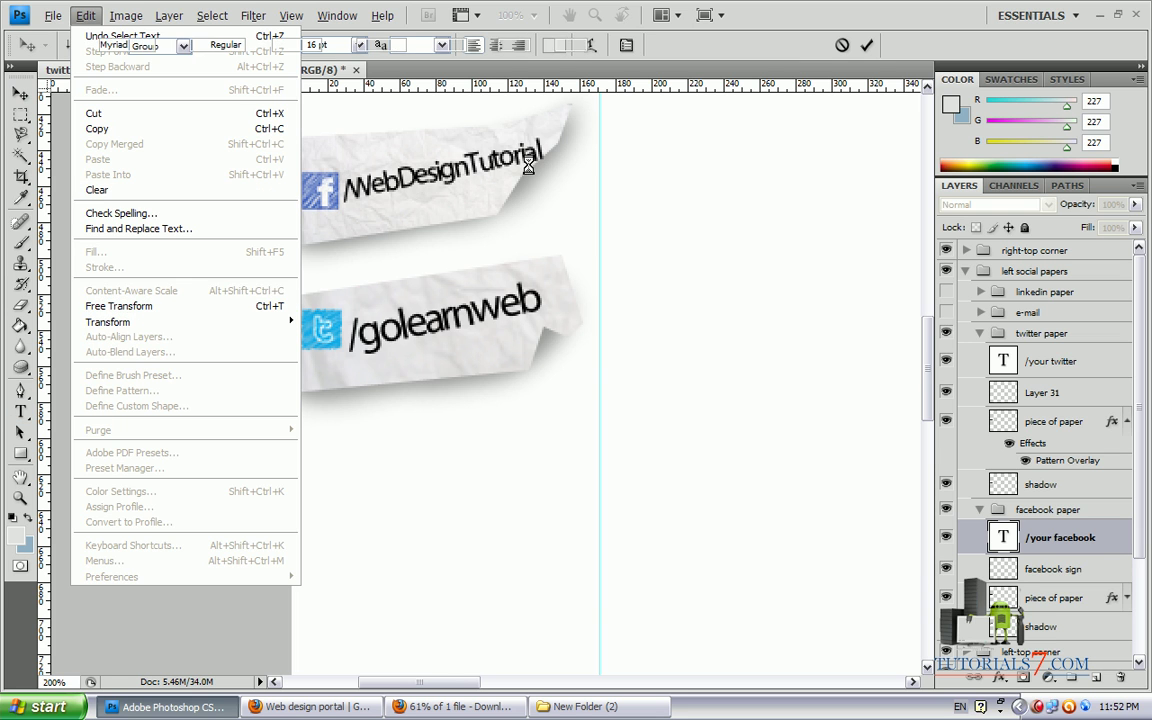
{"action": "left_click_drag", "start_coordinate": [545, 171], "coordinate": [522, 171]}
{"action": "left_click_drag", "start_coordinate": [341, 207], "coordinate": [341, 229]}
{"action": "left_click_drag", "start_coordinate": [522, 137], "coordinate": [559, 117]}
{"action": "left_click_drag", "start_coordinate": [383, 140], "coordinate": [357, 136]}
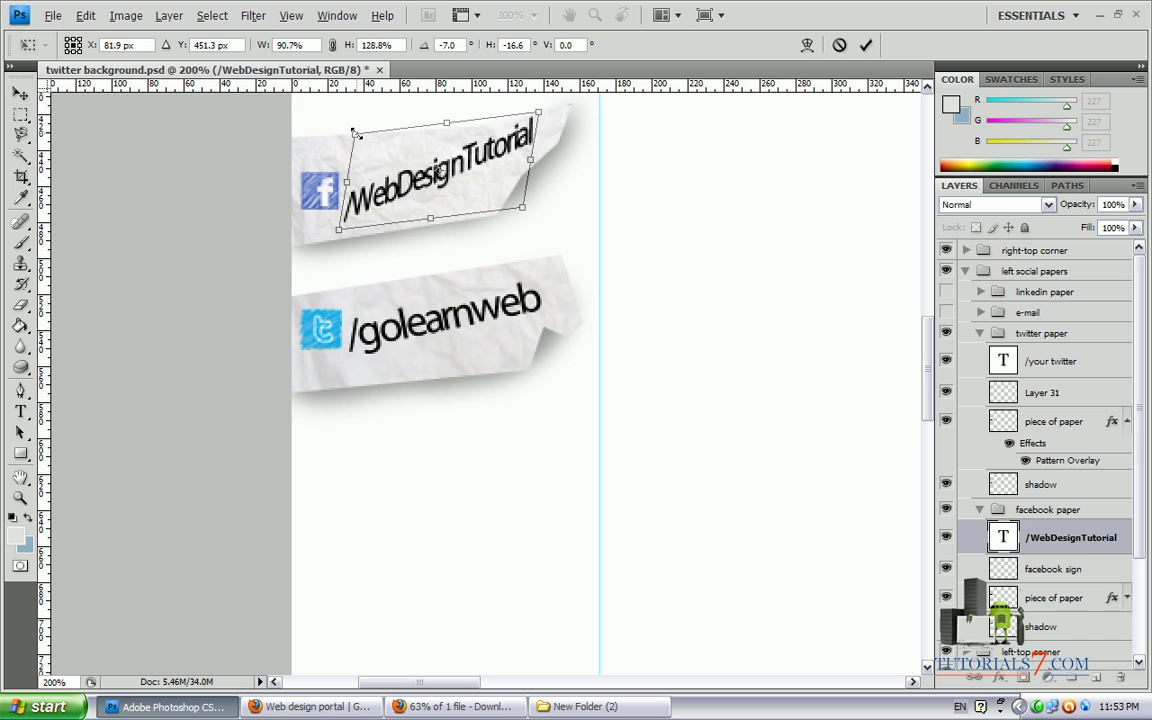
{"action": "key", "text": "Return"}
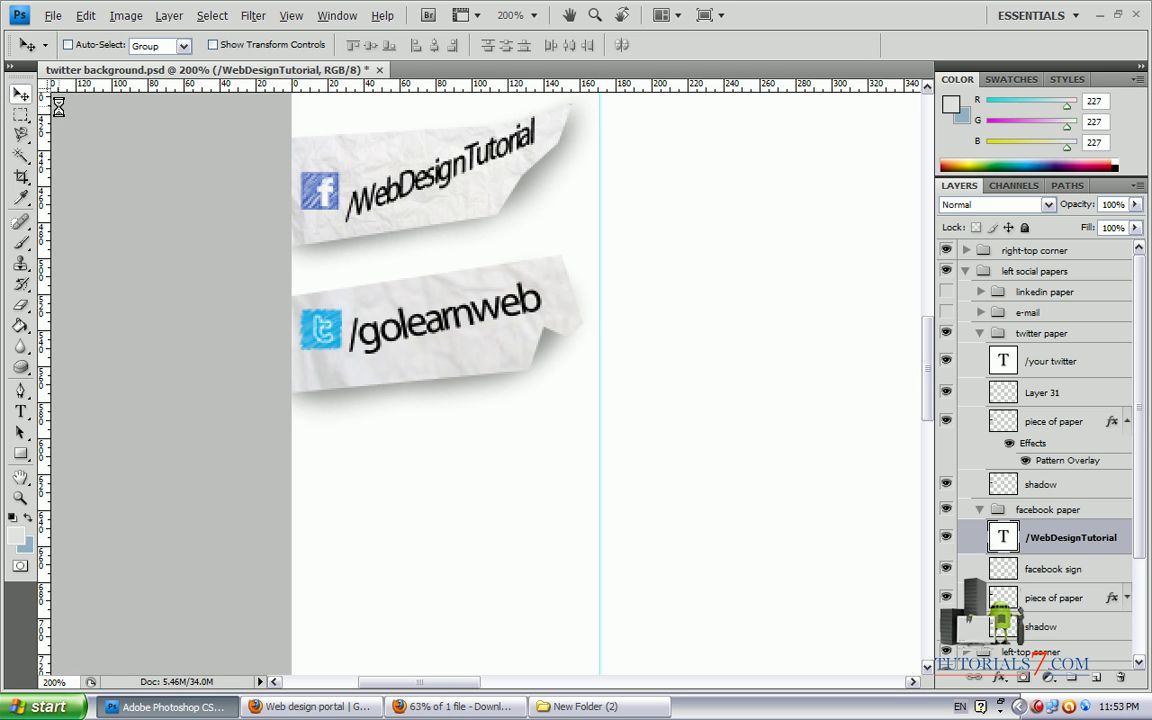
{"action": "key", "text": "ctrl+minus"}
{"action": "key", "text": "ctrl+minus"}
{"action": "key", "text": "ctrl+minus"}
{"action": "key", "text": "ctrl+minus"}
{"action": "key", "text": "ctrl+minus"}
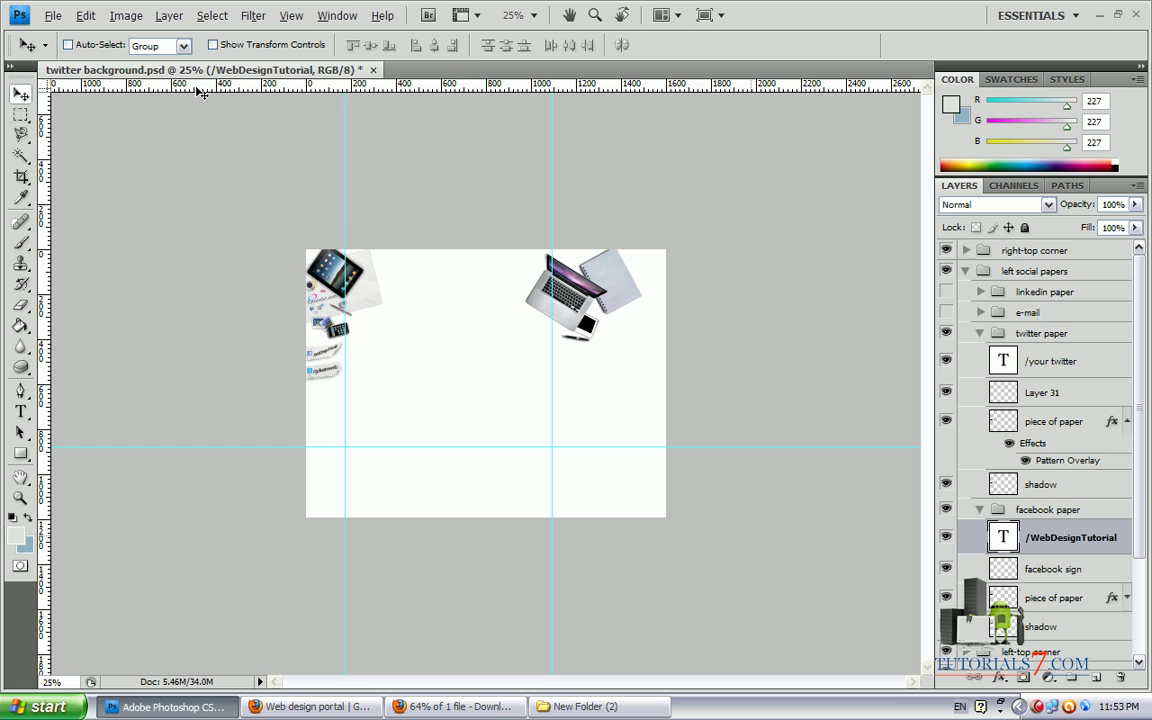
Step: Merge all visible layers into the Background layer
{"action": "scroll", "coordinate": [1140, 527], "scroll_direction": "down", "scroll_amount": 3}
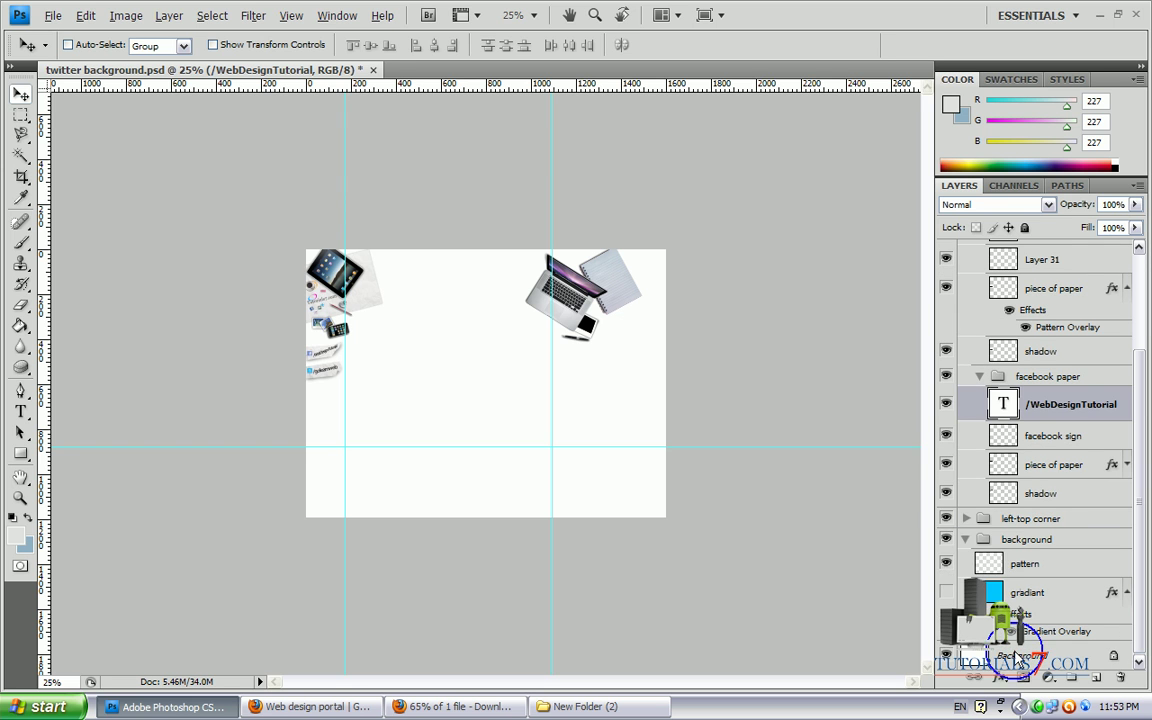
{"action": "right_click", "coordinate": [1019, 650]}
{"action": "left_click", "coordinate": [975, 621]}
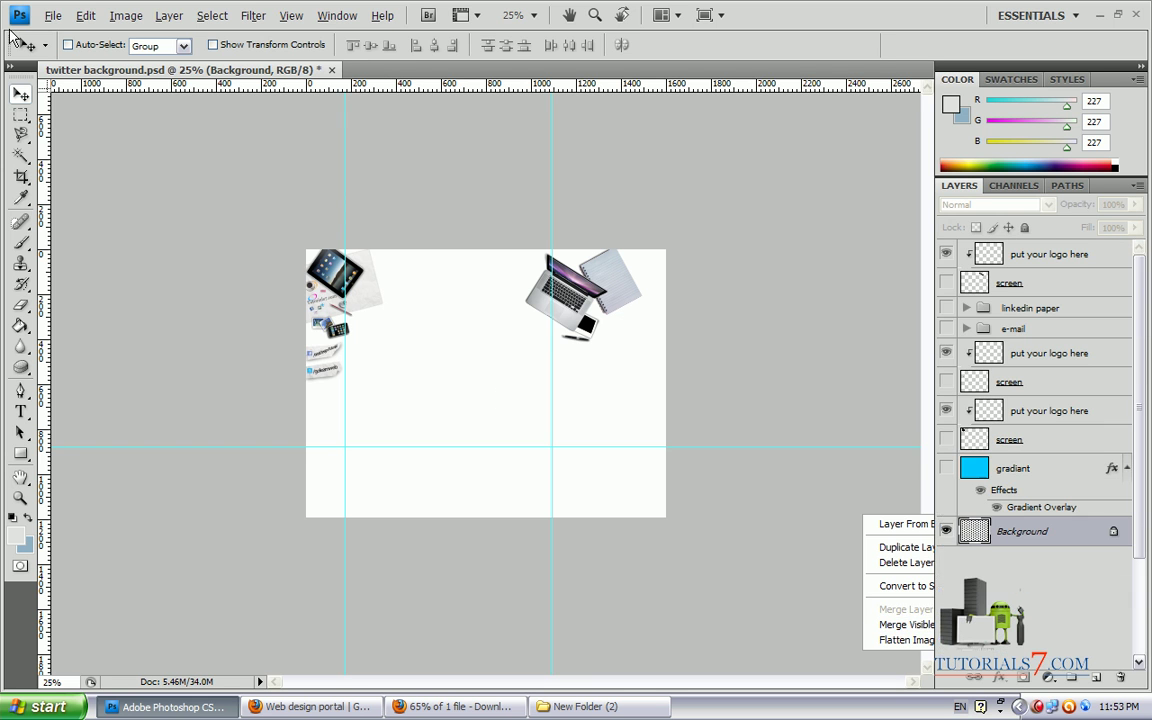
Step: Save the design to the Desktop as a JPEG at quality 12
{"action": "left_click", "coordinate": [55, 18]}
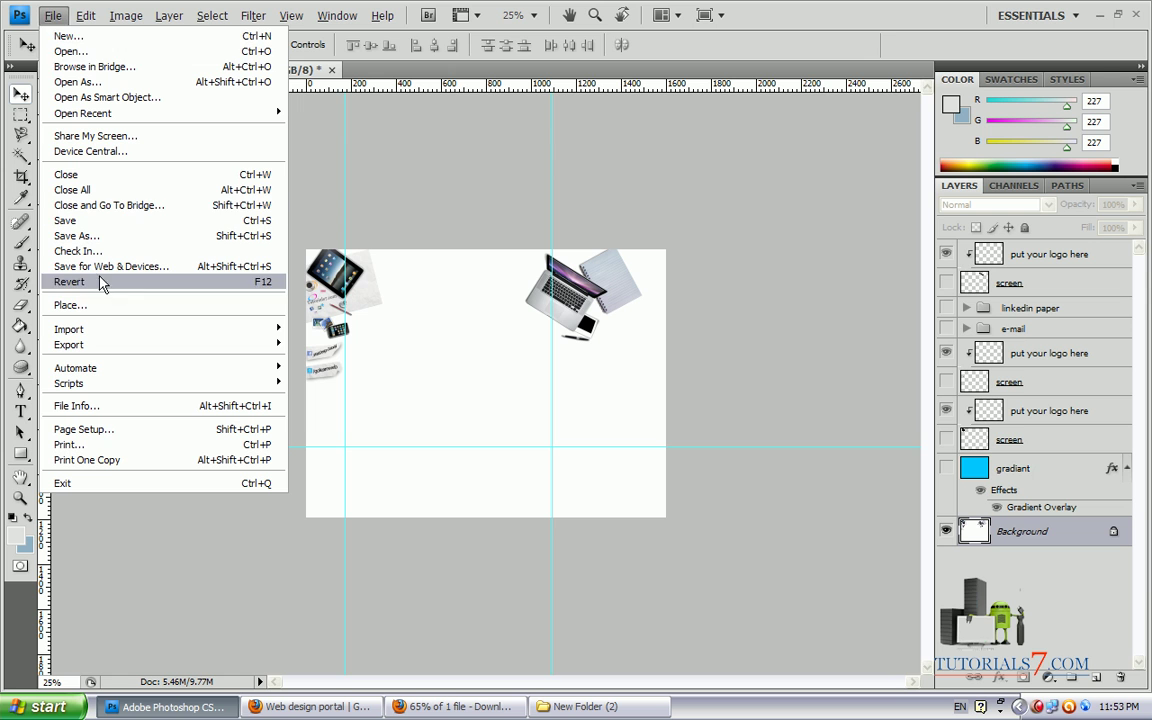
{"action": "left_click", "coordinate": [96, 243]}
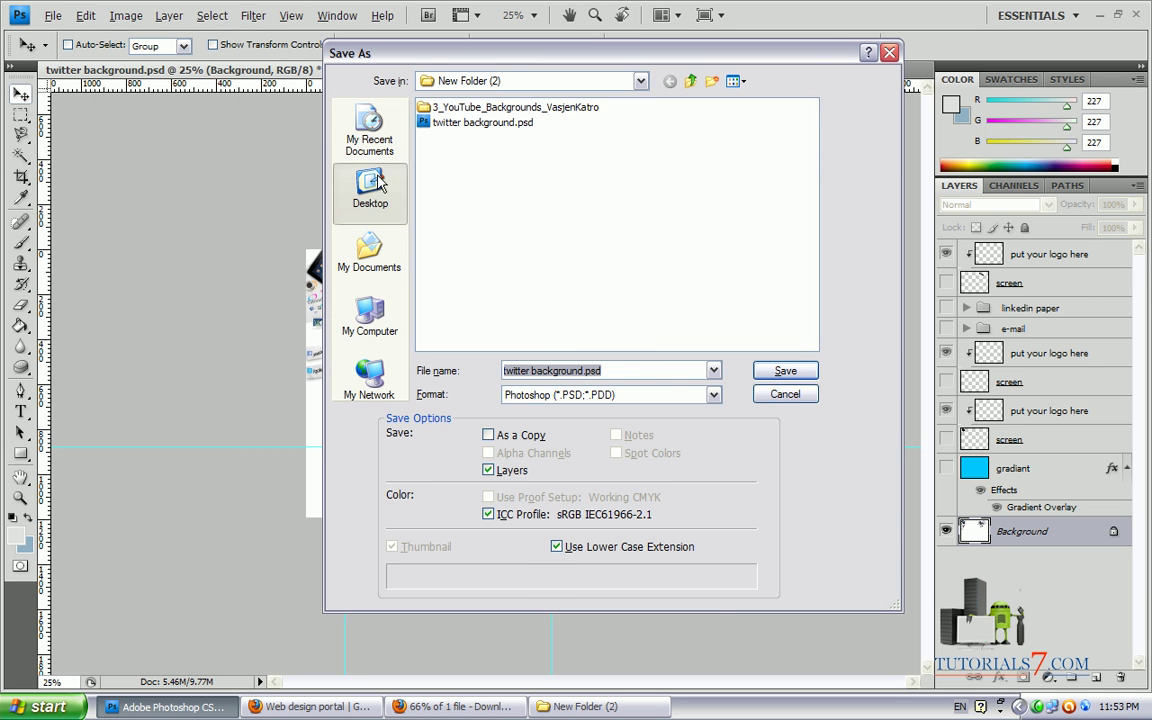
{"action": "left_click", "coordinate": [370, 185]}
{"action": "left_click", "coordinate": [713, 394]}
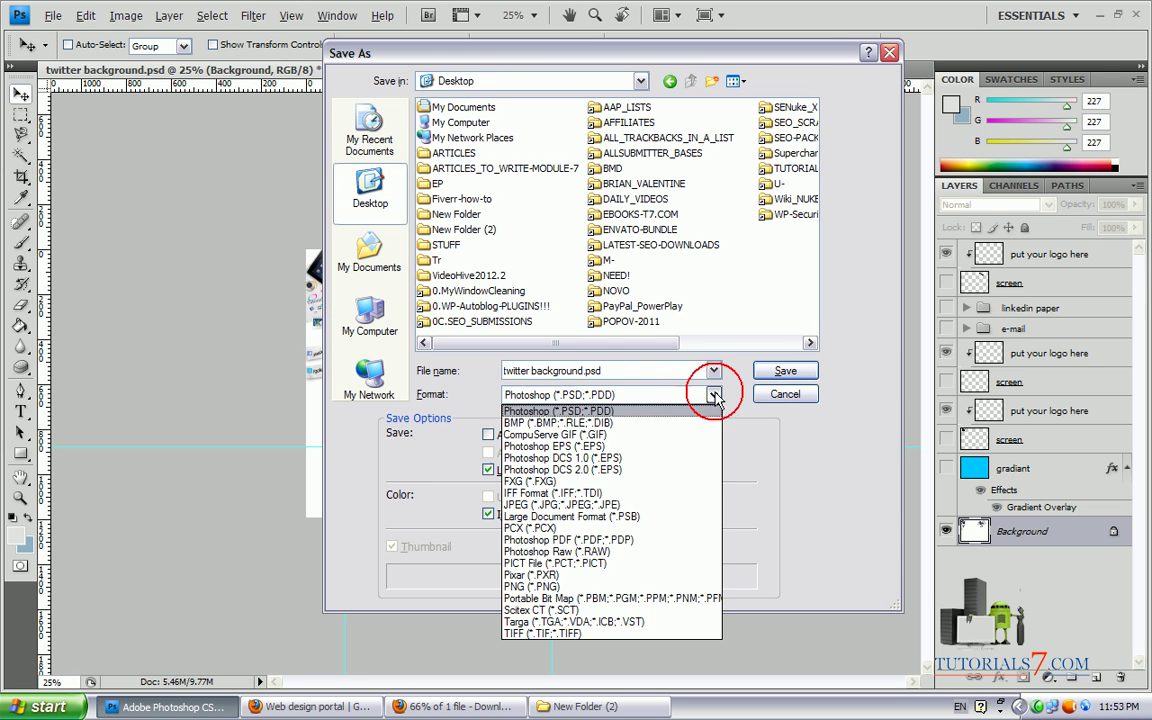
{"action": "left_click", "coordinate": [637, 488]}
{"action": "left_click", "coordinate": [645, 394]}
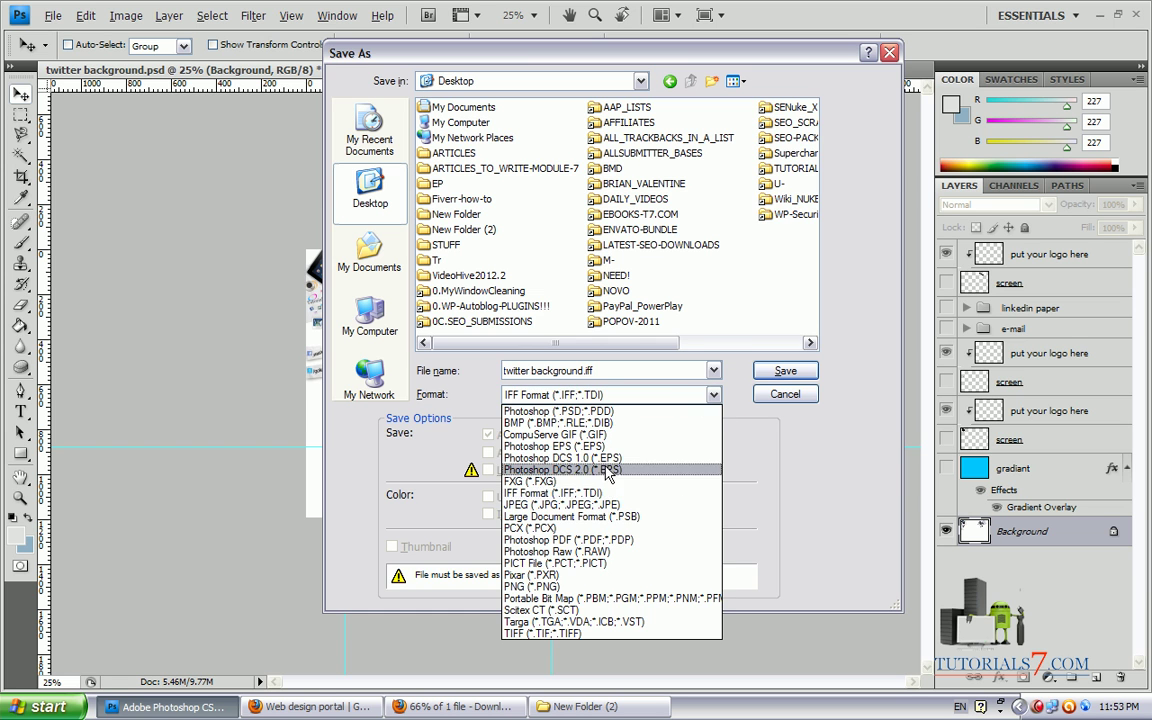
{"action": "left_click", "coordinate": [592, 508]}
{"action": "left_click", "coordinate": [785, 370]}
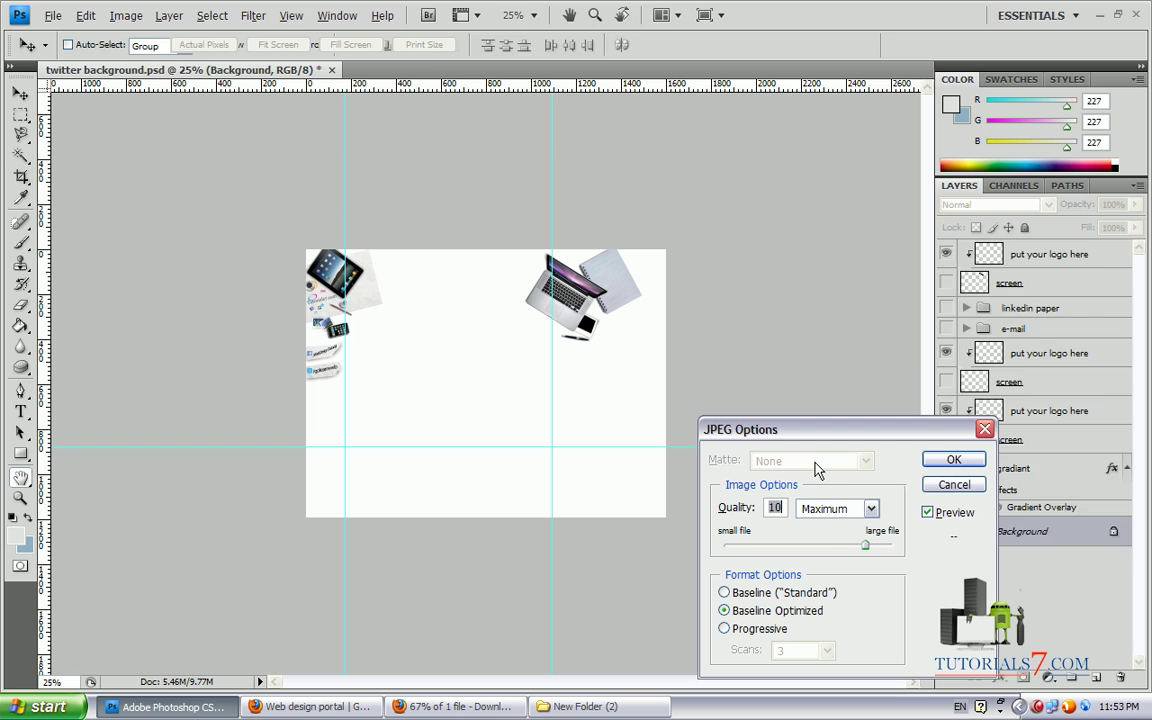
{"action": "type", "text": "12"}
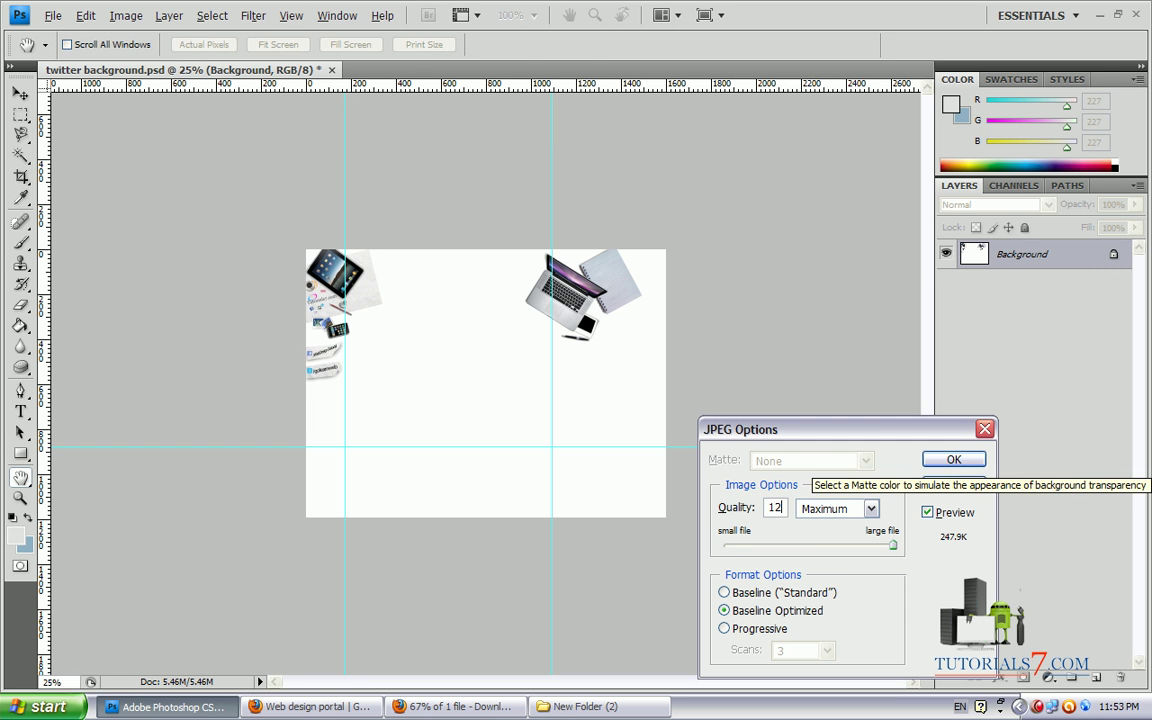
{"action": "key", "text": "Return"}
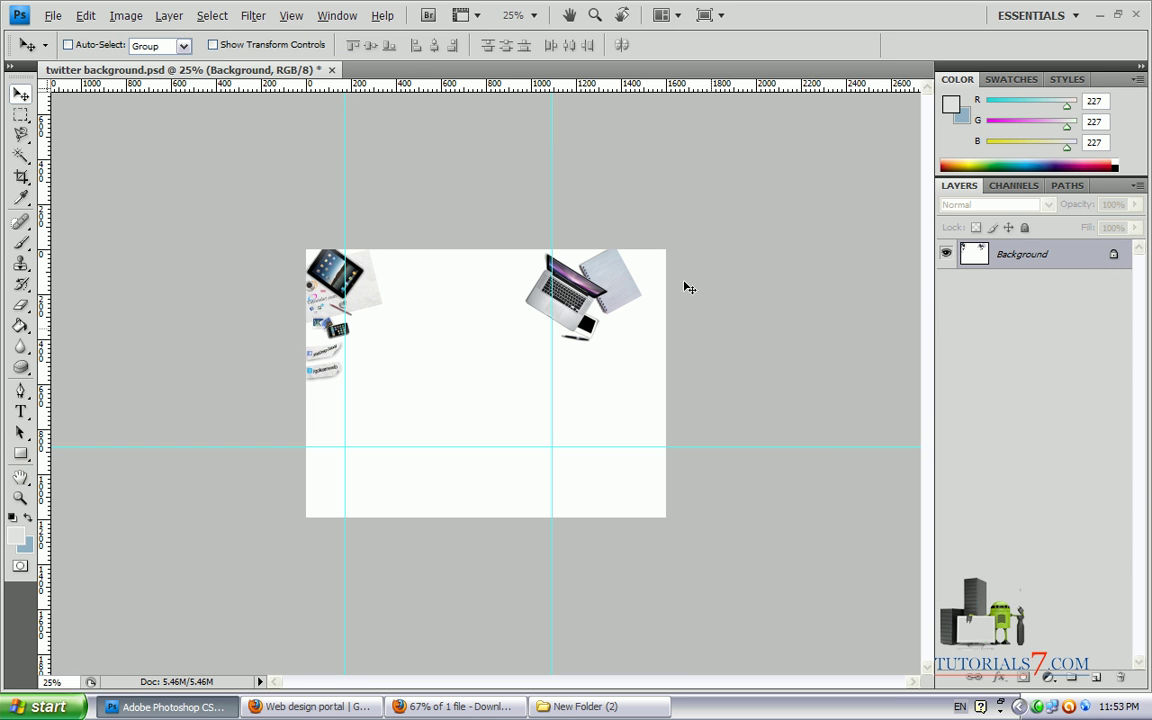
{"action": "key", "text": "super+d"}
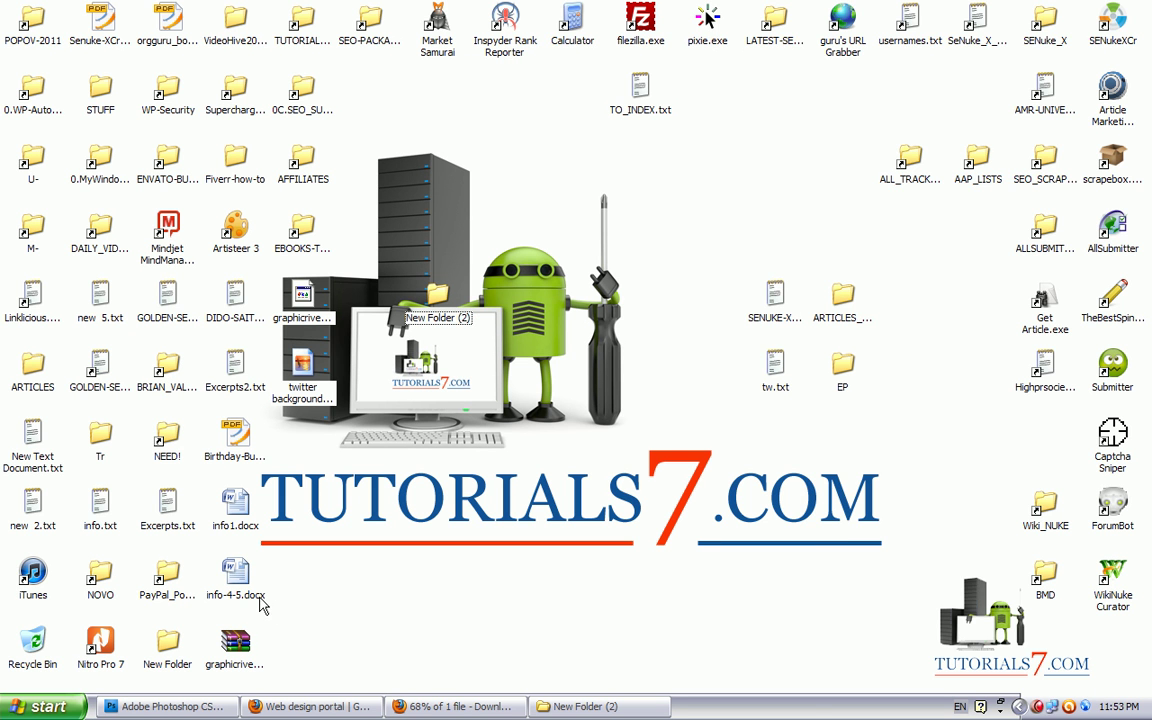
Step: Preview twitter background.jpg maximized in Windows Picture and Fax Viewer, then close it
{"action": "double_click", "coordinate": [303, 366]}
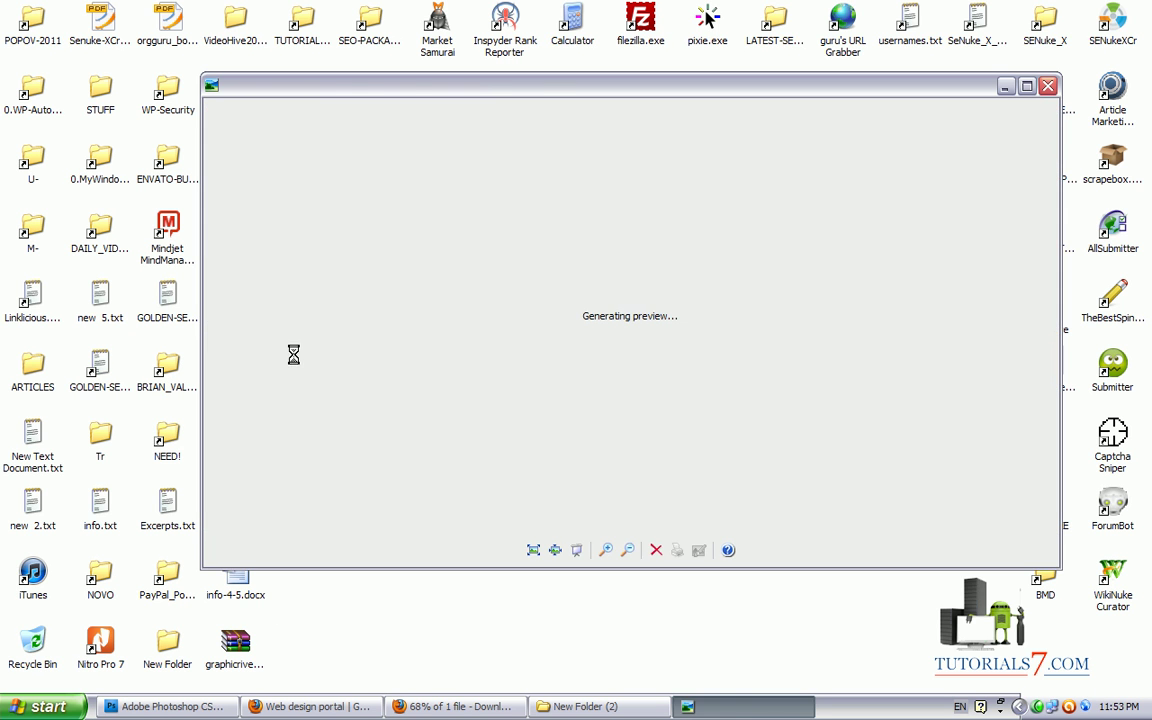
{"action": "left_click", "coordinate": [1026, 85]}
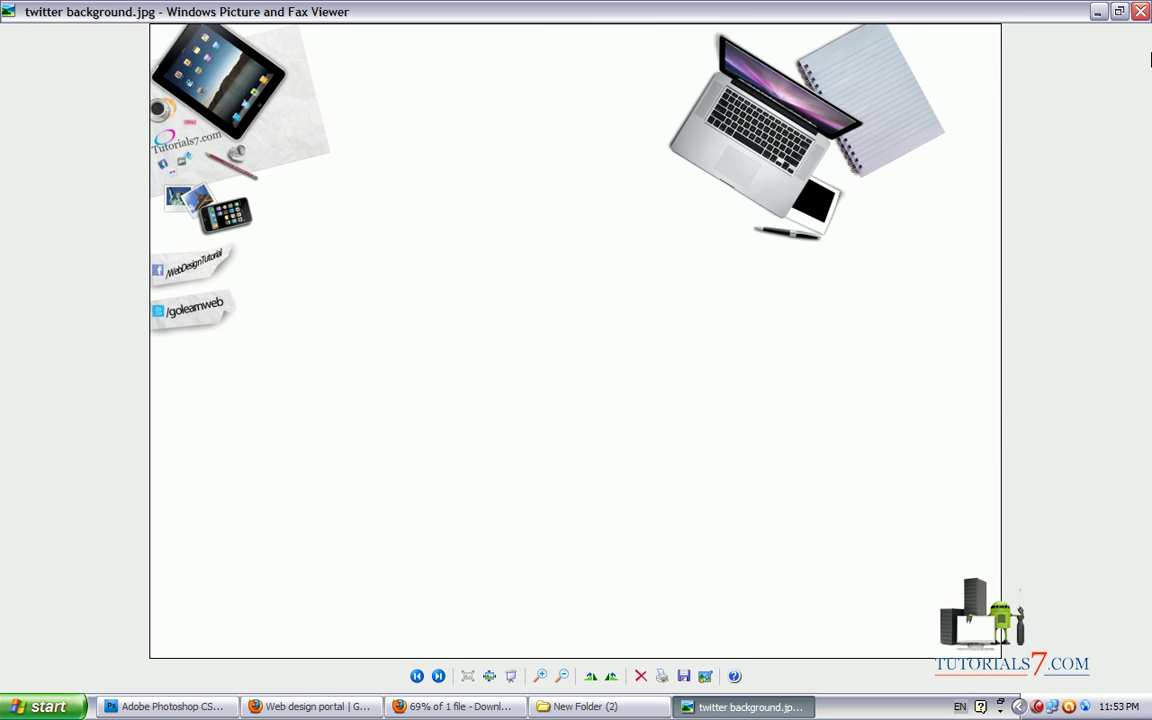
{"action": "left_click", "coordinate": [1140, 11]}
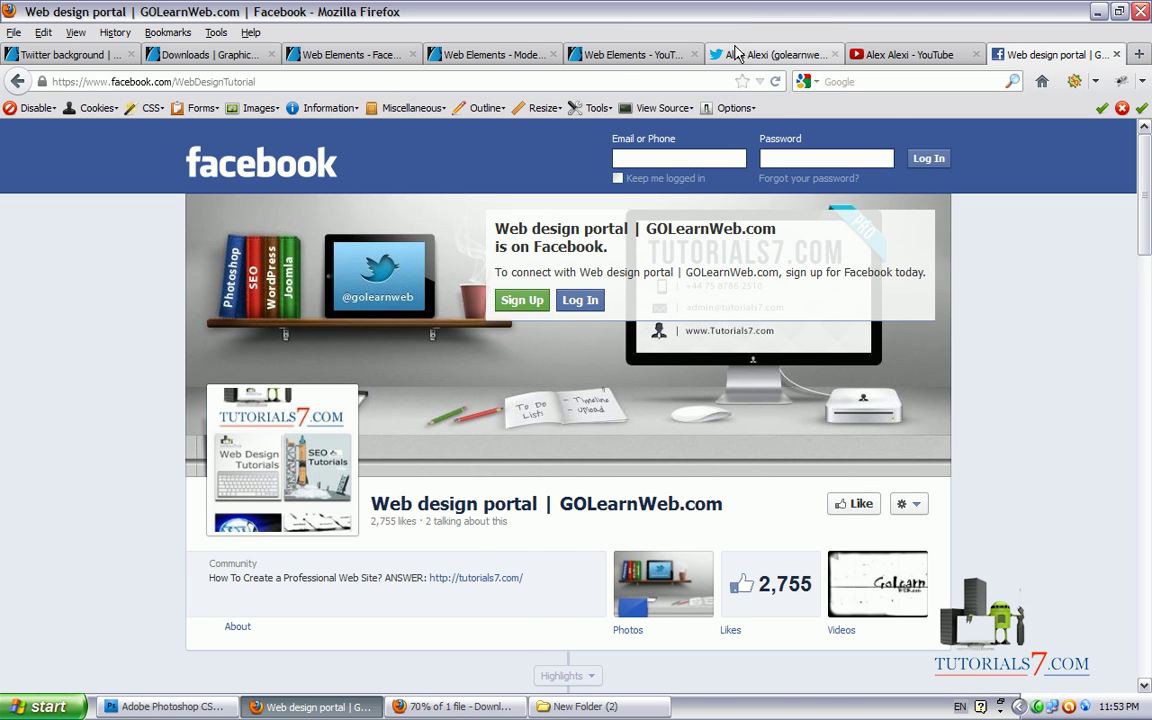
Step: Review the Twitter profile, marking the Tutorials7.com branding and social banners in red
{"action": "left_click", "coordinate": [770, 55]}
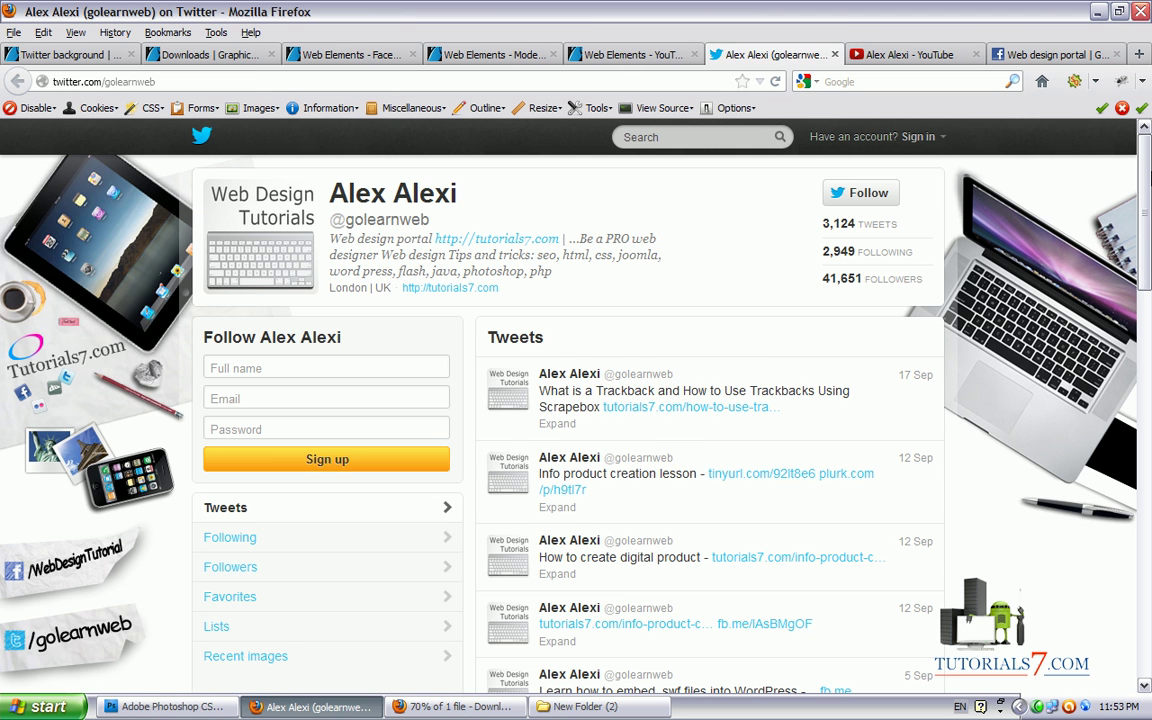
{"action": "scroll", "coordinate": [1147, 180], "scroll_direction": "down", "scroll_amount": 1}
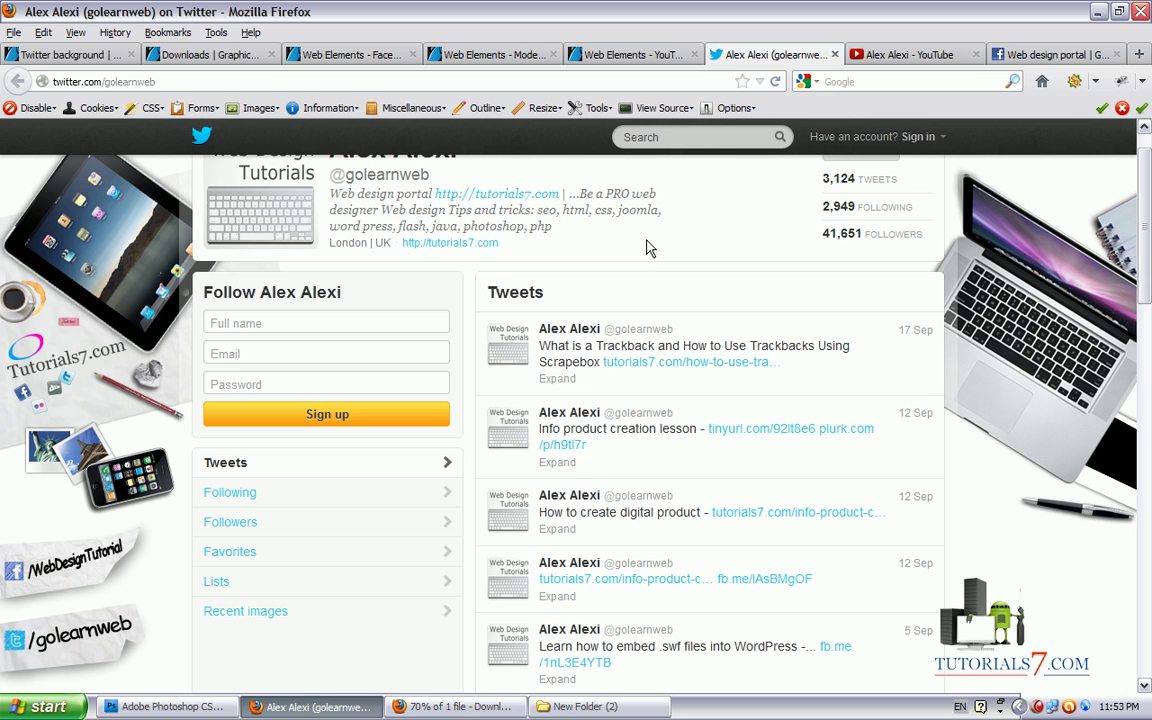
{"action": "mouse_move", "coordinate": [130, 327]}
{"action": "left_mouse_down"}
{"action": "mouse_move", "coordinate": [5, 357]}
{"action": "mouse_move", "coordinate": [150, 340]}
{"action": "mouse_move", "coordinate": [90, 300]}
{"action": "left_mouse_up"}
{"action": "mouse_move", "coordinate": [100, 518]}
{"action": "left_mouse_down"}
{"action": "mouse_move", "coordinate": [5, 571]}
{"action": "mouse_move", "coordinate": [25, 617]}
{"action": "mouse_move", "coordinate": [152, 591]}
{"action": "mouse_move", "coordinate": [80, 557]}
{"action": "mouse_move", "coordinate": [135, 602]}
{"action": "left_mouse_up"}
{"action": "mouse_move", "coordinate": [5, 608]}
{"action": "left_mouse_down"}
{"action": "mouse_move", "coordinate": [40, 675]}
{"action": "mouse_move", "coordinate": [166, 680]}
{"action": "mouse_move", "coordinate": [20, 600]}
{"action": "left_mouse_up"}
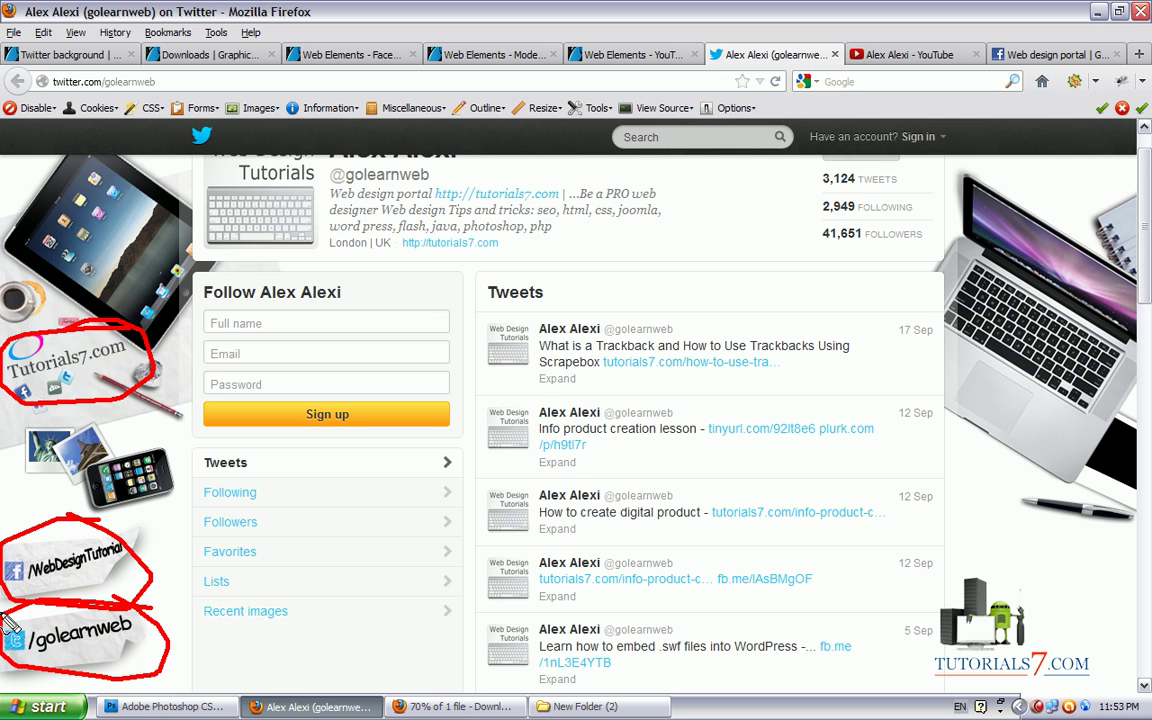
{"action": "key", "text": "Escape"}
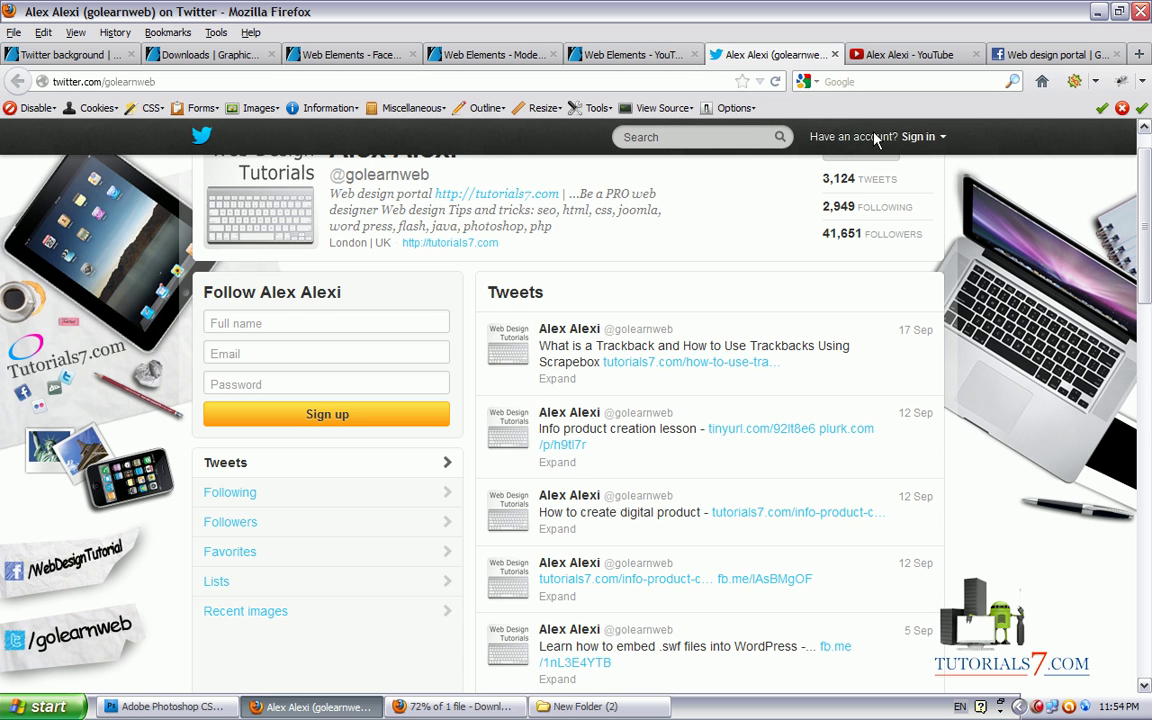
{"action": "scroll", "coordinate": [874, 141], "scroll_direction": "up", "scroll_amount": 1}
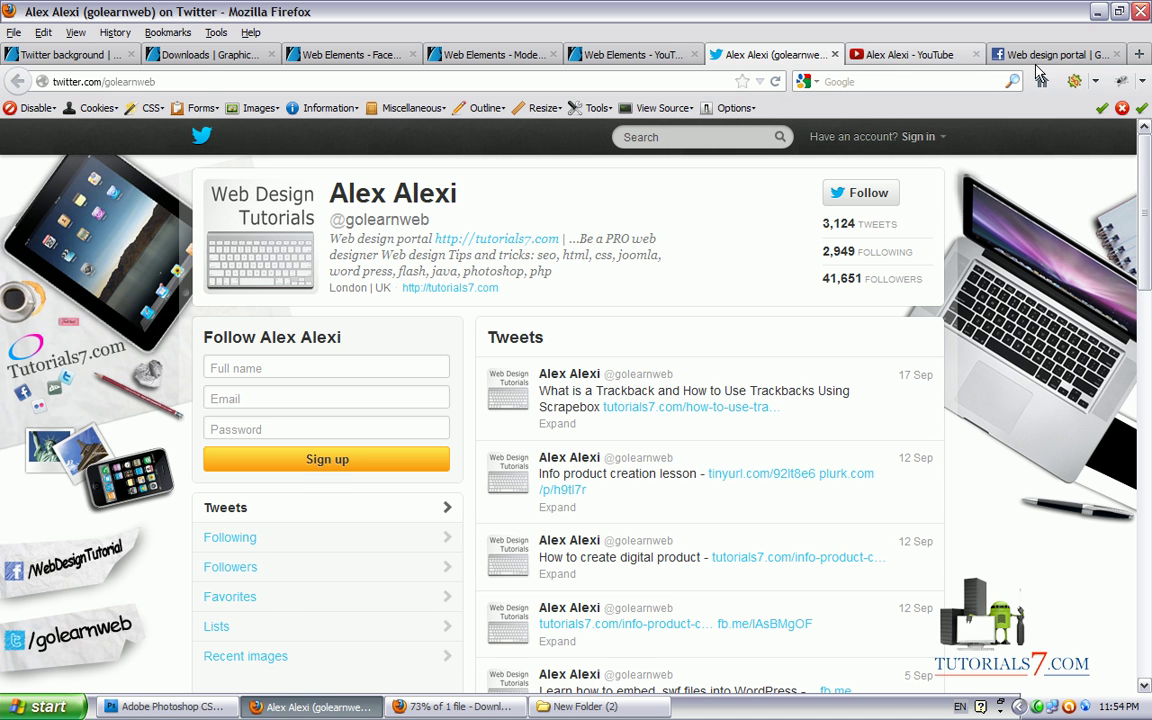
Step: Scroll through the YouTube channel page, then minimize Firefox to the desktop
{"action": "left_click", "coordinate": [905, 55]}
{"action": "left_click", "coordinate": [736, 54]}
{"action": "left_click", "coordinate": [913, 57]}
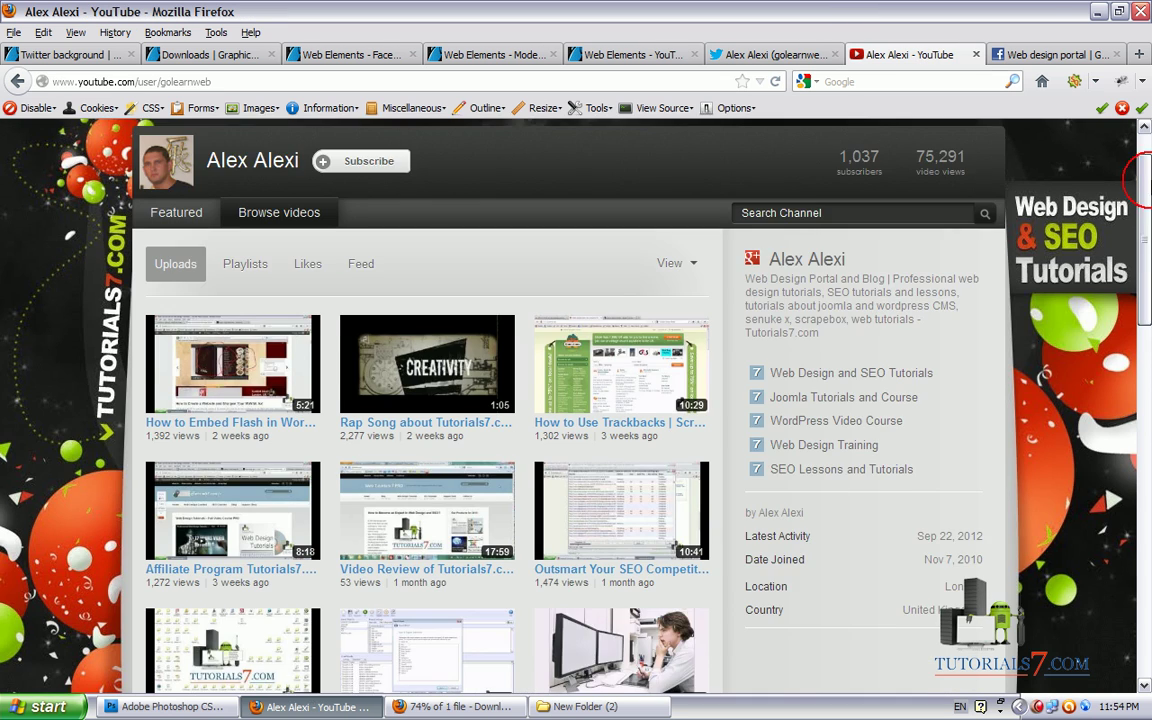
{"action": "scroll", "coordinate": [576, 400], "scroll_direction": "down", "scroll_amount": 1}
{"action": "scroll", "coordinate": [576, 400], "scroll_direction": "down", "scroll_amount": 6}
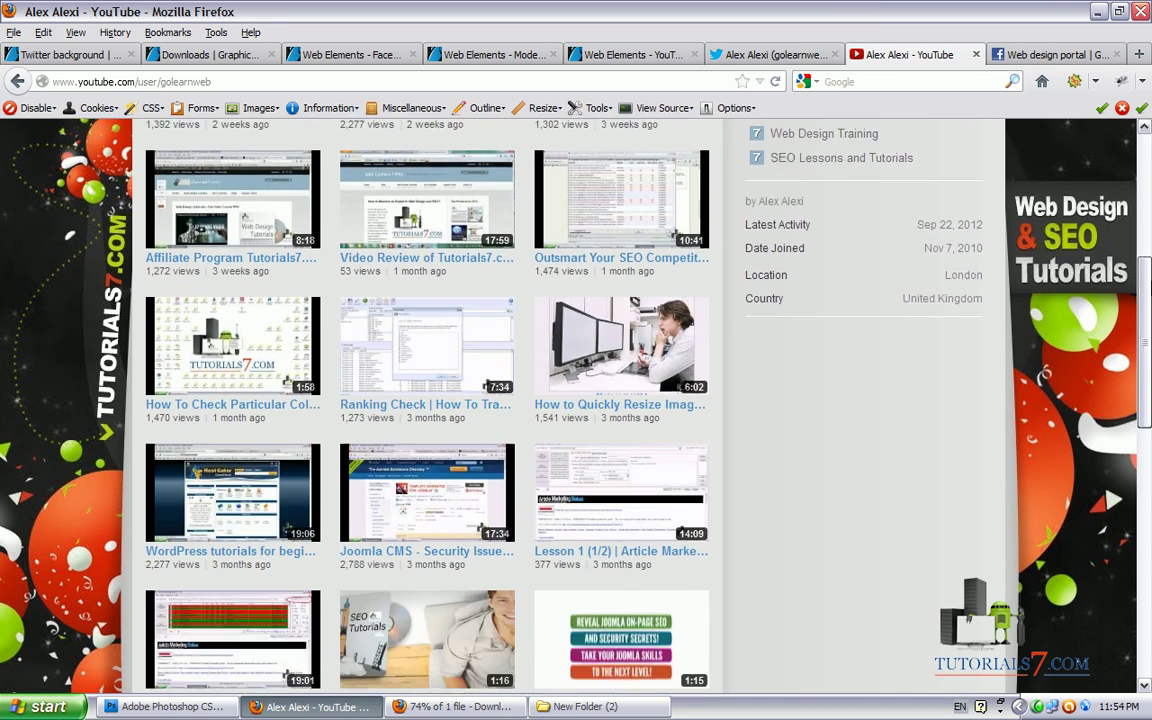
{"action": "scroll", "coordinate": [583, 364], "scroll_direction": "up", "scroll_amount": 8}
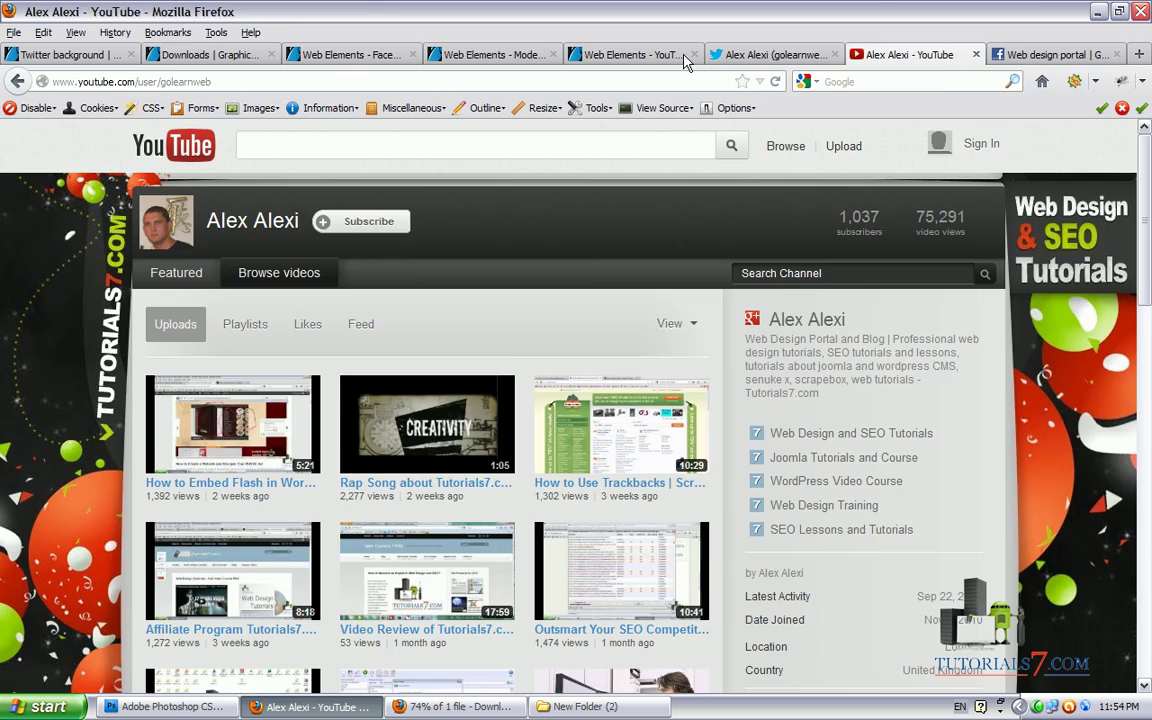
{"action": "key", "text": "super+d"}
Step: Open New Folder (2) > 3_YouTube_Backgrounds_VasjenKatro and drag its PSD onto Photoshop
{"action": "double_click", "coordinate": [341, 320]}
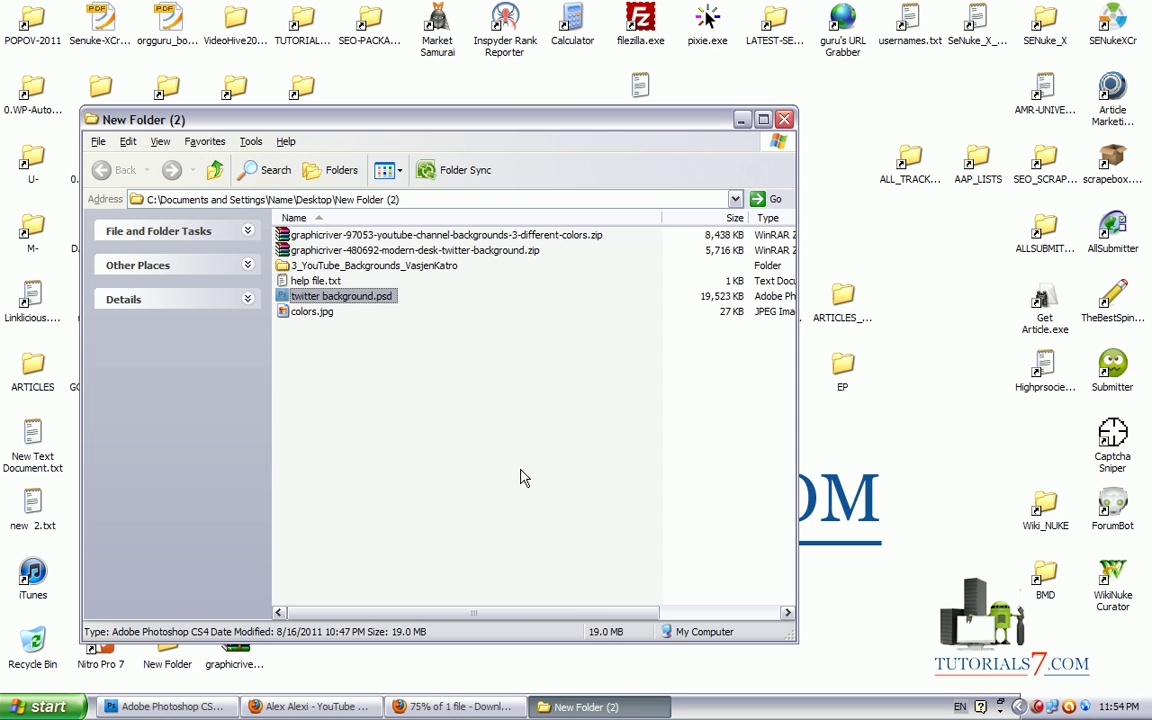
{"action": "double_click", "coordinate": [315, 266]}
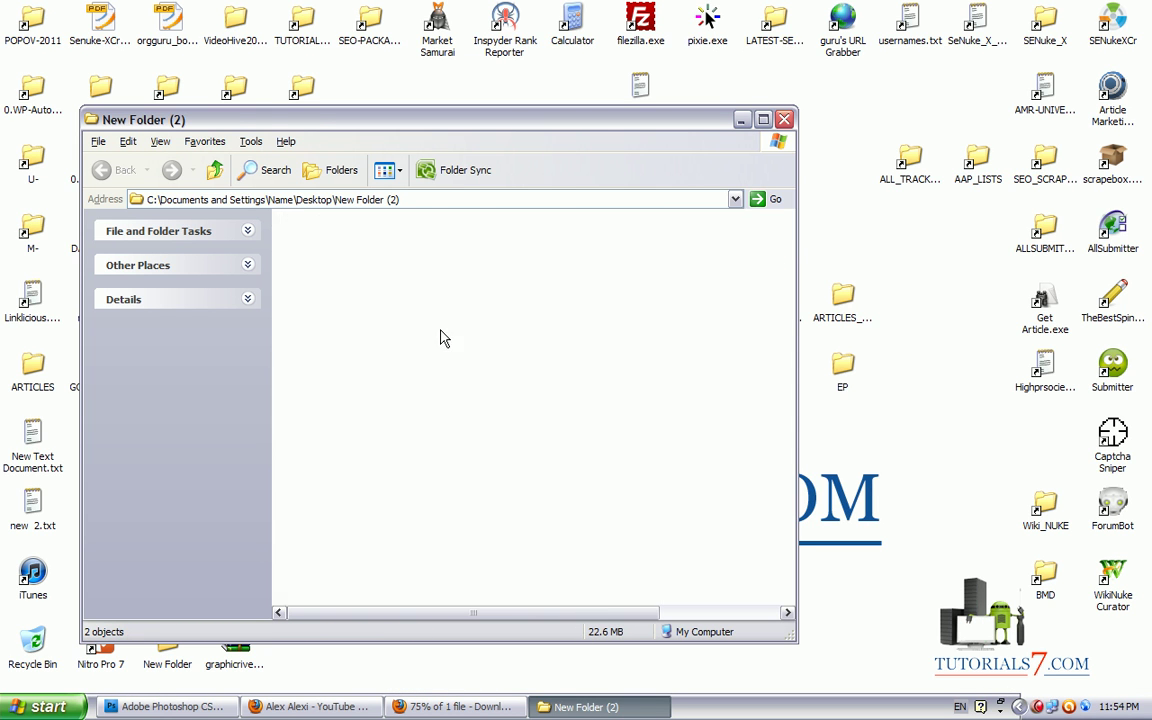
{"action": "left_click_drag", "start_coordinate": [300, 234], "coordinate": [365, 322]}
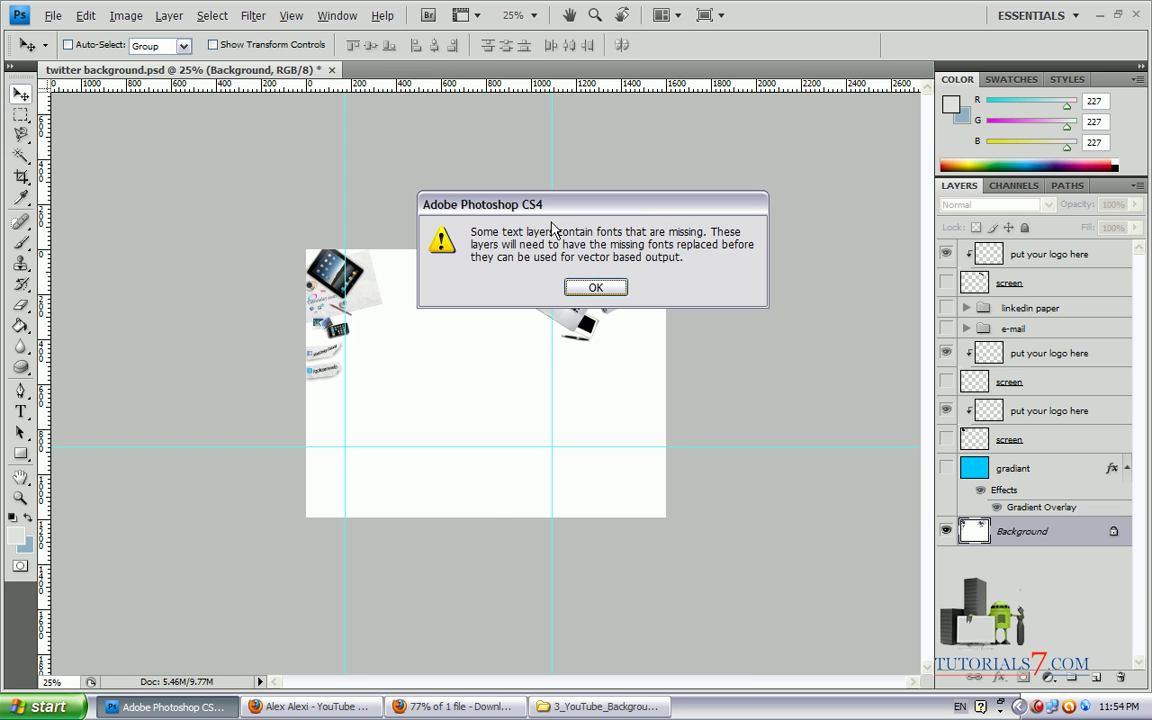
Step: Dismiss the missing-fonts warning on the YouTube background PSD
{"action": "key", "text": "Return"}
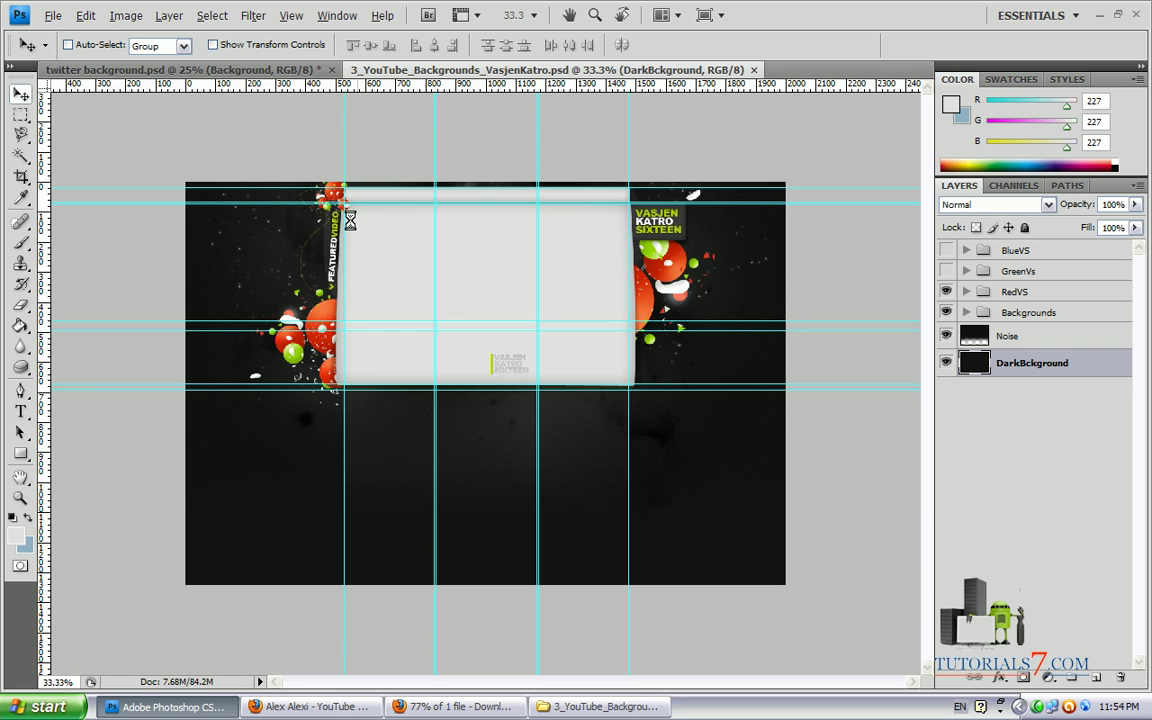
{"action": "mouse_move", "coordinate": [335, 186]}
{"action": "left_mouse_down"}
{"action": "mouse_move", "coordinate": [268, 272]}
{"action": "mouse_move", "coordinate": [378, 250]}
{"action": "mouse_move", "coordinate": [310, 184]}
{"action": "left_mouse_up"}
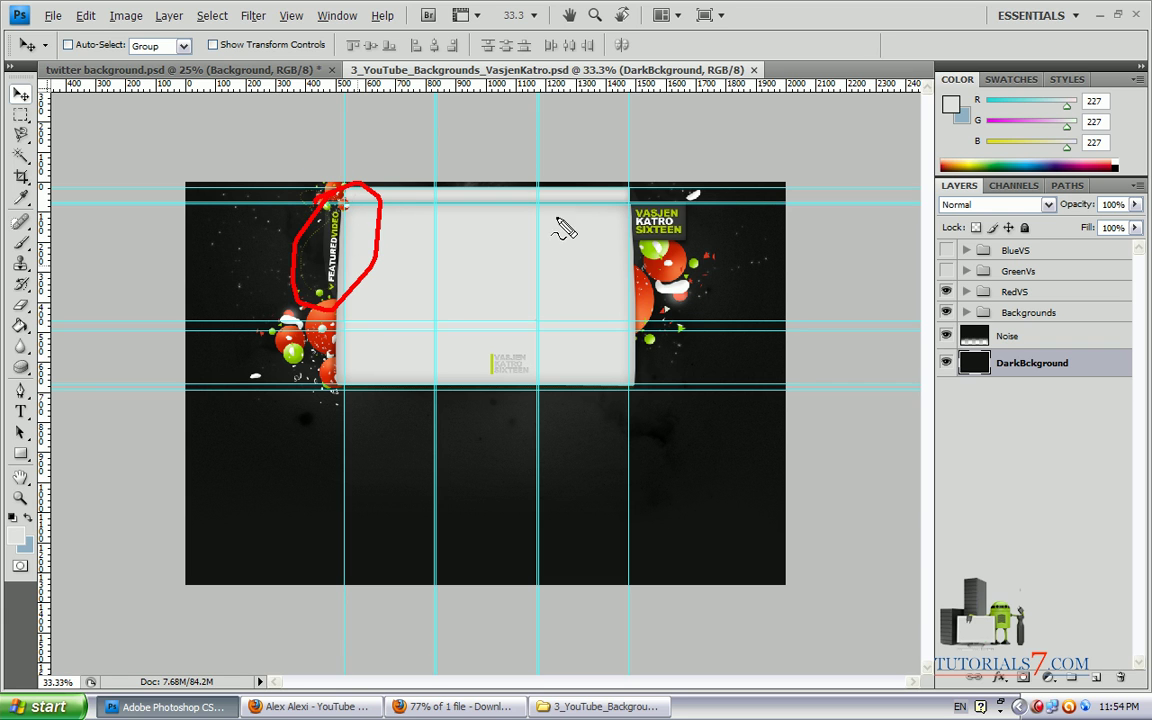
{"action": "mouse_move", "coordinate": [665, 190]}
{"action": "left_mouse_down"}
{"action": "mouse_move", "coordinate": [612, 209]}
{"action": "mouse_move", "coordinate": [595, 259]}
{"action": "mouse_move", "coordinate": [702, 276]}
{"action": "mouse_move", "coordinate": [762, 244]}
{"action": "mouse_move", "coordinate": [729, 206]}
{"action": "left_mouse_up"}
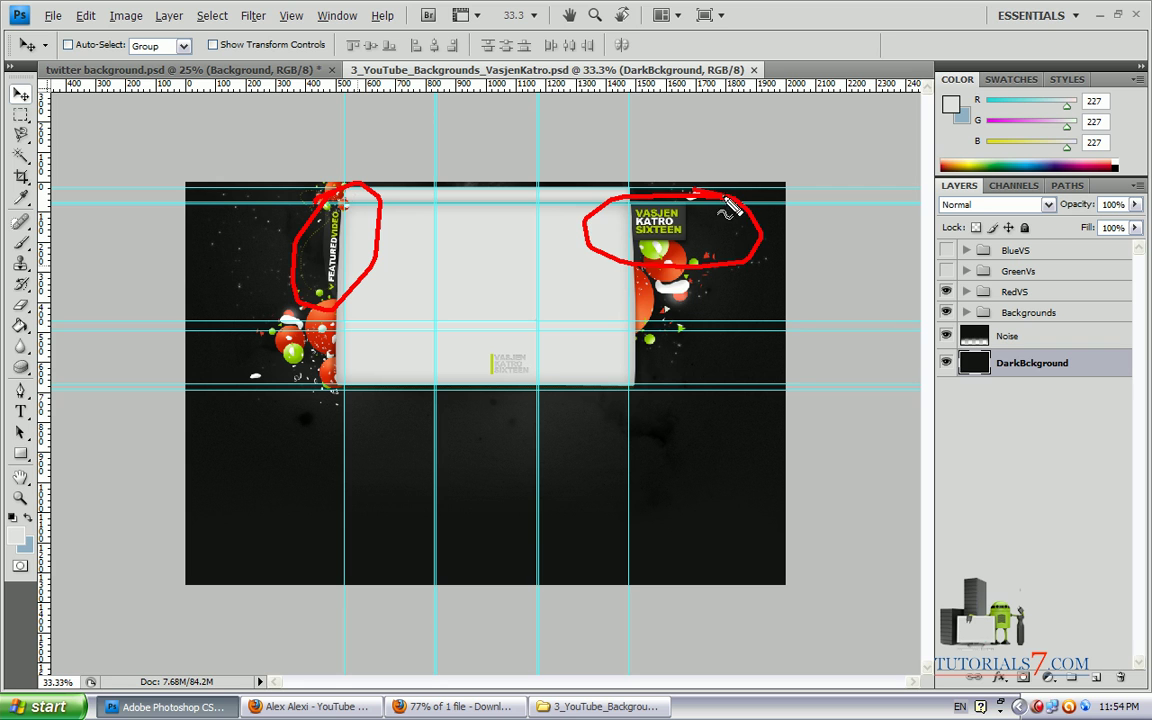
{"action": "key", "text": "Escape"}
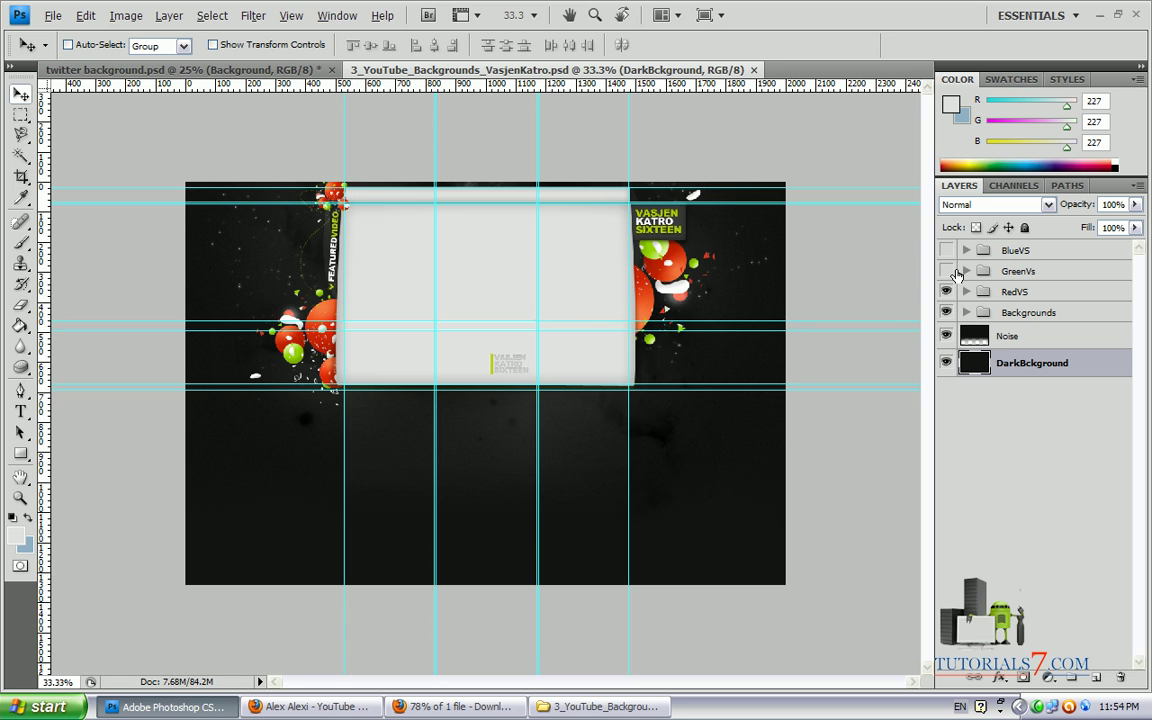
Step: Preview the BlueVS and GreenVs variants, settle on RedVS, and expand the RedVS group
{"action": "left_click", "coordinate": [946, 250]}
{"action": "left_click", "coordinate": [946, 291]}
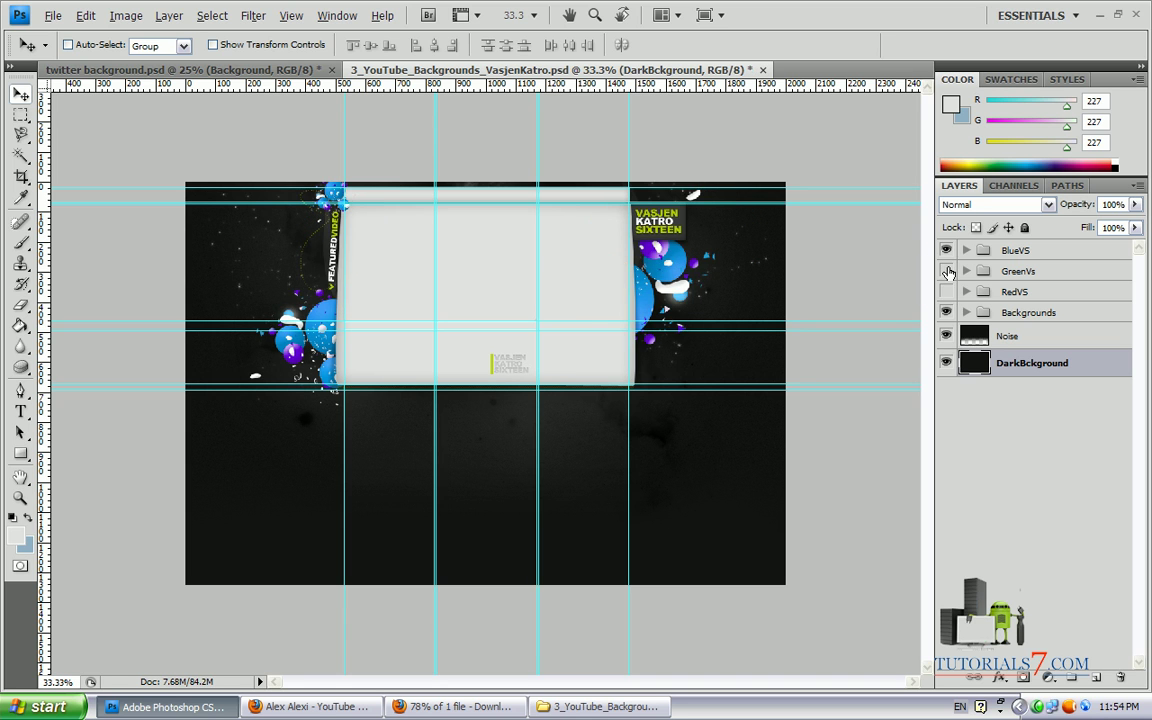
{"action": "left_click", "coordinate": [946, 271]}
{"action": "left_click", "coordinate": [946, 271]}
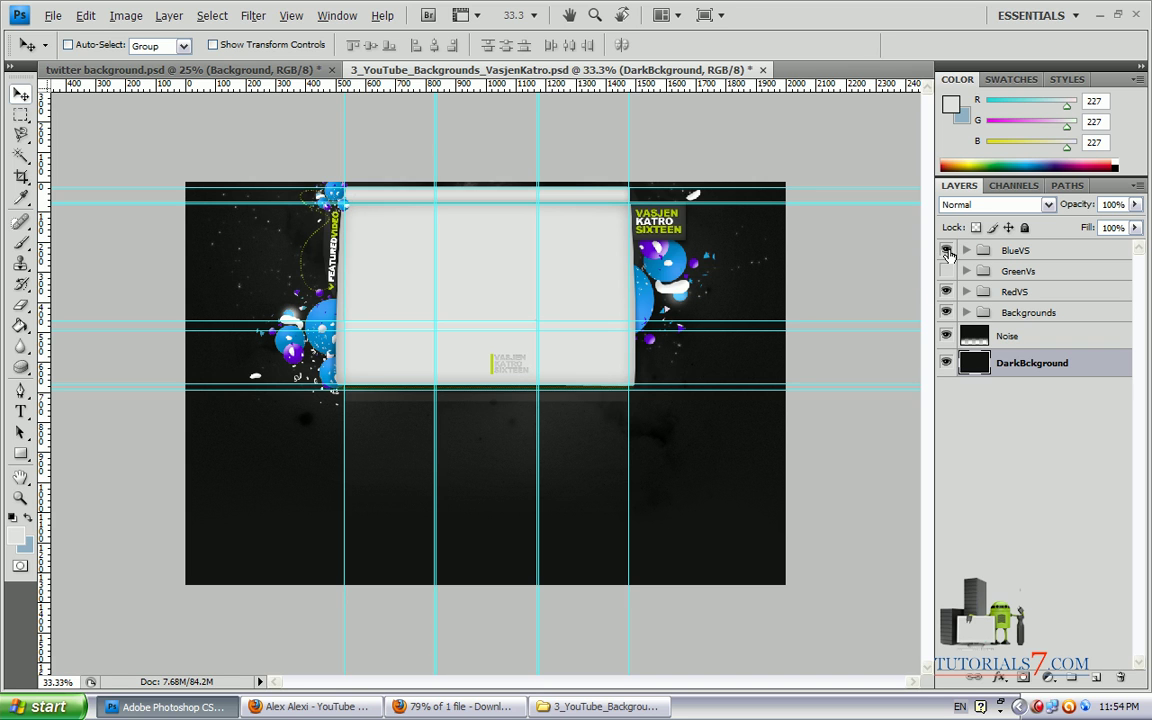
{"action": "left_click", "coordinate": [946, 250]}
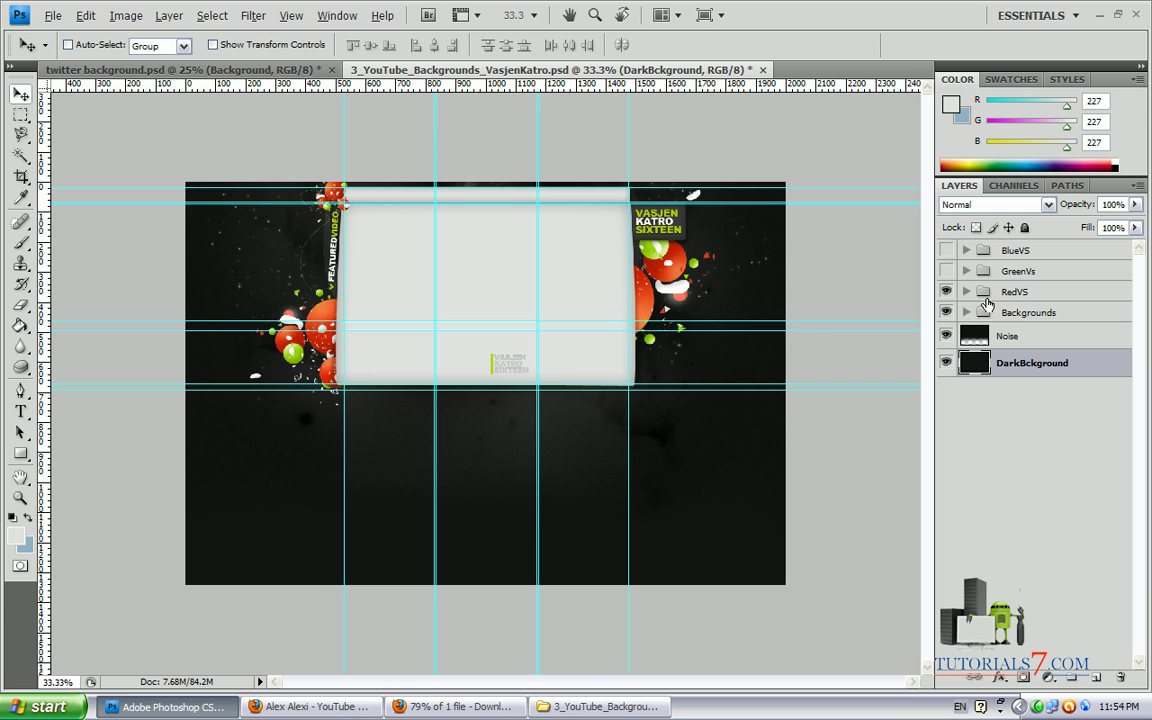
{"action": "left_click", "coordinate": [966, 291]}
{"action": "left_click_drag", "start_coordinate": [1140, 329], "coordinate": [1054, 432]}
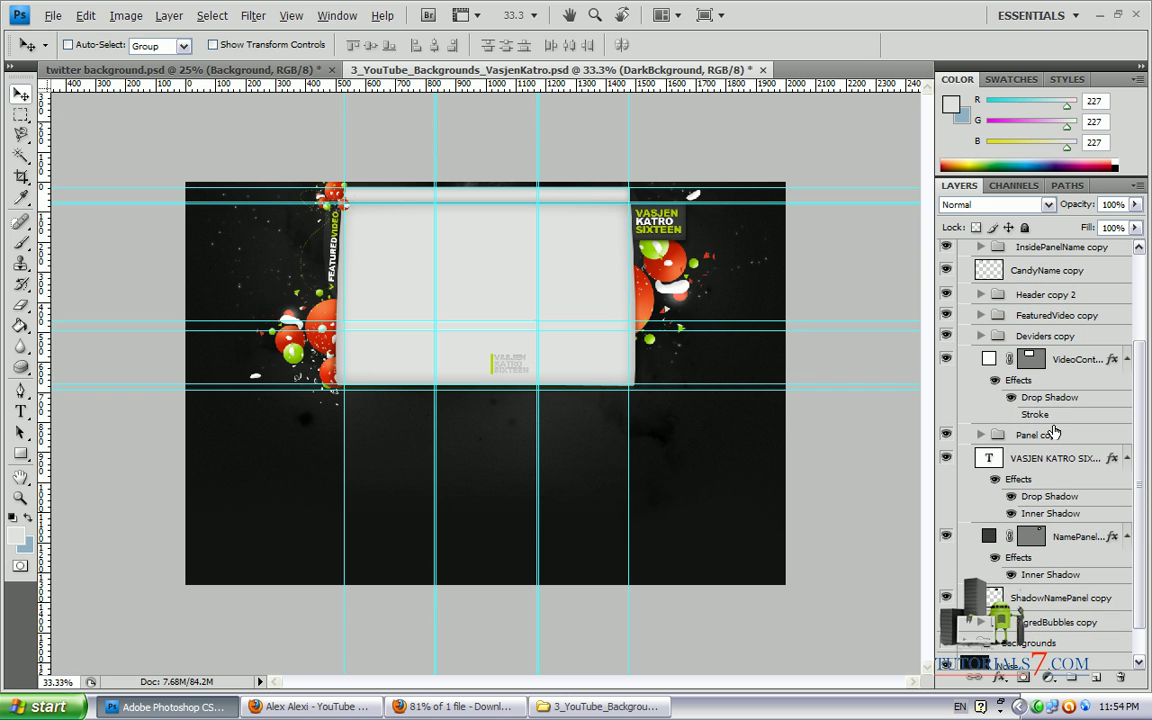
Step: Replace the VASJEN KATRO logo text with 'Web Design & SEO' and colour the first line 00ffff
{"action": "double_click", "coordinate": [989, 459]}
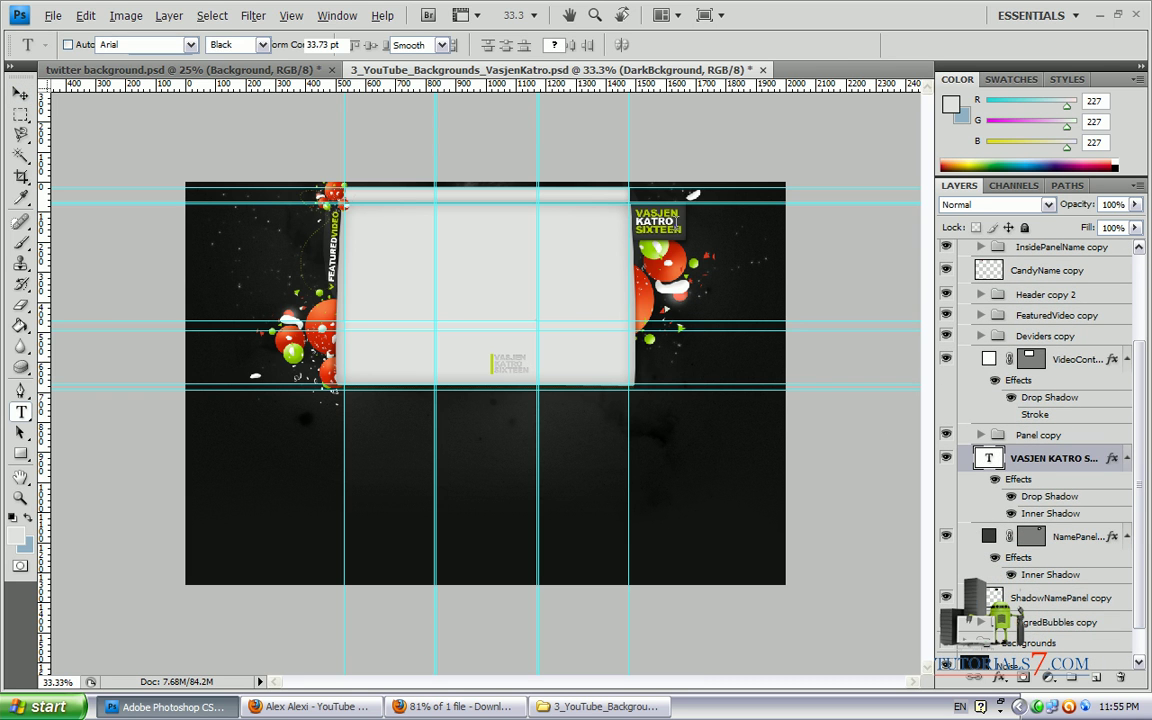
{"action": "type", "text": "Web"}
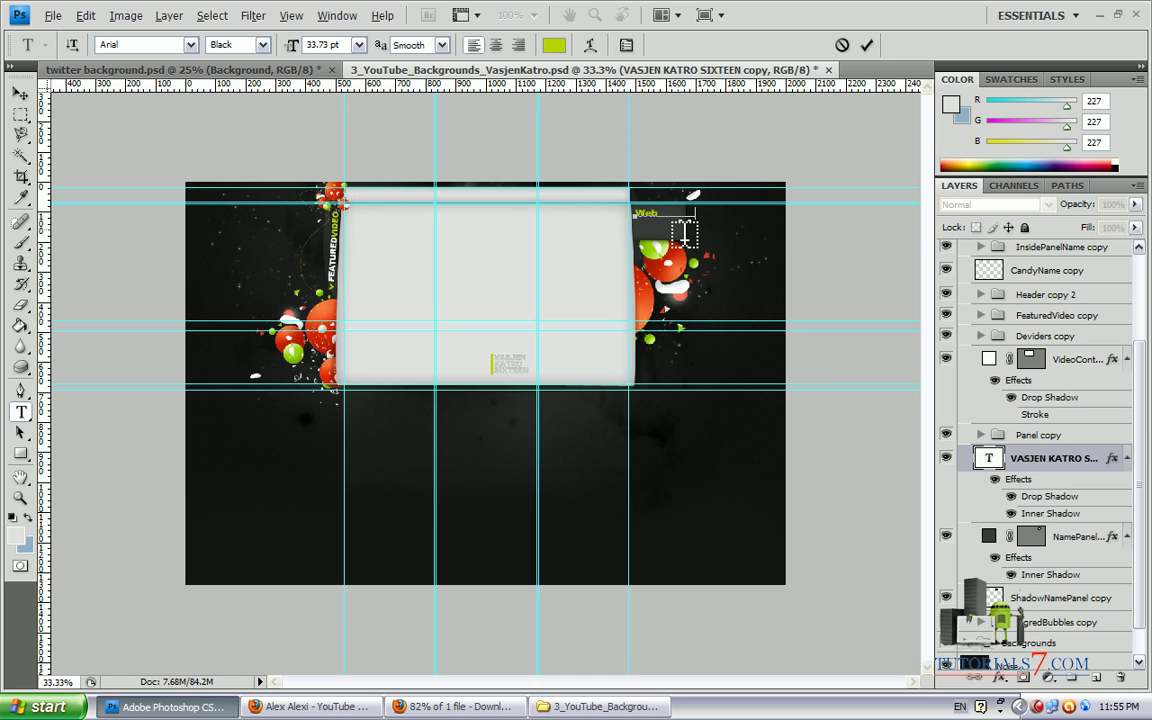
{"action": "type", "text": " Design & SEO Tutorials"}
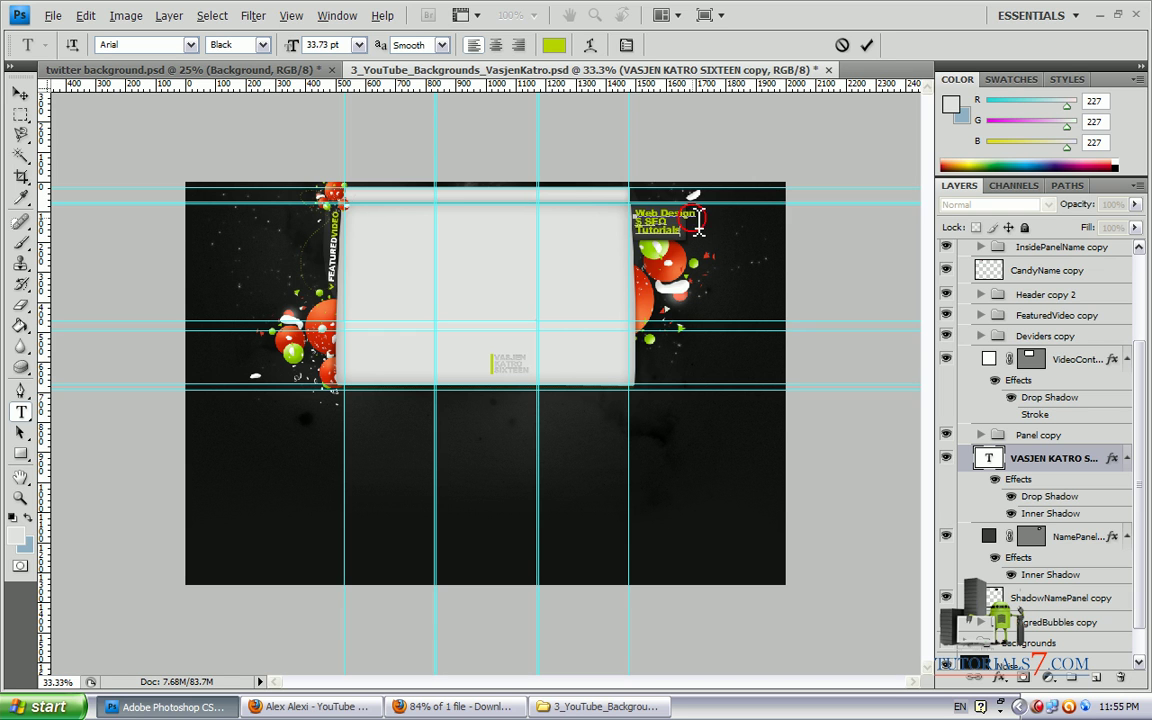
{"action": "left_click_drag", "start_coordinate": [697, 222], "coordinate": [632, 211]}
{"action": "left_click", "coordinate": [554, 45]}
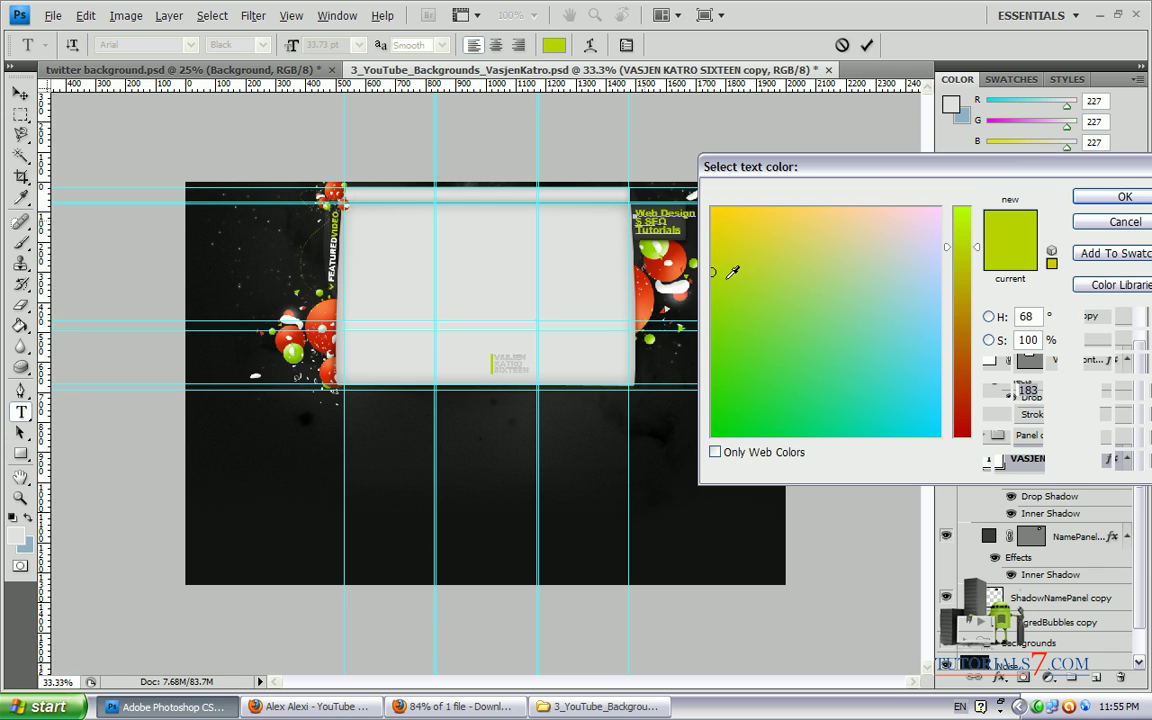
{"action": "left_click_drag", "start_coordinate": [1039, 461], "coordinate": [957, 464]}
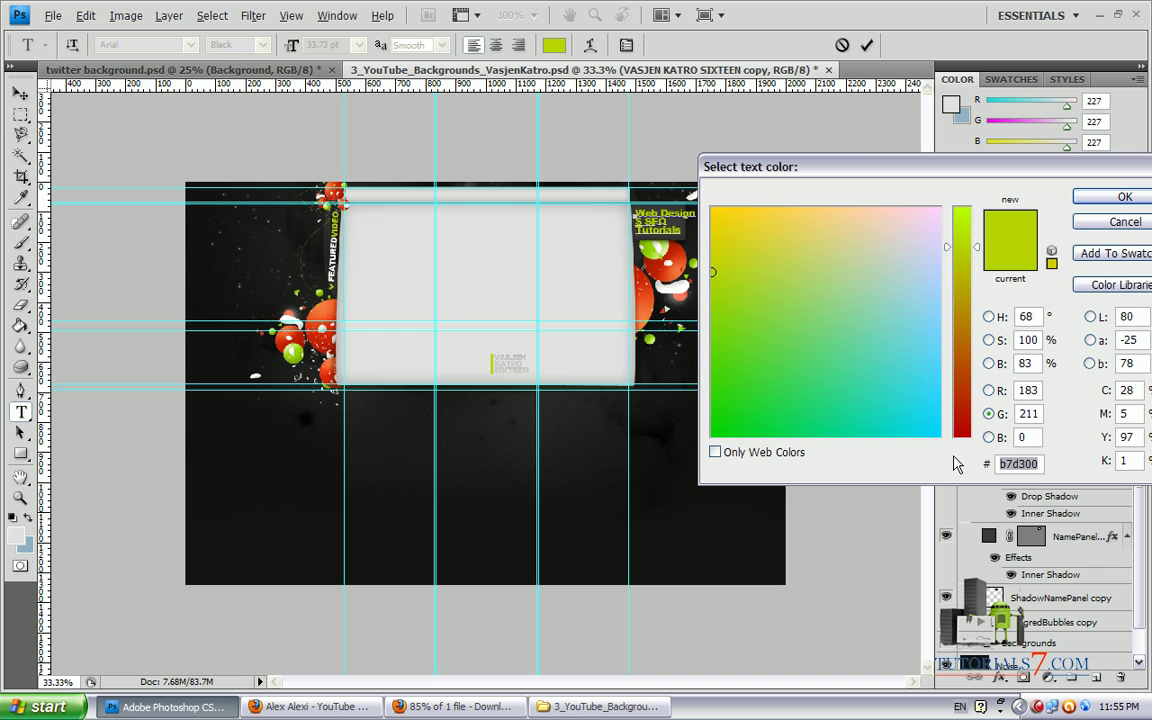
{"action": "type", "text": "00ffff"}
{"action": "left_click", "coordinate": [1103, 200]}
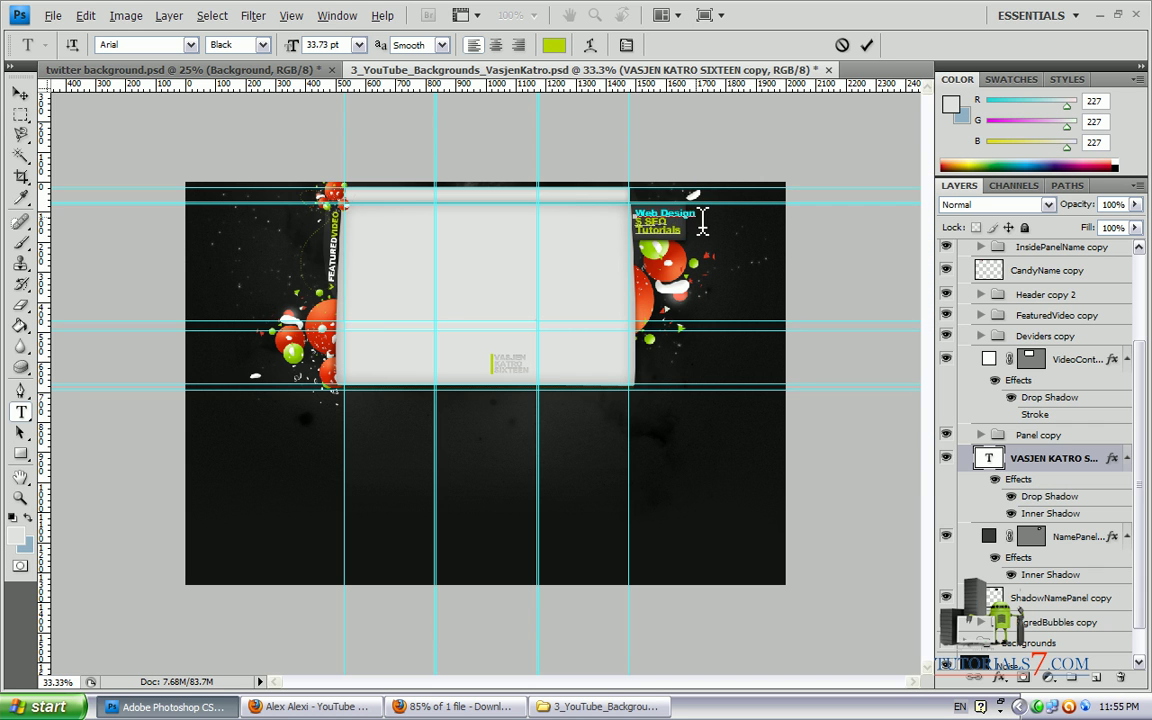
Step: Recolour the Web Design line white (ffffff) and the Tutorials line orange sampled from the canvas
{"action": "left_click_drag", "start_coordinate": [703, 222], "coordinate": [634, 210]}
{"action": "left_click", "coordinate": [554, 45]}
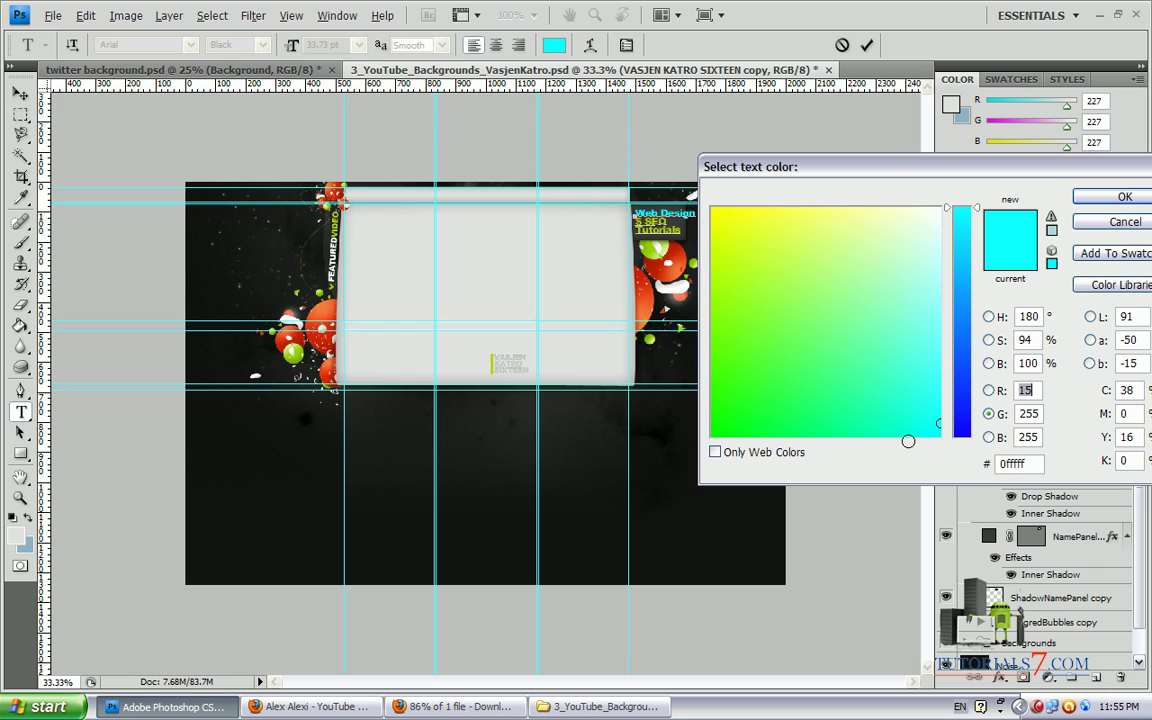
{"action": "double_click", "coordinate": [1020, 463]}
{"action": "type", "text": "ffffff"}
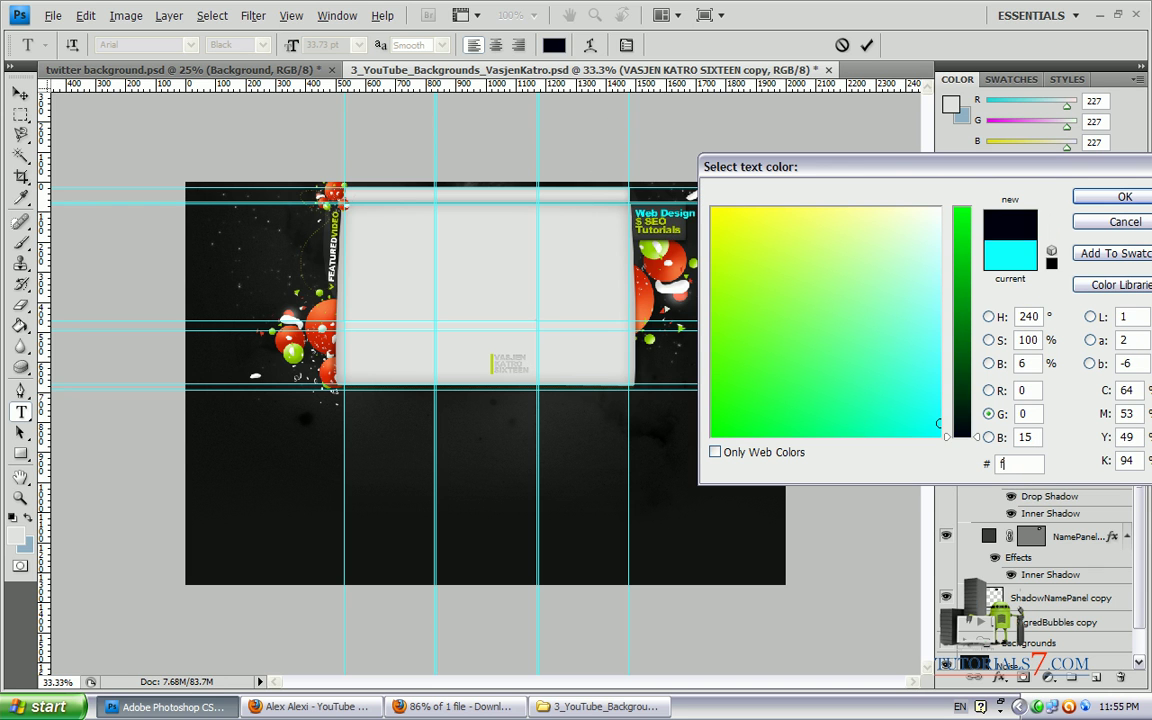
{"action": "left_click", "coordinate": [1104, 200]}
{"action": "left_click_drag", "start_coordinate": [684, 232], "coordinate": [636, 230]}
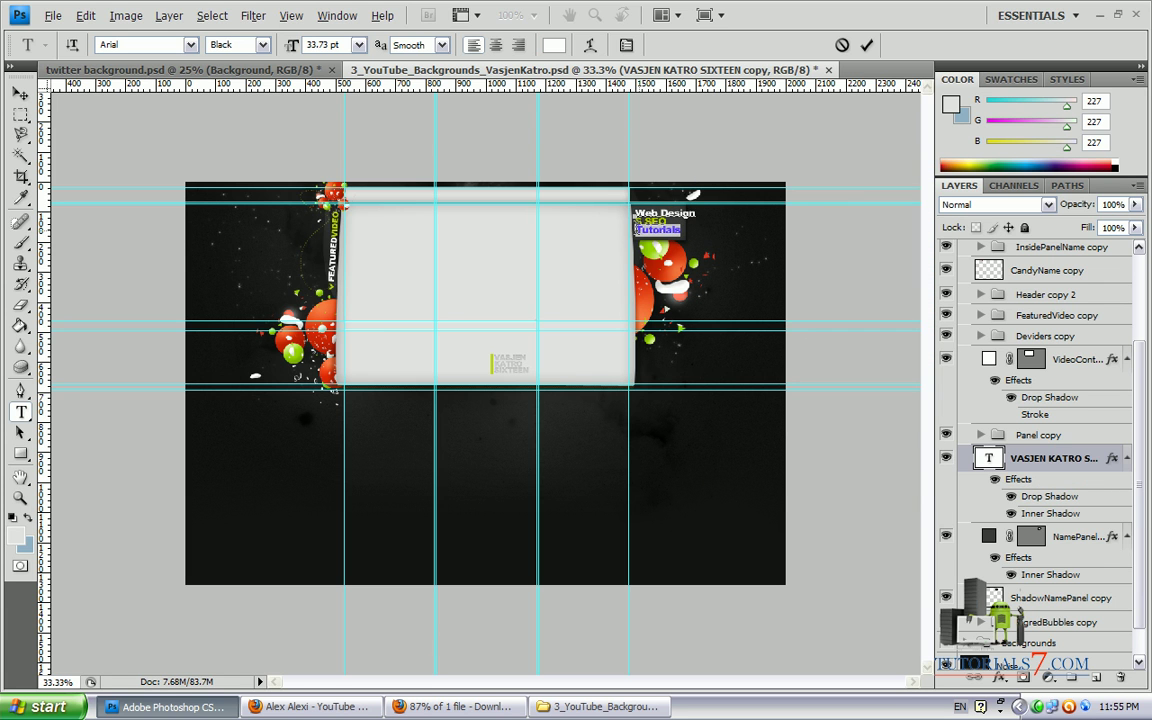
{"action": "left_click", "coordinate": [554, 44]}
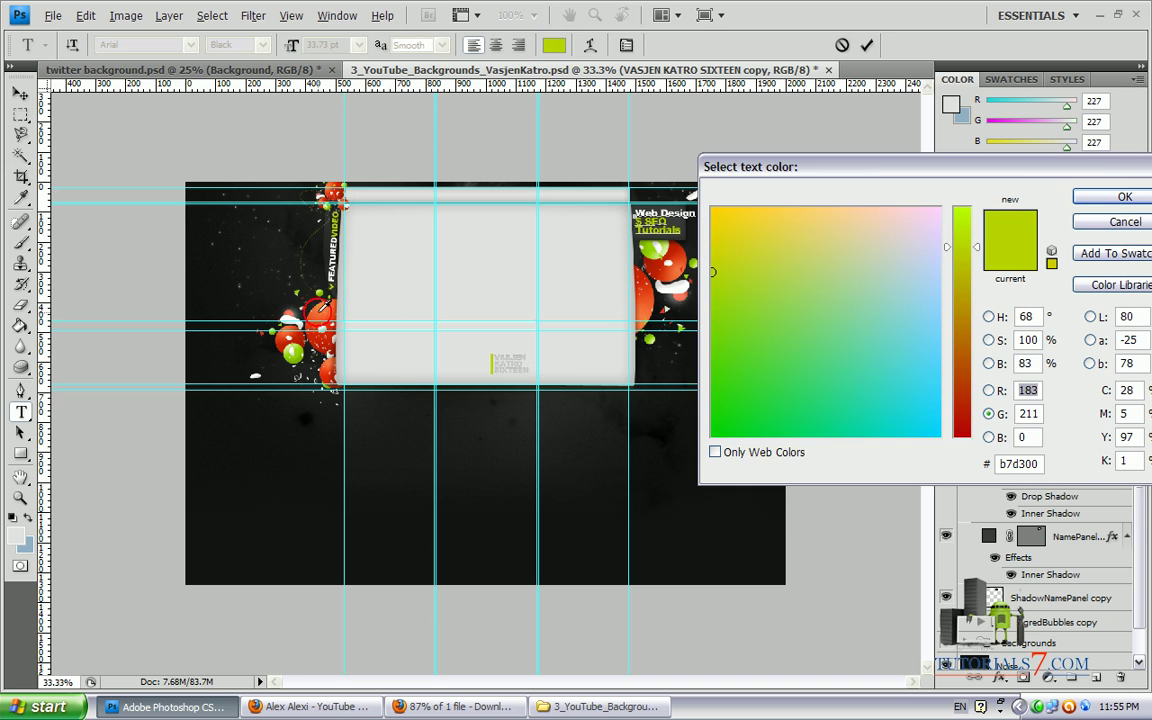
{"action": "left_click", "coordinate": [297, 276]}
{"action": "left_click", "coordinate": [1124, 196]}
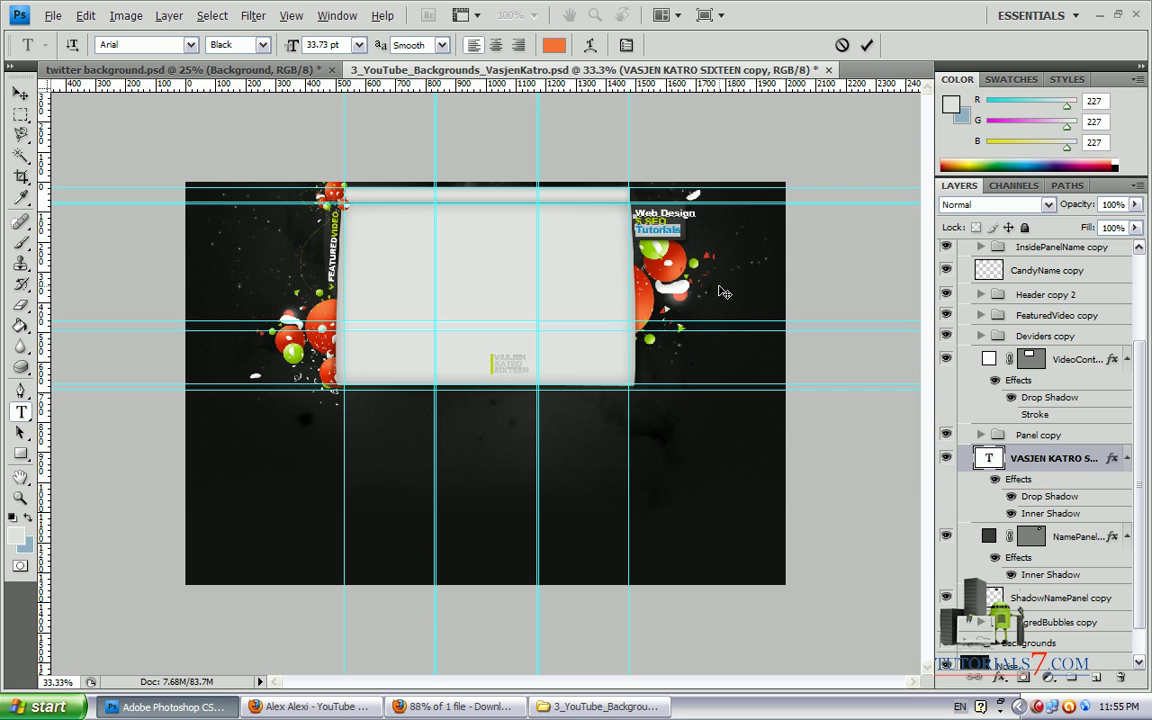
Step: Zoom in and enlarge the Web Design line of the logo text to 28 pt
{"action": "key", "text": "ctrl+plus"}
{"action": "key", "text": "ctrl+plus"}
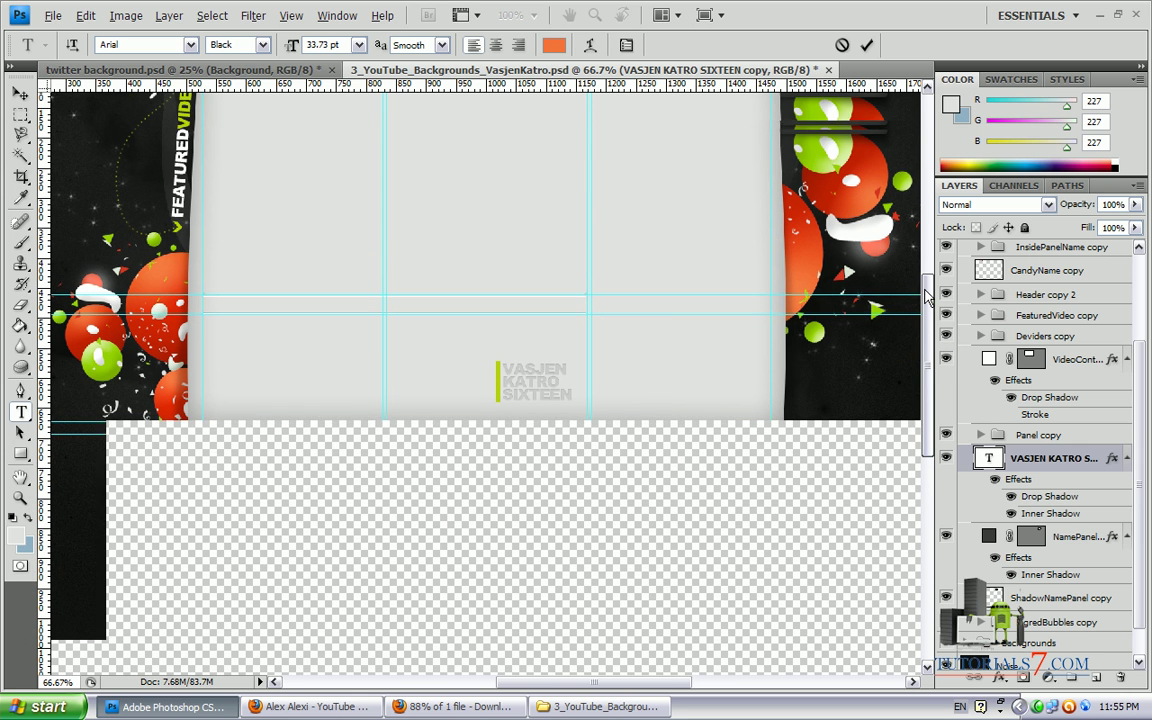
{"action": "scroll", "coordinate": [928, 296], "scroll_direction": "up", "scroll_amount": 5}
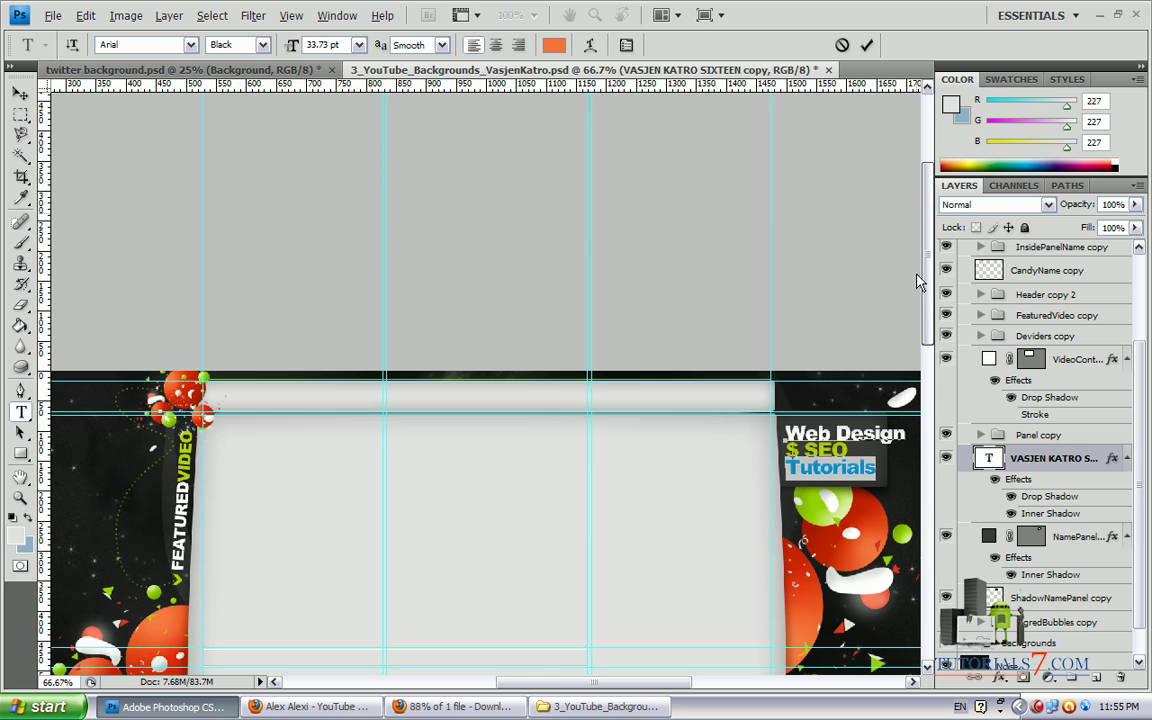
{"action": "scroll", "coordinate": [920, 283], "scroll_direction": "down", "scroll_amount": 1}
{"action": "left_click", "coordinate": [872, 420]}
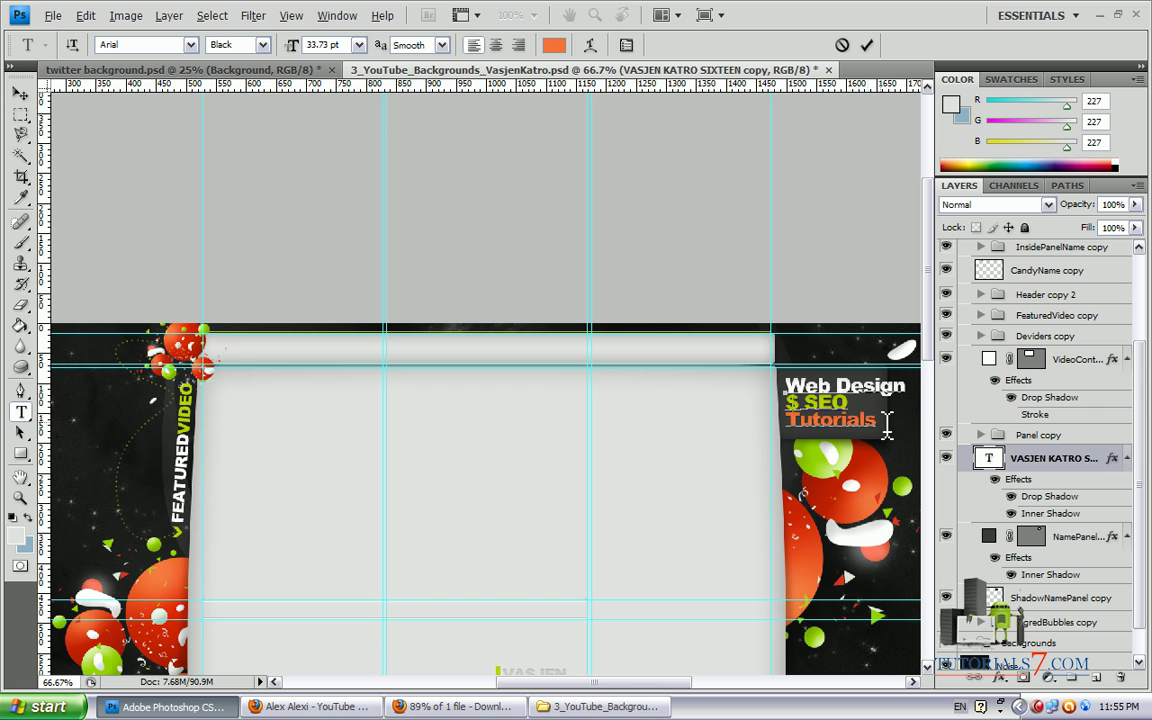
{"action": "left_click_drag", "start_coordinate": [886, 424], "coordinate": [802, 381]}
{"action": "left_click_drag", "start_coordinate": [904, 389], "coordinate": [790, 378]}
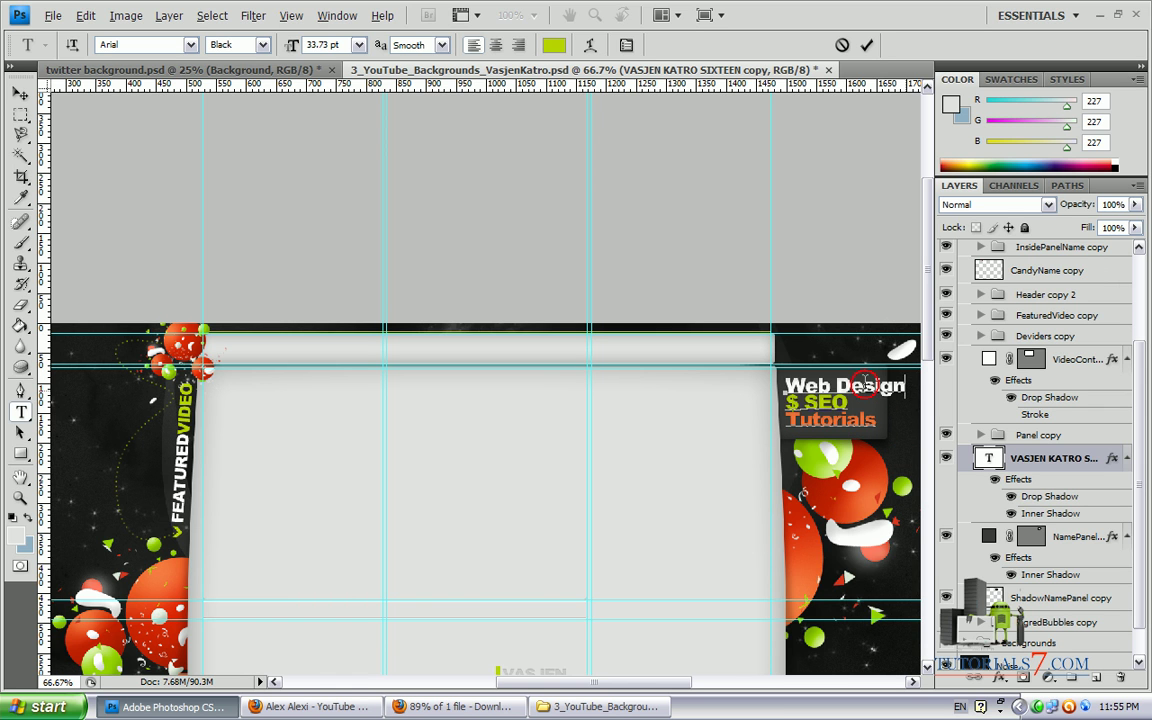
{"action": "left_click", "coordinate": [323, 44]}
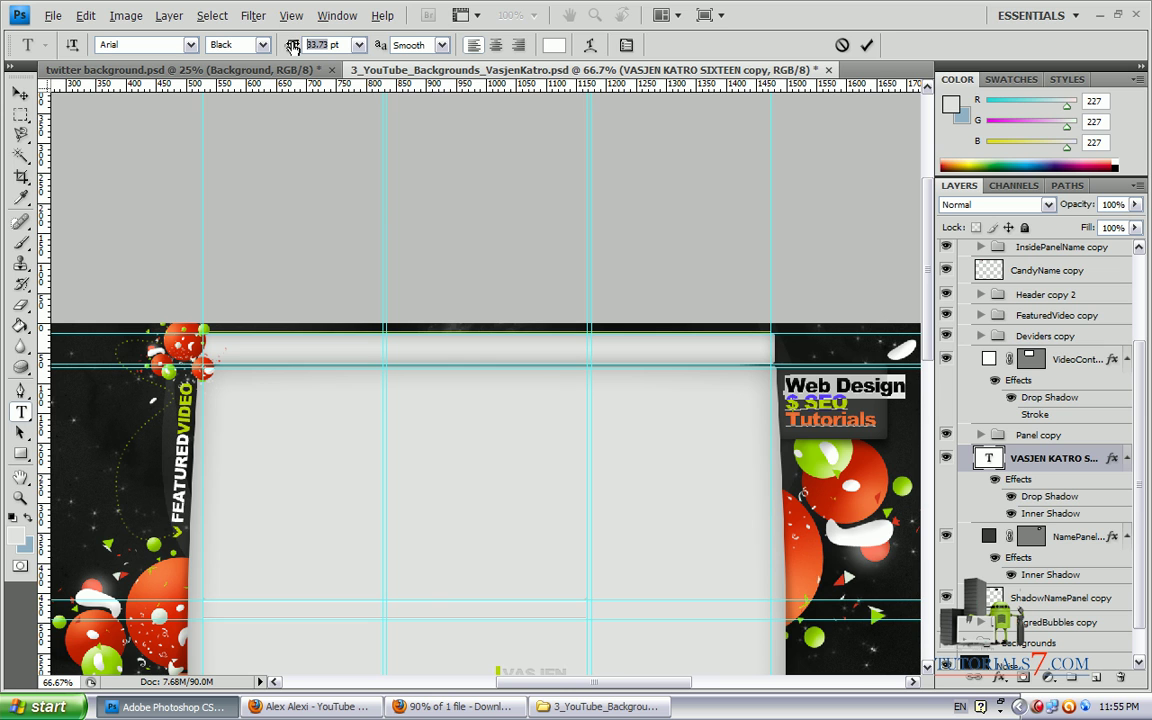
{"action": "type", "text": "26"}
{"action": "key", "text": "Return"}
{"action": "key", "text": "Up"}
{"action": "key", "text": "Up"}
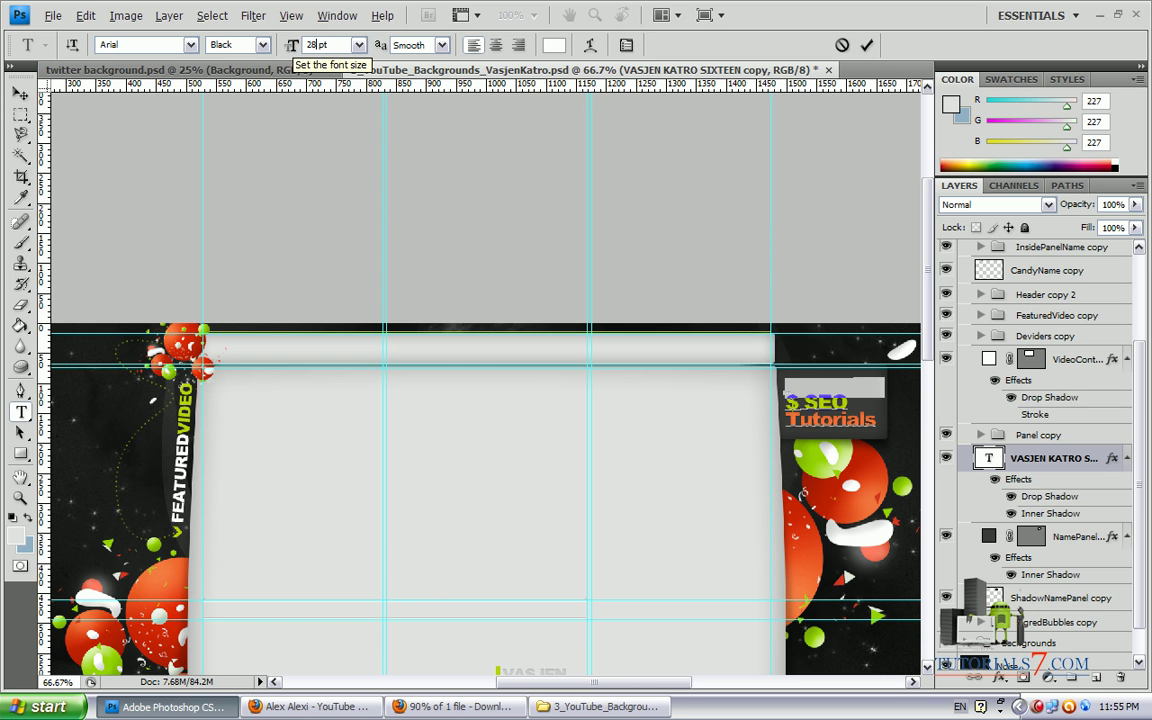
{"action": "left_click", "coordinate": [20, 92]}
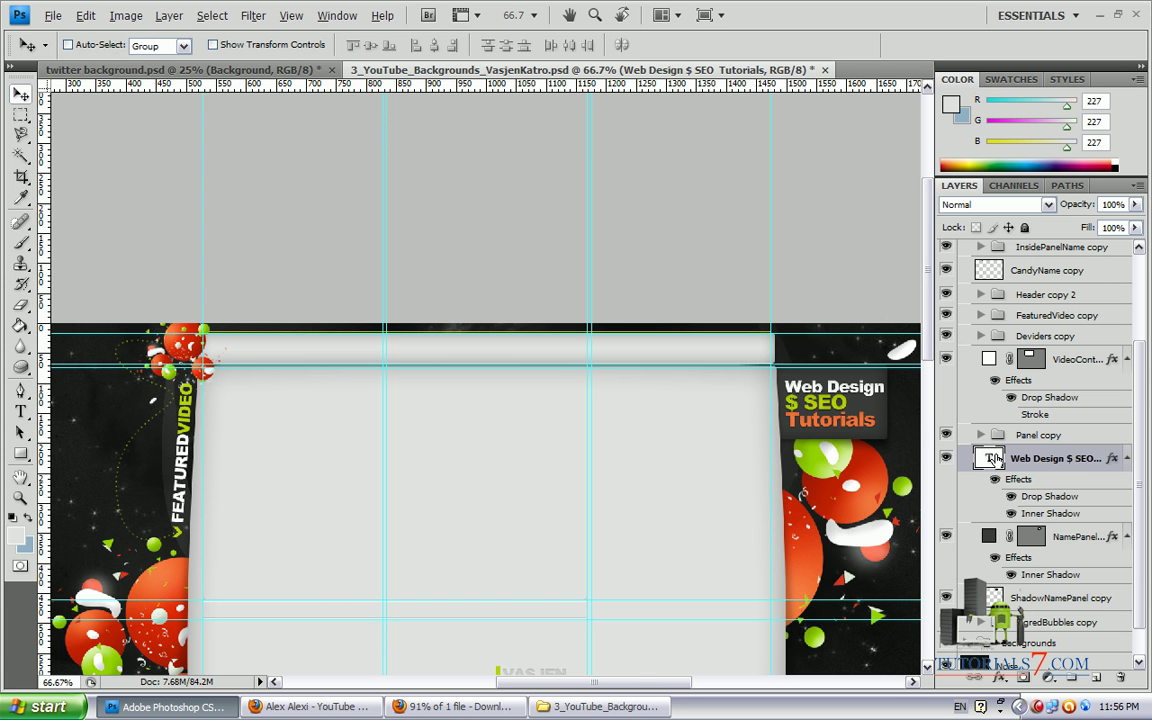
Step: Replace the $ sign in the banner text with & and commit the edit
{"action": "double_click", "coordinate": [990, 460]}
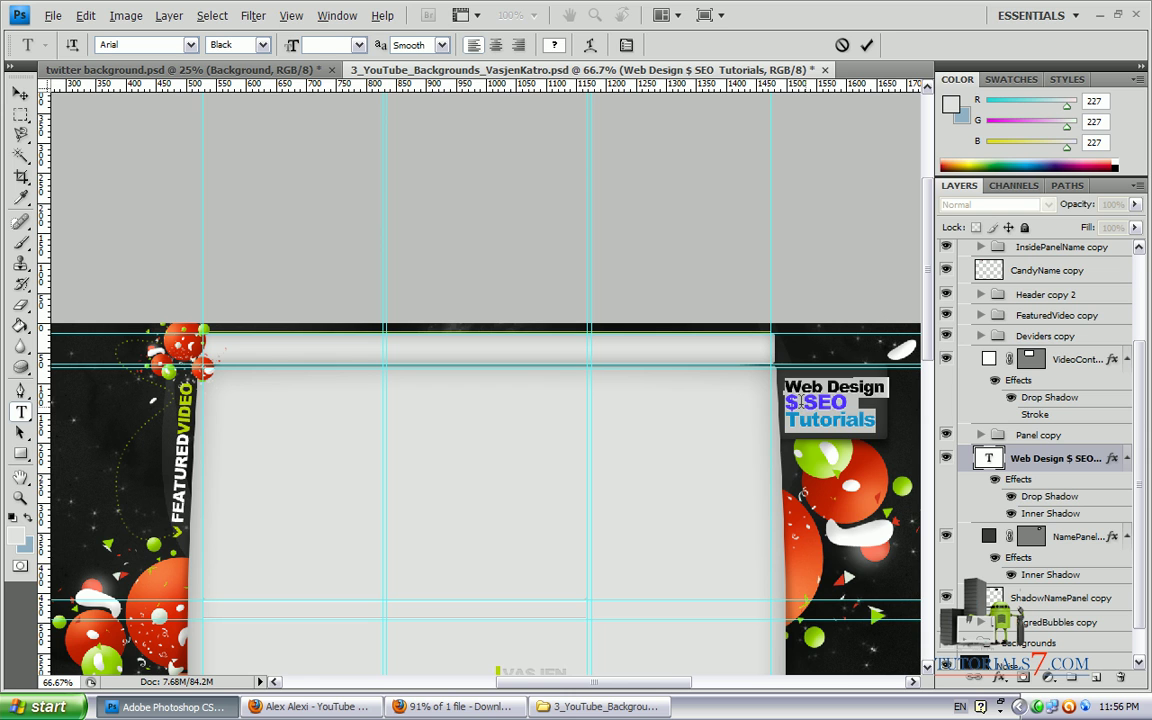
{"action": "left_click", "coordinate": [790, 402]}
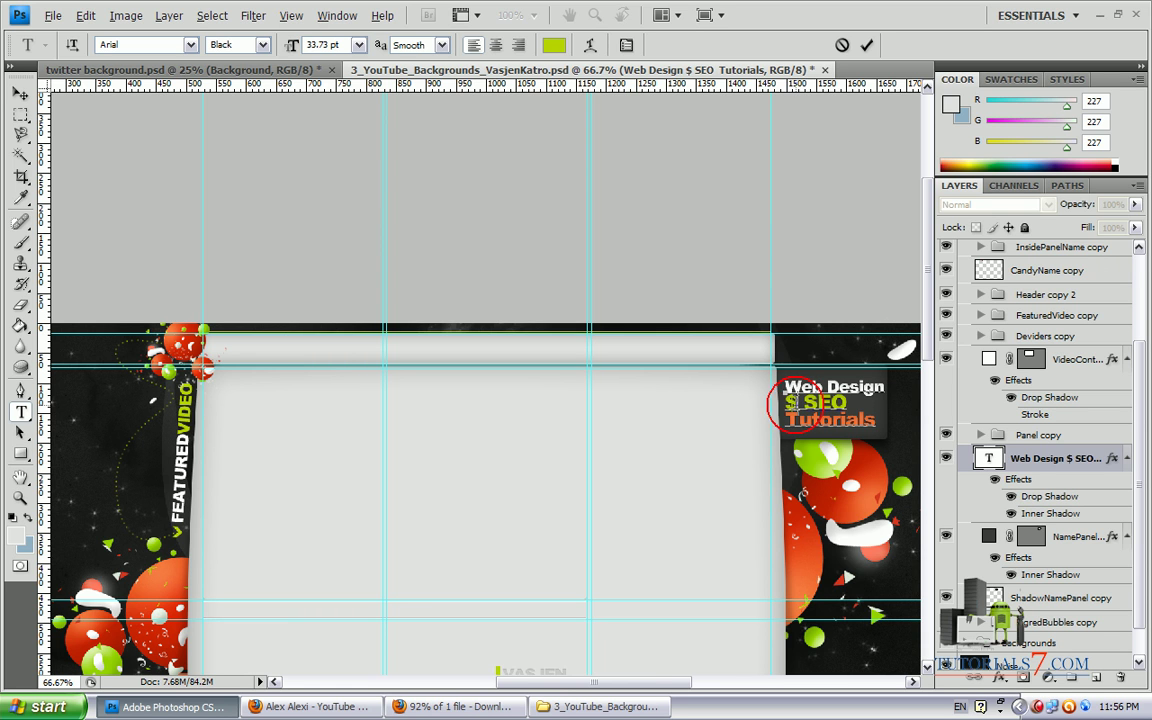
{"action": "left_click_drag", "start_coordinate": [785, 402], "coordinate": [797, 402]}
{"action": "type", "text": "&"}
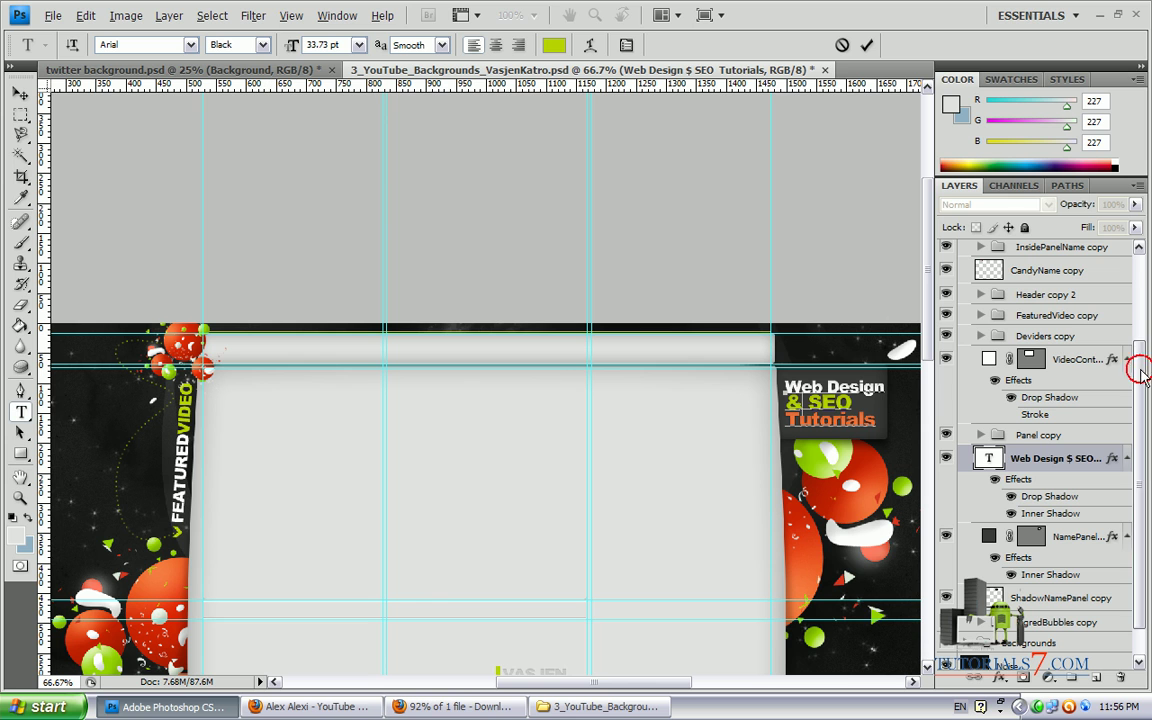
{"action": "left_click", "coordinate": [985, 315]}
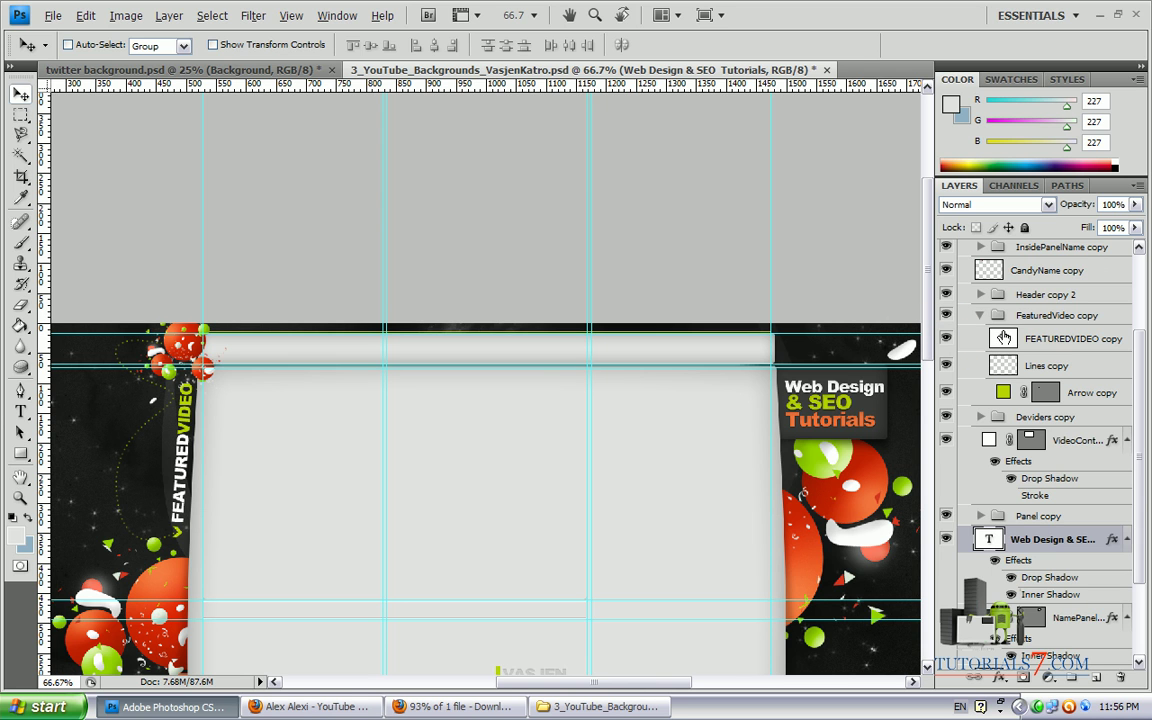
Step: Replace the FEATUREDVIDEO label with Tutorials7.com, coloured orange sampled from the banner text
{"action": "left_click", "coordinate": [1004, 338]}
{"action": "double_click", "coordinate": [1004, 338]}
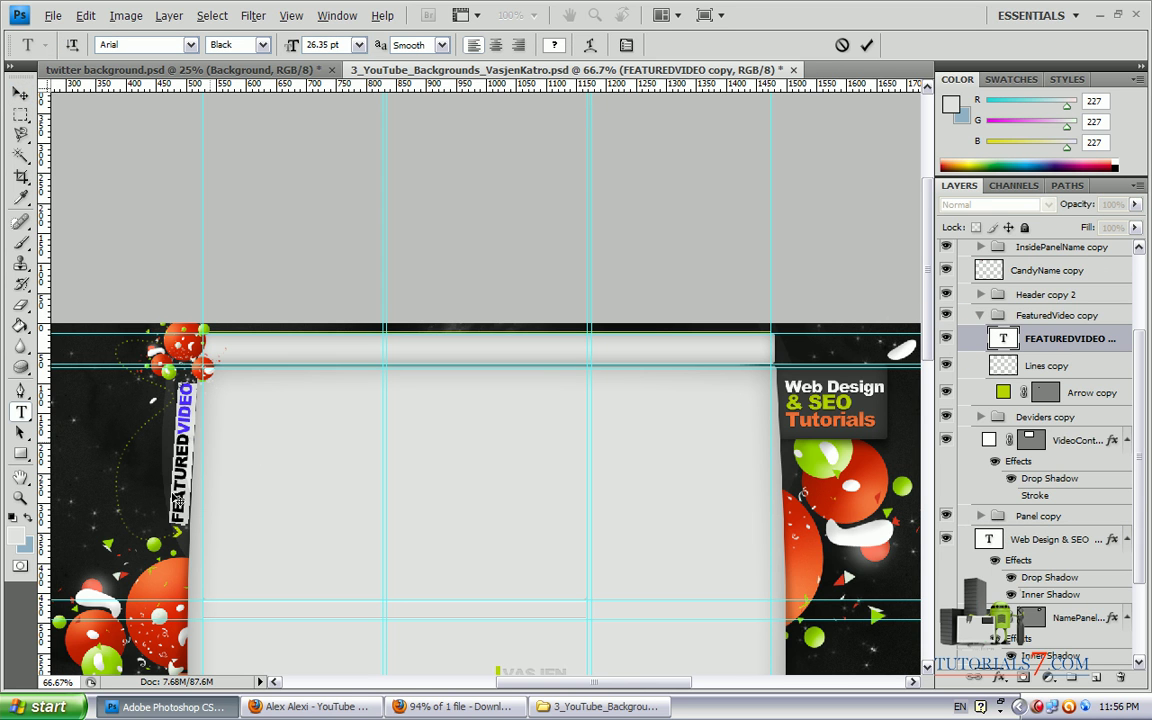
{"action": "type", "text": "Tex"}
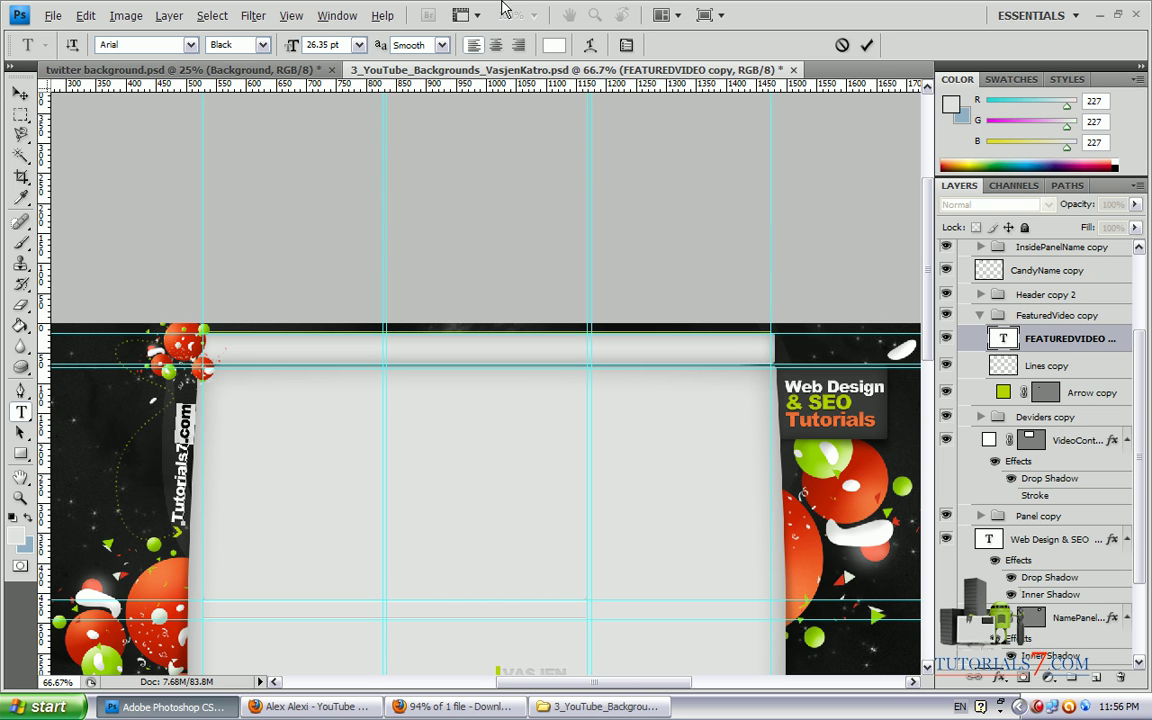
{"action": "left_click", "coordinate": [552, 46]}
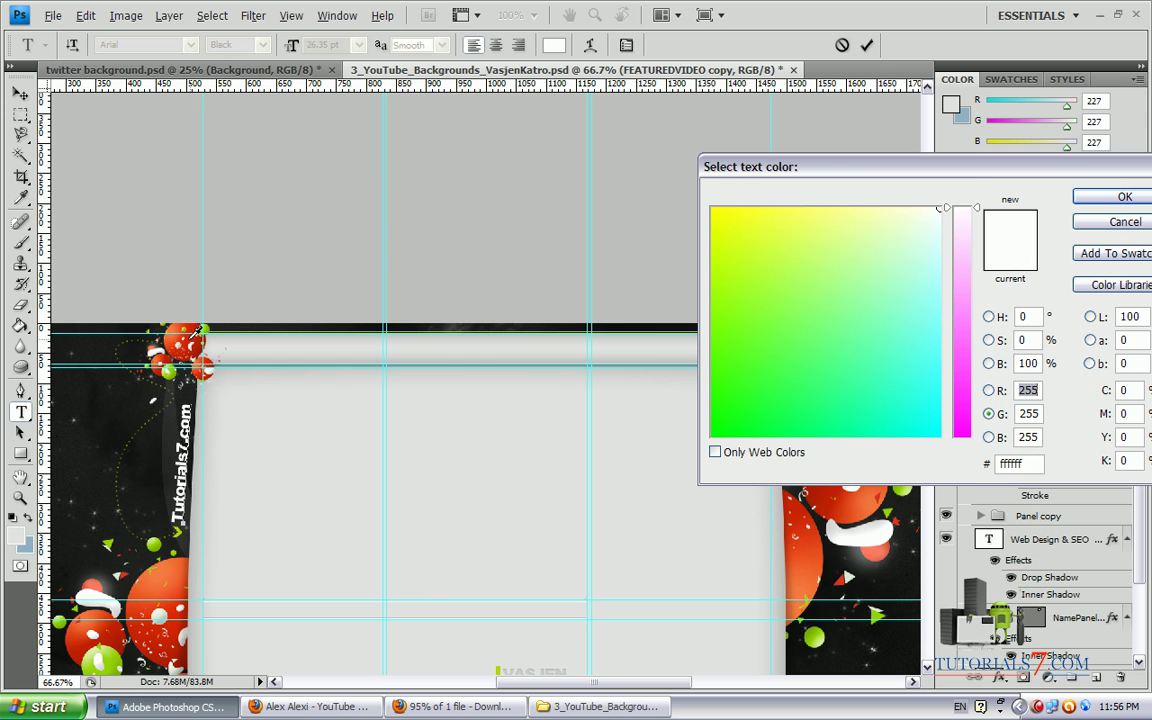
{"action": "left_click_drag", "start_coordinate": [864, 176], "coordinate": [558, 169]}
{"action": "left_click", "coordinate": [797, 407]}
{"action": "left_click", "coordinate": [854, 192]}
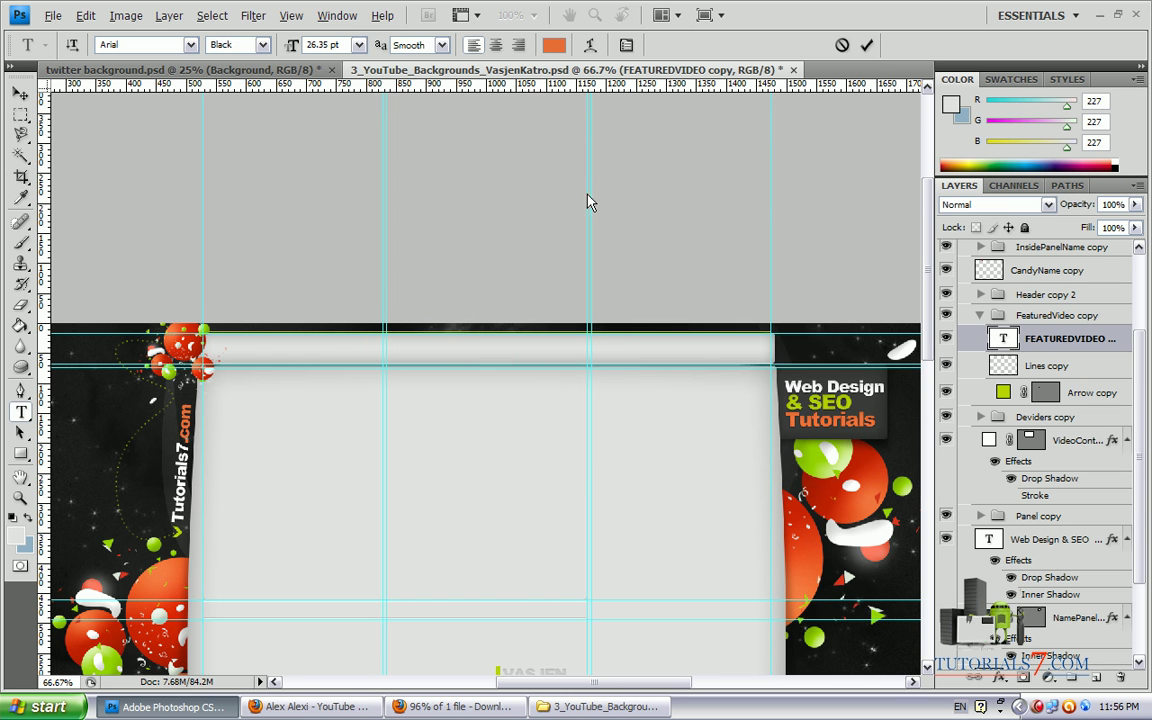
Step: Zoom out, commit the Tutorials7.com text, and return to the YouTube channel page in Firefox
{"action": "key", "text": "ctrl+minus"}
{"action": "key", "text": "ctrl+minus"}
{"action": "key", "text": "ctrl+minus"}
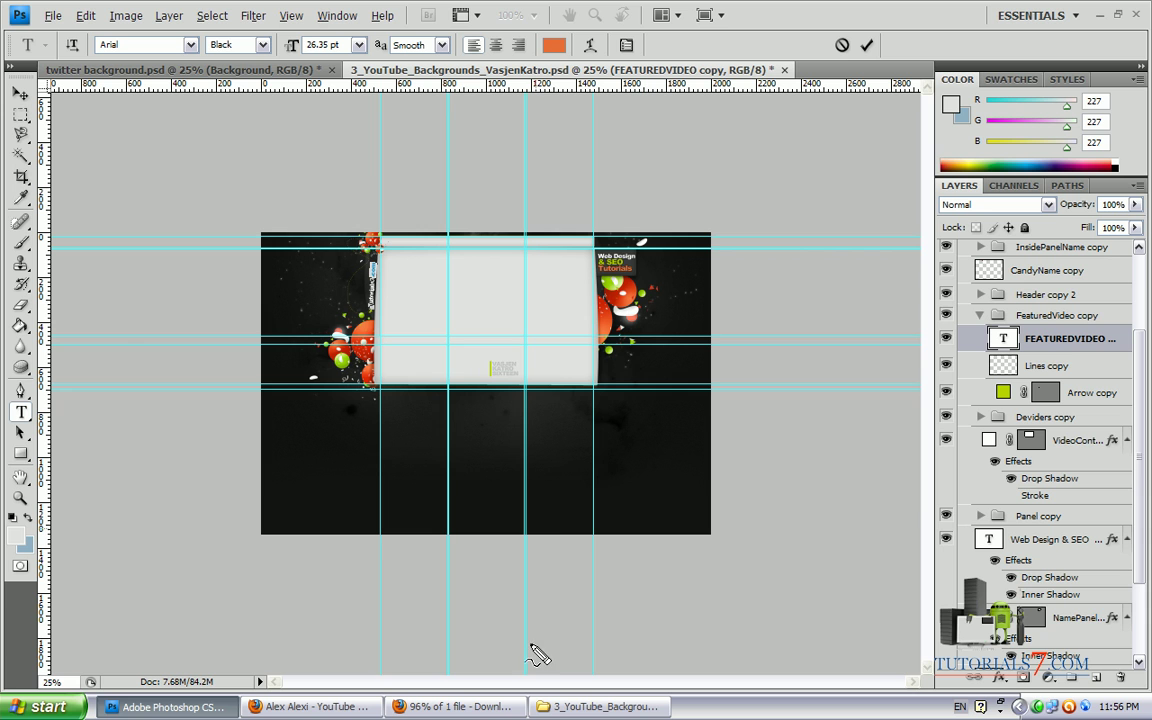
{"action": "mouse_move", "coordinate": [531, 645]}
{"action": "left_mouse_down"}
{"action": "mouse_move", "coordinate": [499, 425]}
{"action": "mouse_move", "coordinate": [571, 359]}
{"action": "mouse_move", "coordinate": [463, 338]}
{"action": "mouse_move", "coordinate": [493, 412]}
{"action": "left_mouse_up"}
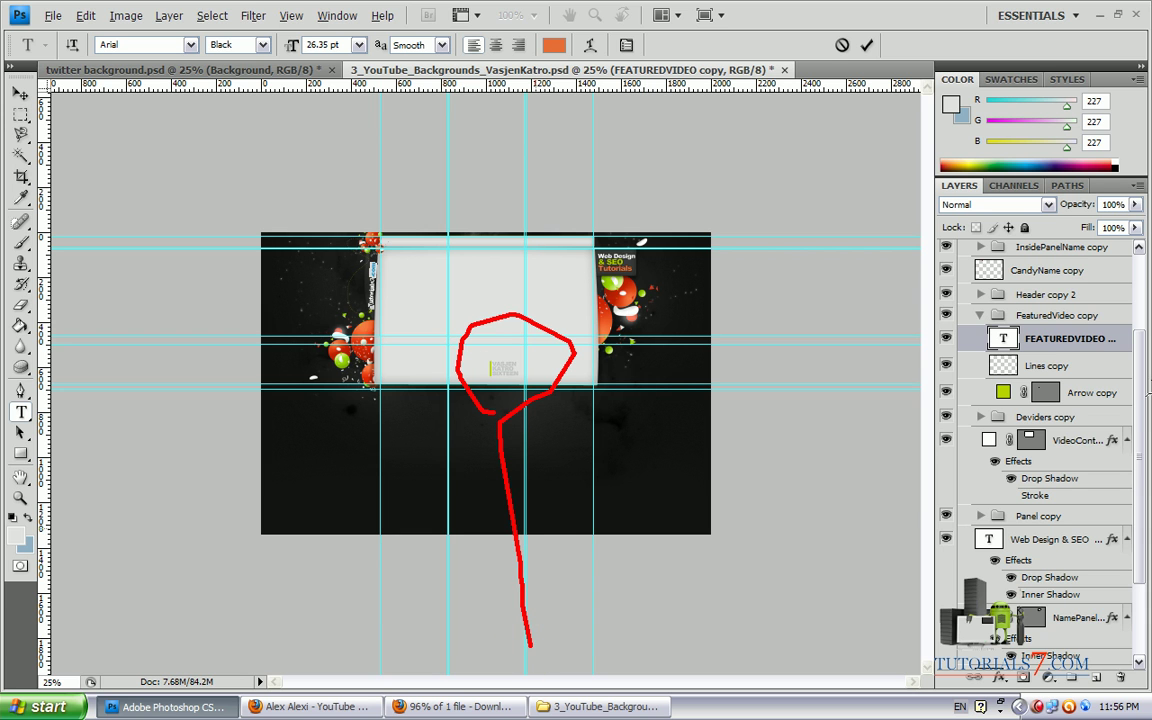
{"action": "scroll", "coordinate": [1066, 560], "scroll_direction": "down", "scroll_amount": 5}
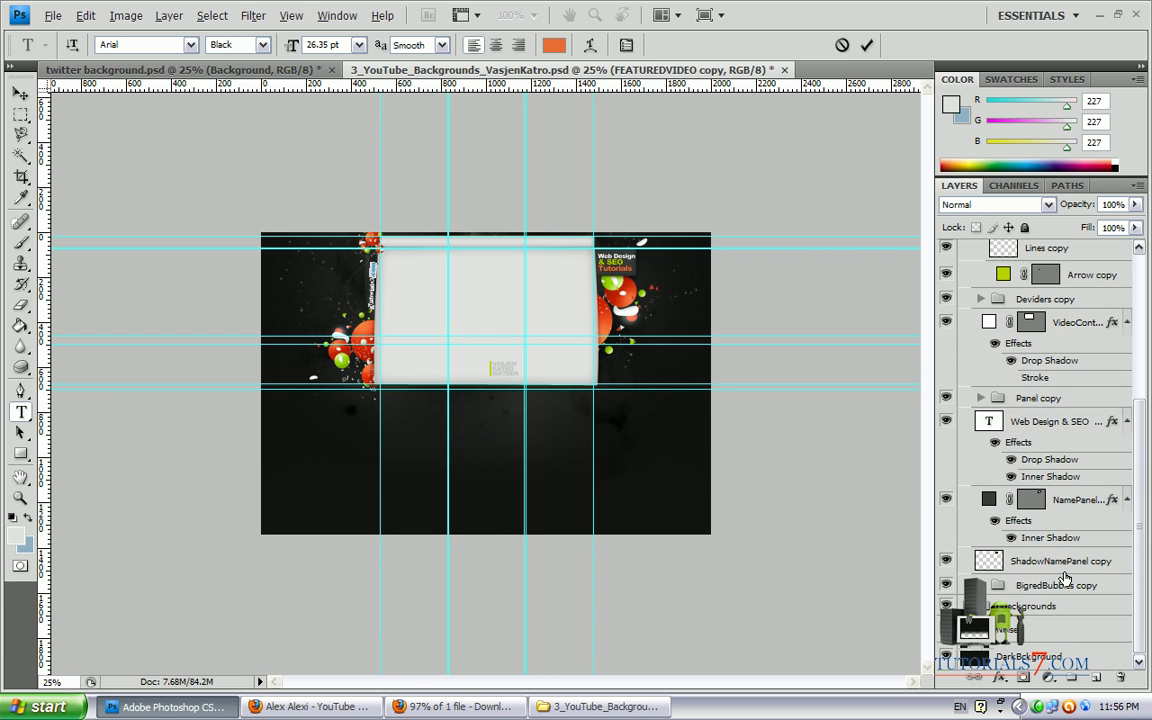
{"action": "scroll", "coordinate": [1068, 381], "scroll_direction": "up", "scroll_amount": 10}
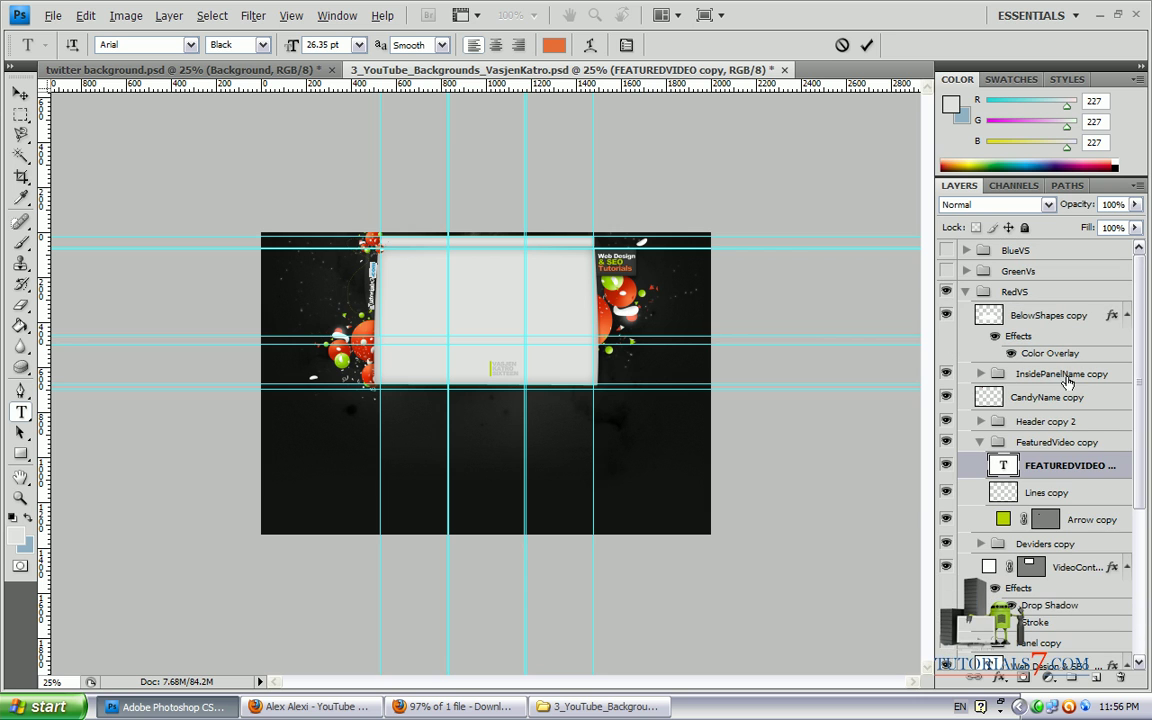
{"action": "key", "text": "v"}
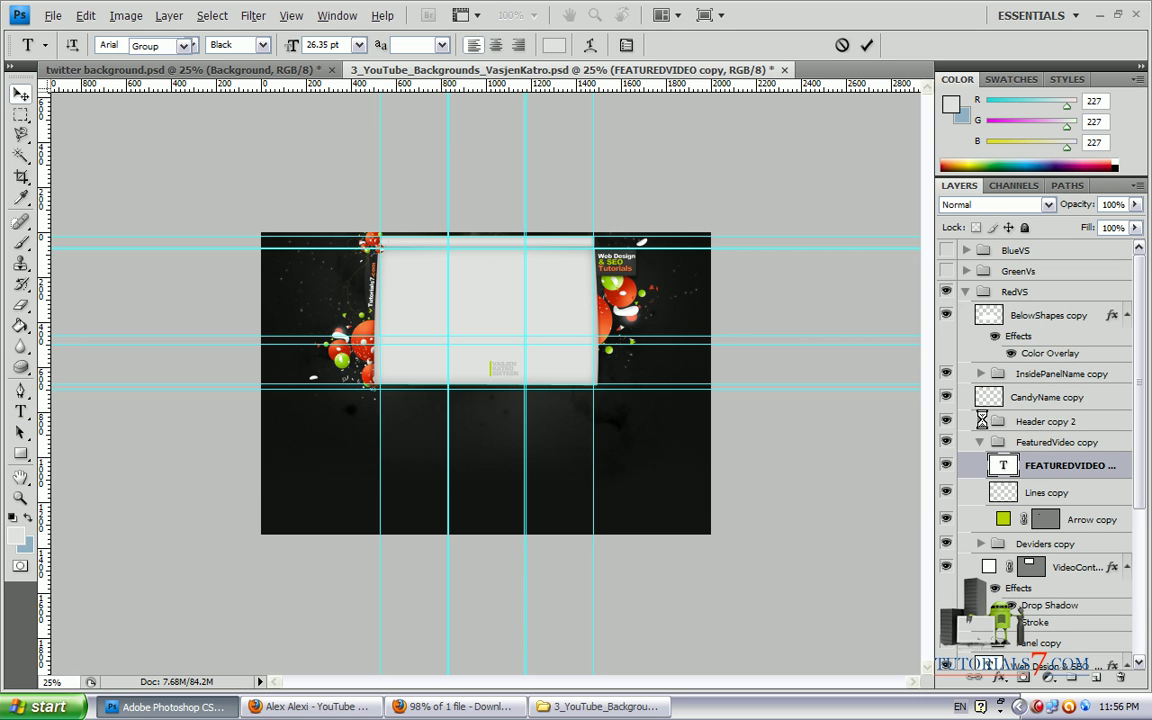
{"action": "left_click", "coordinate": [981, 421]}
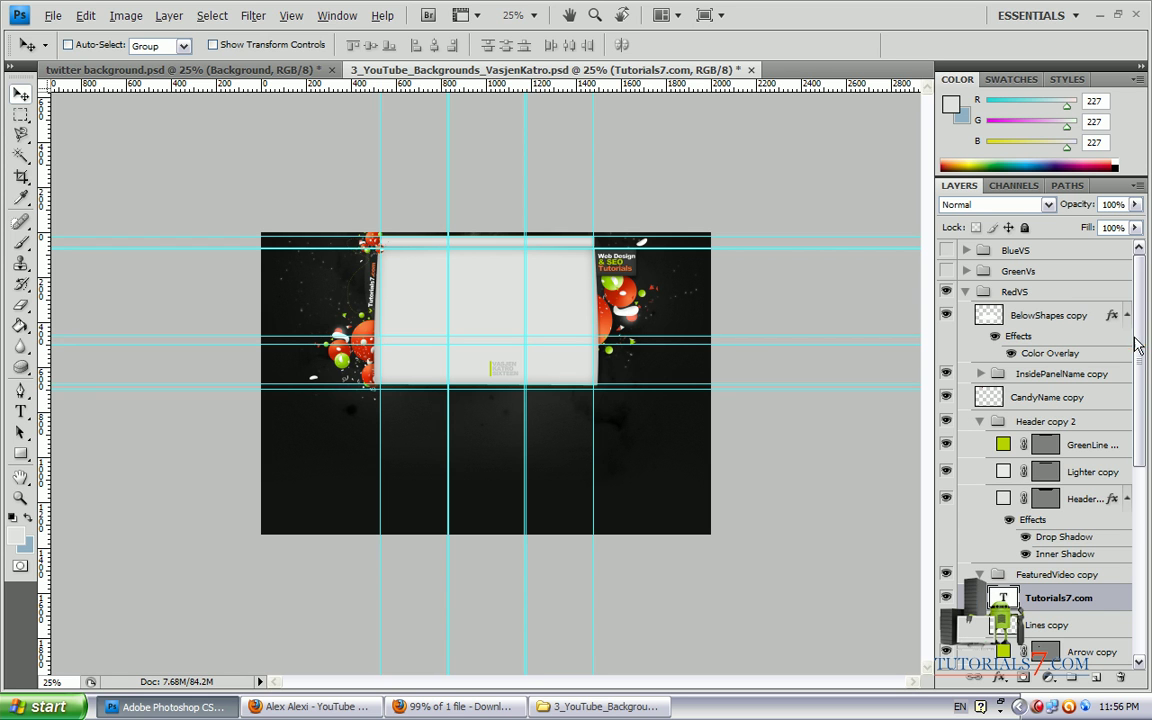
{"action": "left_click_drag", "start_coordinate": [1137, 336], "coordinate": [1118, 540]}
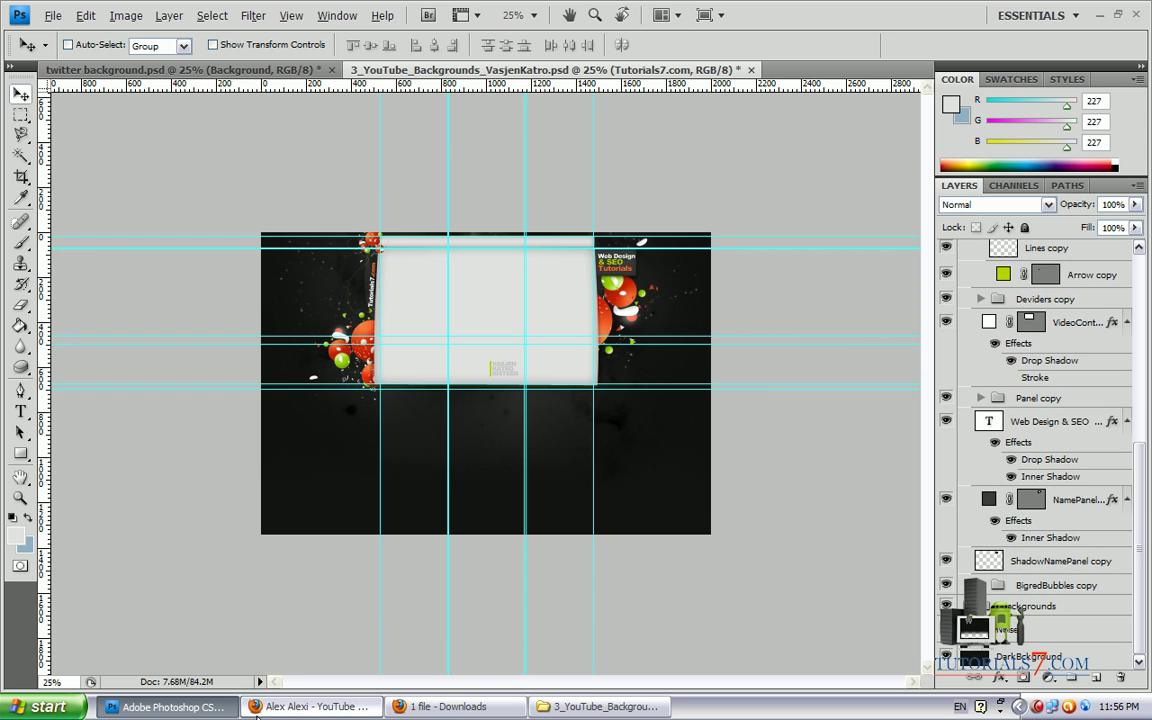
{"action": "left_click", "coordinate": [310, 706]}
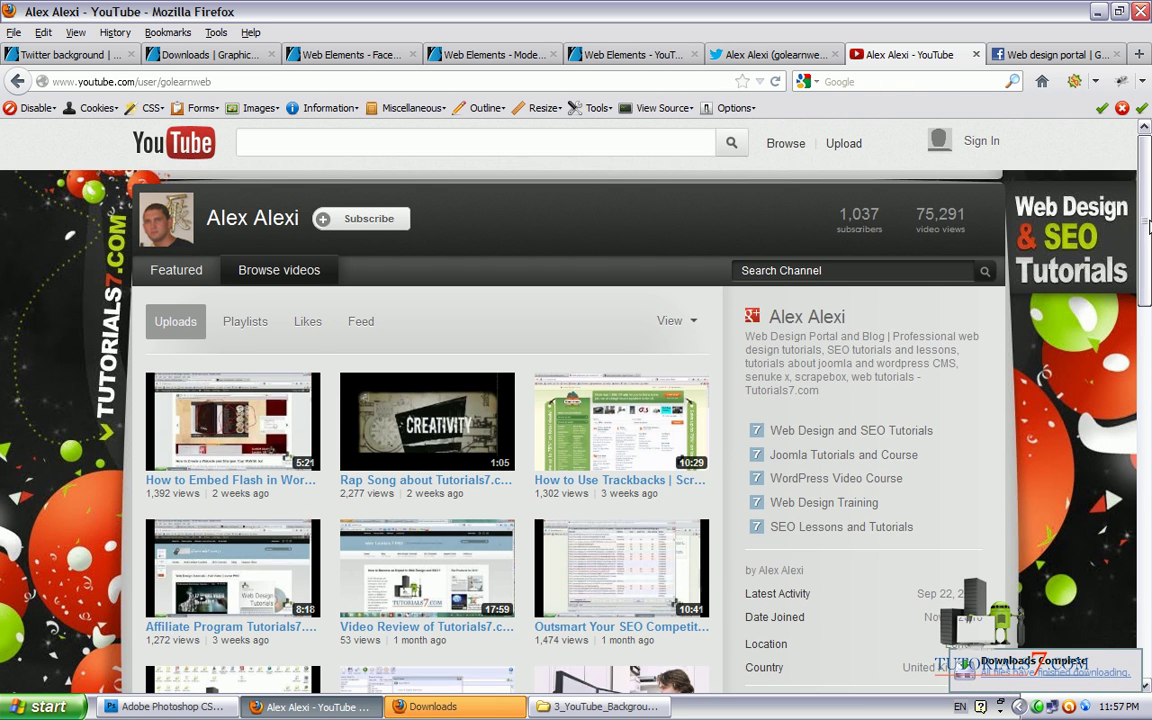
{"action": "left_click_drag", "start_coordinate": [1147, 200], "coordinate": [1147, 406]}
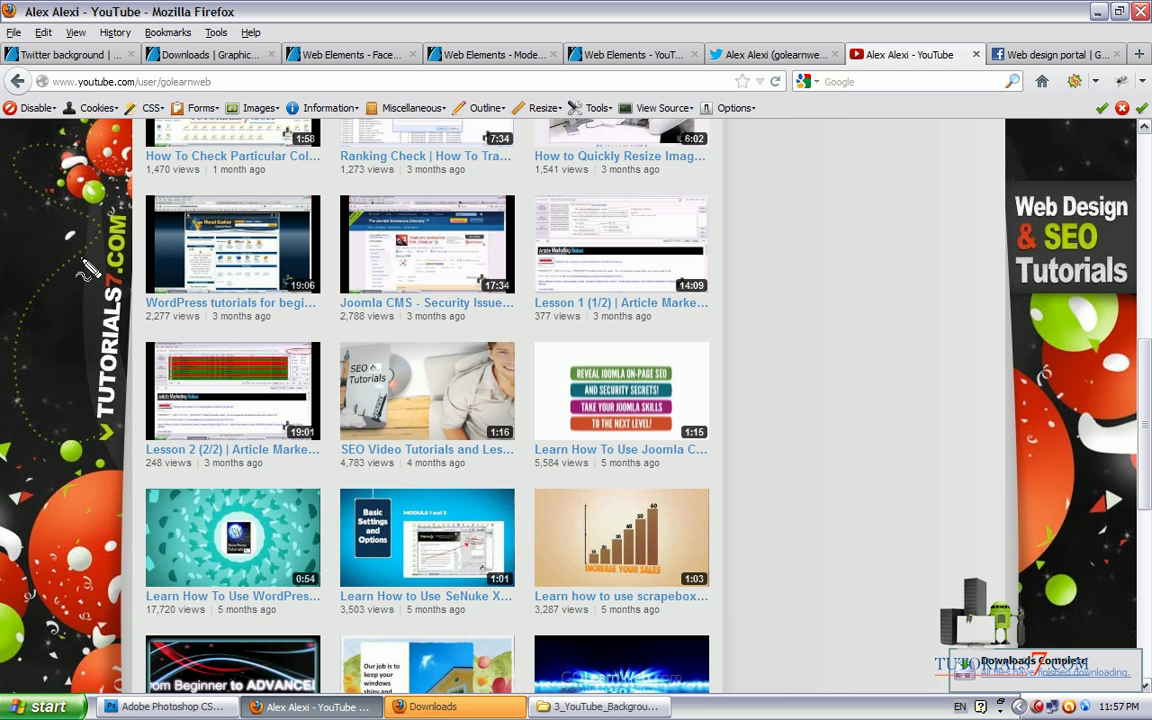
{"action": "mouse_move", "coordinate": [95, 190]}
{"action": "left_mouse_down"}
{"action": "mouse_move", "coordinate": [40, 410]}
{"action": "mouse_move", "coordinate": [150, 165]}
{"action": "left_mouse_up"}
{"action": "mouse_move", "coordinate": [1010, 178]}
{"action": "left_mouse_down"}
{"action": "mouse_move", "coordinate": [950, 230]}
{"action": "mouse_move", "coordinate": [1000, 295]}
{"action": "mouse_move", "coordinate": [1130, 180]}
{"action": "mouse_move", "coordinate": [1065, 162]}
{"action": "left_mouse_up"}
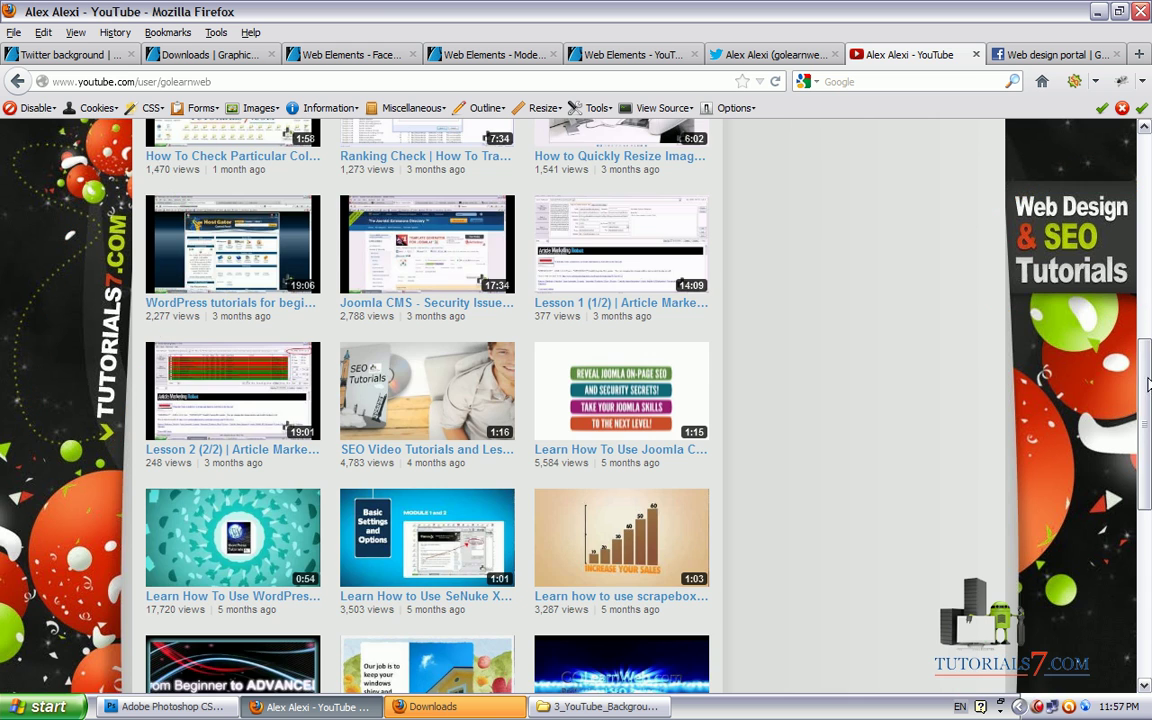
{"action": "mouse_move", "coordinate": [1148, 330]}
{"action": "left_mouse_down"}
{"action": "mouse_move", "coordinate": [1143, 565]}
{"action": "mouse_move", "coordinate": [1143, 492]}
{"action": "left_mouse_up"}
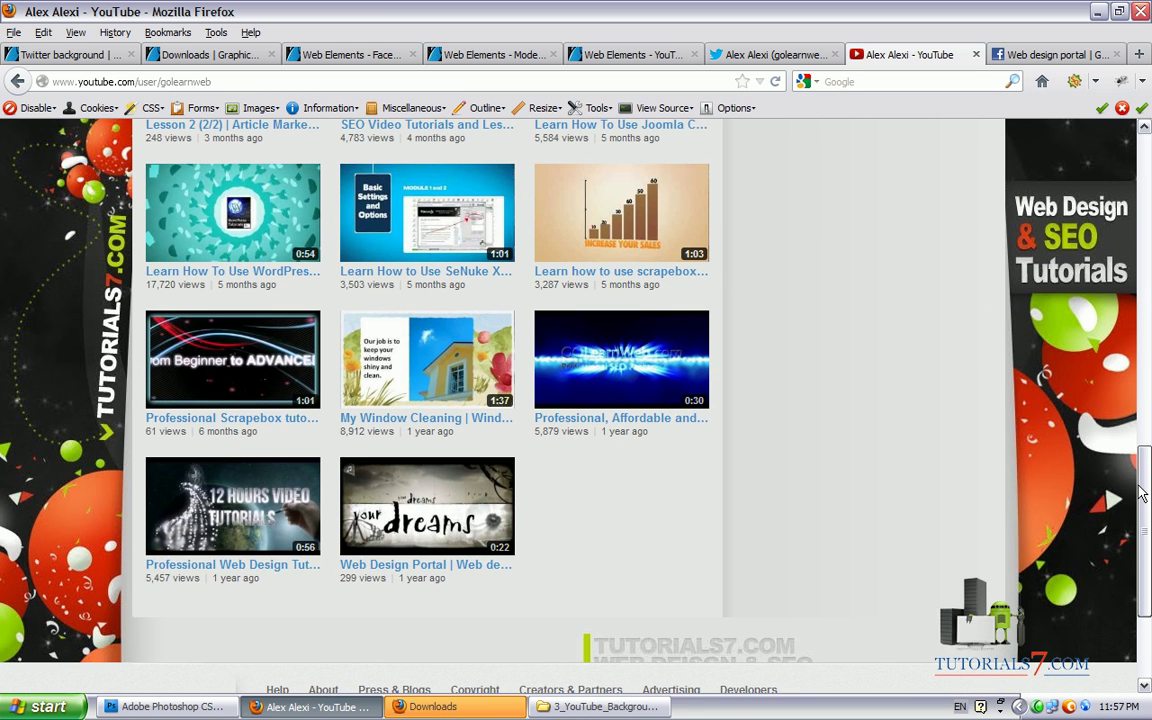
{"action": "mouse_move", "coordinate": [795, 631]}
{"action": "left_mouse_down"}
{"action": "mouse_move", "coordinate": [743, 621]}
{"action": "mouse_move", "coordinate": [568, 676]}
{"action": "mouse_move", "coordinate": [832, 658]}
{"action": "mouse_move", "coordinate": [797, 617]}
{"action": "left_mouse_up"}
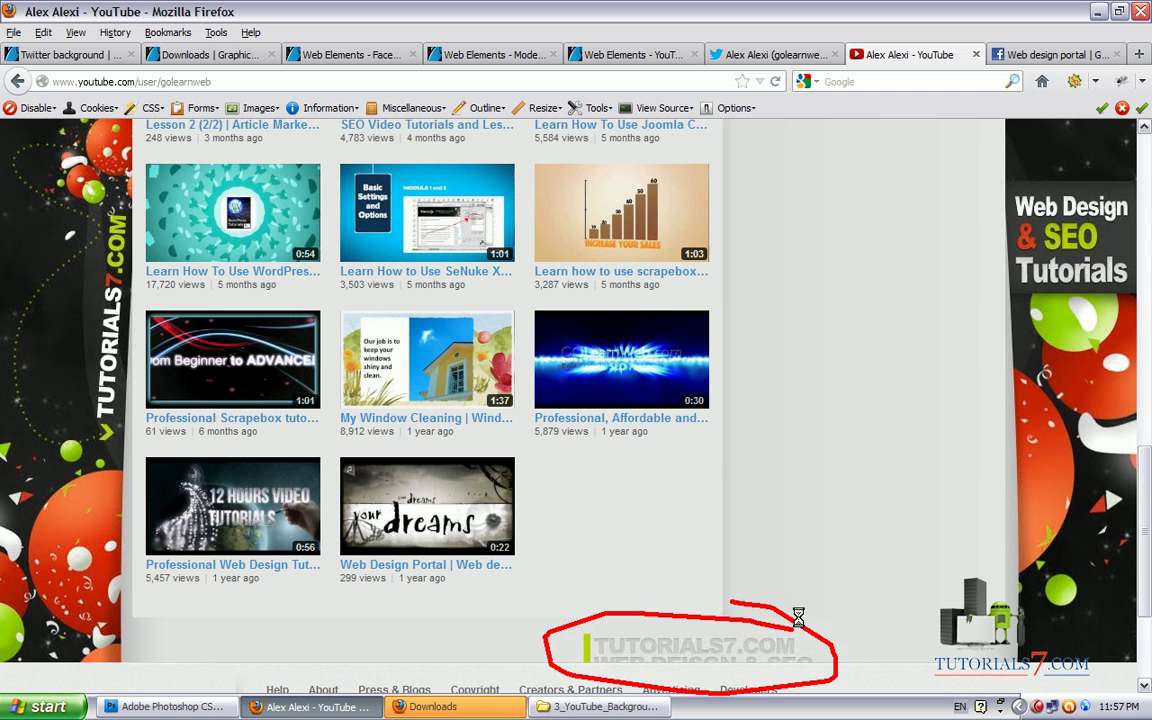
{"action": "mouse_move", "coordinate": [1143, 490]}
{"action": "left_mouse_down"}
{"action": "mouse_move", "coordinate": [1148, 505]}
{"action": "mouse_move", "coordinate": [1148, 487]}
{"action": "left_mouse_up"}
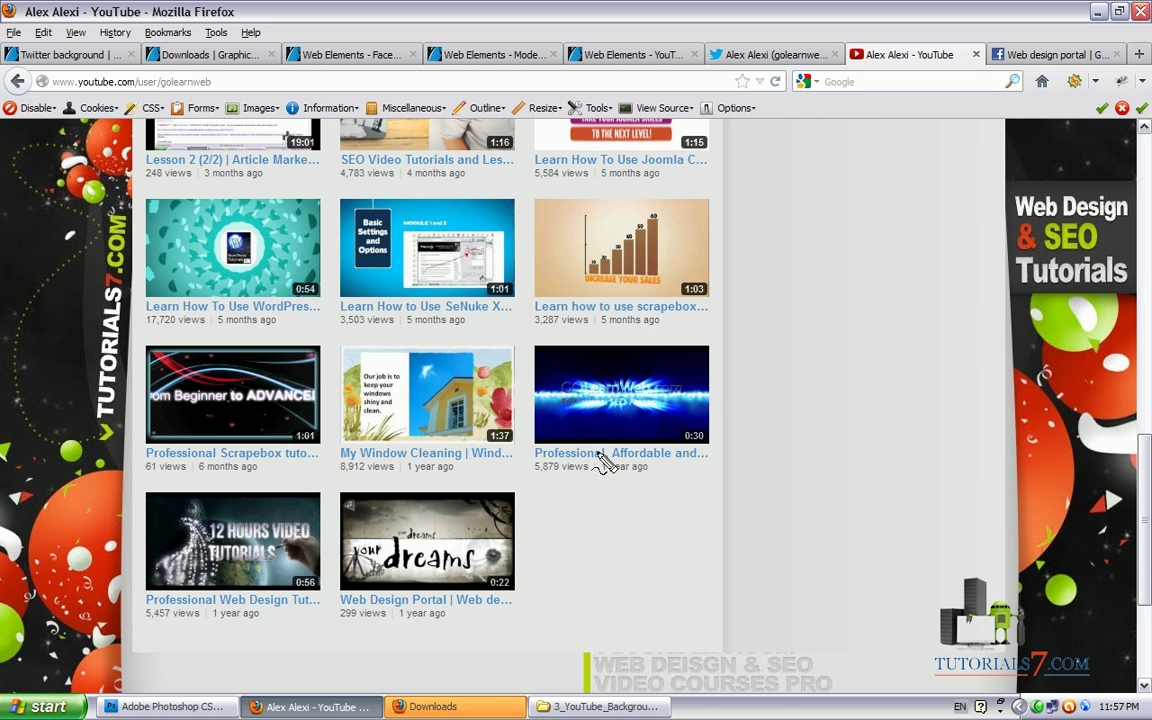
Step: Move the graphicriver zip into New Folder (2) on the desktop and open that folder
{"action": "key", "text": "super+d"}
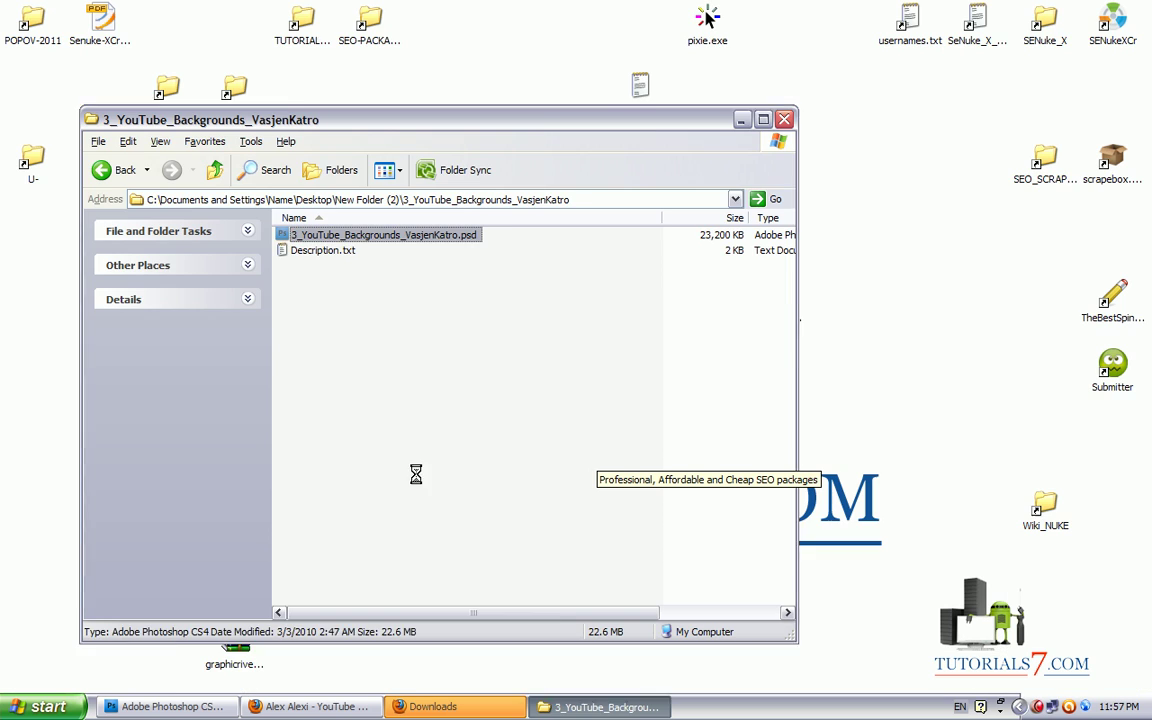
{"action": "left_click_drag", "start_coordinate": [235, 645], "coordinate": [442, 307]}
{"action": "double_click", "coordinate": [440, 300]}
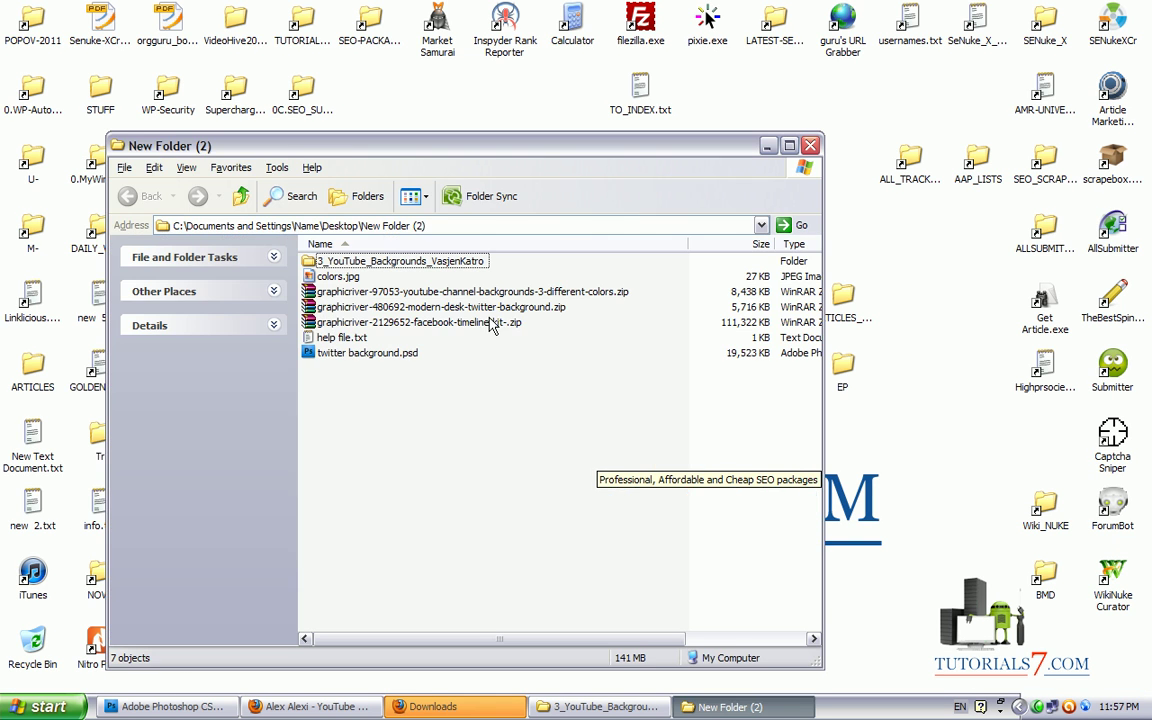
Step: Extract the facebook timeline kit zip here and return to the YouTube page in Firefox
{"action": "left_click", "coordinate": [470, 447]}
{"action": "right_click", "coordinate": [450, 321]}
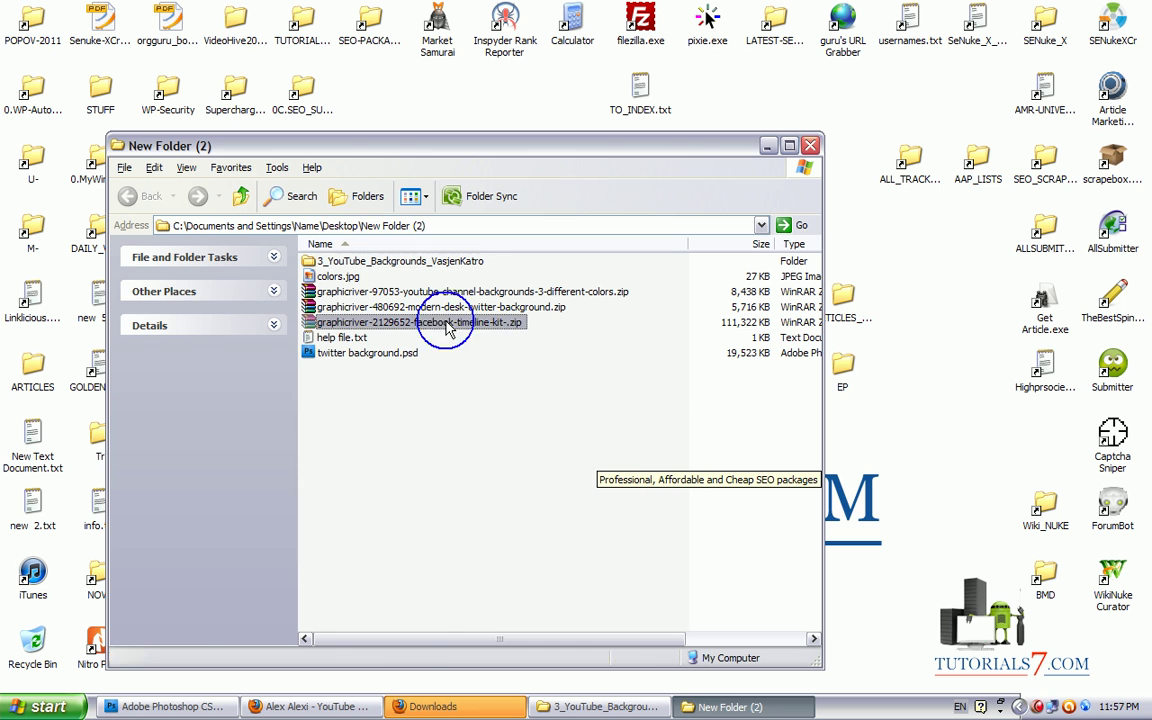
{"action": "left_click", "coordinate": [610, 343]}
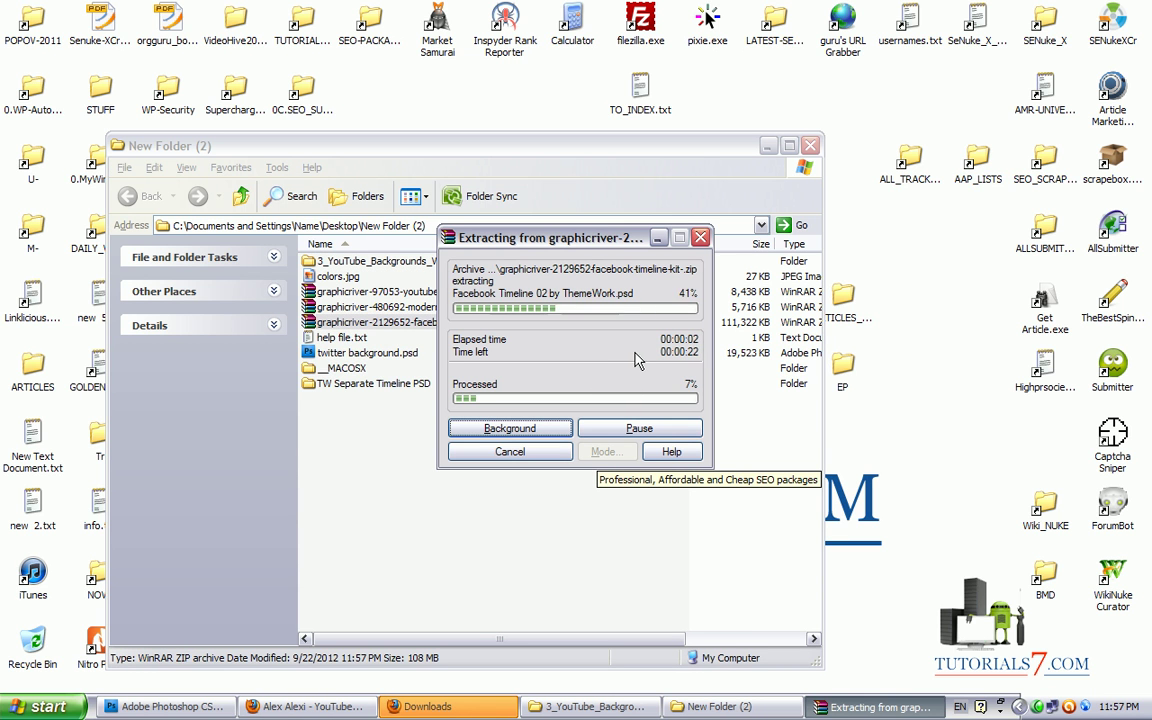
{"action": "left_click", "coordinate": [323, 710]}
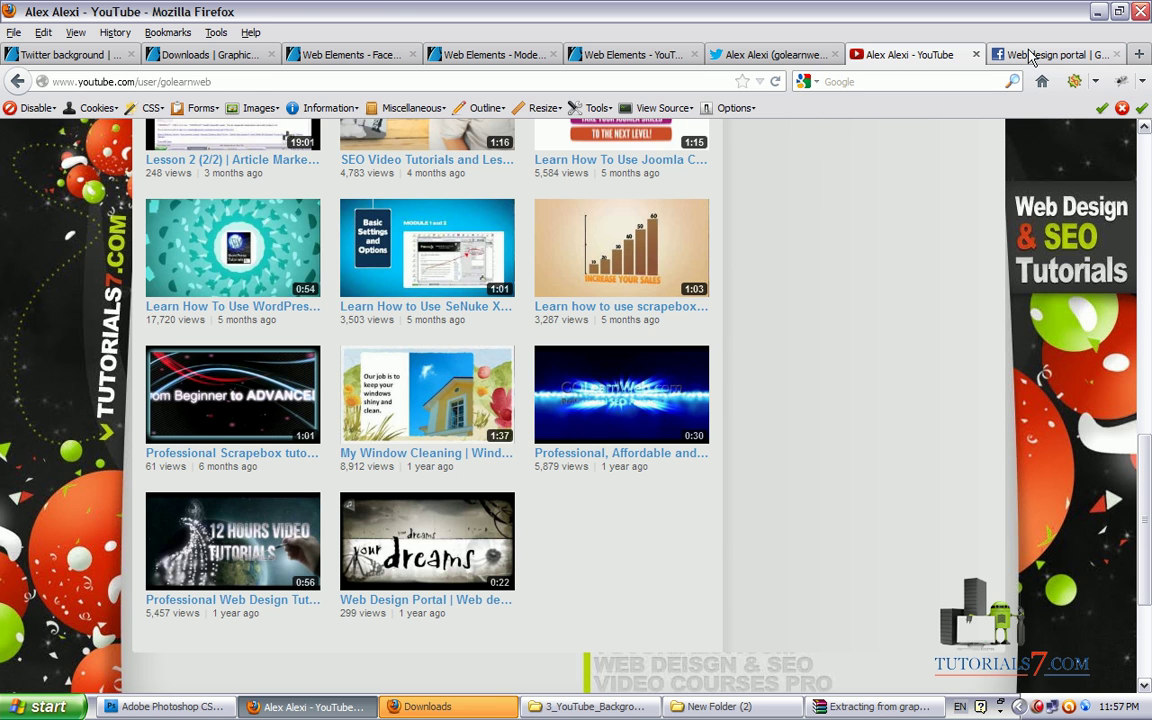
Step: View the GOLearnWeb.com Facebook page's timeline cover, then check the zip extraction progress
{"action": "left_click", "coordinate": [1037, 60]}
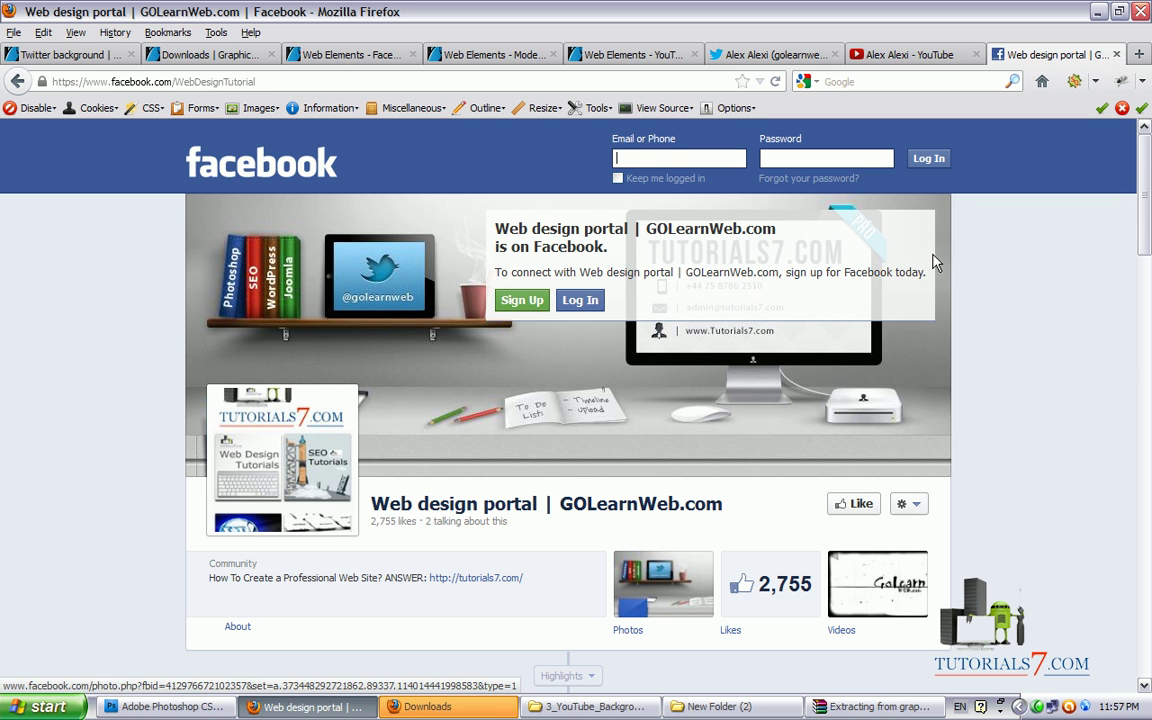
{"action": "left_click", "coordinate": [423, 151]}
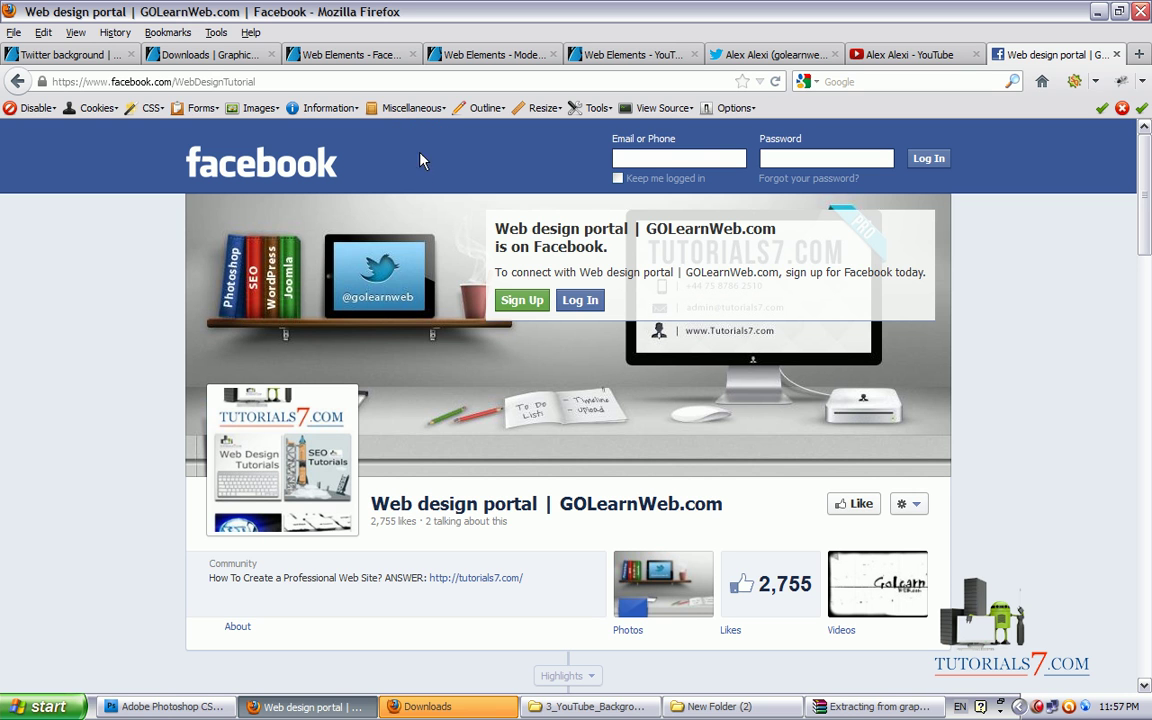
{"action": "mouse_move", "coordinate": [421, 147]}
{"action": "left_mouse_down"}
{"action": "mouse_move", "coordinate": [410, 205]}
{"action": "mouse_move", "coordinate": [316, 250]}
{"action": "mouse_move", "coordinate": [462, 302]}
{"action": "mouse_move", "coordinate": [432, 245]}
{"action": "left_mouse_up"}
{"action": "key", "text": "Escape"}
{"action": "mouse_move", "coordinate": [41, 285]}
{"action": "left_mouse_down"}
{"action": "mouse_move", "coordinate": [190, 286]}
{"action": "mouse_move", "coordinate": [305, 200]}
{"action": "mouse_move", "coordinate": [170, 260]}
{"action": "left_mouse_up"}
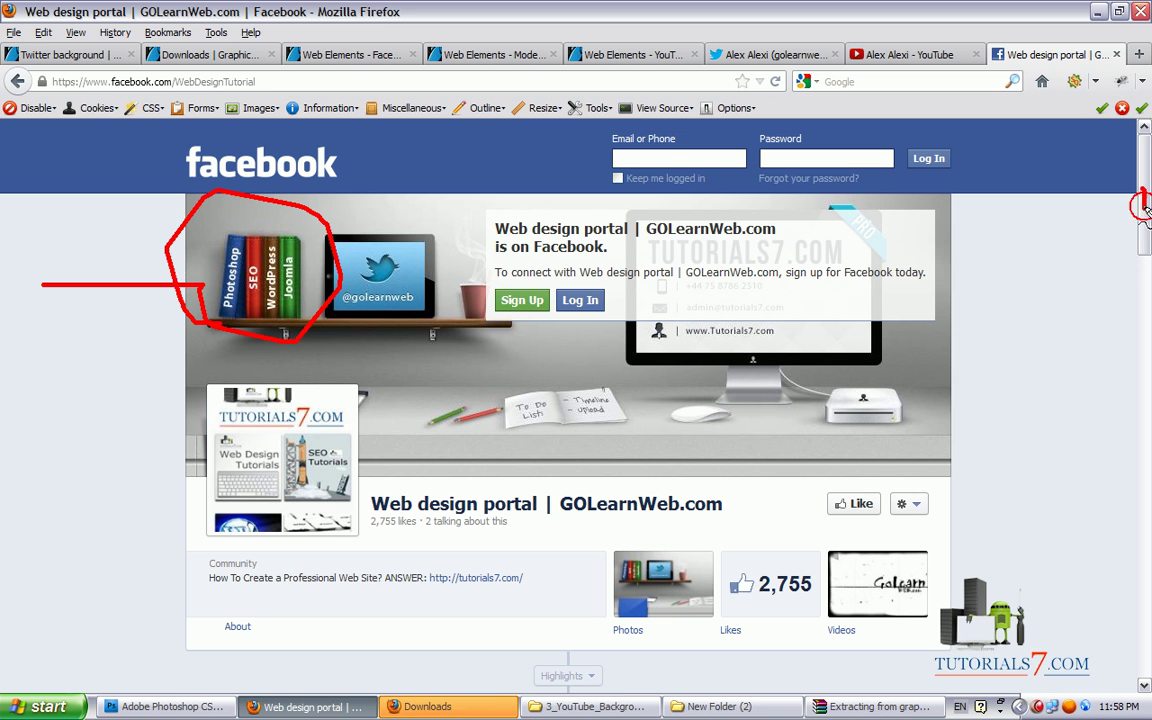
{"action": "key", "text": "Escape"}
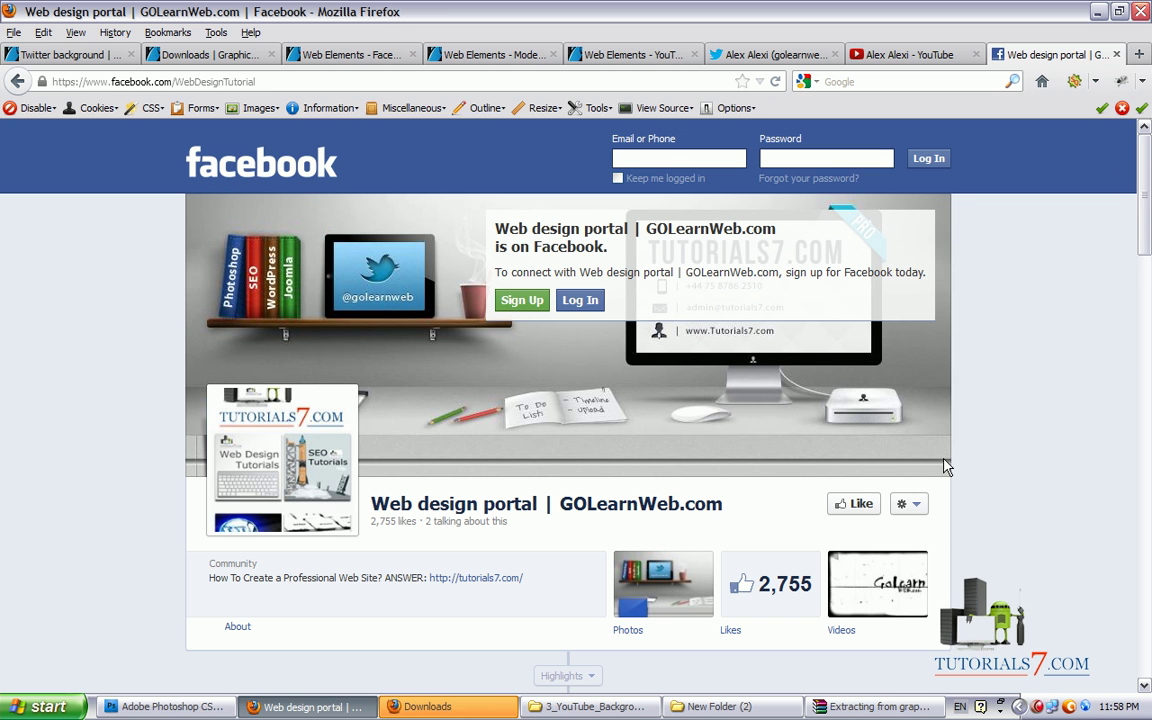
{"action": "mouse_move", "coordinate": [1037, 514]}
{"action": "left_mouse_down"}
{"action": "mouse_move", "coordinate": [1003, 483]}
{"action": "mouse_move", "coordinate": [892, 288]}
{"action": "mouse_move", "coordinate": [862, 342]}
{"action": "left_mouse_up"}
{"action": "mouse_move", "coordinate": [797, 292]}
{"action": "left_mouse_down"}
{"action": "mouse_move", "coordinate": [673, 322]}
{"action": "mouse_move", "coordinate": [797, 326]}
{"action": "left_mouse_up"}
{"action": "left_click_drag", "start_coordinate": [663, 326], "coordinate": [792, 352]}
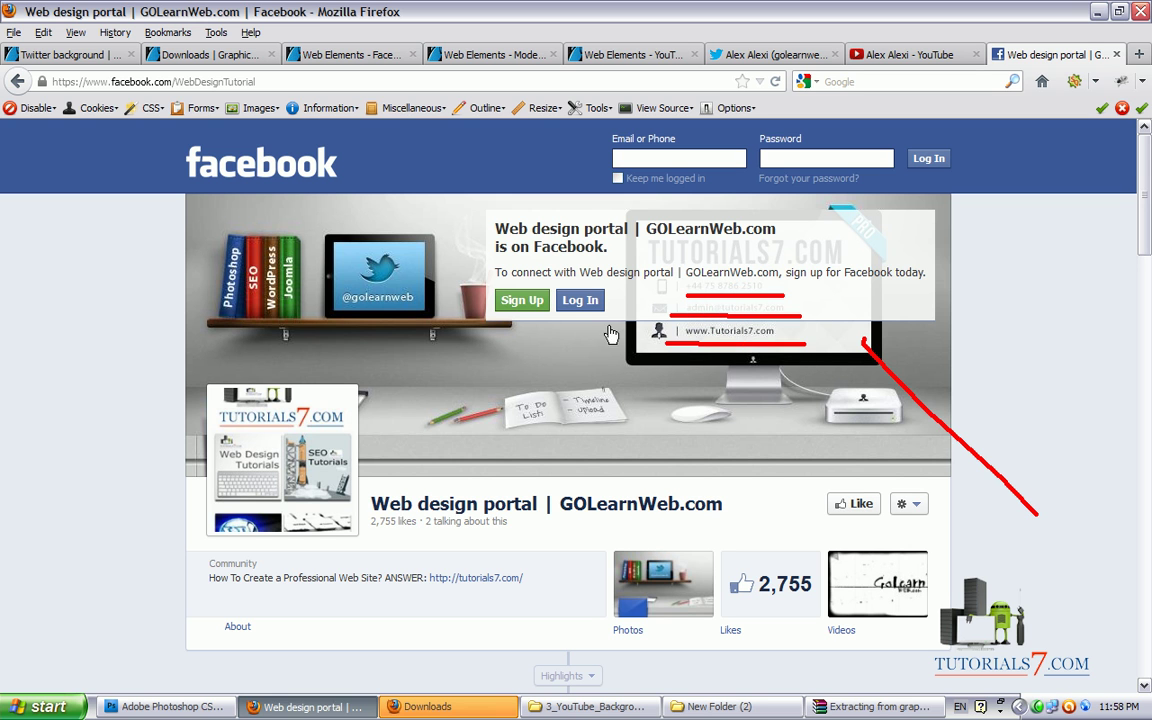
{"action": "left_click", "coordinate": [872, 706]}
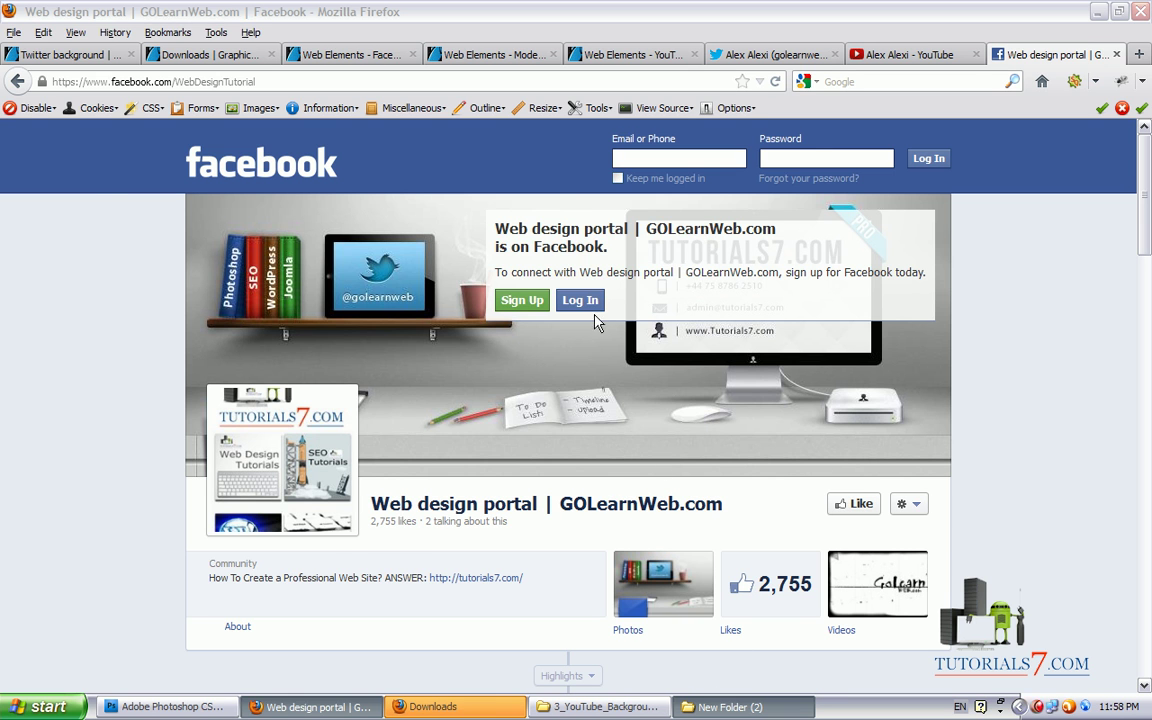
Step: Delete the __MACOSX folder from the extracted files
{"action": "left_click", "coordinate": [730, 706]}
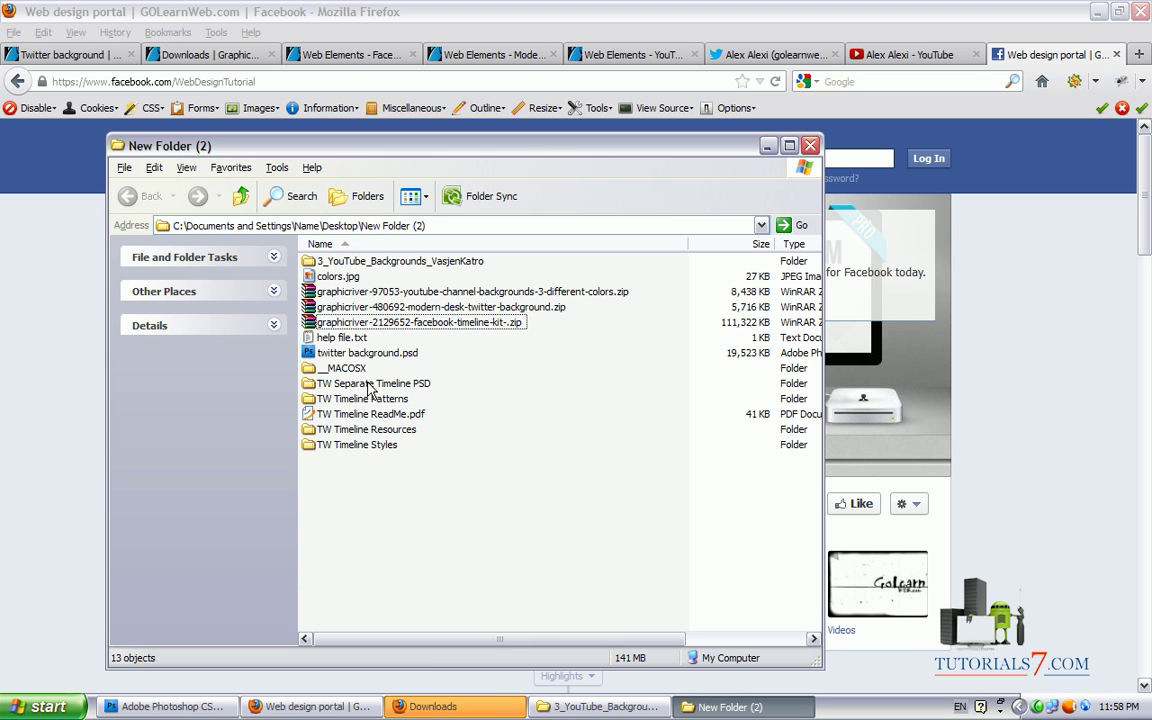
{"action": "left_click", "coordinate": [345, 368]}
{"action": "key", "text": "Delete"}
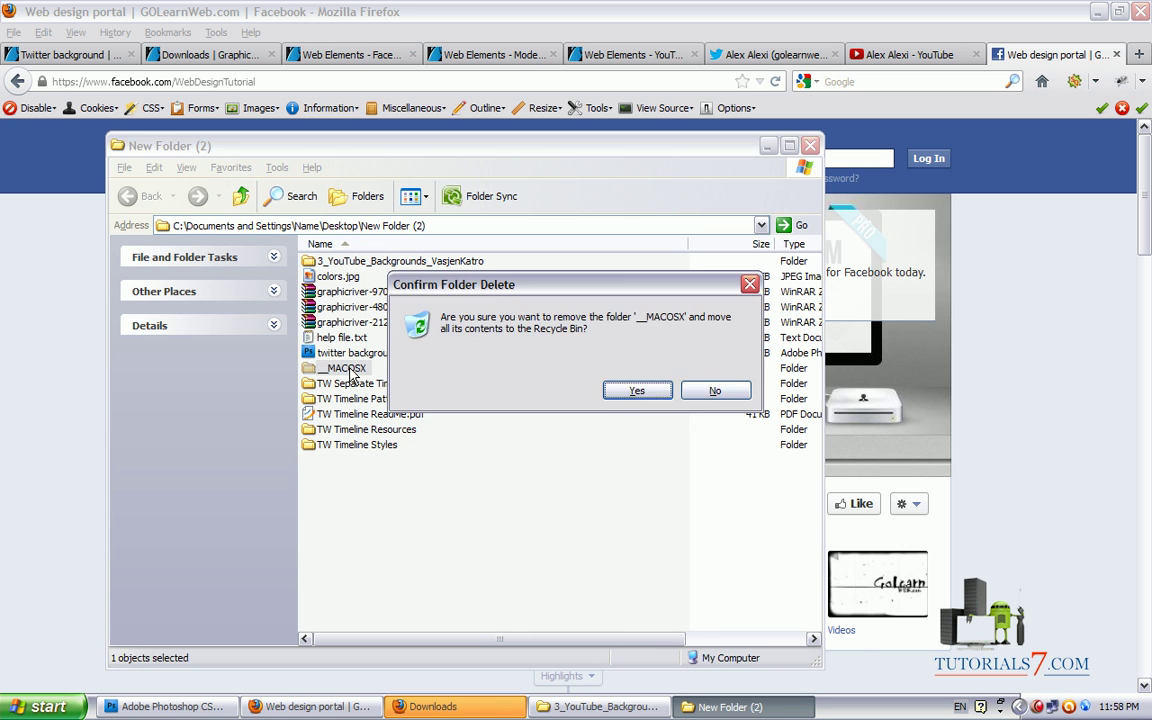
{"action": "key", "text": "Return"}
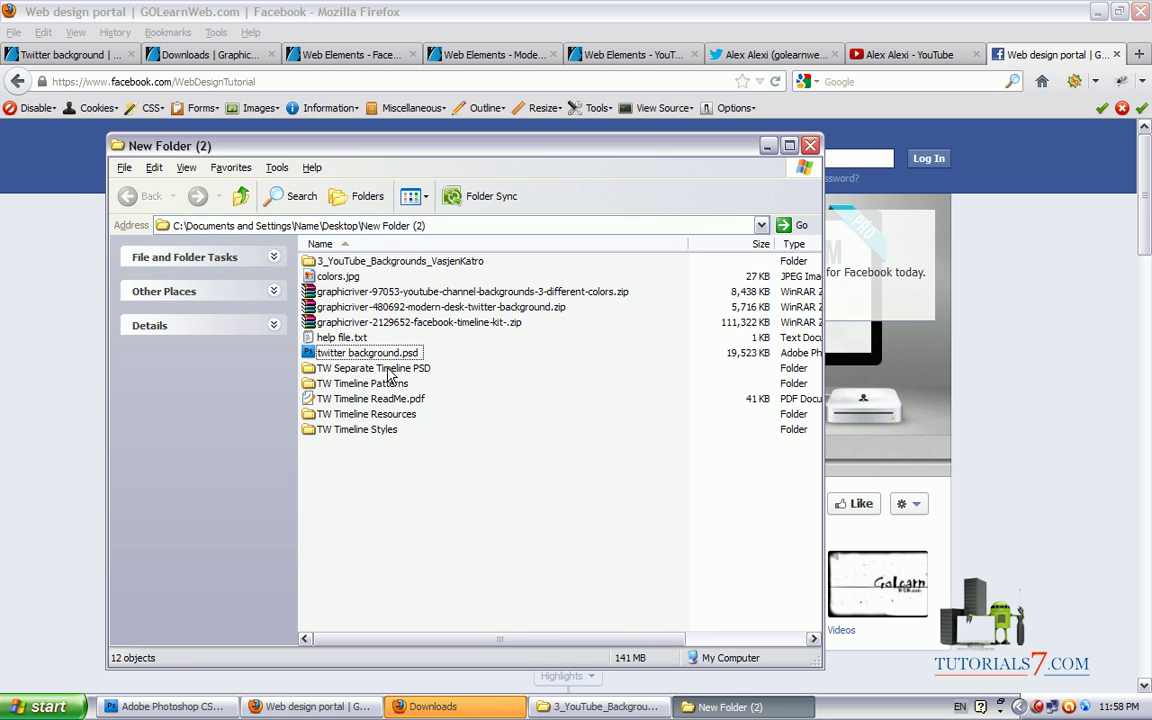
Step: Open TW Separate Timeline PSD > Timeline 5 and select Facebook Timeline 05 by ThemeWork.psd
{"action": "mouse_move", "coordinate": [548, 578]}
{"action": "left_mouse_down"}
{"action": "mouse_move", "coordinate": [480, 424]}
{"action": "mouse_move", "coordinate": [445, 370]}
{"action": "mouse_move", "coordinate": [410, 362]}
{"action": "left_mouse_up"}
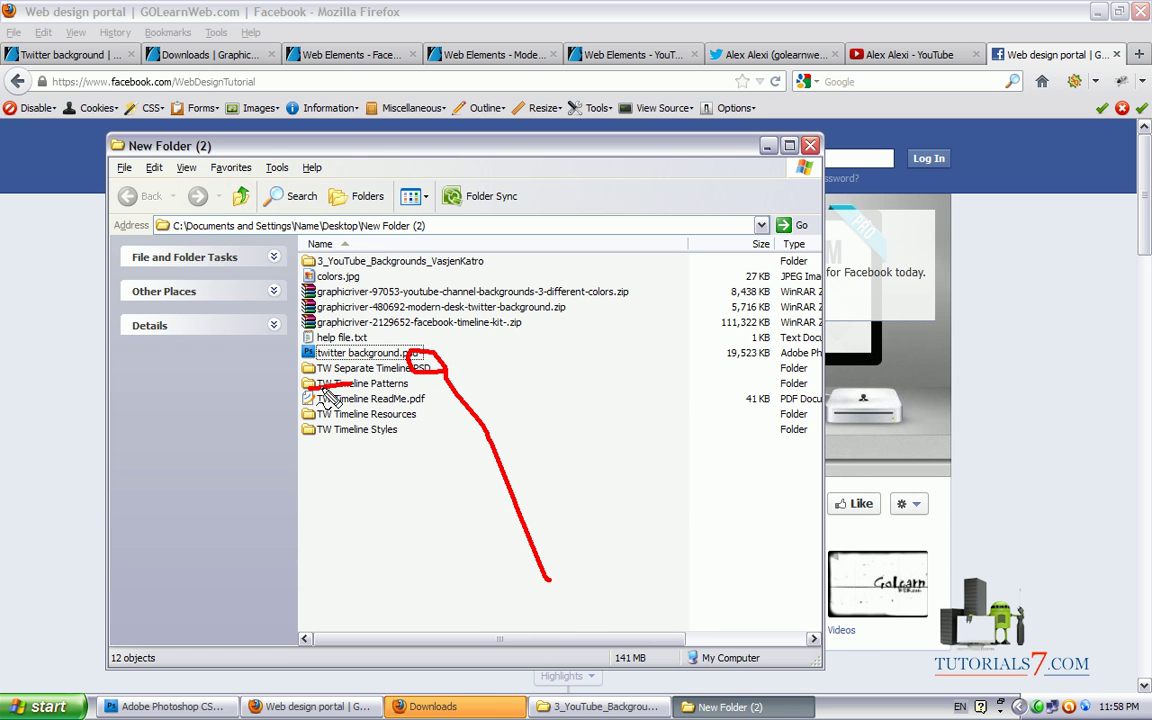
{"action": "left_click_drag", "start_coordinate": [308, 386], "coordinate": [393, 388]}
{"action": "left_click_drag", "start_coordinate": [312, 418], "coordinate": [420, 418]}
{"action": "key", "text": "Escape"}
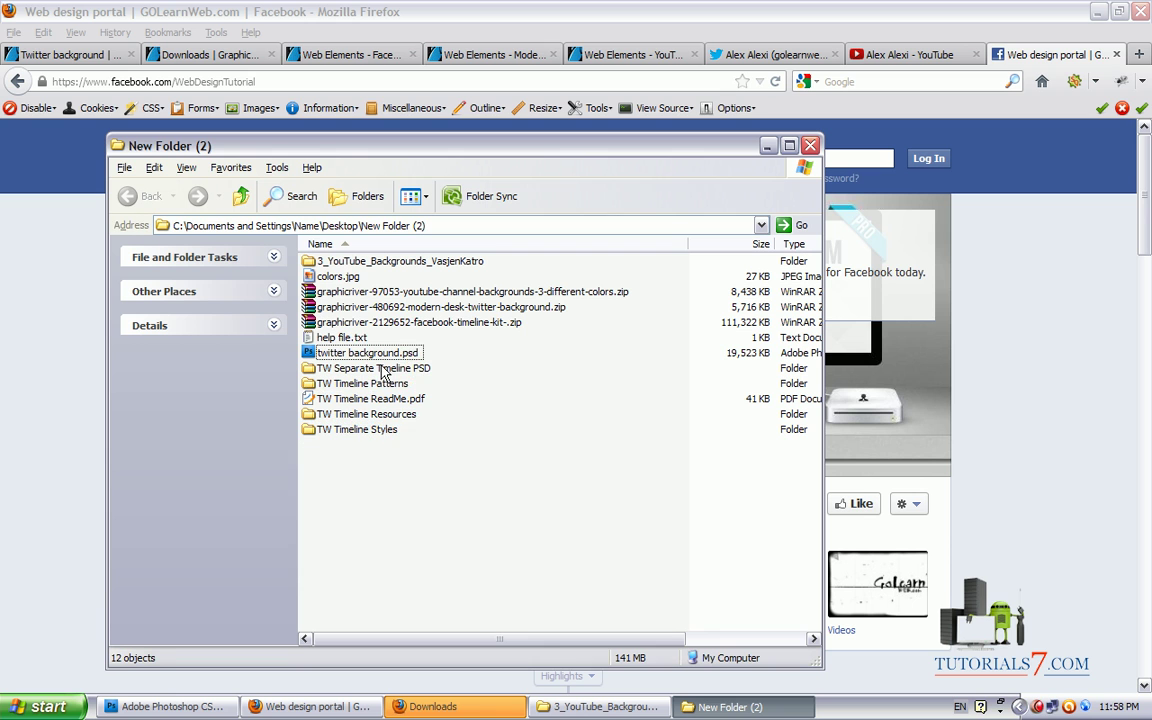
{"action": "double_click", "coordinate": [385, 356]}
{"action": "double_click", "coordinate": [393, 368]}
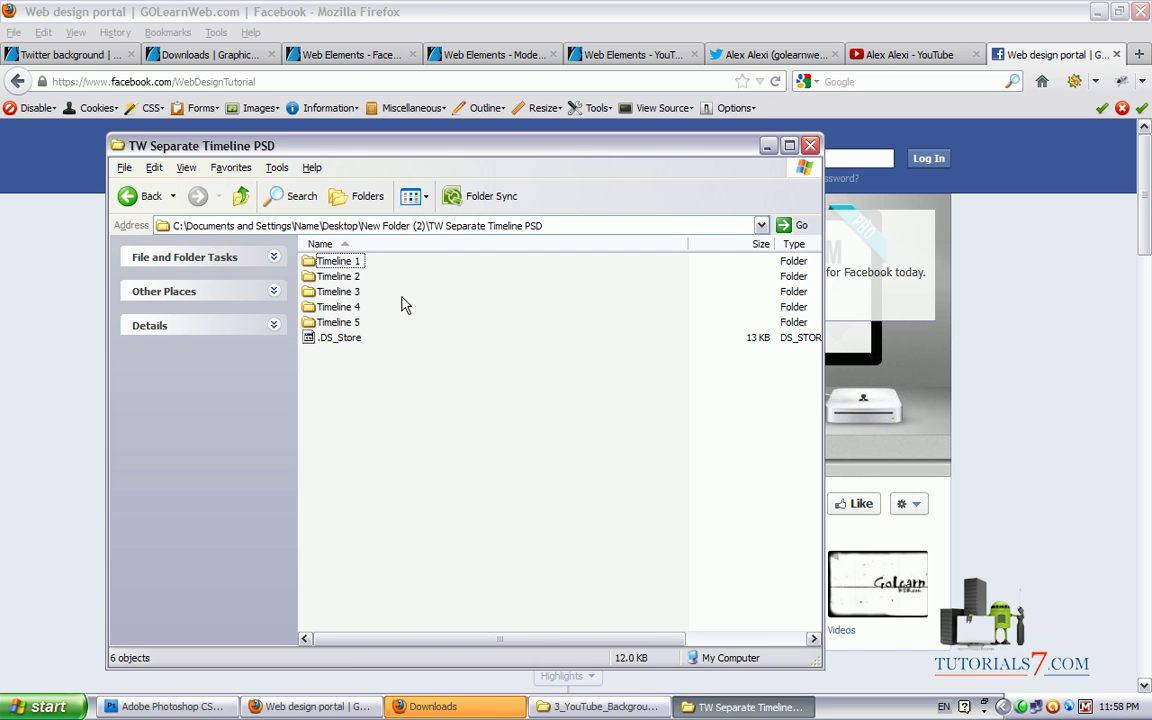
{"action": "double_click", "coordinate": [346, 324]}
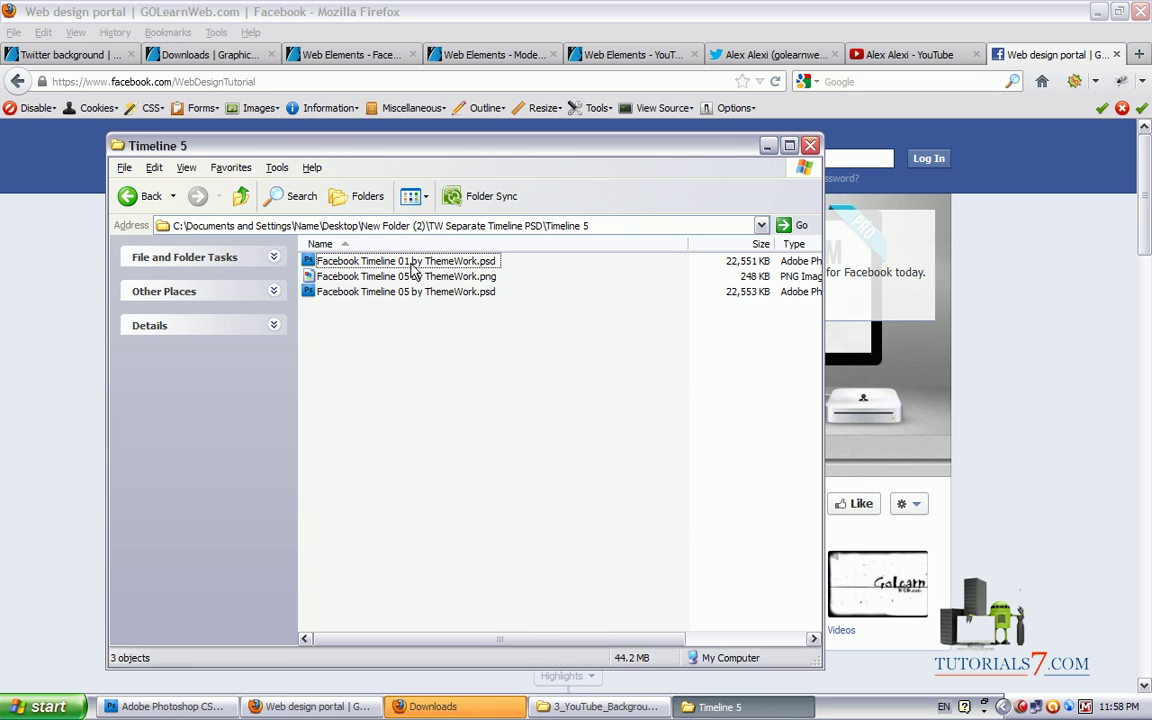
{"action": "left_click", "coordinate": [309, 291]}
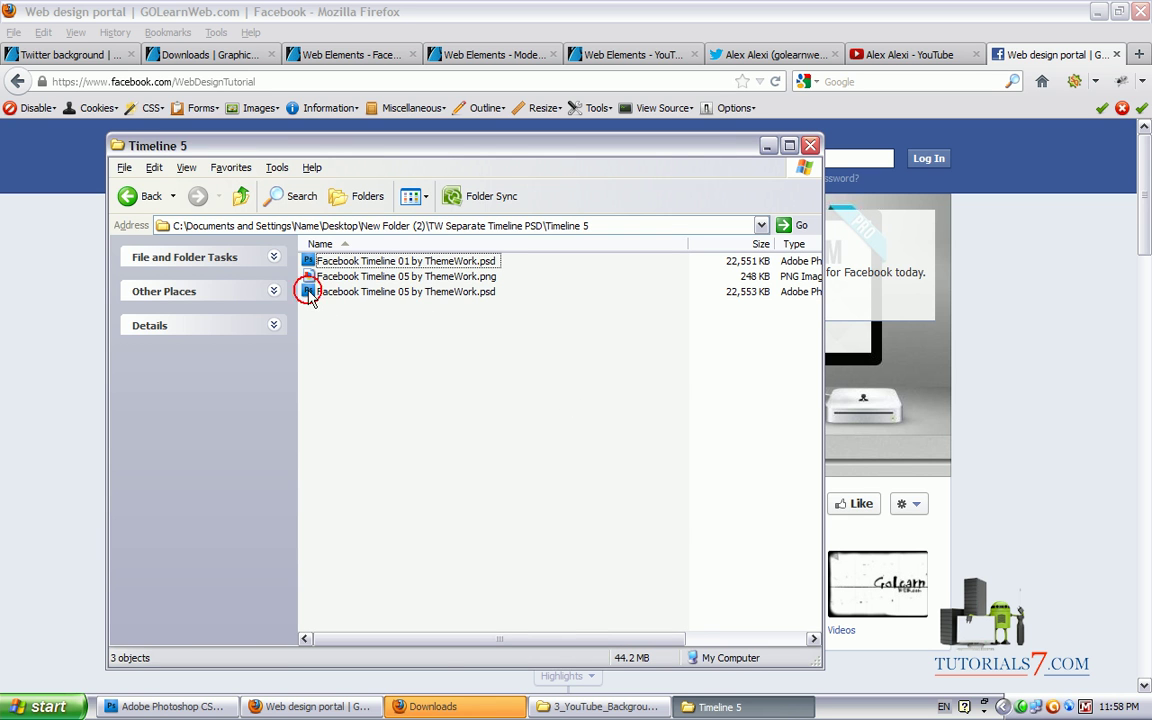
{"action": "left_click", "coordinate": [178, 708]}
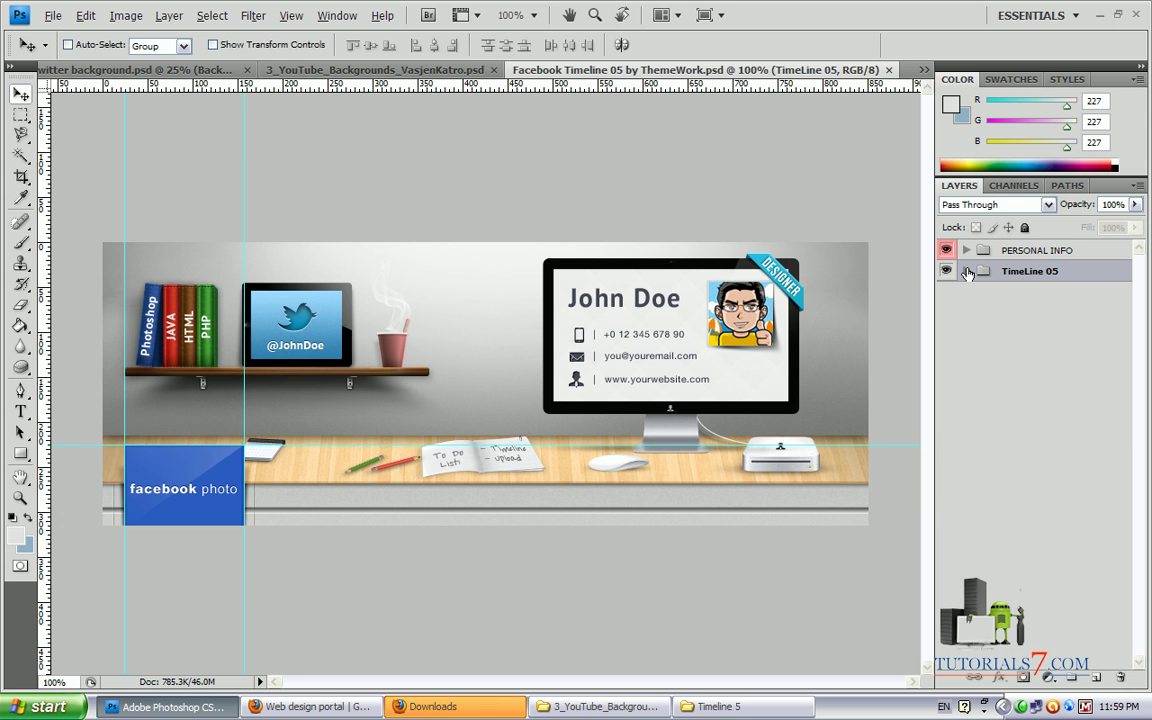
Step: Expand the TimeLine 05 group to list its desk-item layers
{"action": "left_click", "coordinate": [965, 271]}
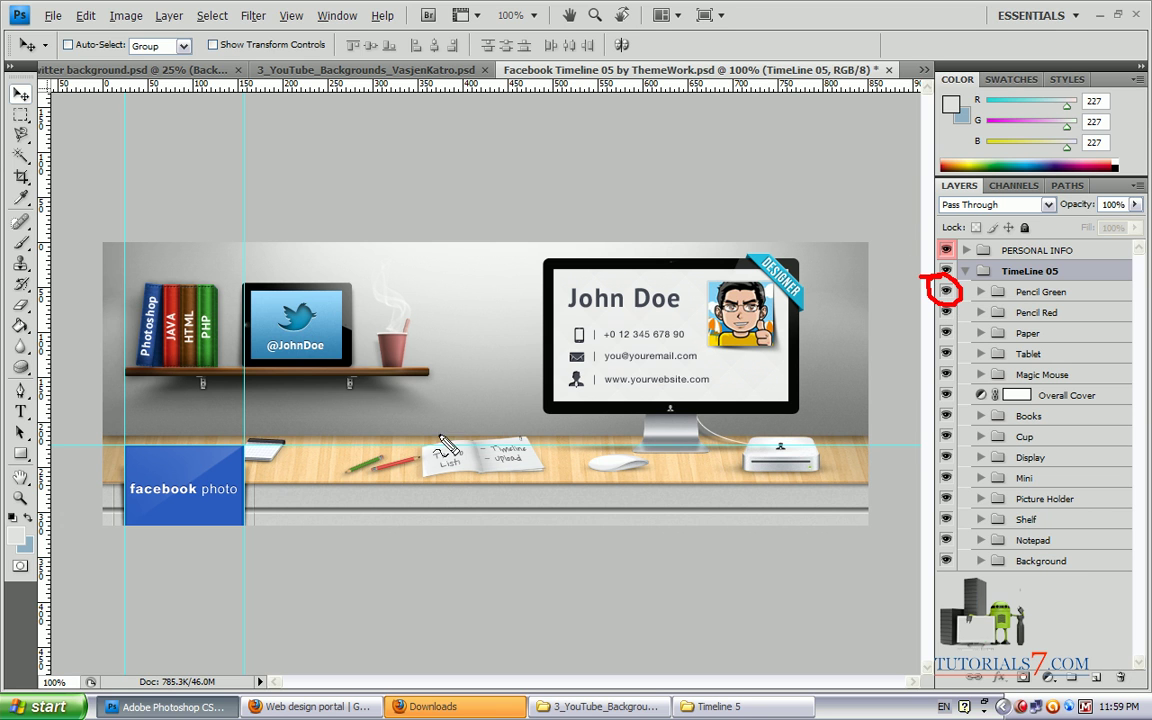
Step: Toggle the pencil, paper and tablet layers' visibility to identify them, leaving all visible
{"action": "left_click", "coordinate": [946, 291]}
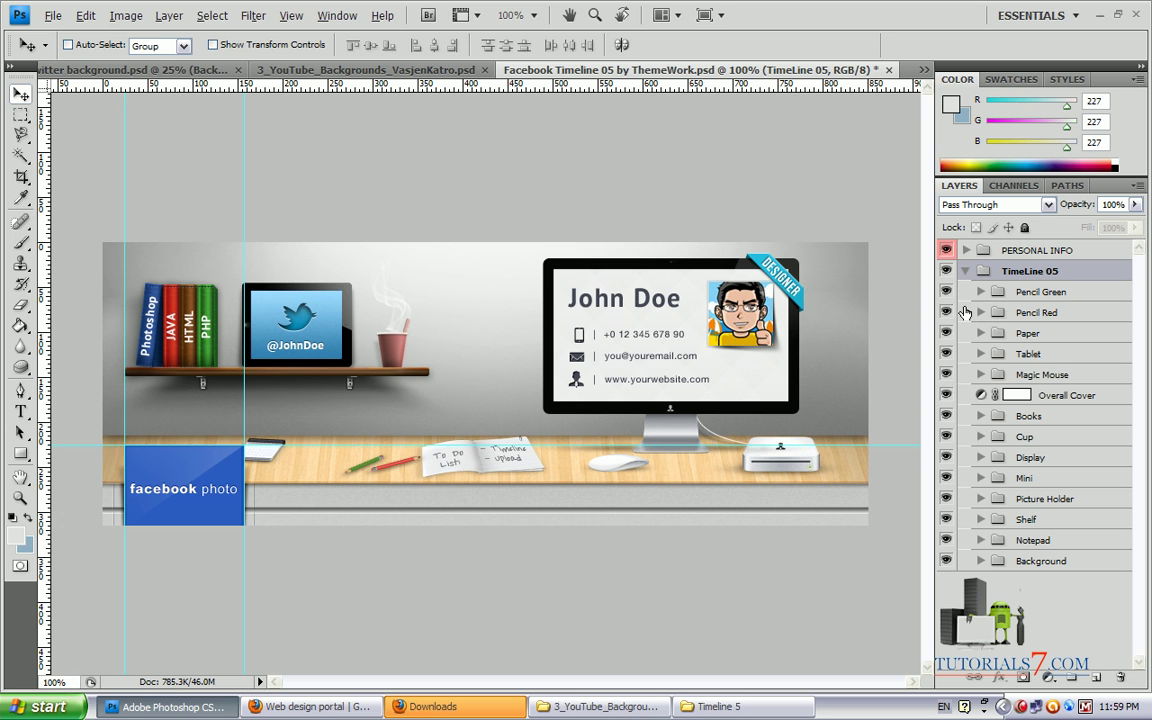
{"action": "left_click", "coordinate": [945, 312]}
{"action": "left_click", "coordinate": [945, 314]}
{"action": "left_click", "coordinate": [946, 334]}
{"action": "left_click", "coordinate": [946, 333]}
{"action": "left_click", "coordinate": [946, 354]}
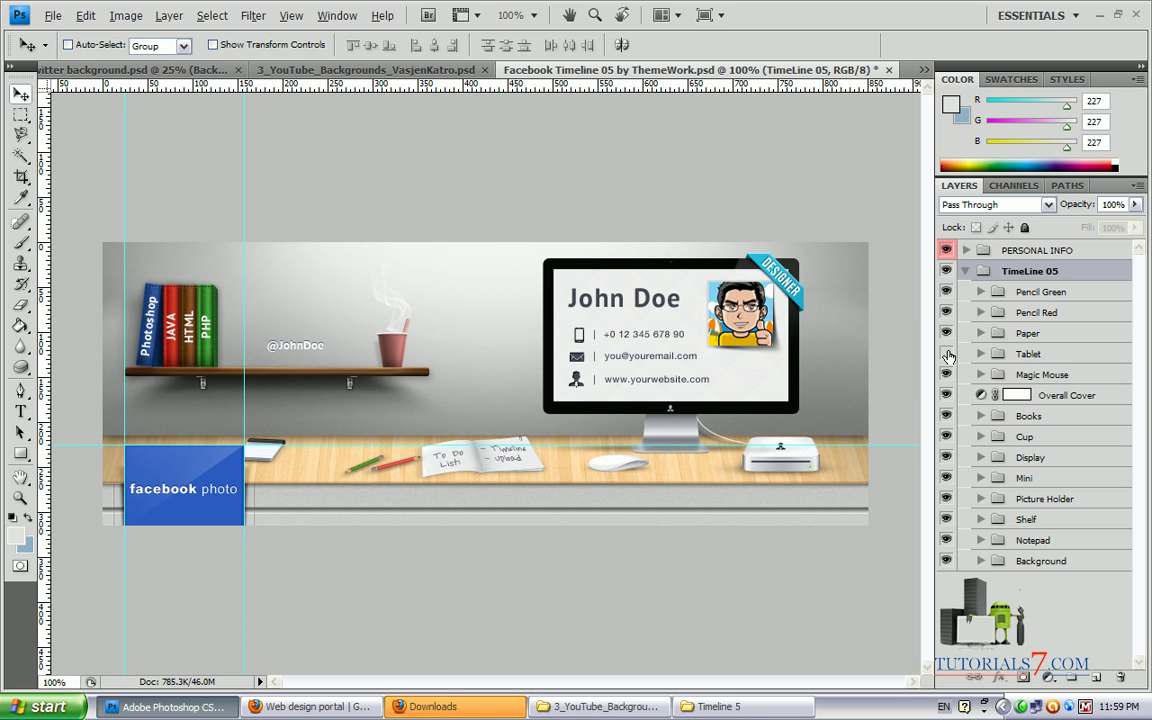
{"action": "left_click", "coordinate": [946, 354]}
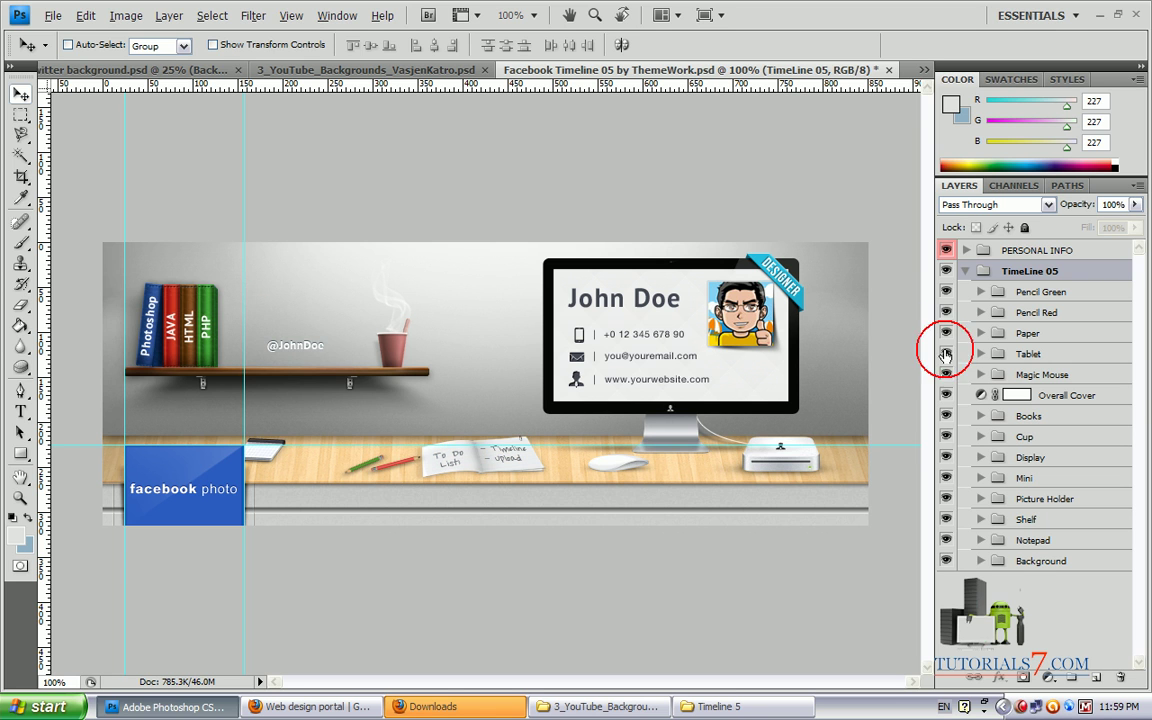
Step: Expand PERSONAL INFO and its Skills subgroup to list Skill 1 through Skill 4
{"action": "left_click", "coordinate": [965, 250]}
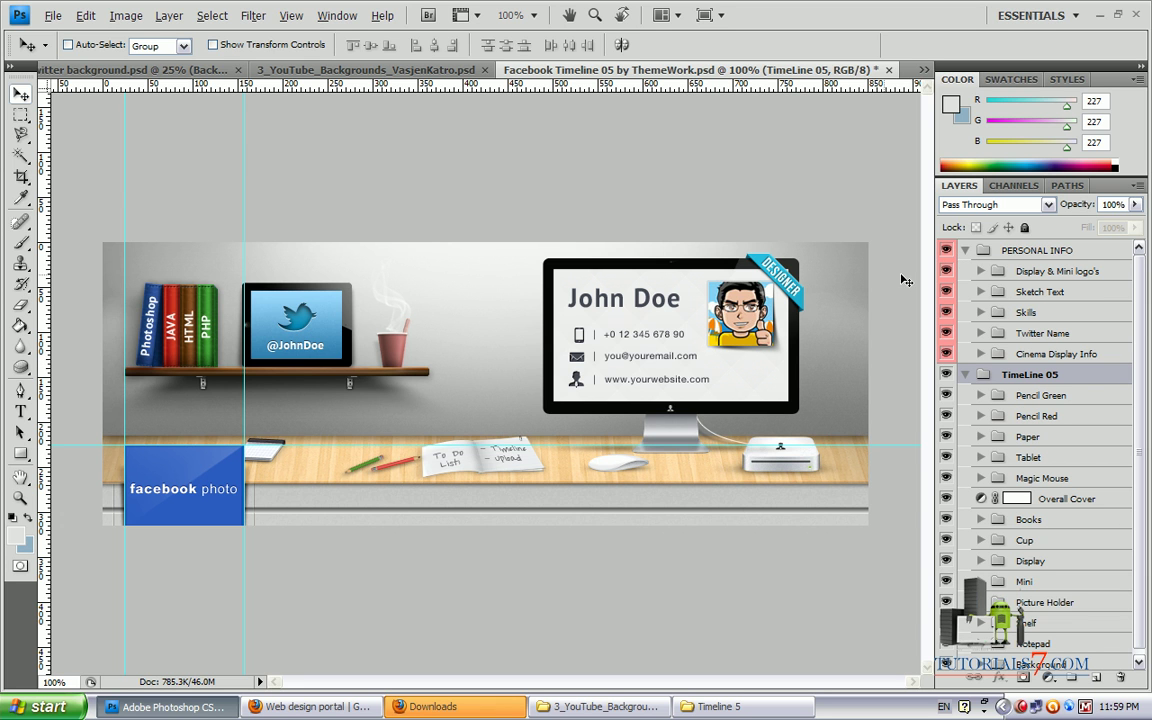
{"action": "left_click", "coordinate": [983, 355]}
{"action": "left_click", "coordinate": [983, 355]}
{"action": "left_click", "coordinate": [983, 313]}
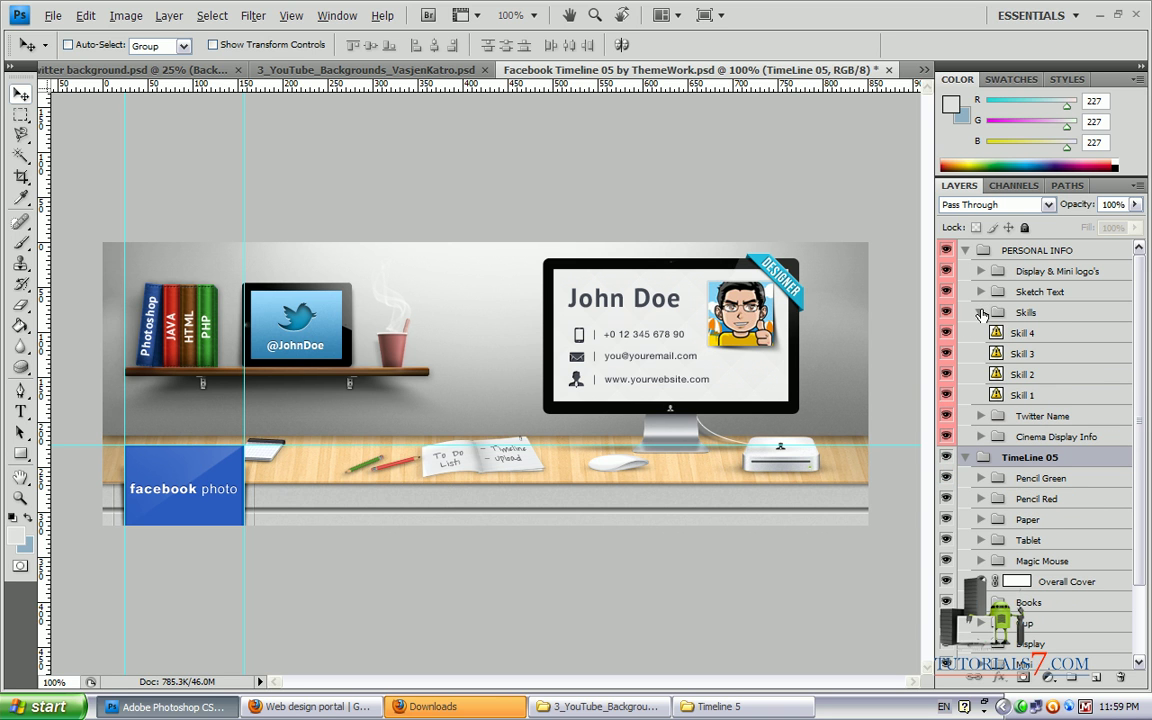
{"action": "mouse_move", "coordinate": [210, 268]}
{"action": "left_mouse_down"}
{"action": "mouse_move", "coordinate": [125, 255]}
{"action": "mouse_move", "coordinate": [70, 340]}
{"action": "mouse_move", "coordinate": [230, 268]}
{"action": "mouse_move", "coordinate": [205, 265]}
{"action": "left_mouse_up"}
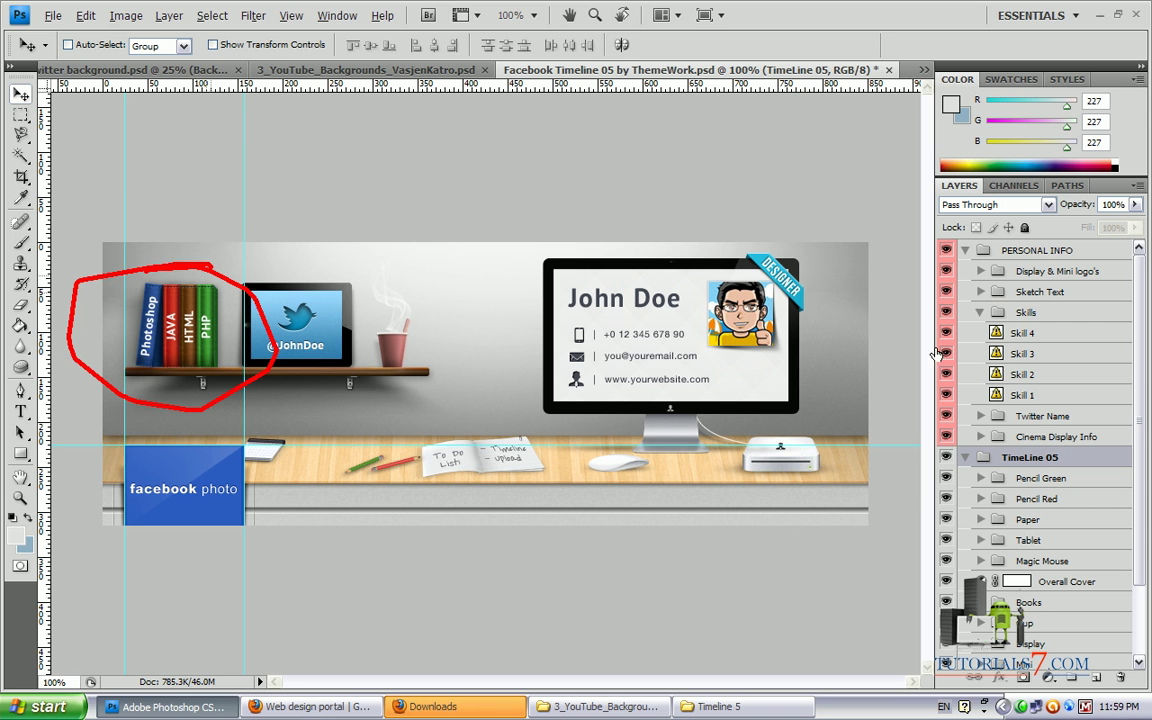
Step: Relabel the Skill 4 and Skill 3 book spines as Joomla and WordPress, accepting font substitution
{"action": "key", "text": "Escape"}
{"action": "double_click", "coordinate": [997, 334]}
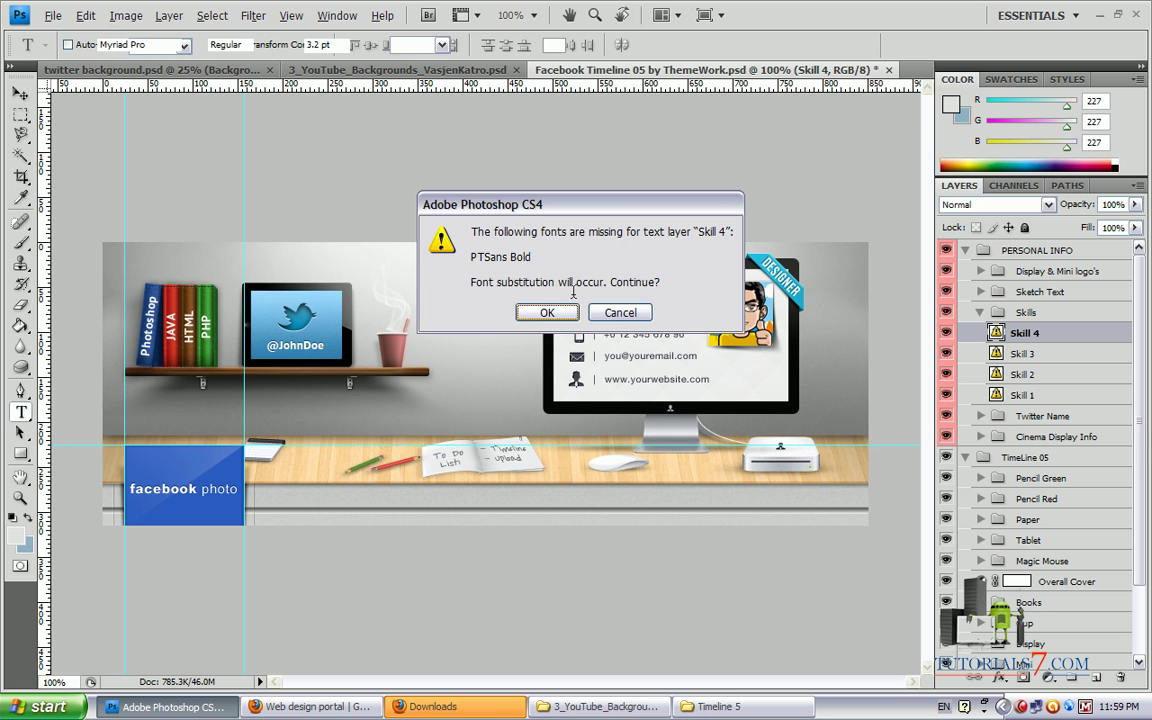
{"action": "left_click", "coordinate": [547, 312]}
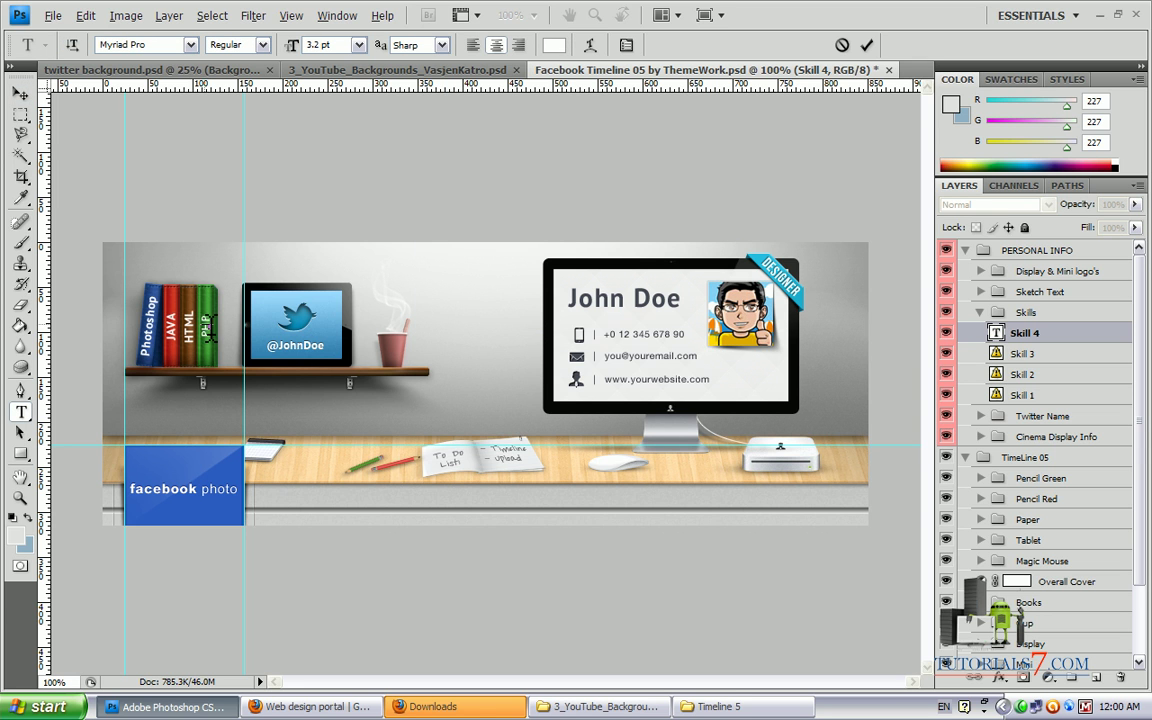
{"action": "left_click", "coordinate": [208, 326]}
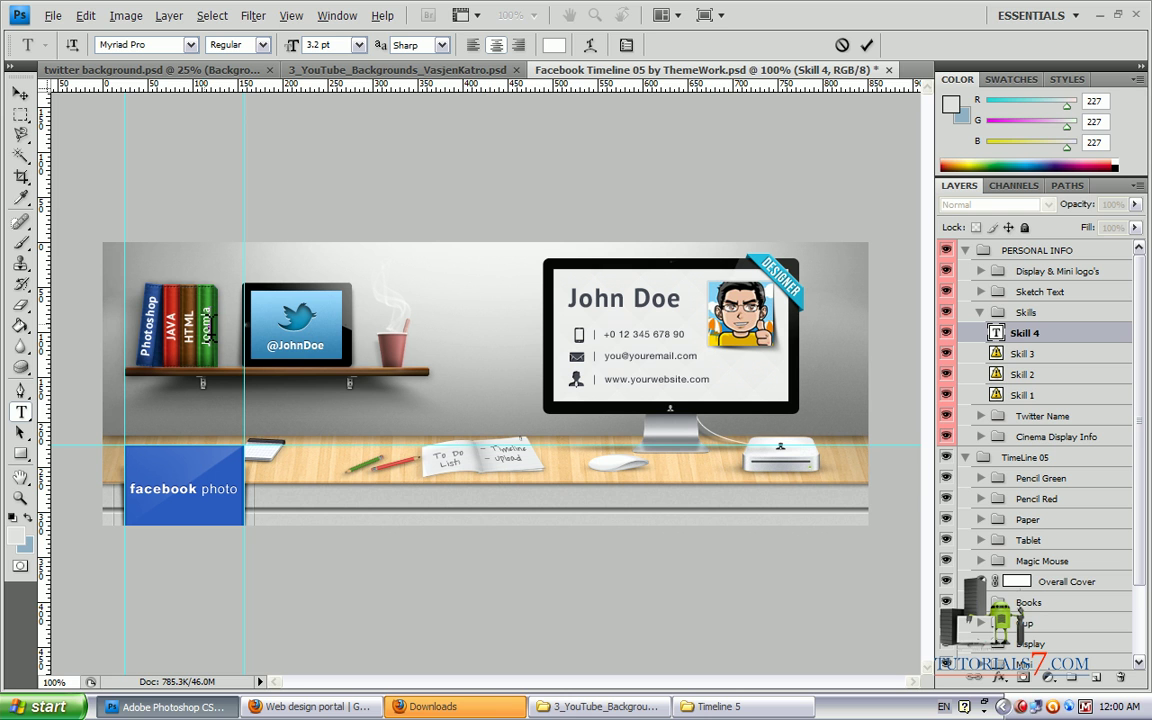
{"action": "double_click", "coordinate": [997, 353]}
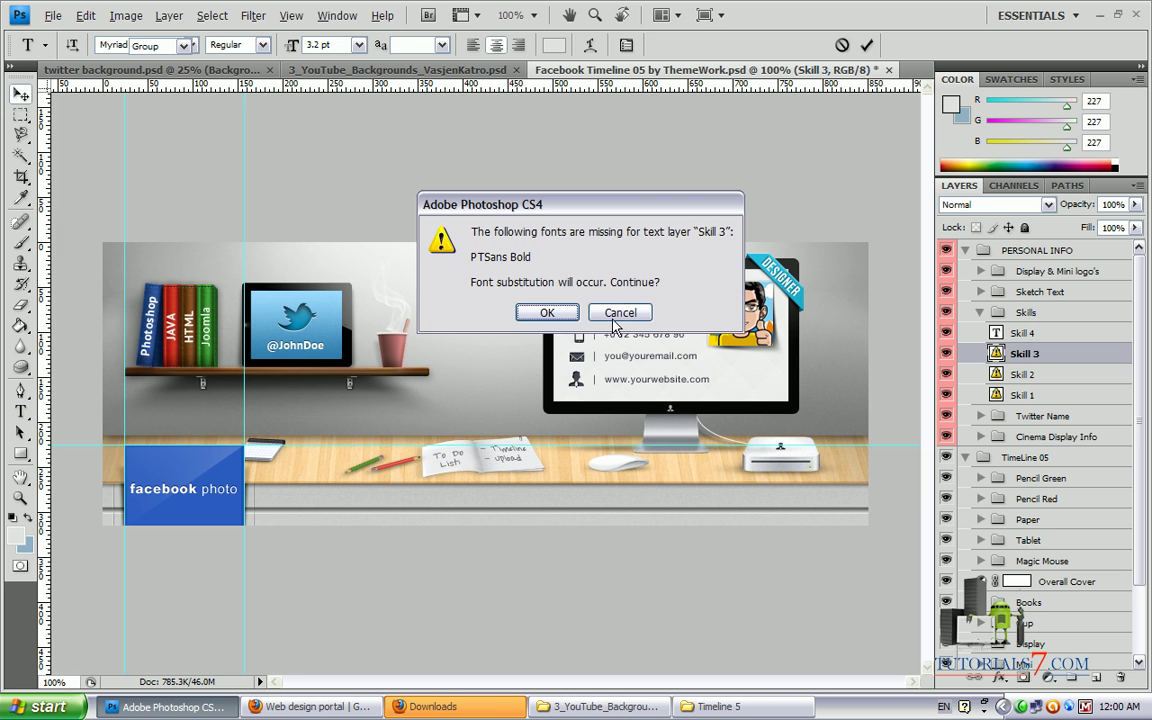
{"action": "left_click", "coordinate": [547, 312]}
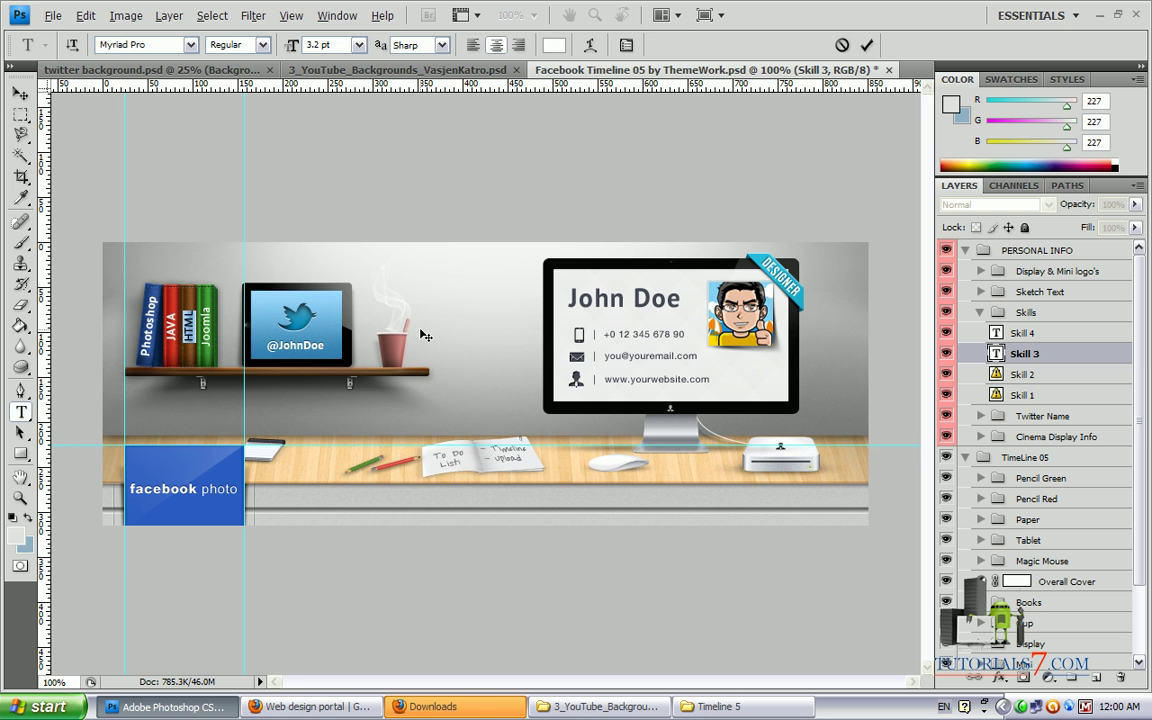
{"action": "type", "text": "WordPress"}
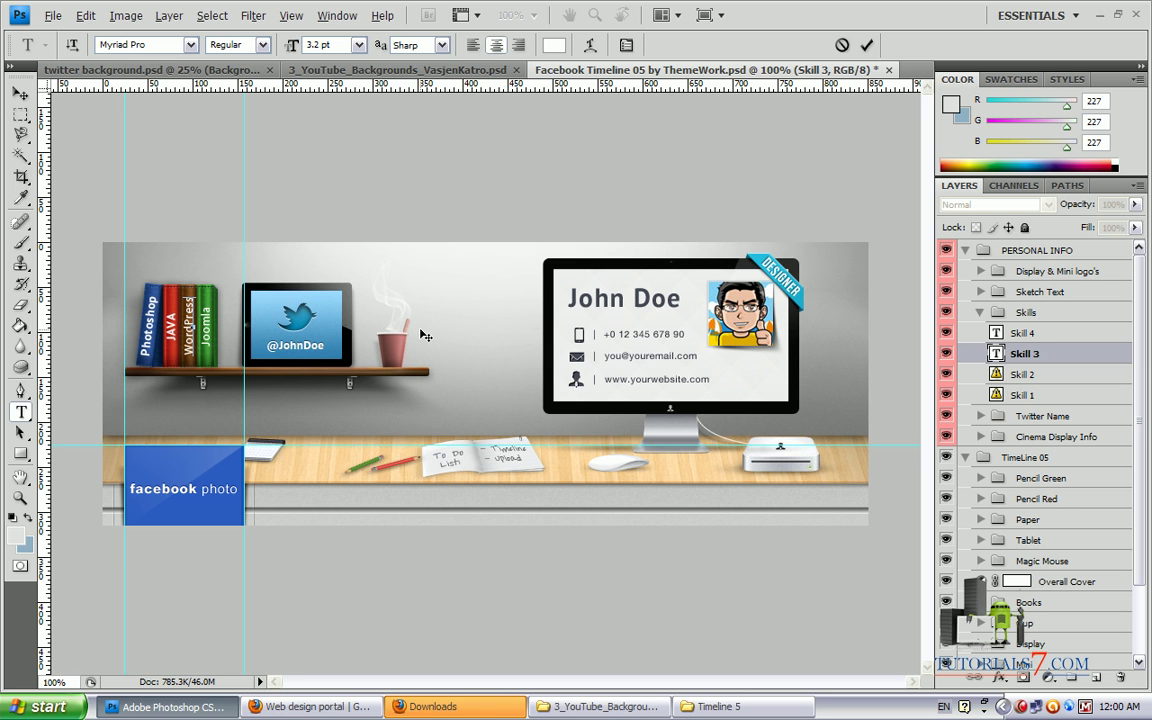
Step: Relabel the Skill 2 and Skill 1 book spines as SEO and Flash
{"action": "double_click", "coordinate": [997, 374]}
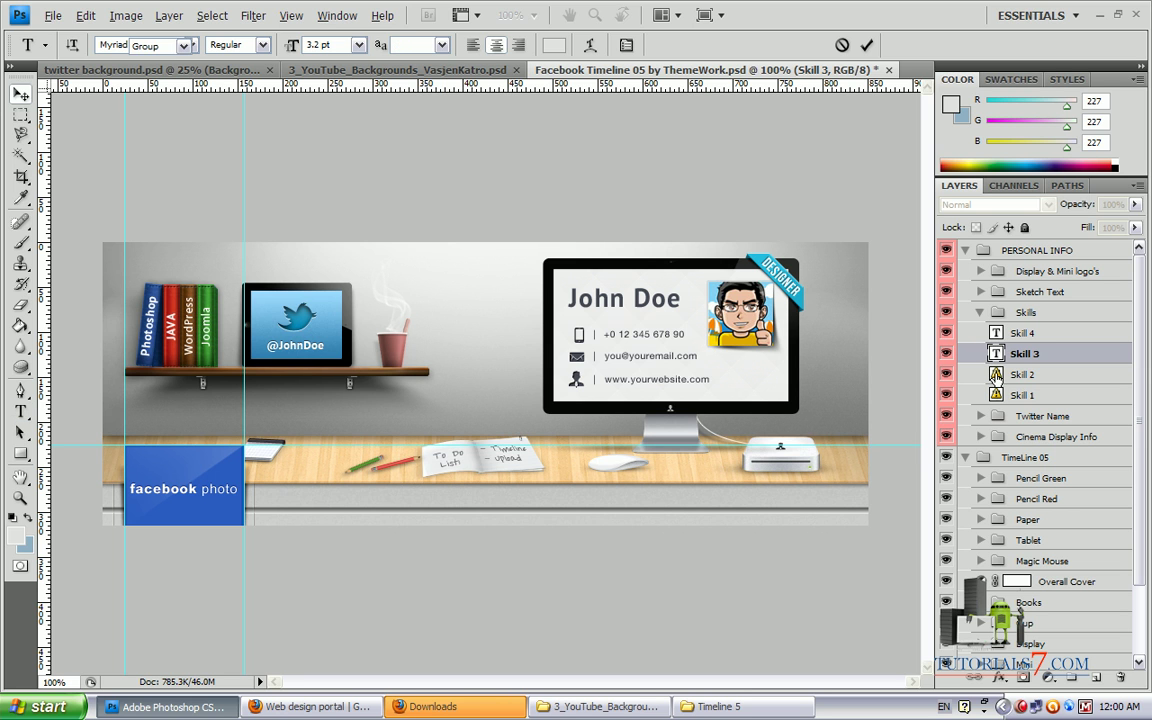
{"action": "left_click", "coordinate": [547, 312]}
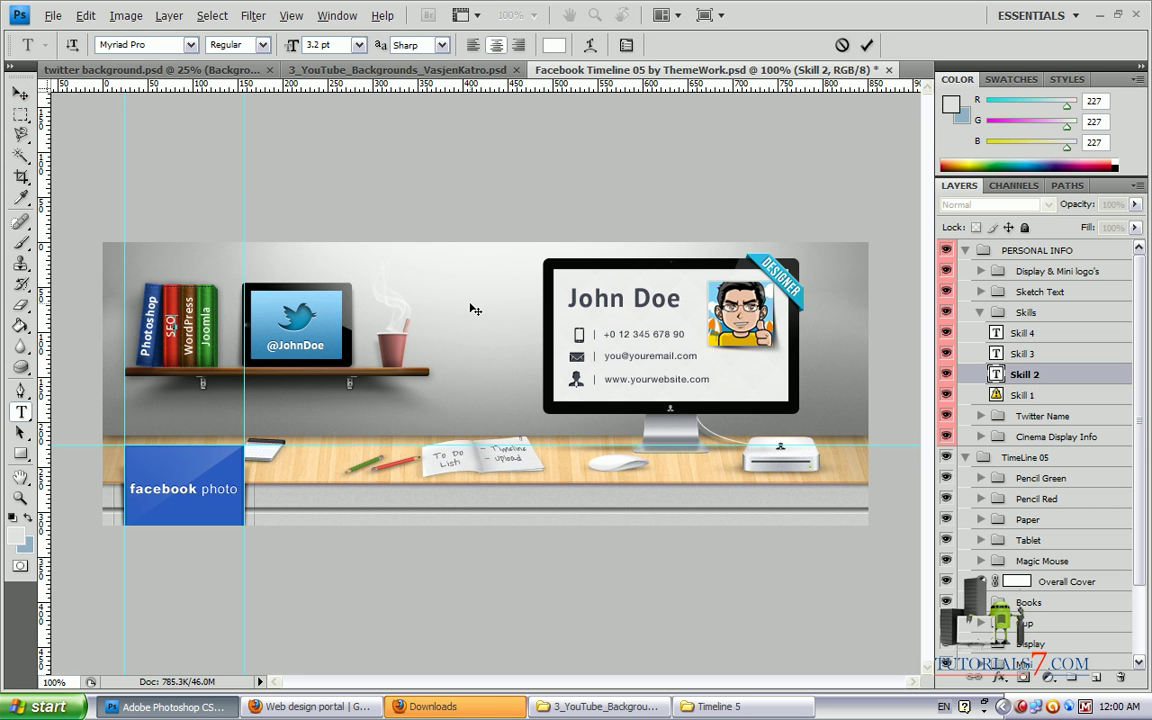
{"action": "double_click", "coordinate": [997, 395]}
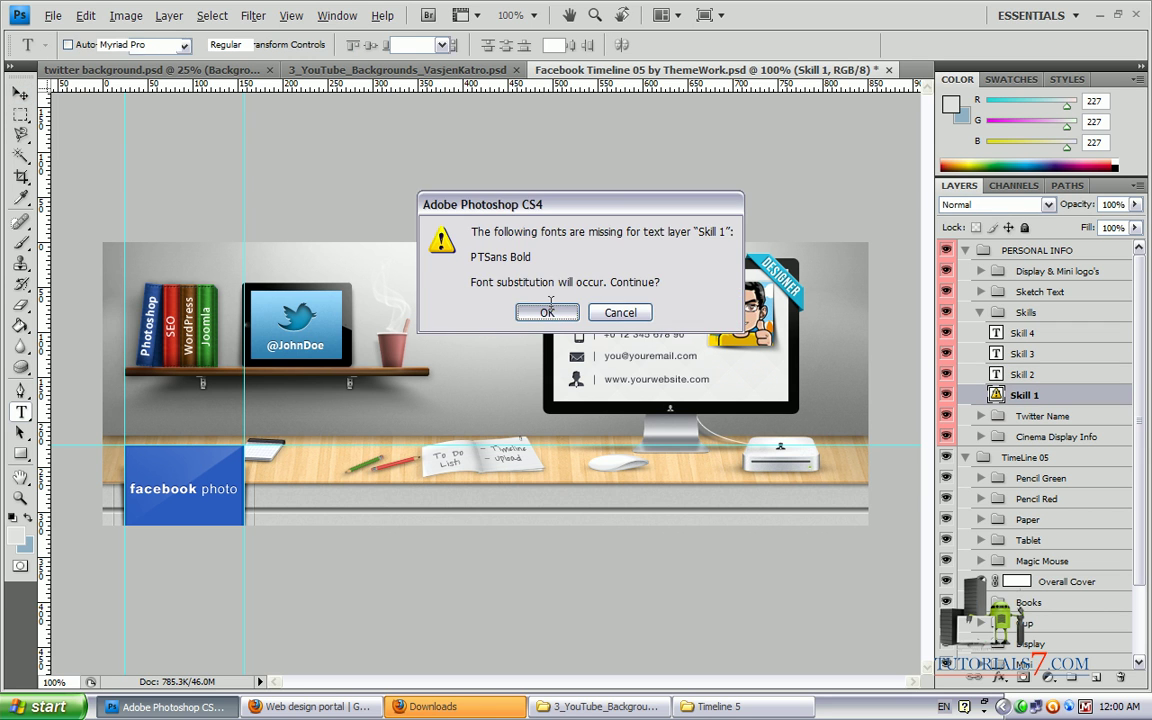
{"action": "left_click", "coordinate": [548, 308]}
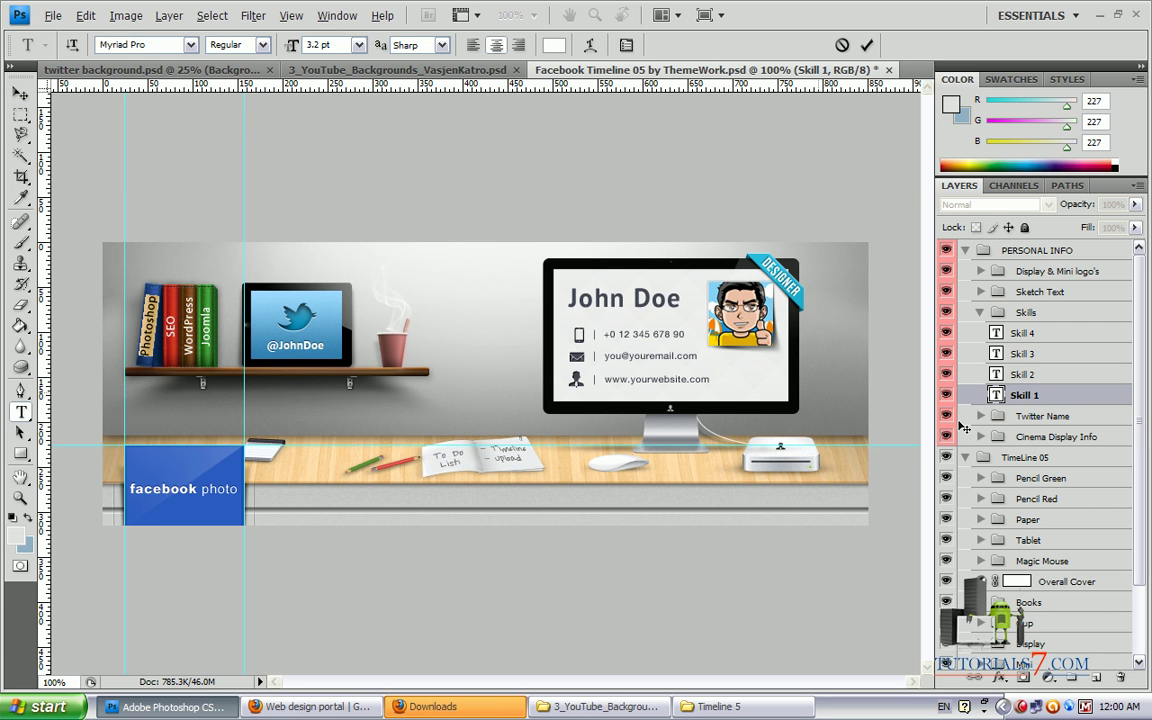
{"action": "type", "text": "Flash"}
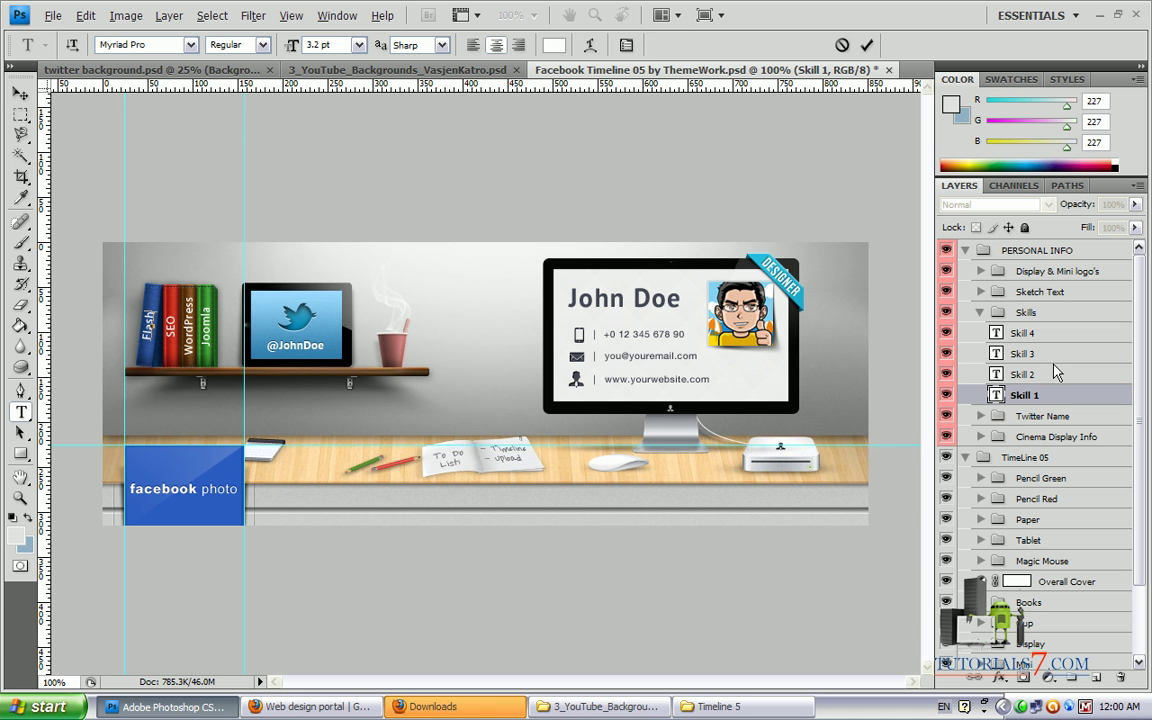
Step: Commit the Flash label and browse the Sketch Text, Skills and Display groups, leaving Sketch Text collapsed
{"action": "key", "text": "ctrl+Return"}
{"action": "key", "text": "v"}
{"action": "left_click", "coordinate": [981, 292]}
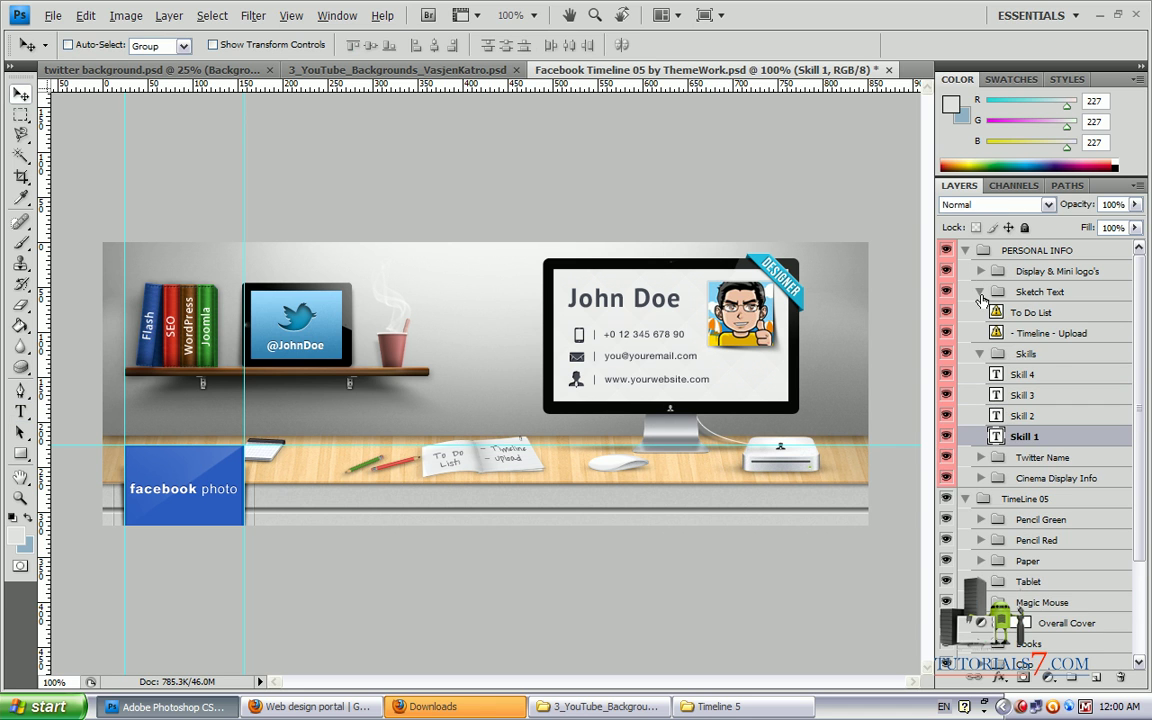
{"action": "left_click", "coordinate": [981, 293]}
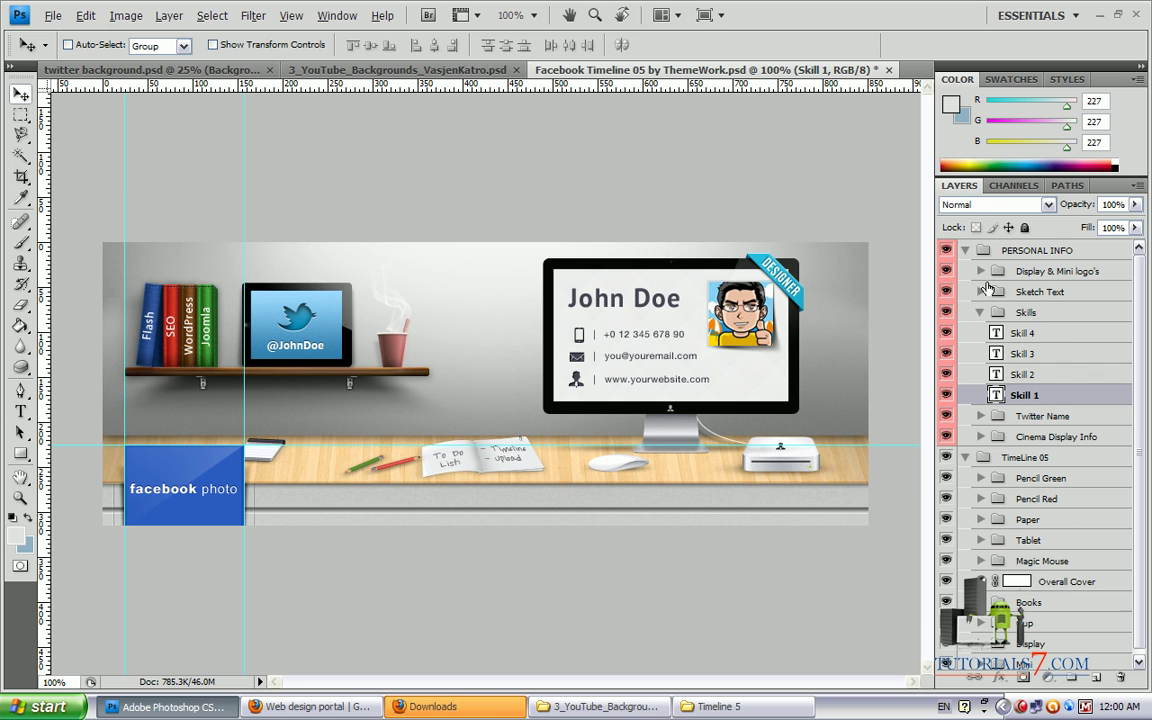
{"action": "left_click", "coordinate": [981, 313]}
{"action": "left_click", "coordinate": [980, 271]}
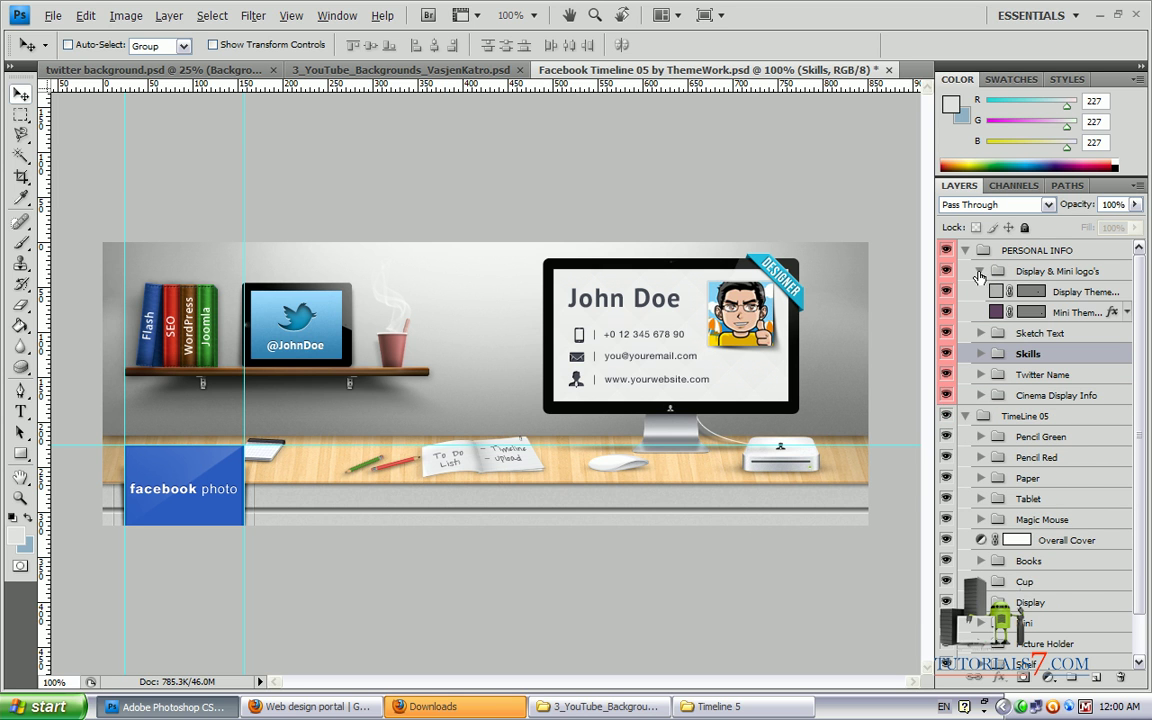
{"action": "left_click", "coordinate": [980, 272]}
{"action": "left_click", "coordinate": [981, 293]}
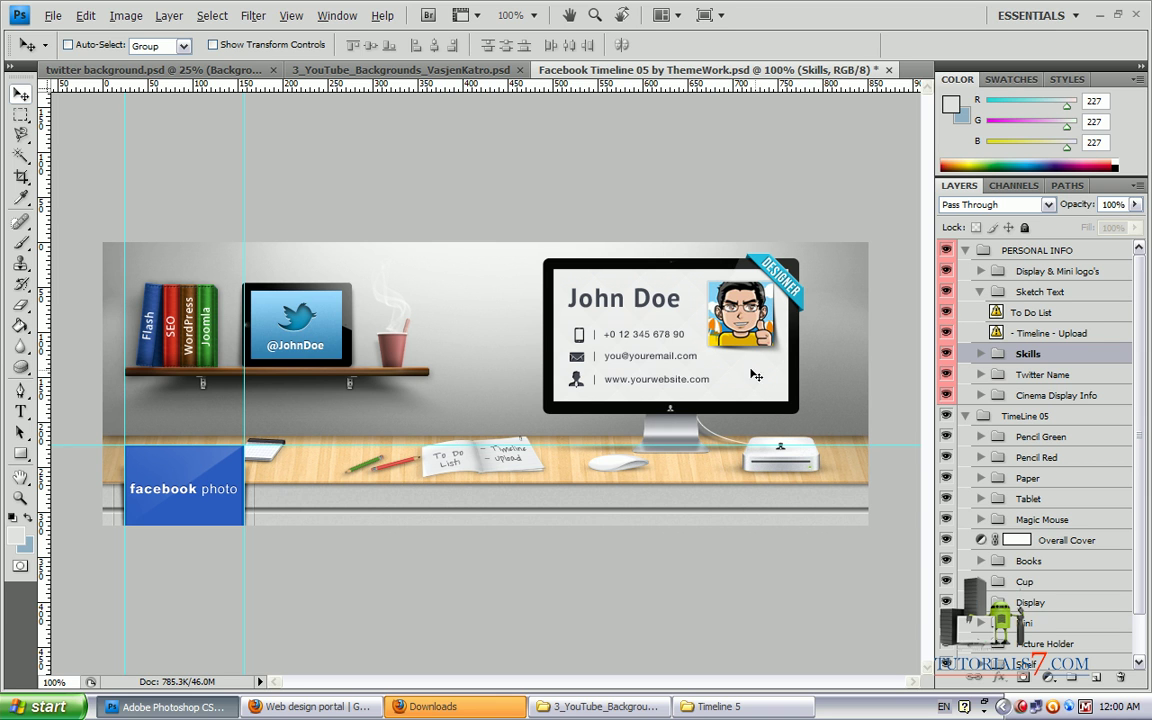
{"action": "mouse_move", "coordinate": [552, 414]}
{"action": "left_mouse_down"}
{"action": "mouse_move", "coordinate": [468, 518]}
{"action": "mouse_move", "coordinate": [574, 440]}
{"action": "mouse_move", "coordinate": [566, 430]}
{"action": "mouse_move", "coordinate": [830, 300]}
{"action": "mouse_move", "coordinate": [995, 305]}
{"action": "mouse_move", "coordinate": [940, 340]}
{"action": "left_mouse_up"}
{"action": "key", "text": "Escape"}
{"action": "left_click", "coordinate": [981, 292]}
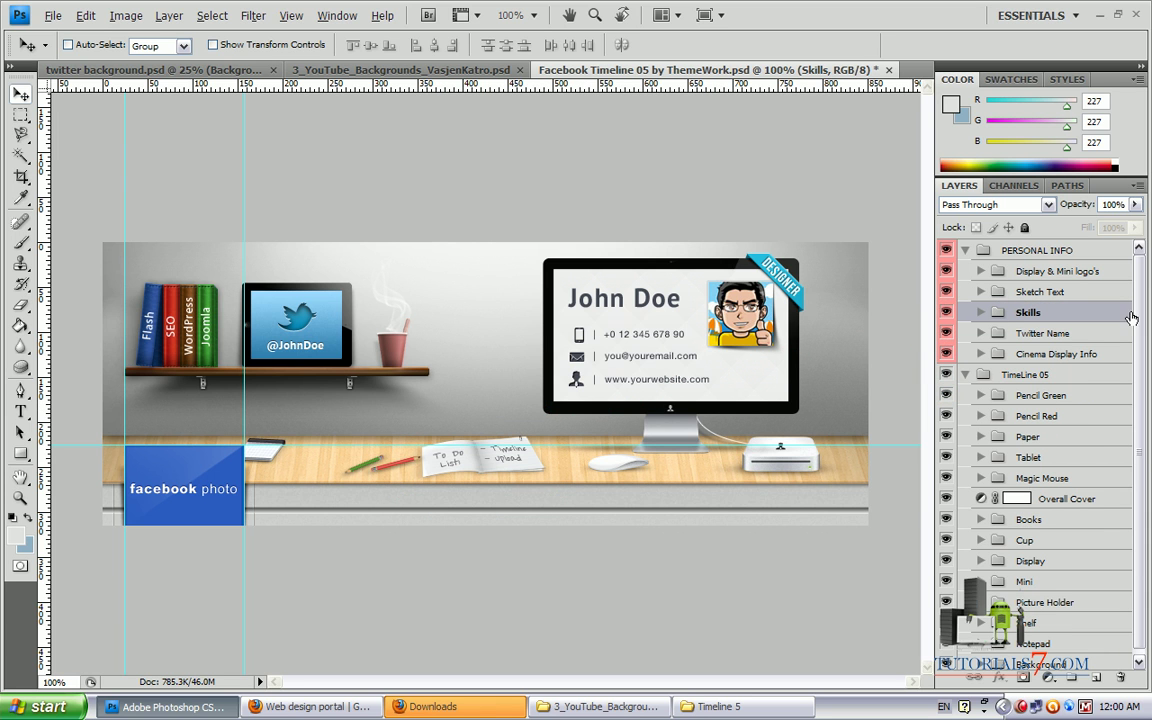
Step: Expand Cinema Display Info and its Phone/Email/Web, Website, Email and Phone subgroups
{"action": "left_click", "coordinate": [981, 354]}
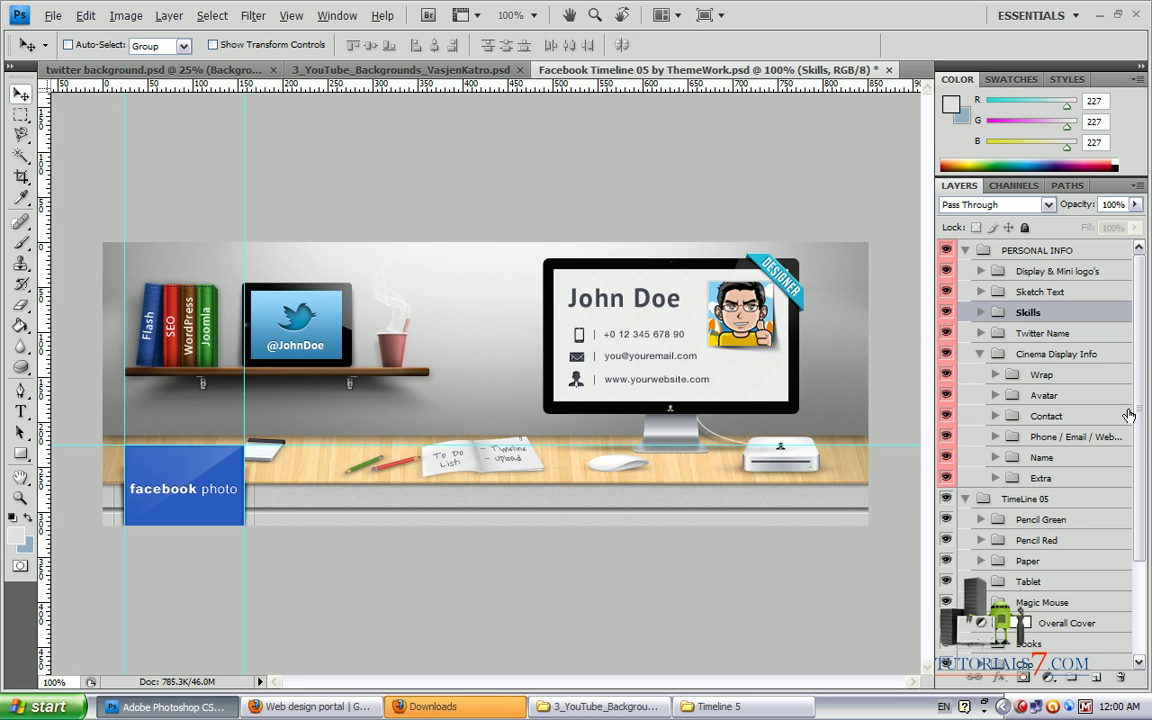
{"action": "scroll", "coordinate": [1060, 400], "scroll_direction": "down", "scroll_amount": 2}
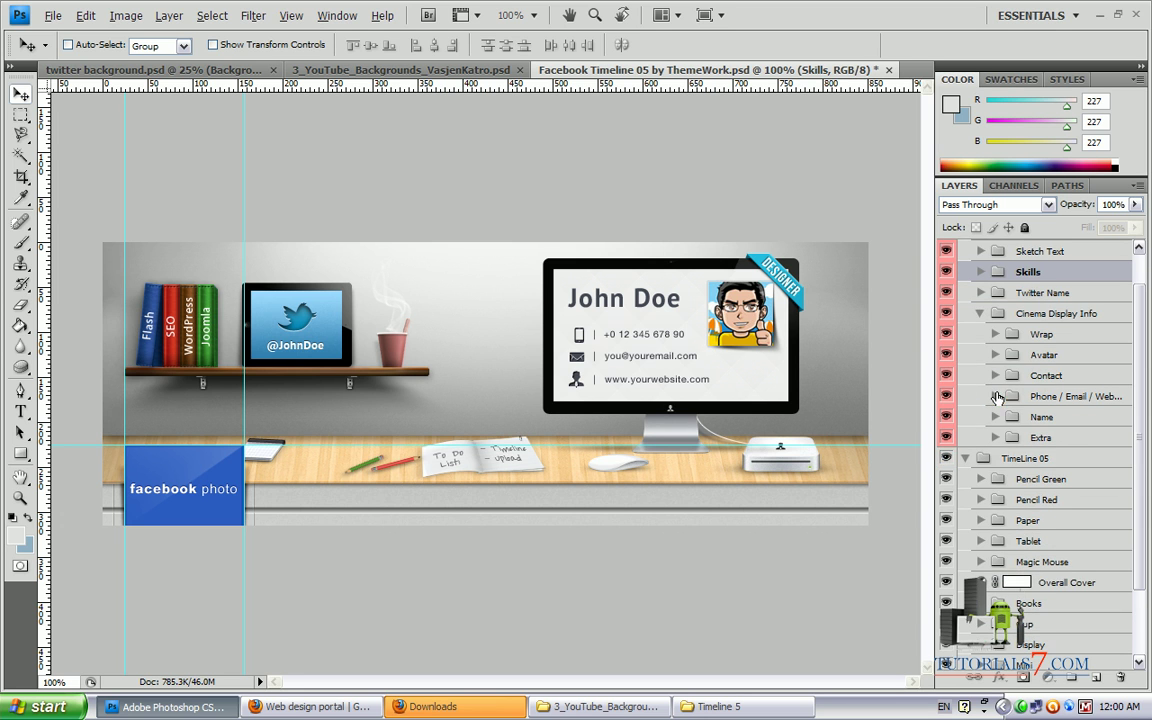
{"action": "left_click", "coordinate": [996, 396]}
{"action": "left_click", "coordinate": [1011, 417]}
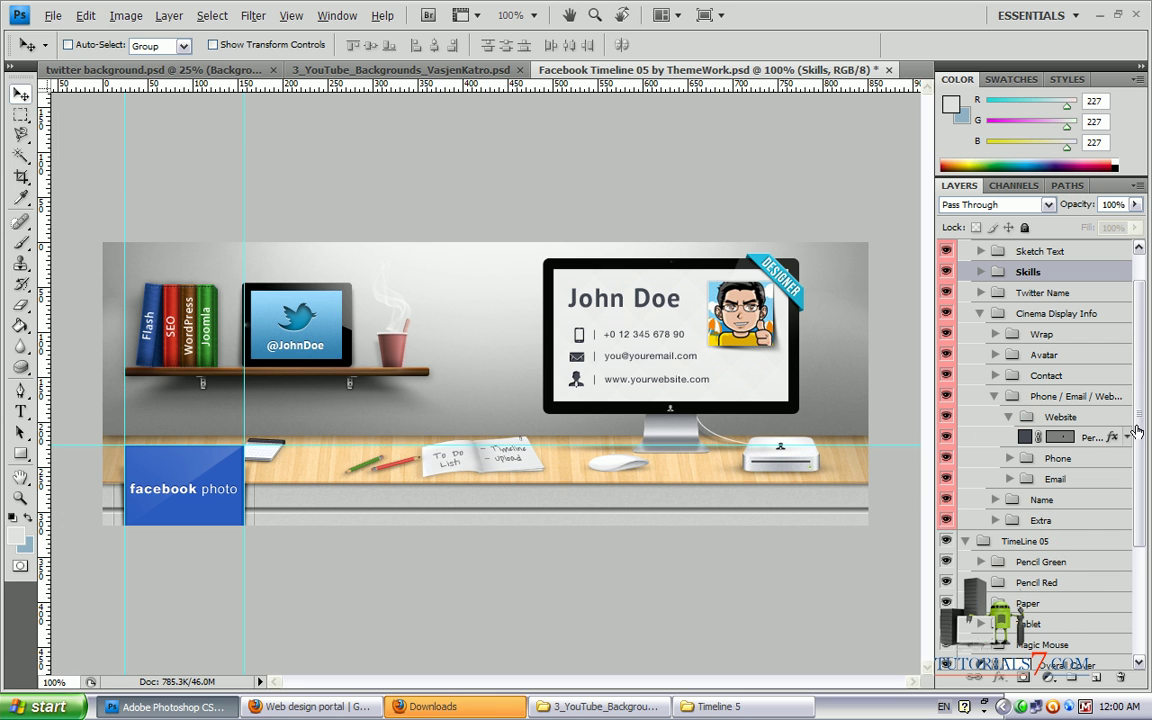
{"action": "left_click", "coordinate": [1008, 479]}
{"action": "left_click", "coordinate": [1010, 458]}
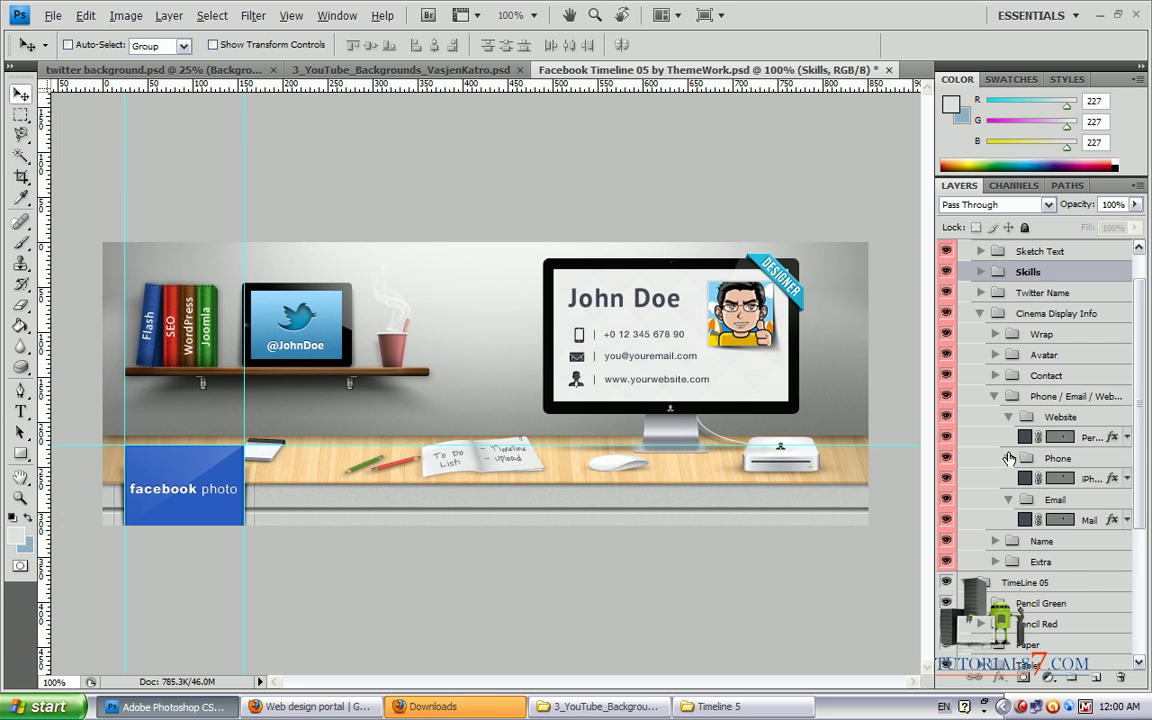
{"action": "scroll", "coordinate": [1125, 460], "scroll_direction": "down", "scroll_amount": 3}
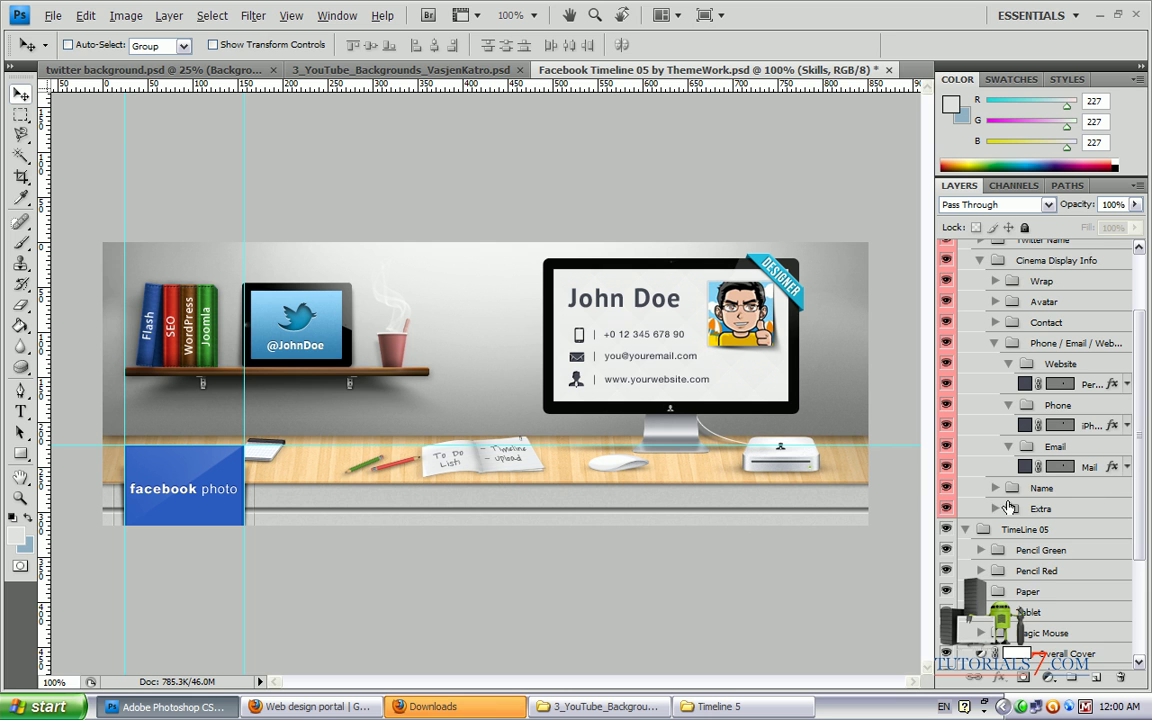
Step: Replace the John Doe name text with Tutorials7.com set in Bebas Neue
{"action": "scroll", "coordinate": [1139, 473], "scroll_direction": "down", "scroll_amount": 2}
{"action": "left_click", "coordinate": [994, 443]}
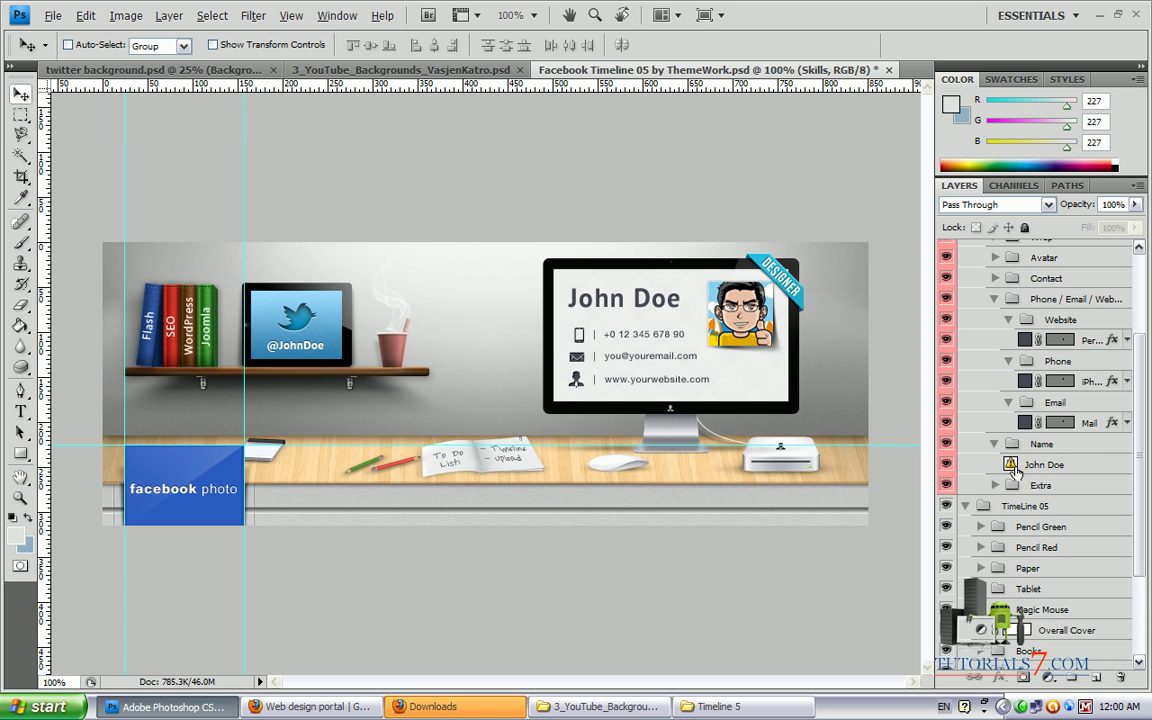
{"action": "double_click", "coordinate": [1012, 464]}
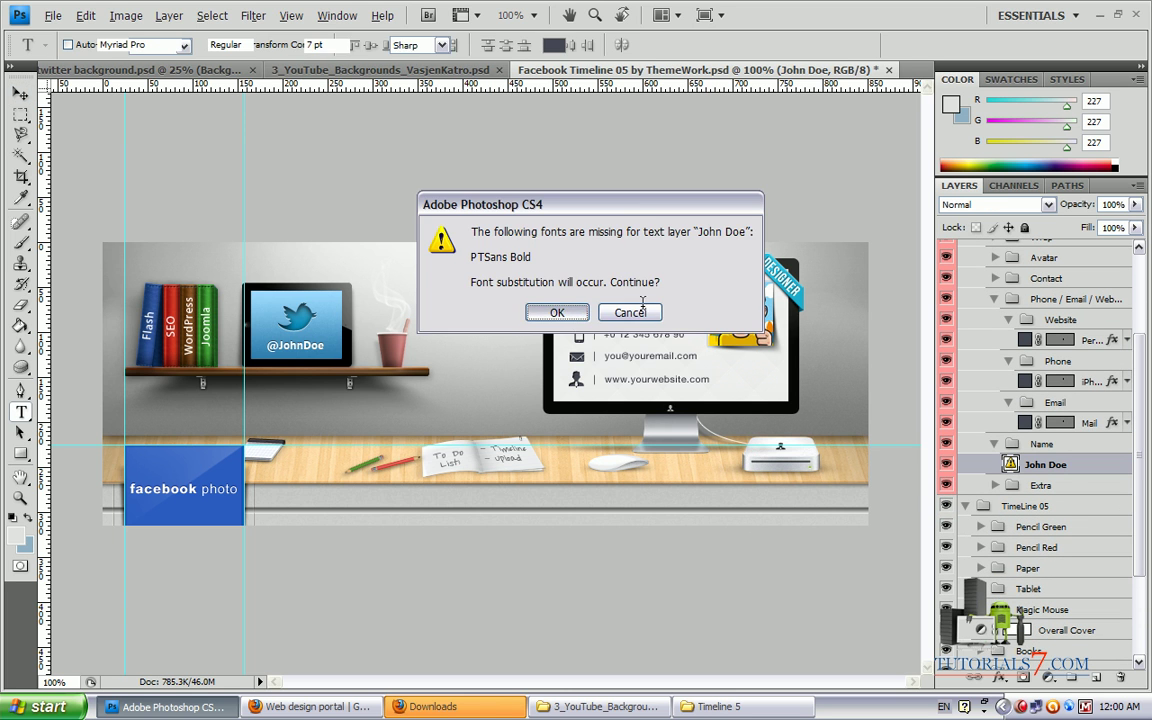
{"action": "key", "text": "Return"}
{"action": "type", "text": "Tut"}
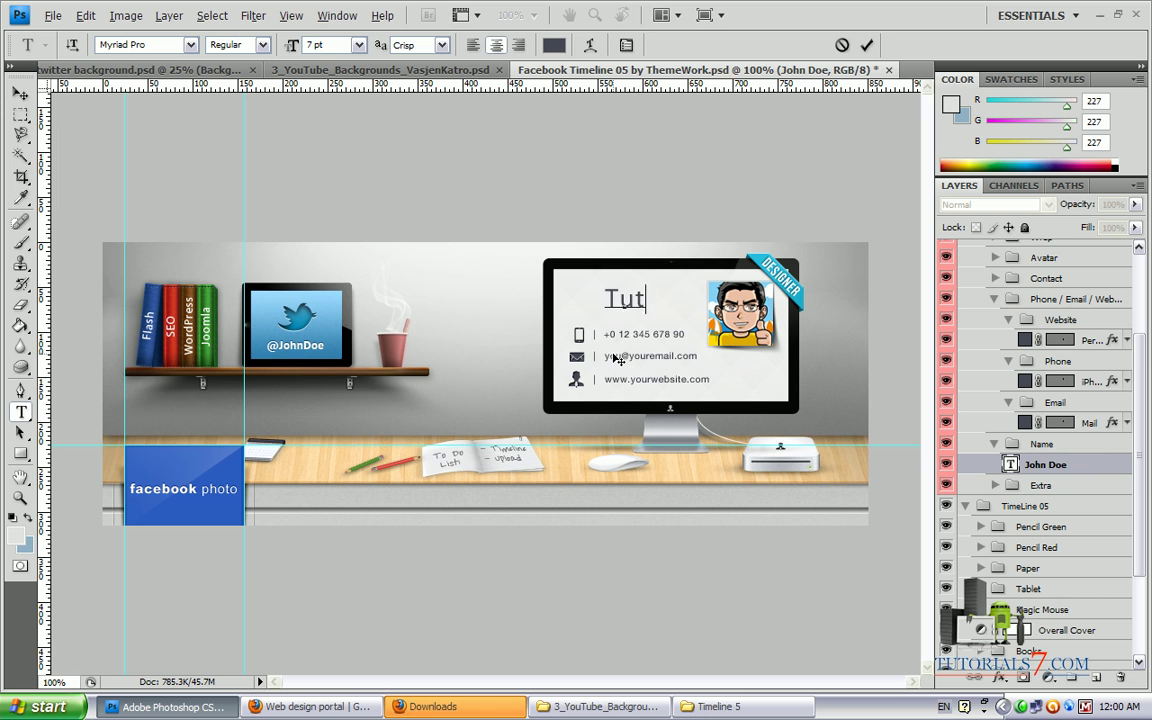
{"action": "type", "text": "orials7.com"}
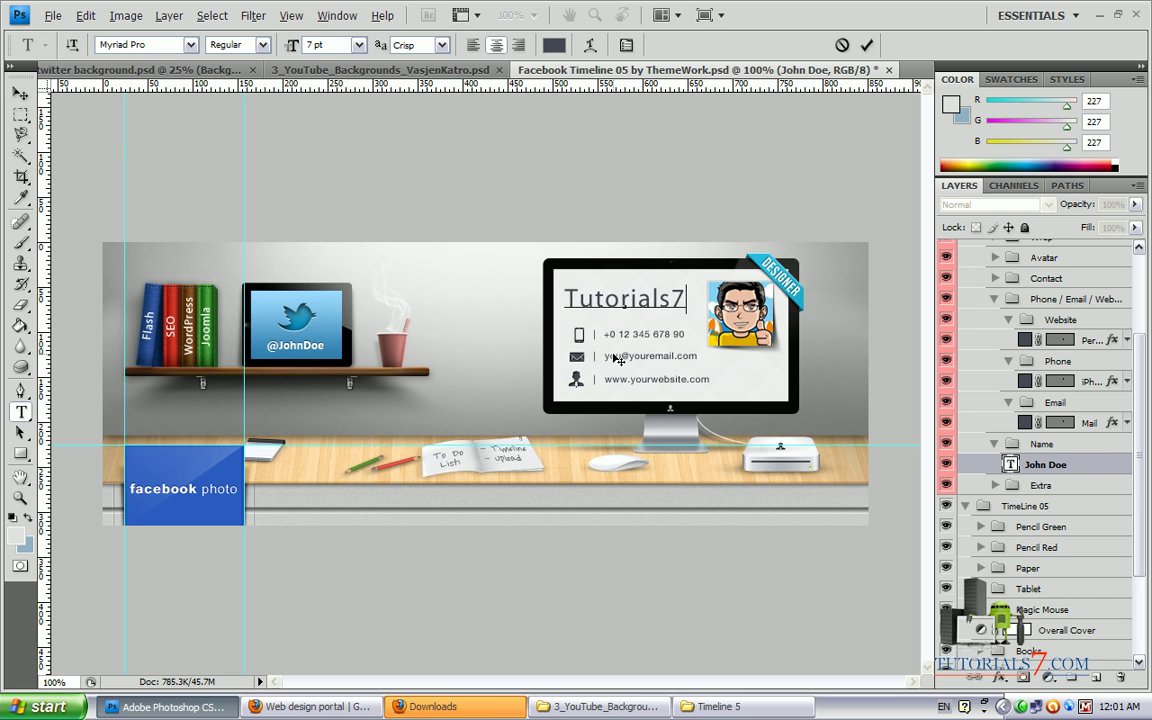
{"action": "key", "text": "shift+Left"}
{"action": "key", "text": "shift+Left"}
{"action": "key", "text": "shift+Left"}
{"action": "key", "text": "shift+Left"}
{"action": "key", "text": "shift+Left"}
{"action": "key", "text": "shift+Left"}
{"action": "key", "text": "shift+Left"}
{"action": "key", "text": "shift+Left"}
{"action": "key", "text": "shift+Left"}
{"action": "key", "text": "shift+Left"}
{"action": "key", "text": "shift+Left"}
{"action": "key", "text": "shift+Left"}
{"action": "key", "text": "shift+Left"}
{"action": "key", "text": "shift+Left"}
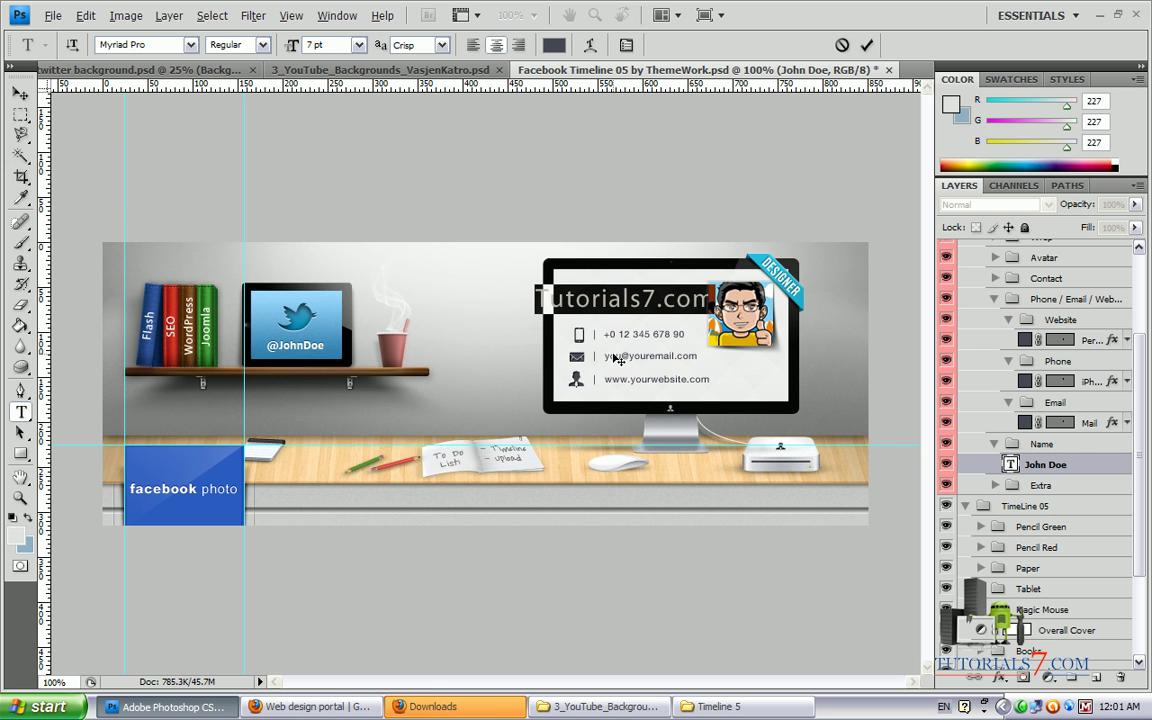
{"action": "left_click", "coordinate": [189, 45]}
{"action": "left_click_drag", "start_coordinate": [424, 463], "coordinate": [408, 120]}
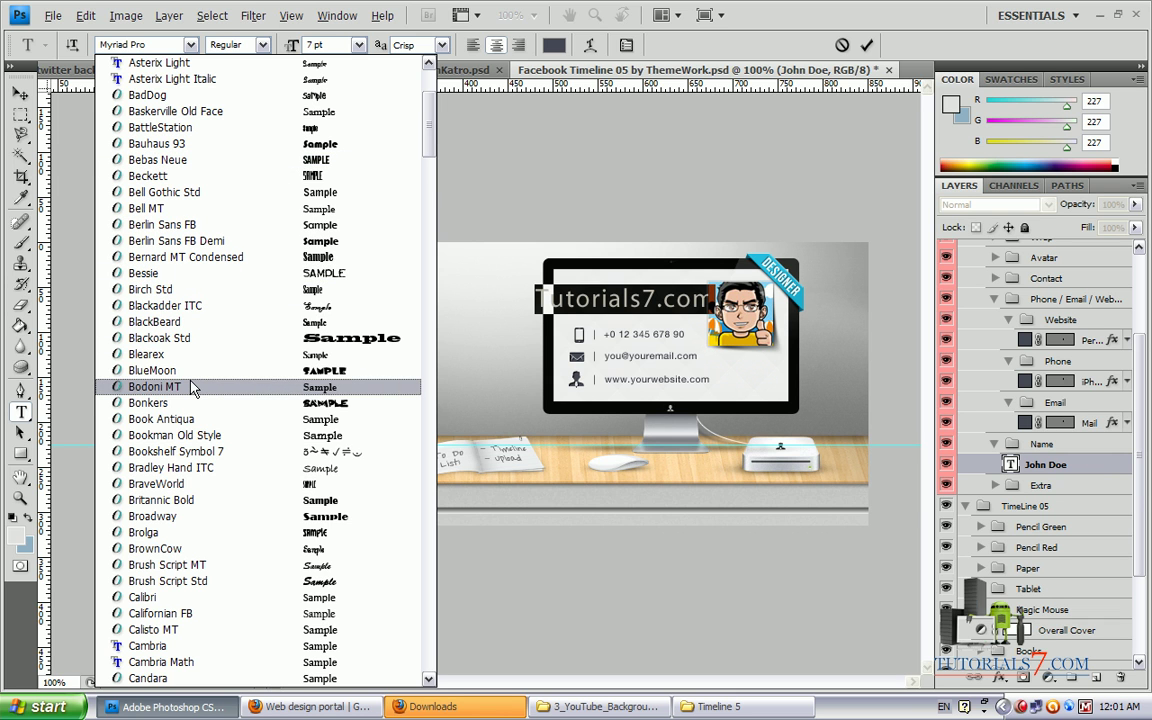
{"action": "left_click", "coordinate": [190, 159]}
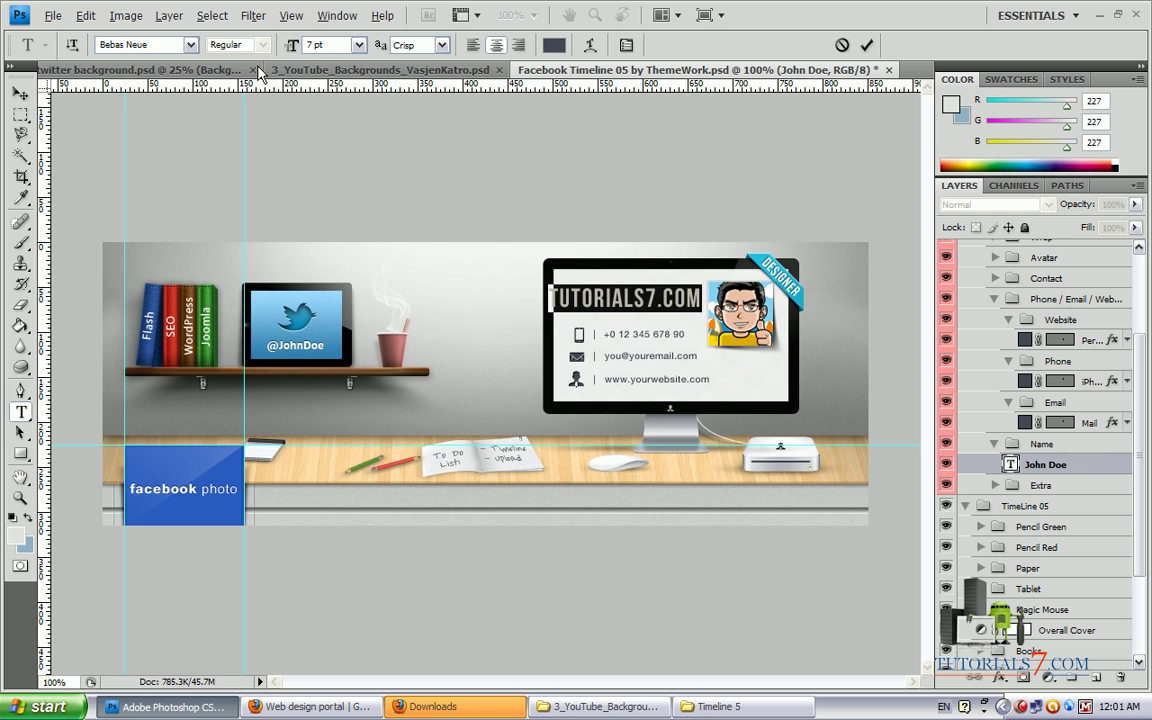
Step: Nudge the Tutorials7.com heading slightly right and commit the text
{"action": "left_click", "coordinate": [20, 95]}
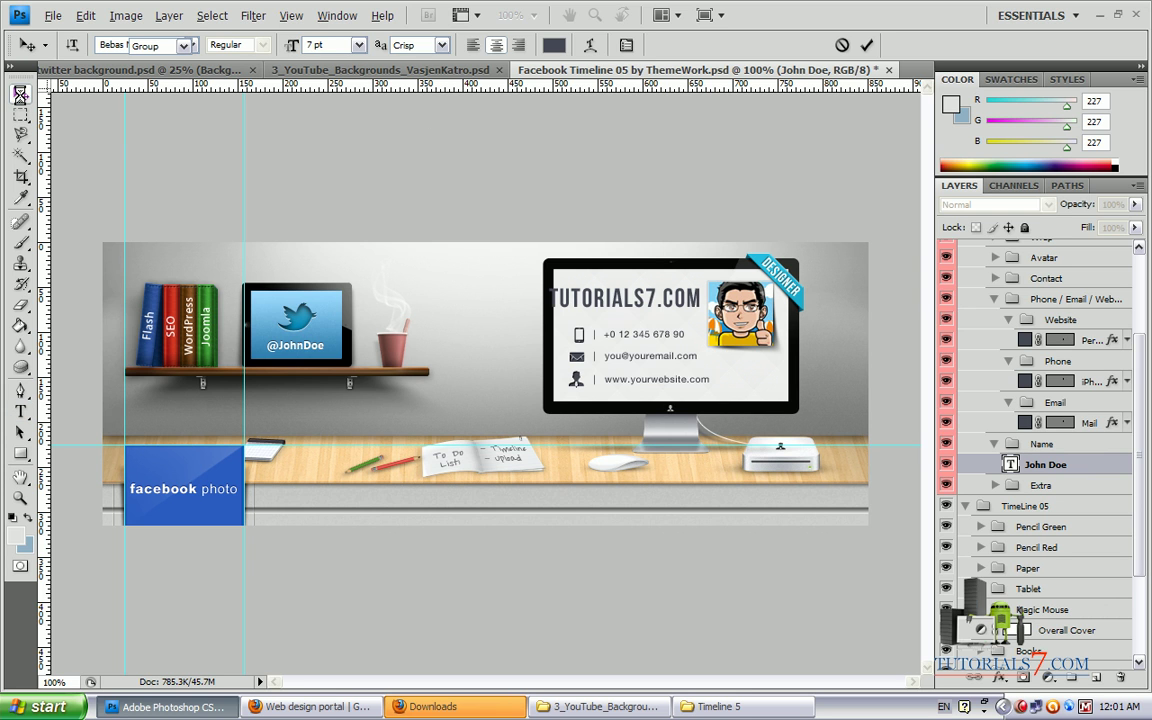
{"action": "key", "text": "Right"}
{"action": "key", "text": "Right"}
{"action": "key", "text": "Right"}
{"action": "key", "text": "Right"}
{"action": "key", "text": "Right"}
{"action": "key", "text": "Right"}
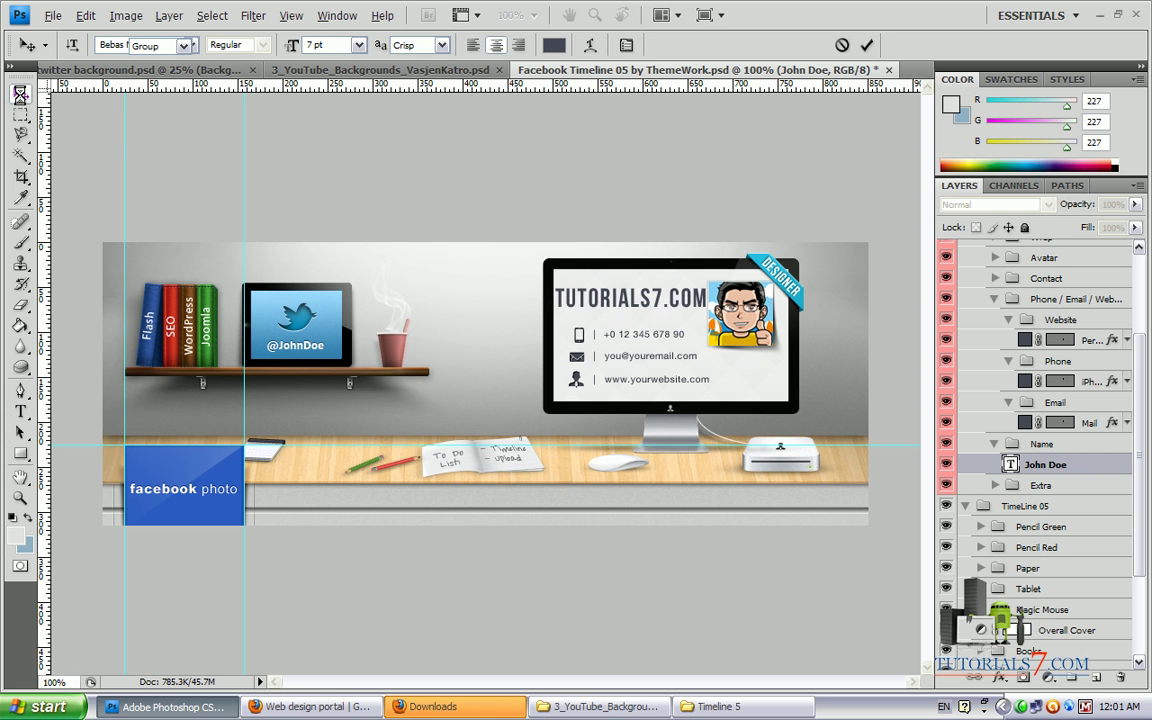
{"action": "key", "text": "Right"}
{"action": "key", "text": "Right"}
{"action": "key", "text": "Right"}
{"action": "key", "text": "Right"}
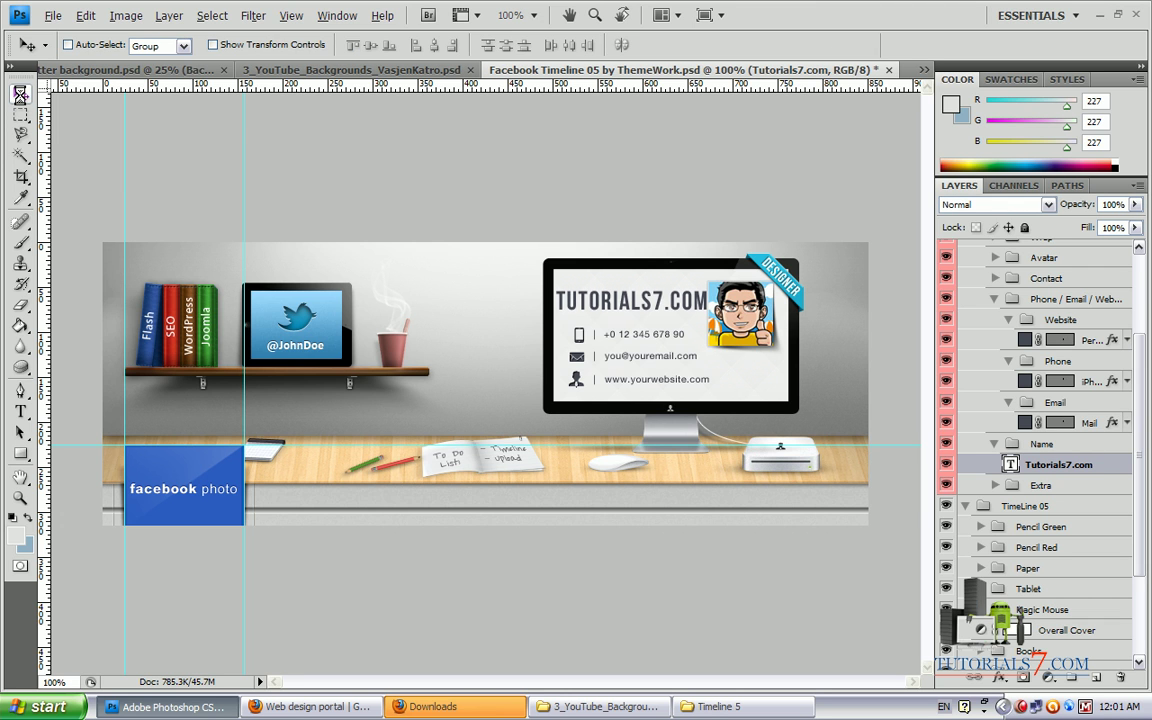
{"action": "double_click", "coordinate": [1010, 465]}
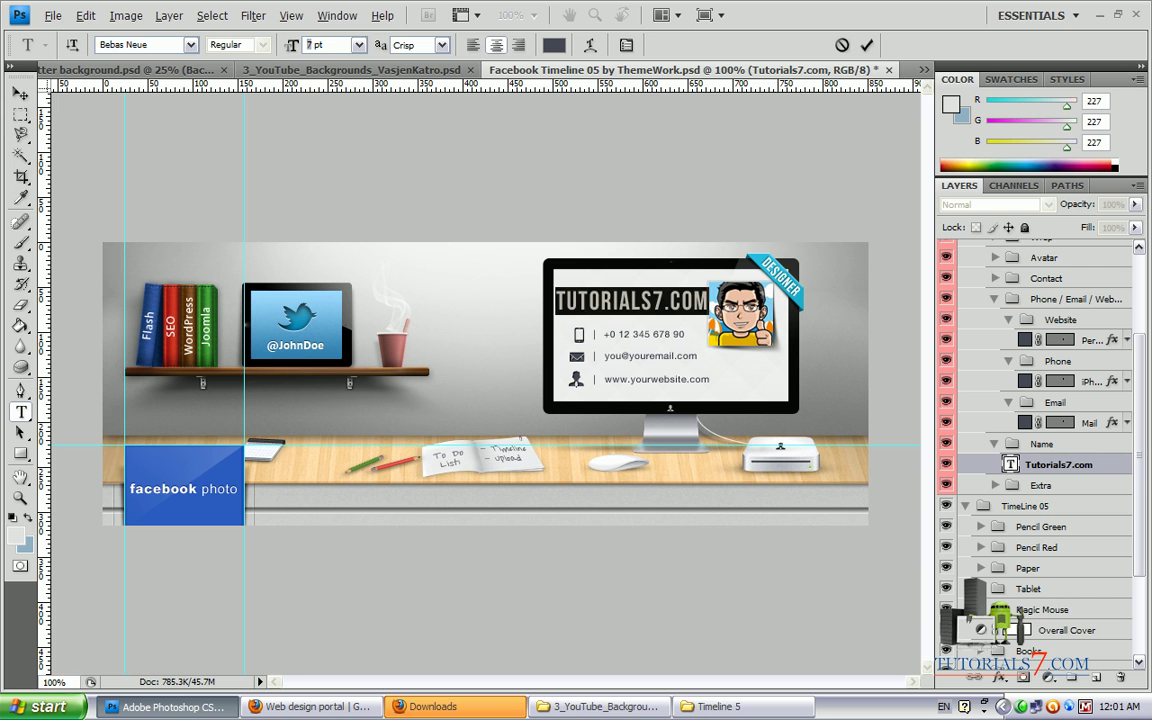
{"action": "left_click", "coordinate": [20, 93]}
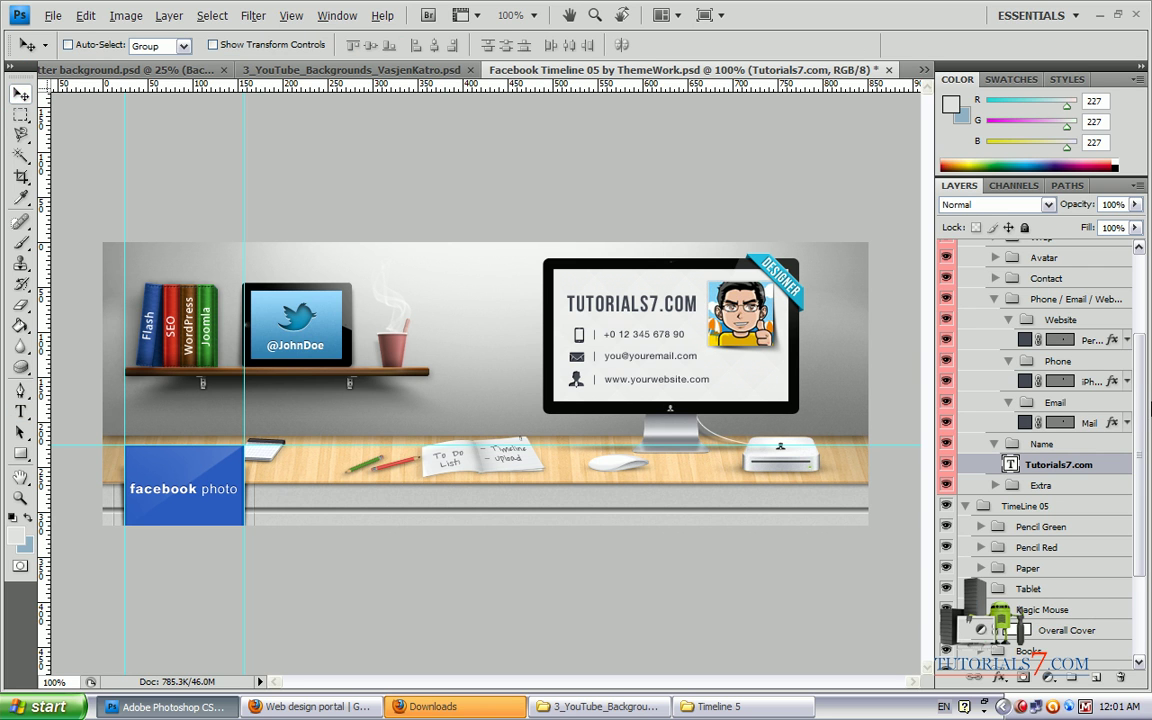
{"action": "left_click_drag", "start_coordinate": [1144, 390], "coordinate": [1150, 268]}
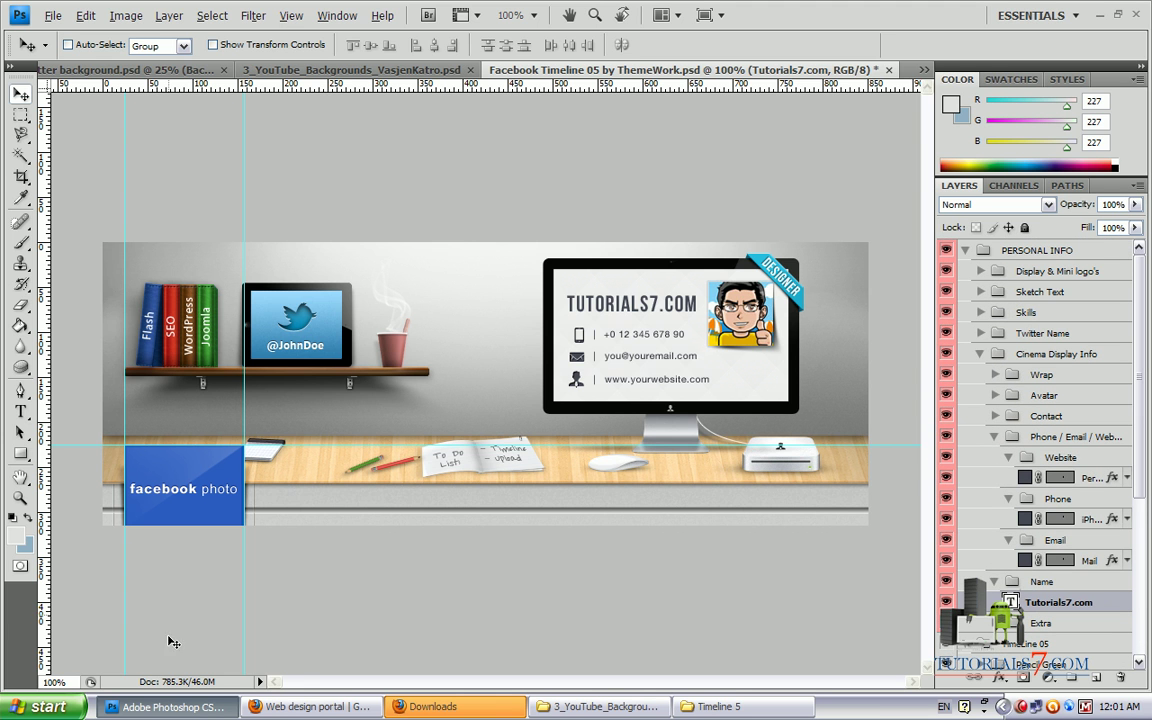
Step: Bring Firefox forward and scroll through the Facebook timeline page
{"action": "left_click", "coordinate": [310, 706]}
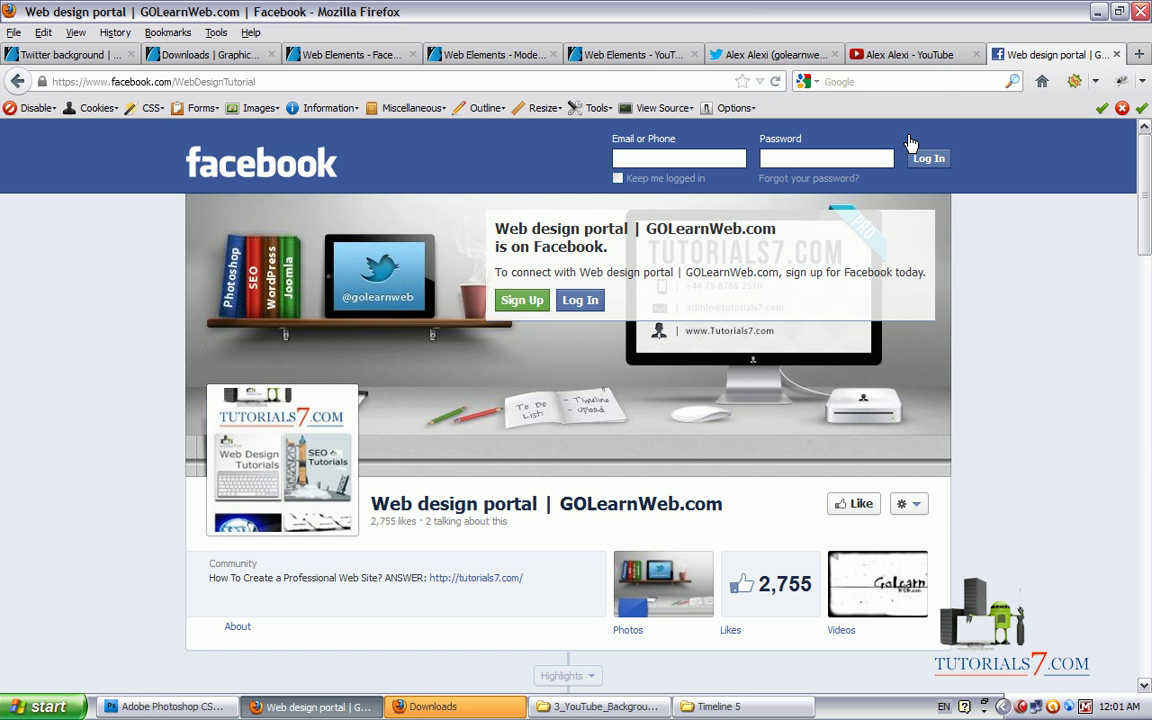
{"action": "scroll", "coordinate": [1026, 190], "scroll_direction": "down", "scroll_amount": 2}
{"action": "scroll", "coordinate": [1026, 190], "scroll_direction": "down", "scroll_amount": 2}
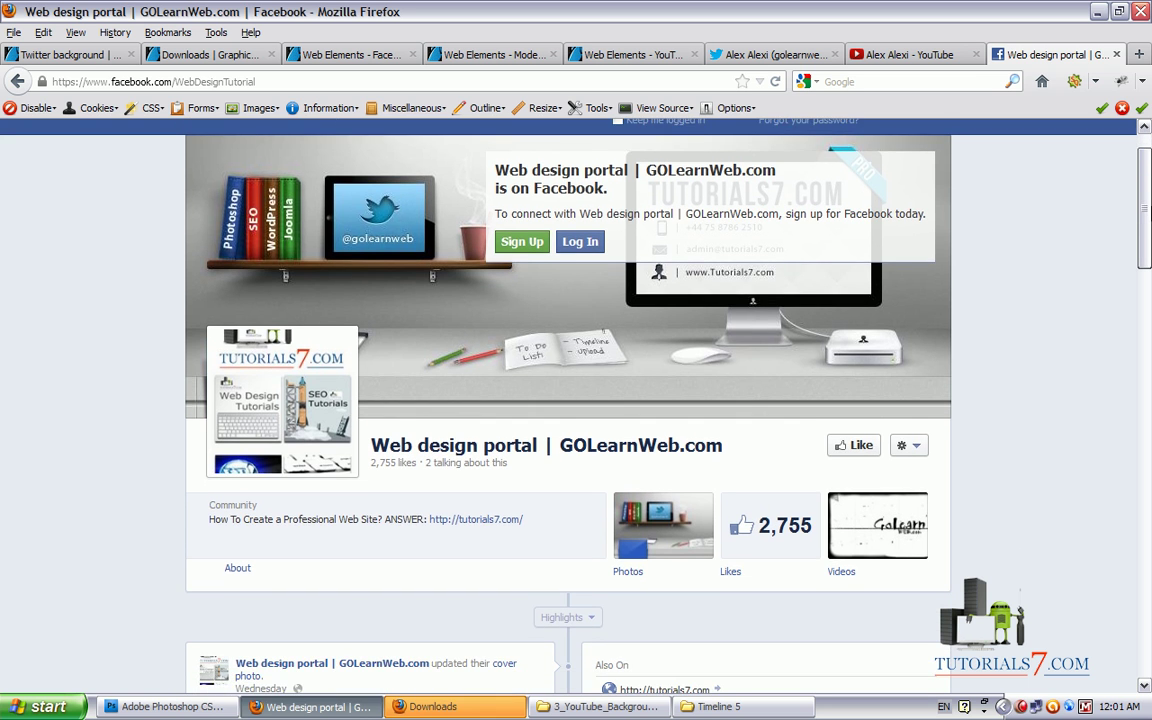
{"action": "scroll", "coordinate": [1026, 190], "scroll_direction": "up", "scroll_amount": 3}
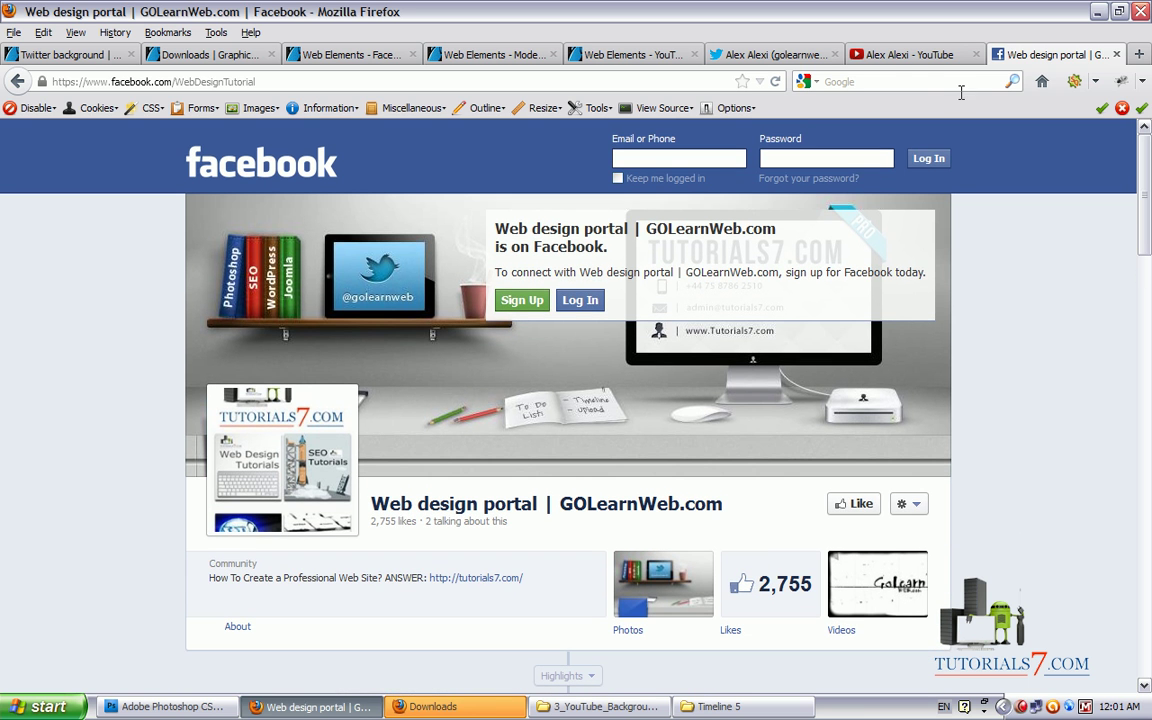
Step: Cycle through the Twitter, YouTube and Facebook pages, ending on the GraphicRiver YouTube Channel Backgrounds item
{"action": "left_click", "coordinate": [770, 55]}
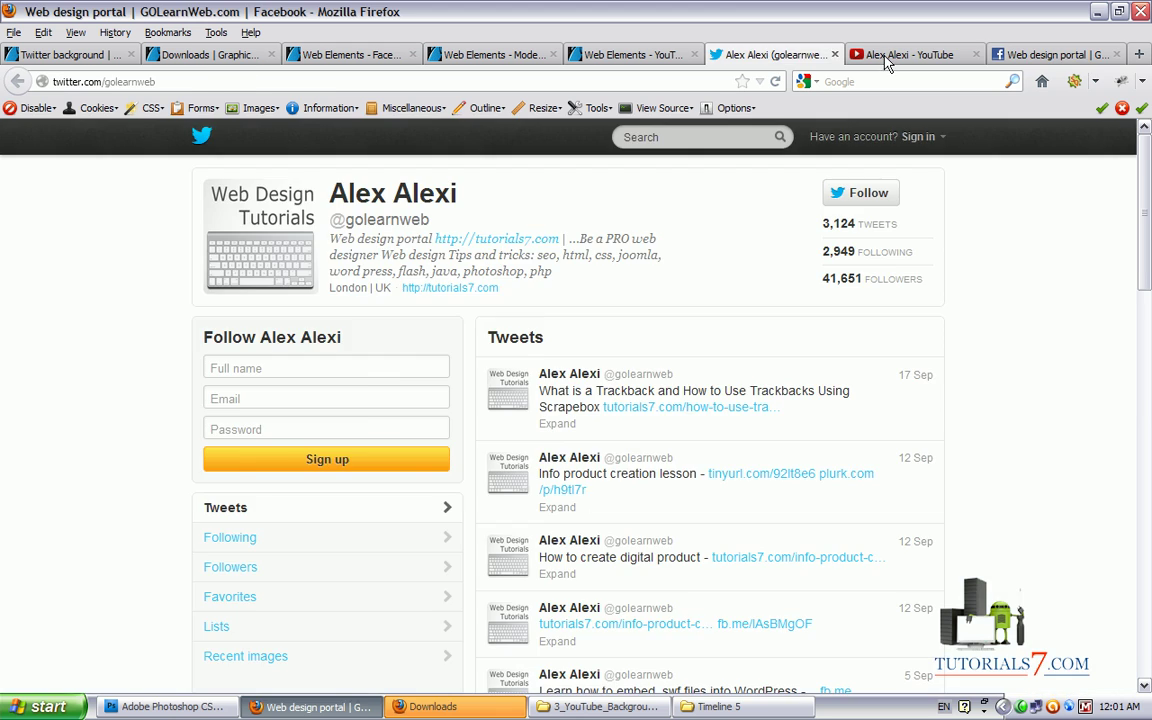
{"action": "left_click", "coordinate": [905, 55]}
{"action": "left_click", "coordinate": [768, 55]}
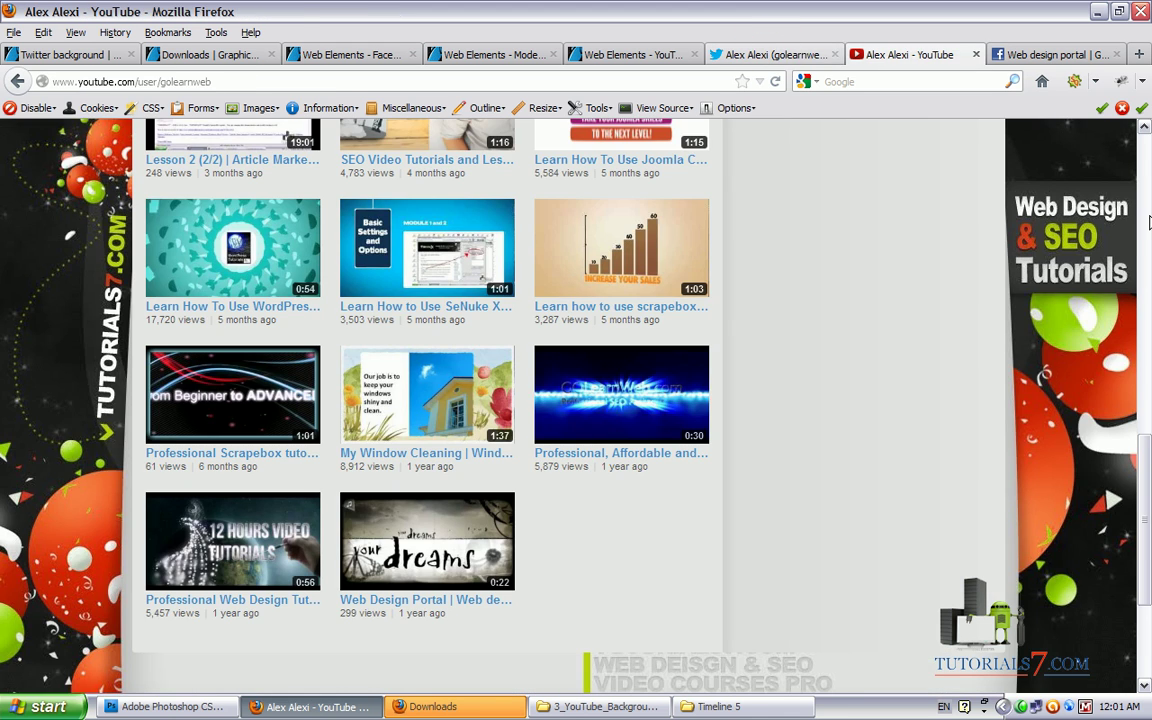
{"action": "scroll", "coordinate": [1148, 287], "scroll_direction": "down", "scroll_amount": 3}
{"action": "scroll", "coordinate": [1148, 287], "scroll_direction": "down", "scroll_amount": 4}
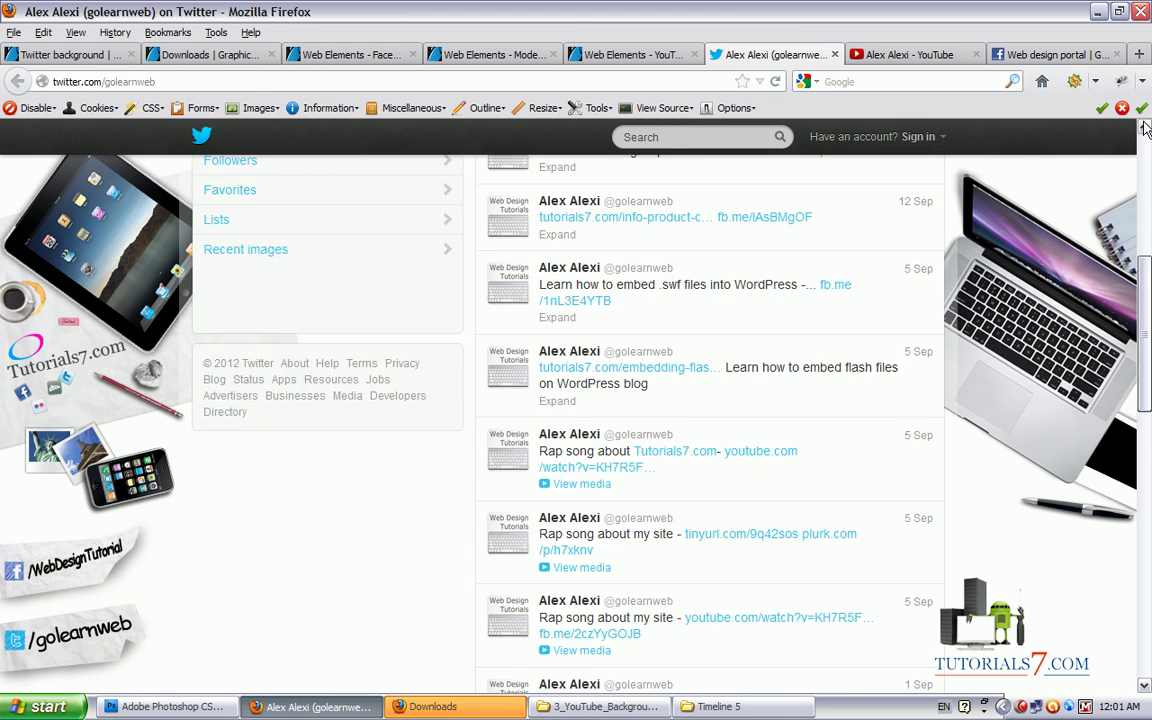
{"action": "scroll", "coordinate": [1148, 287], "scroll_direction": "up", "scroll_amount": 7}
{"action": "left_click", "coordinate": [1050, 55]}
{"action": "left_click", "coordinate": [620, 55]}
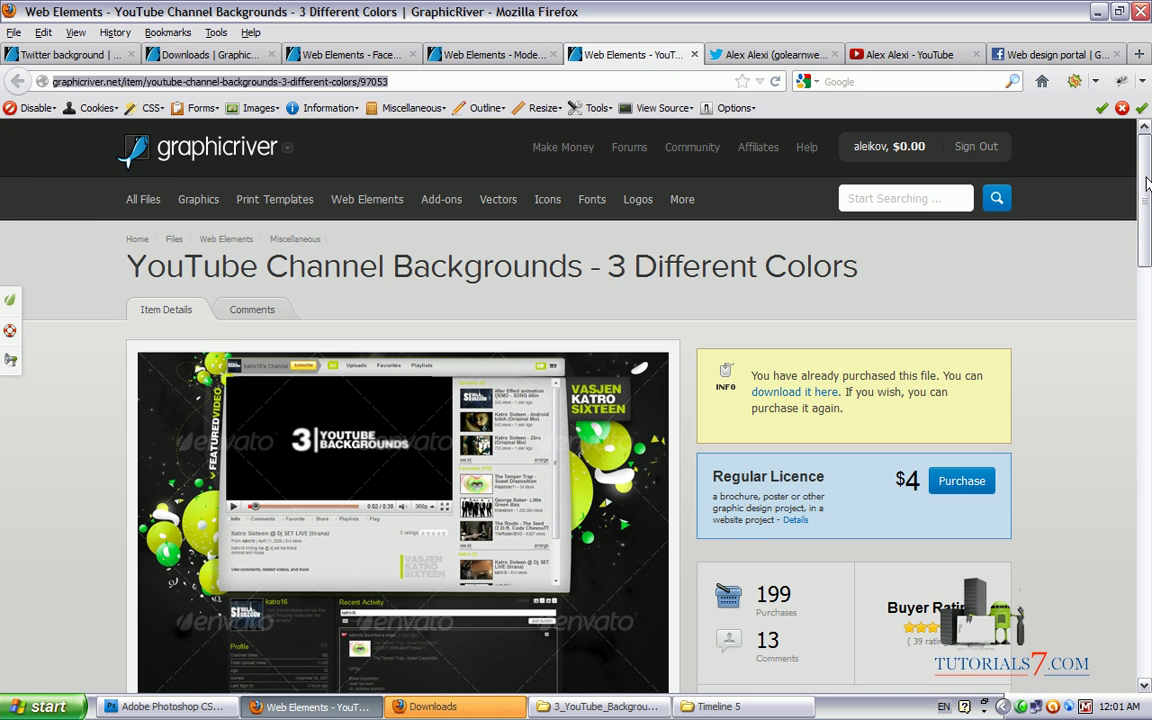
Step: Review the GraphicRiver item page, then show the Tutorials7 YouTube channel background from its top
{"action": "scroll", "coordinate": [1146, 185], "scroll_direction": "down", "scroll_amount": 4}
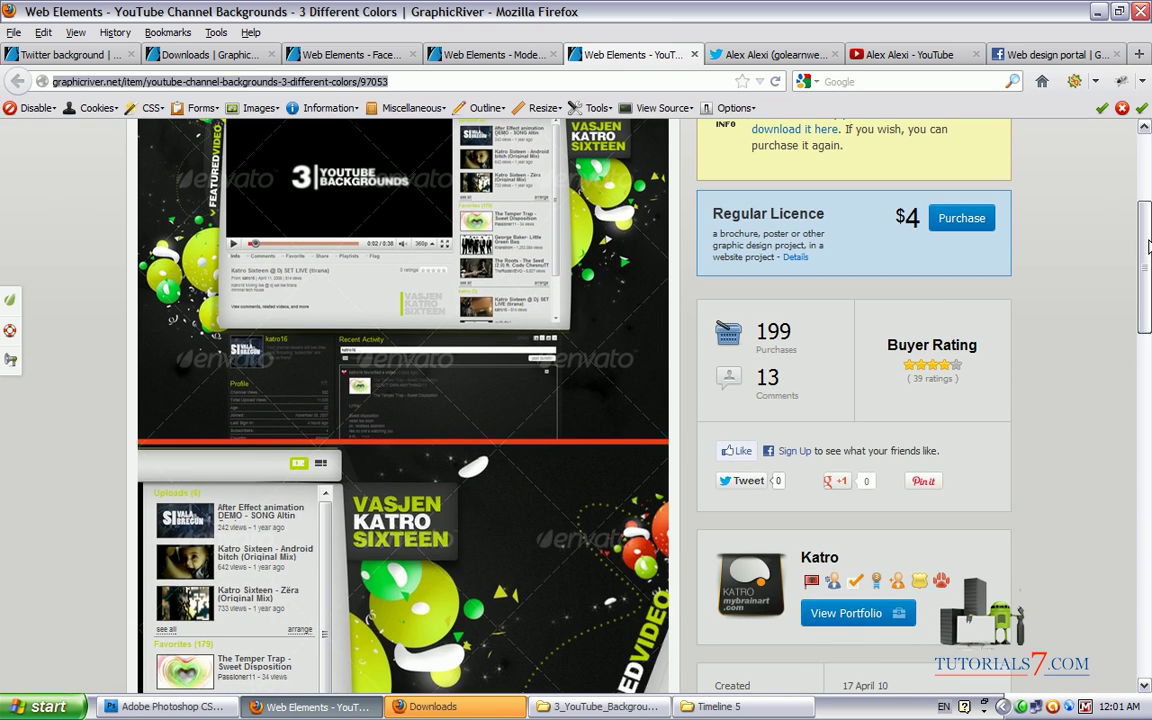
{"action": "scroll", "coordinate": [1148, 203], "scroll_direction": "up", "scroll_amount": 4}
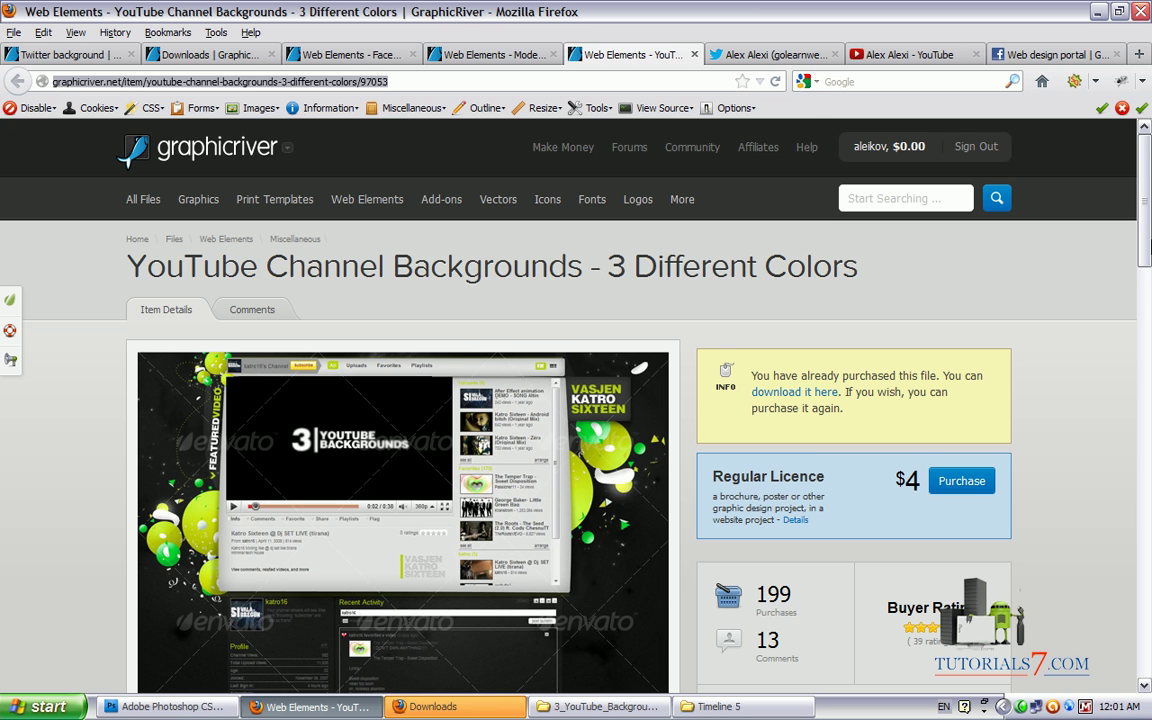
{"action": "left_click_drag", "start_coordinate": [1143, 244], "coordinate": [1127, 110]}
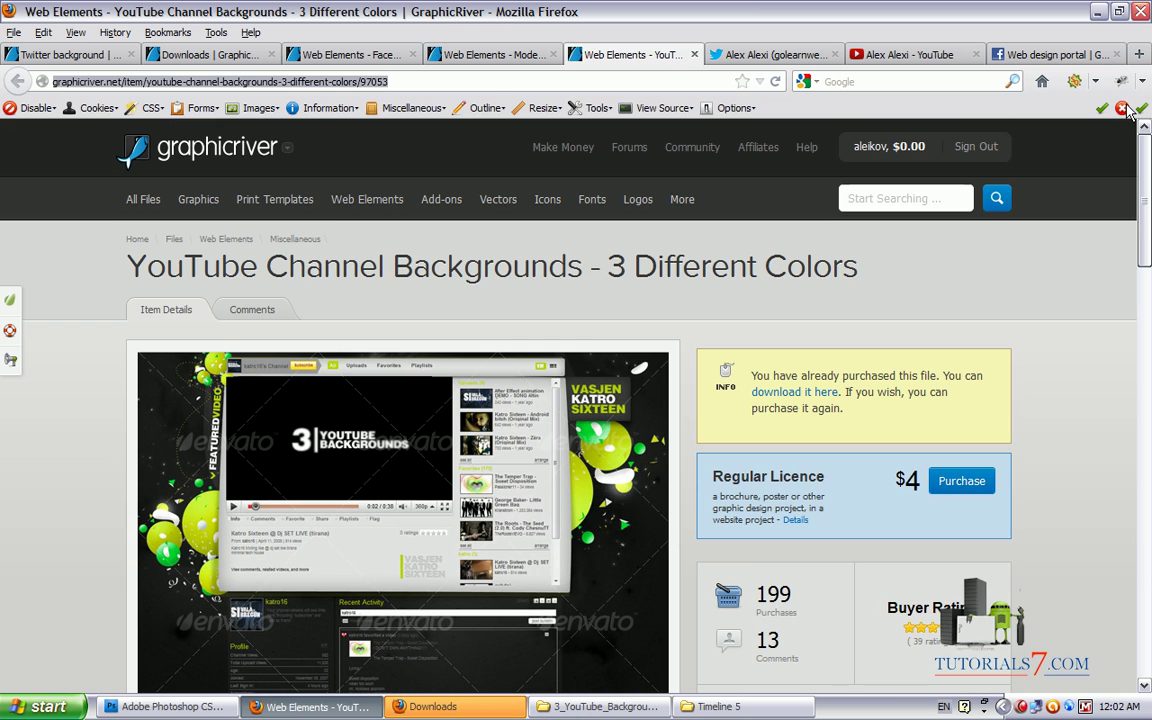
{"action": "left_click", "coordinate": [880, 54]}
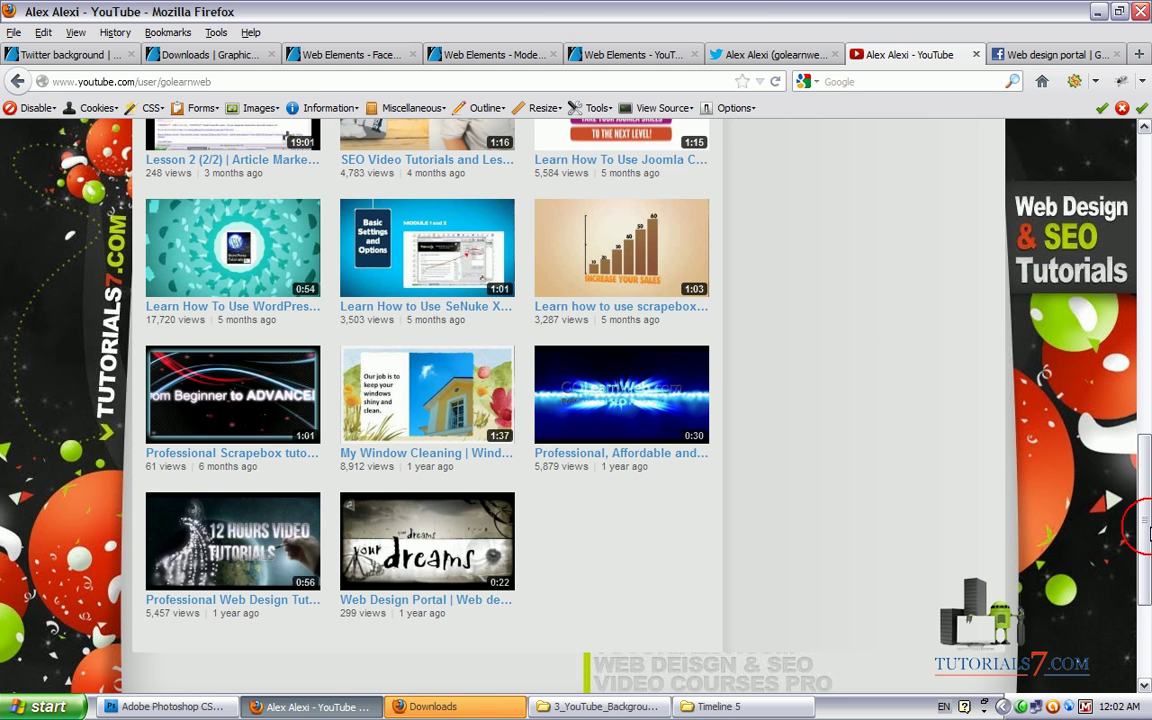
{"action": "left_click_drag", "start_coordinate": [1144, 514], "coordinate": [1144, 150]}
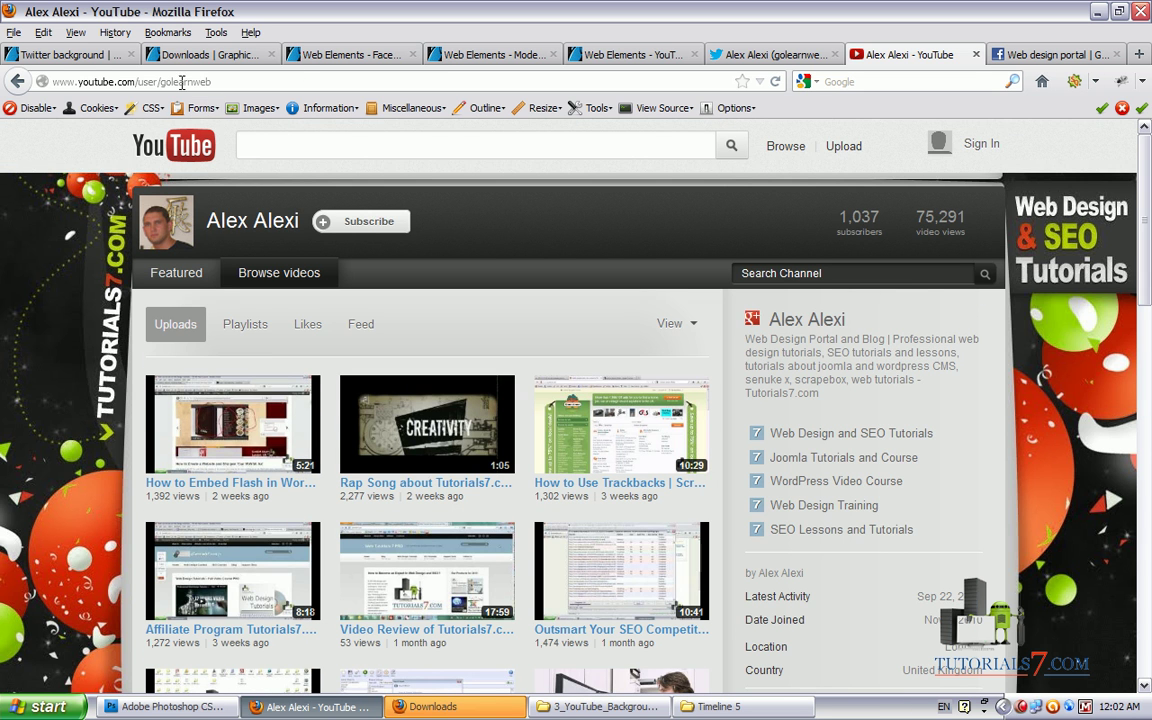